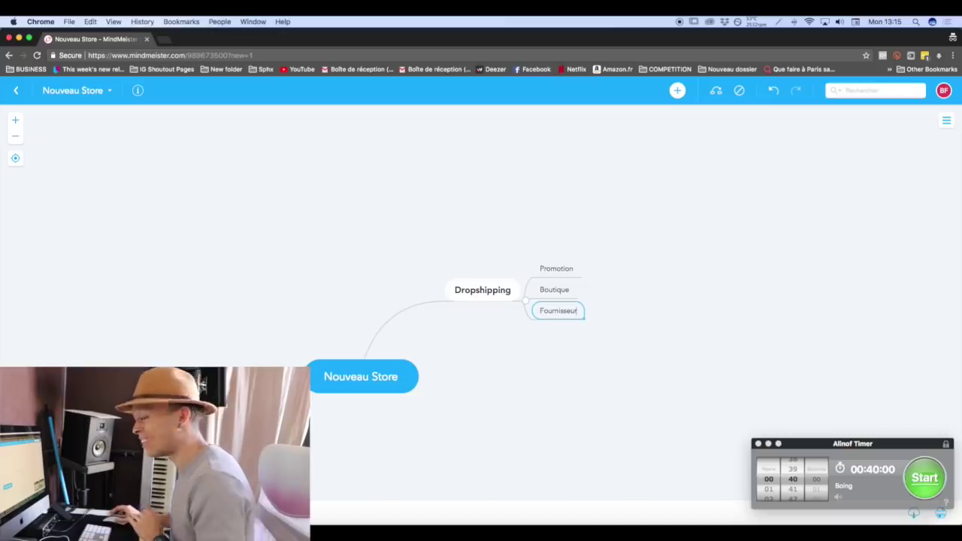
Add a 'Choisir le type de store' topic off Nouveau Store, correcting its typos.
double_click(496, 385)
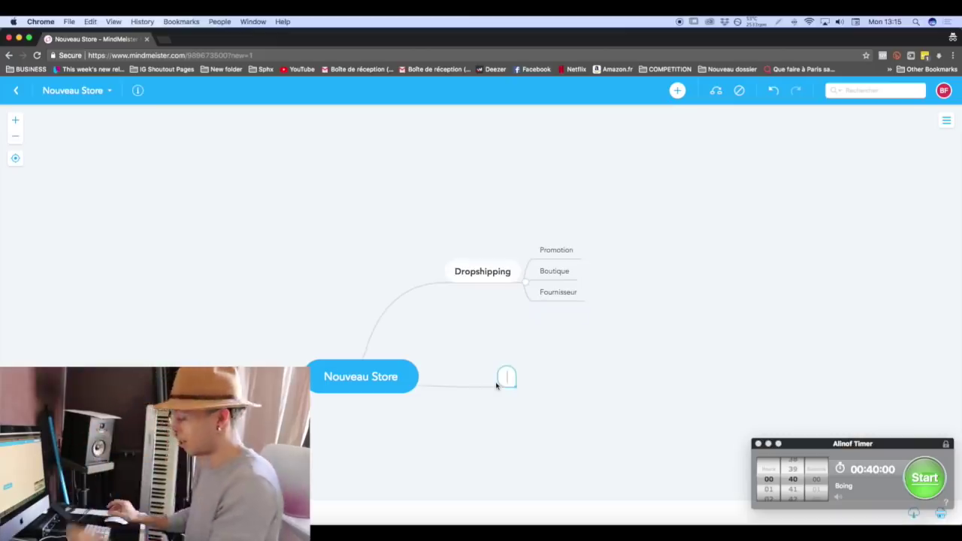
type("Choisit")
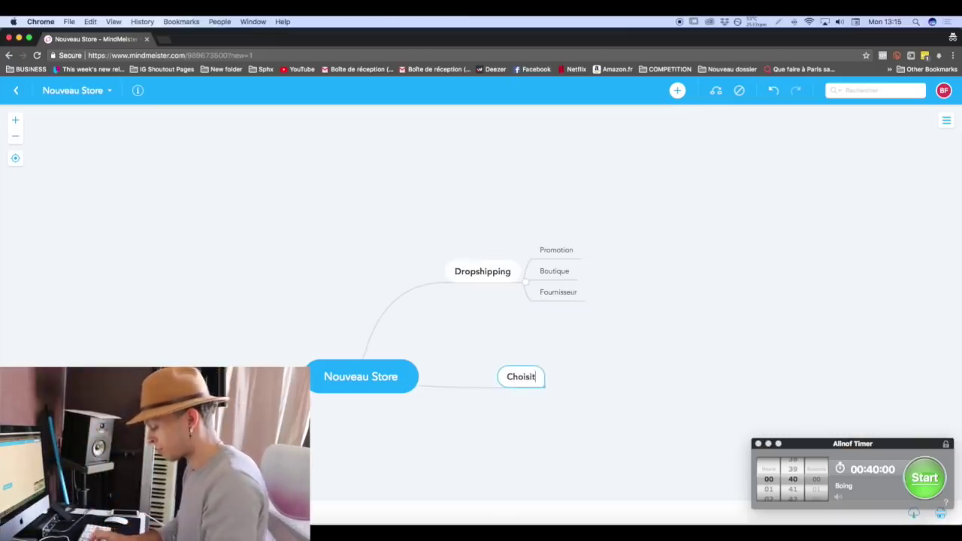
key("BackSpace")
type("r e")
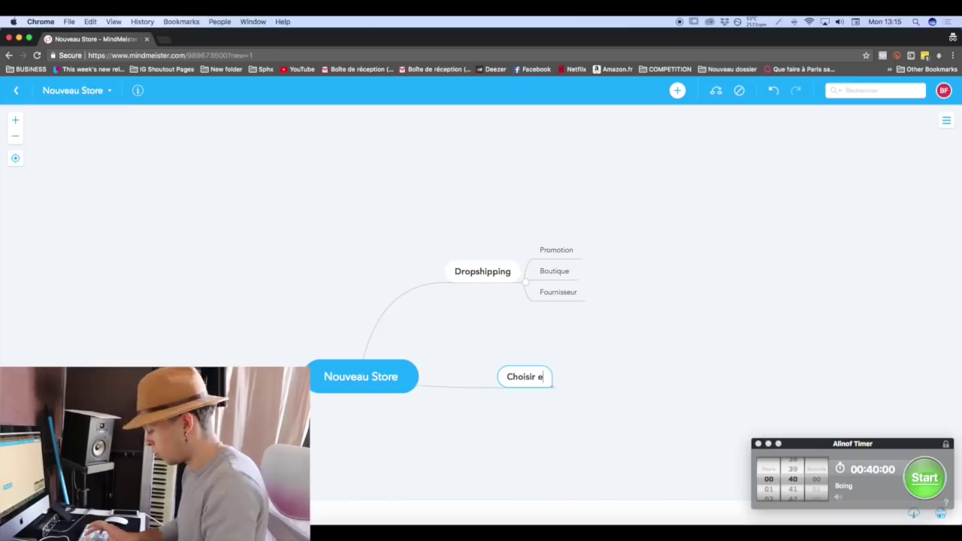
type(" type")
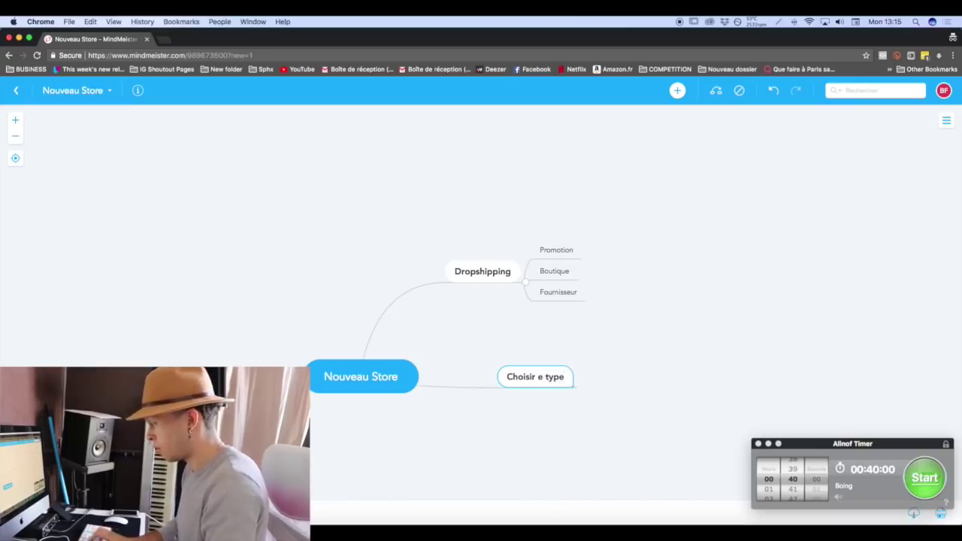
type(" de store")
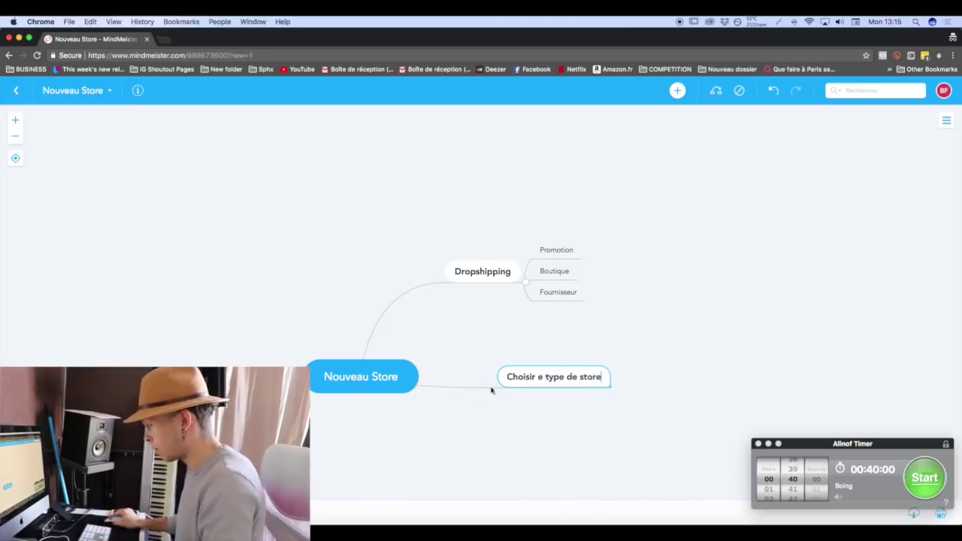
left_click(538, 378)
type("l")
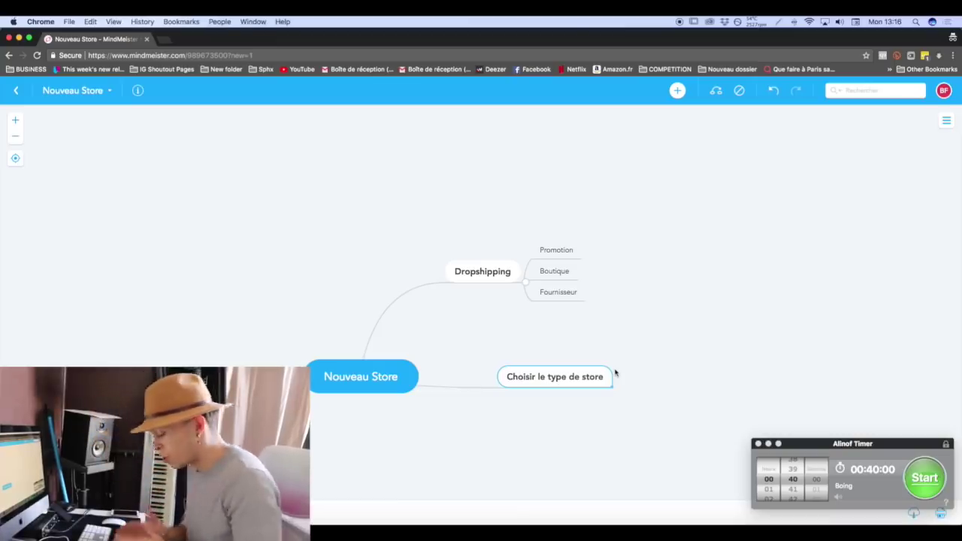
Add subtopics 'niche' and 'General' under Choisir le type de store, then select niche.
key("Tab")
type("niche")
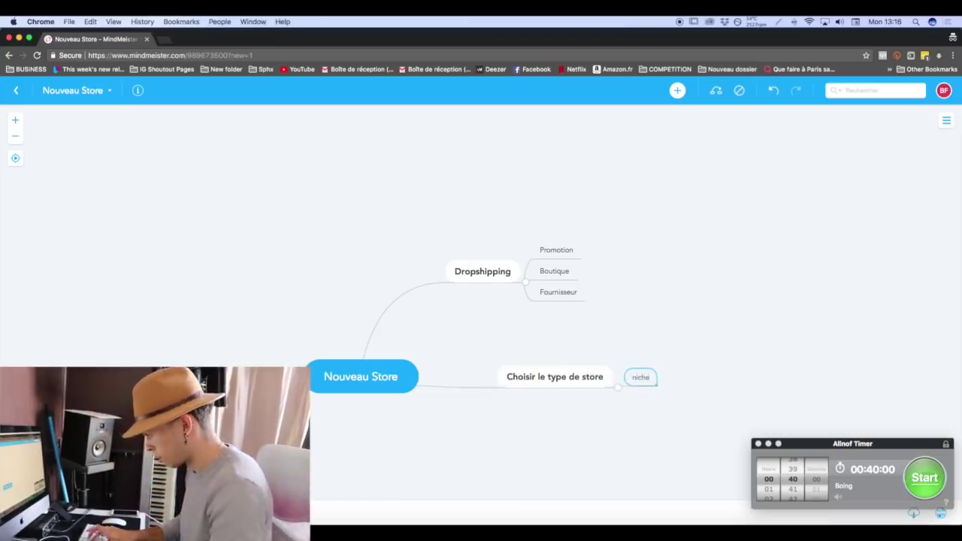
key("Return")
type("General")
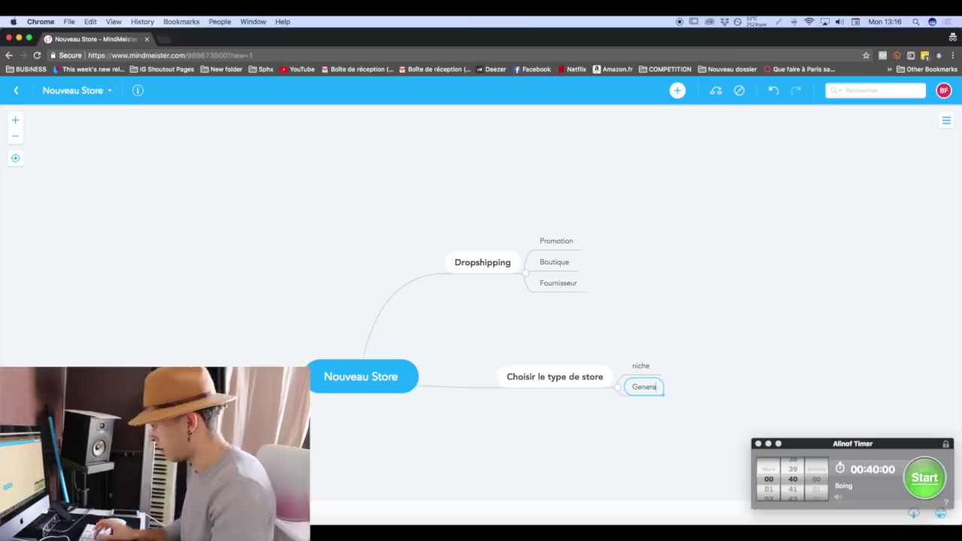
left_click(648, 369)
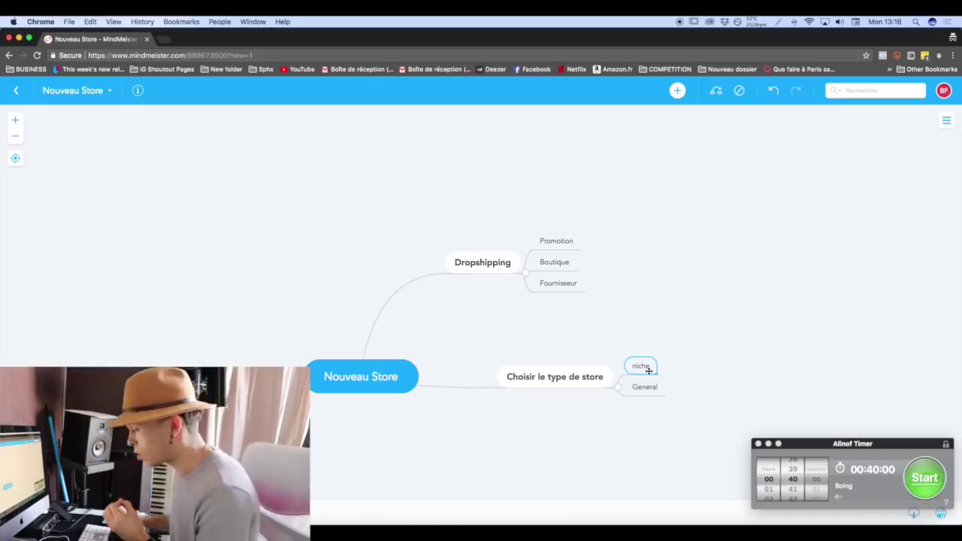
Capitalise the niche topic to 'Niche'.
double_click(647, 371)
key("Left")
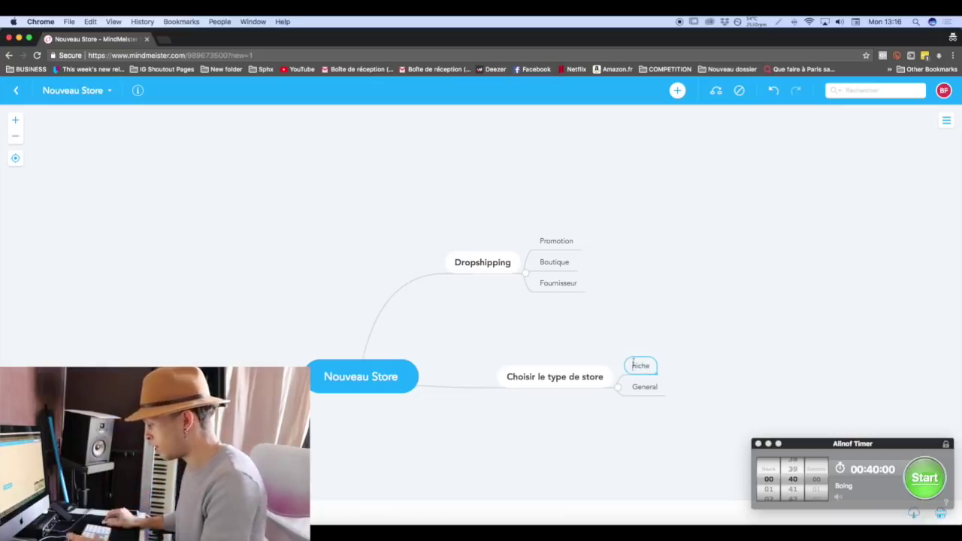
key("Delete")
type("N")
Add an 'Avatantages' subtopic under Niche with the point 'R.O.I plus important'.
key("Tab")
type("Avatnage")
key("BackSpace")
key("BackSpace")
key("BackSpace")
key("BackSpace")
type("an")
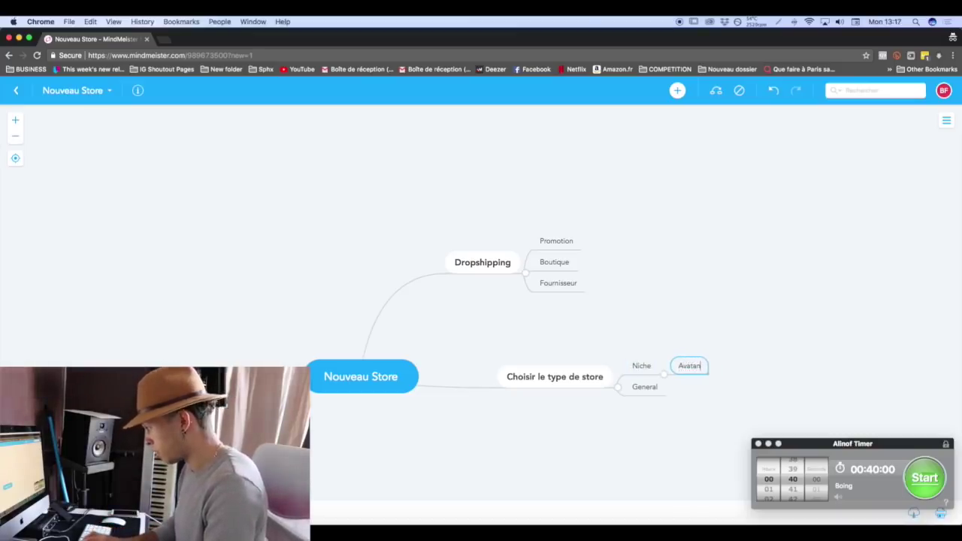
type("tages")
key("Tab")
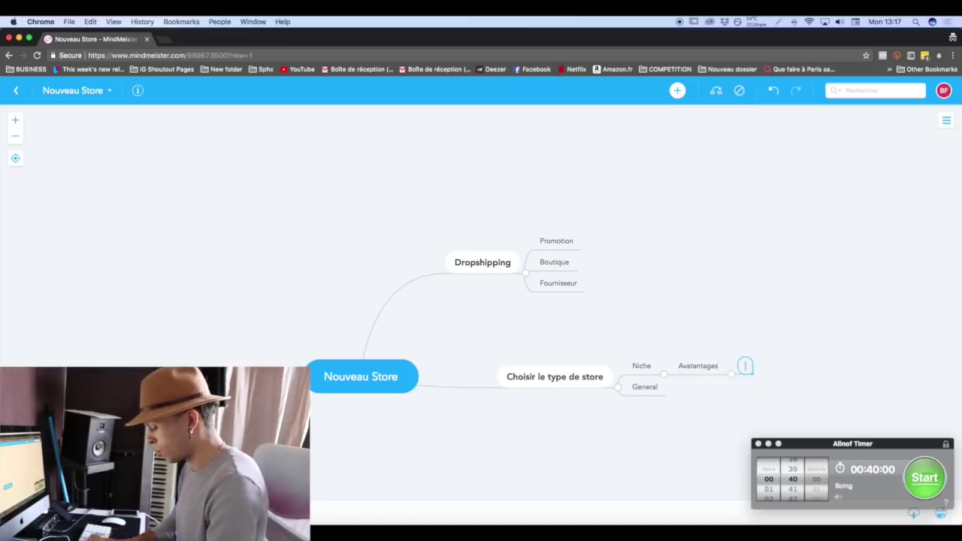
type("R.O.")
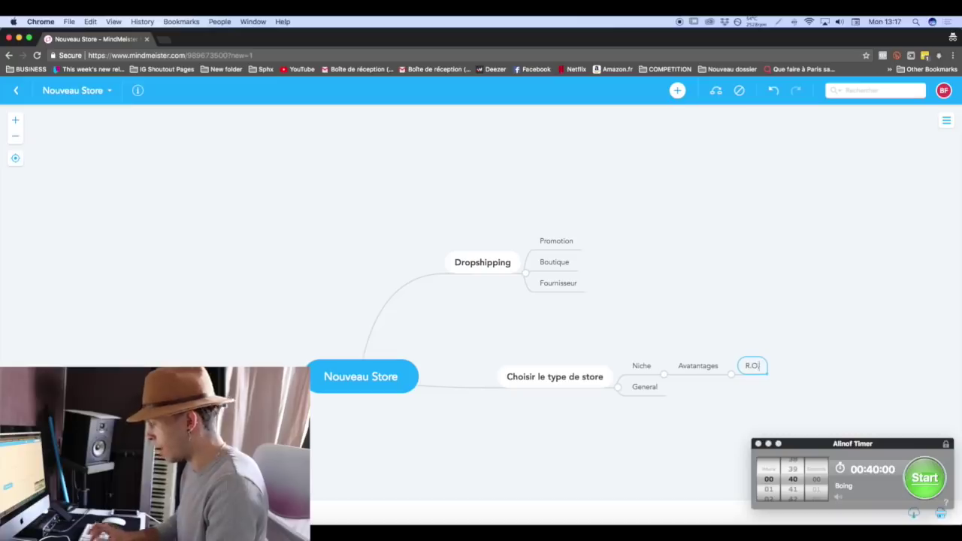
type("I")
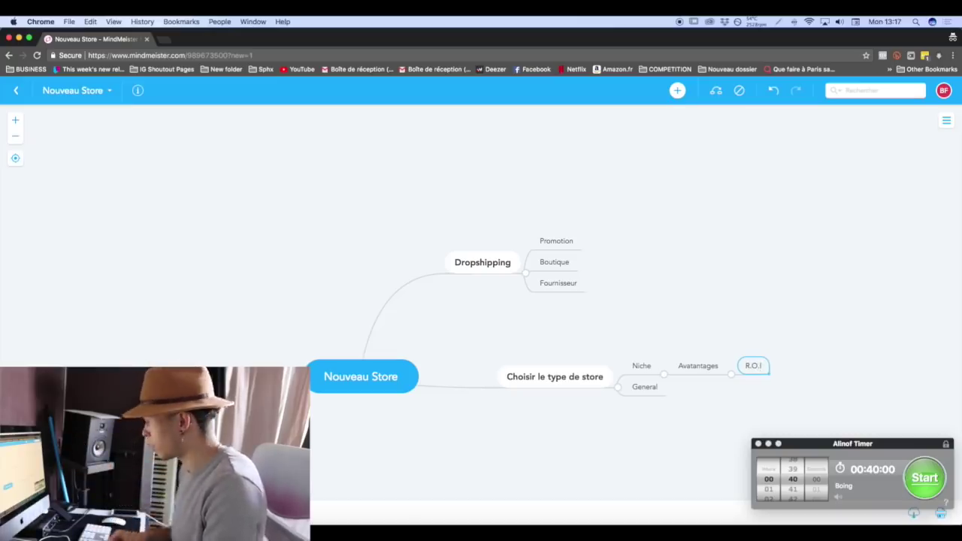
type(" plus important")
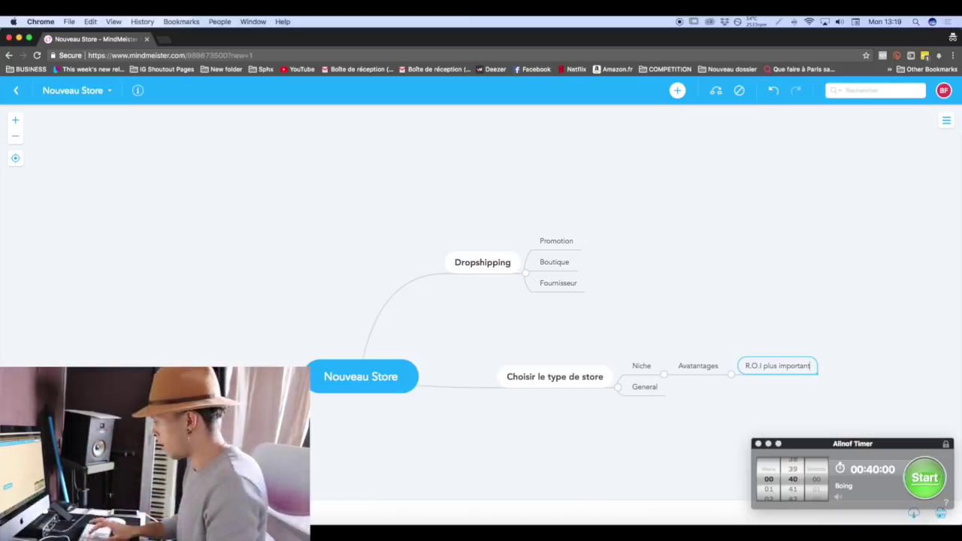
Add 'Plus gros potentiel de revente' and 'Moins de travail' below R.O.I plus important.
key("Return")
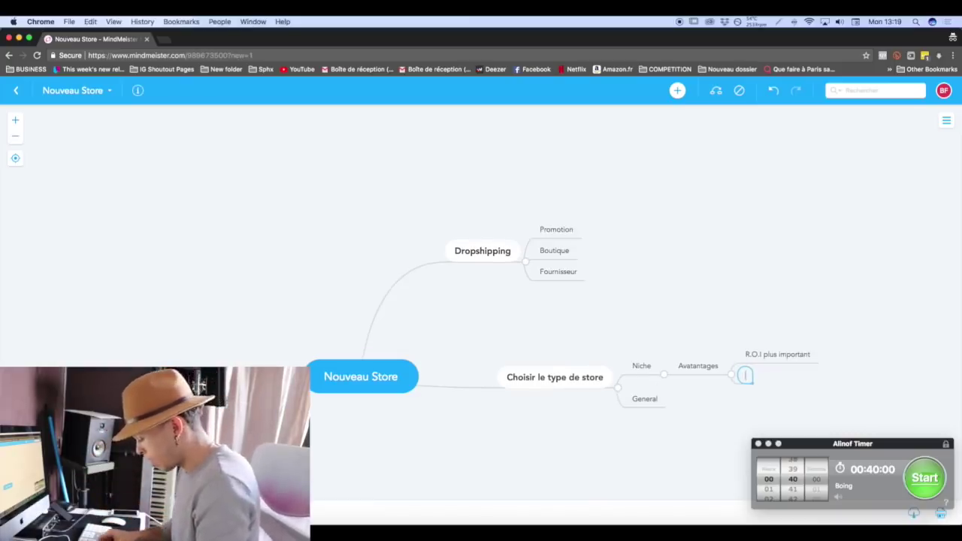
type("Plus g")
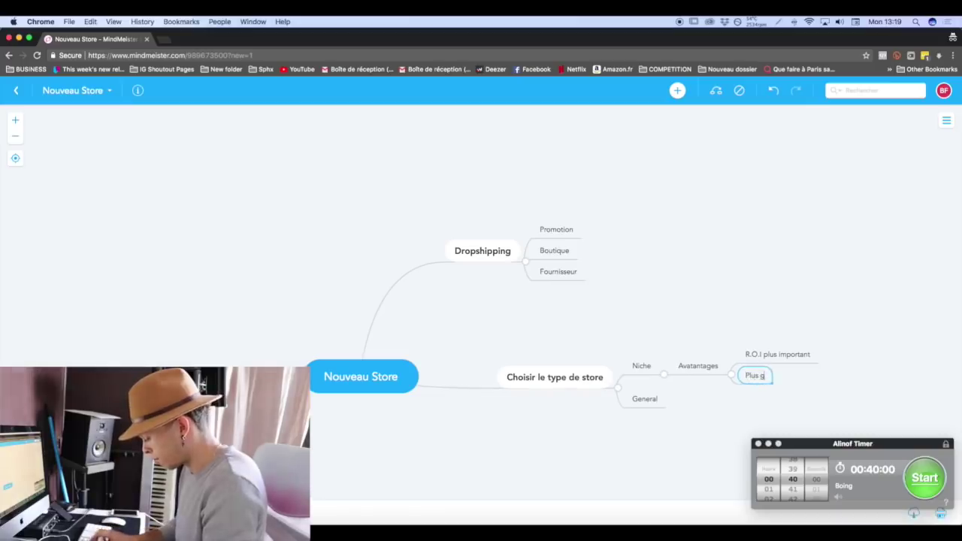
type("ros potentiel de")
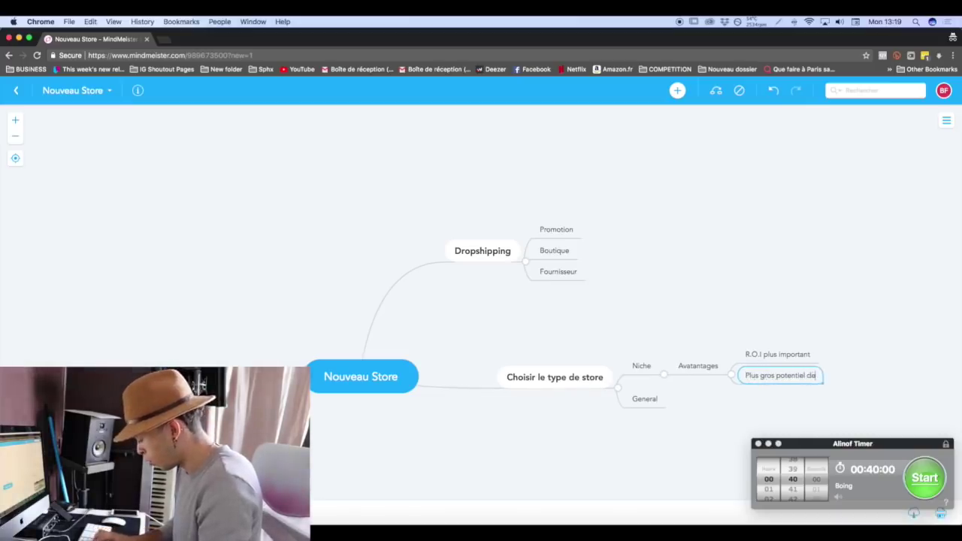
type(" revente")
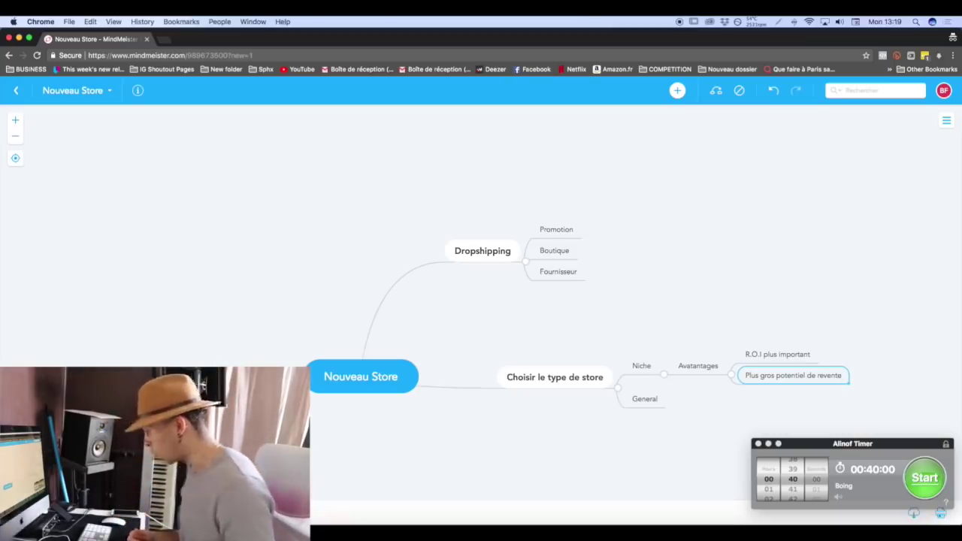
key("Return")
type("Moins de travail")
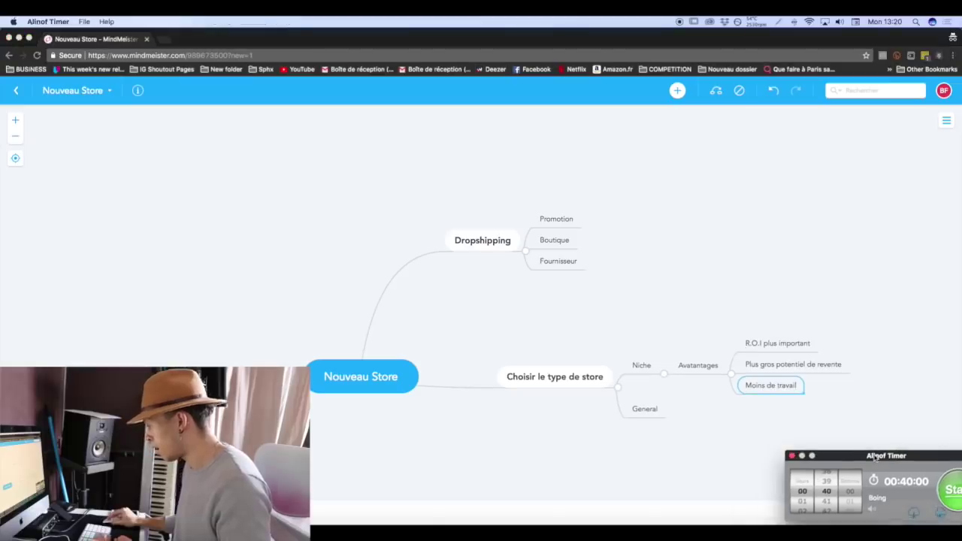
Add 'Inconvénients' under Niche listing 'Moins de gens à toucher' and 'Moins de revenus potentiels'.
left_click(679, 364)
left_click(691, 364)
key("Return")
type("Inconvénients")
key("Tab")
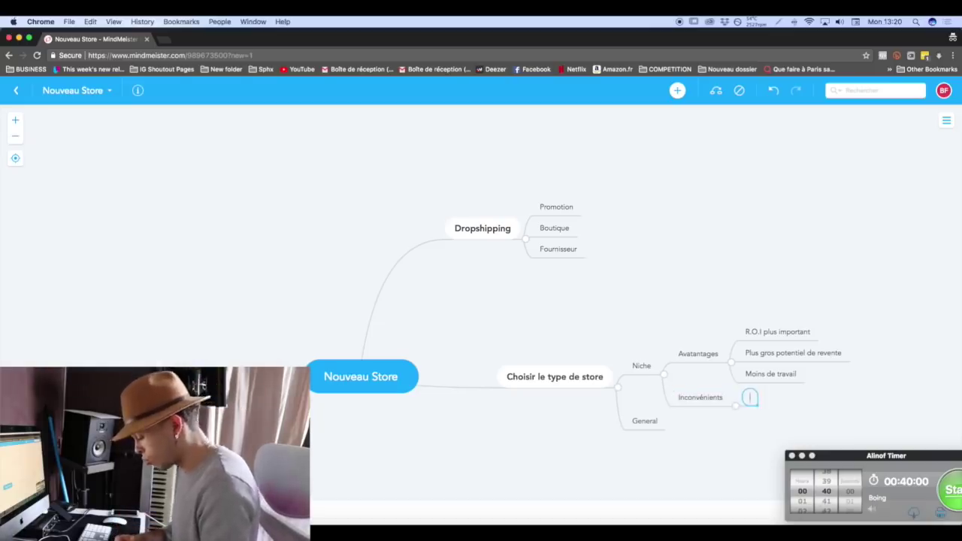
type("Moin")
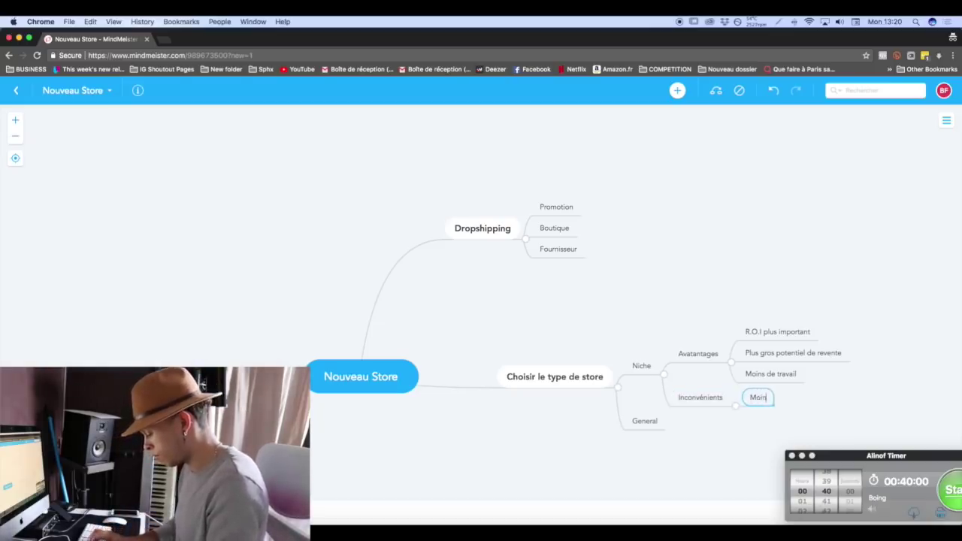
type("s de gens à toucher")
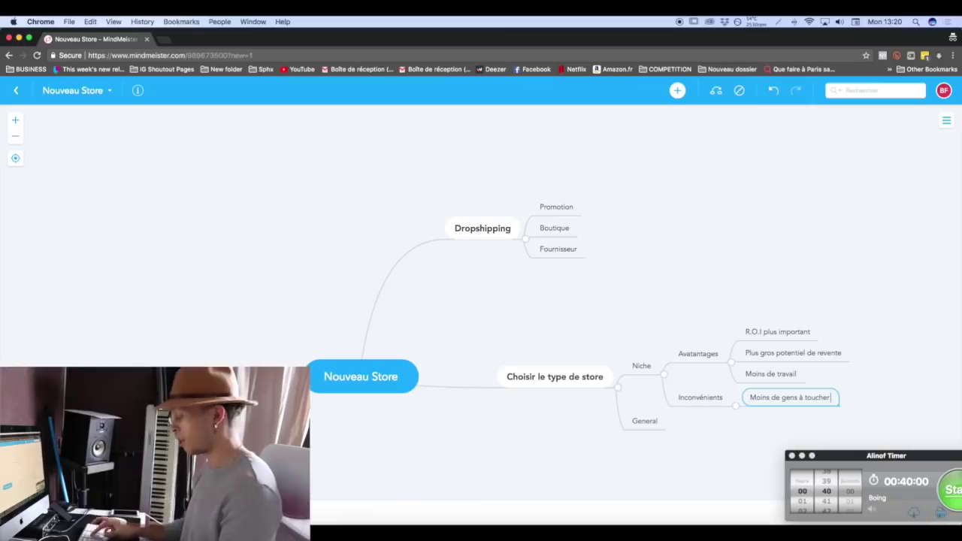
key("Return")
type("Moins")
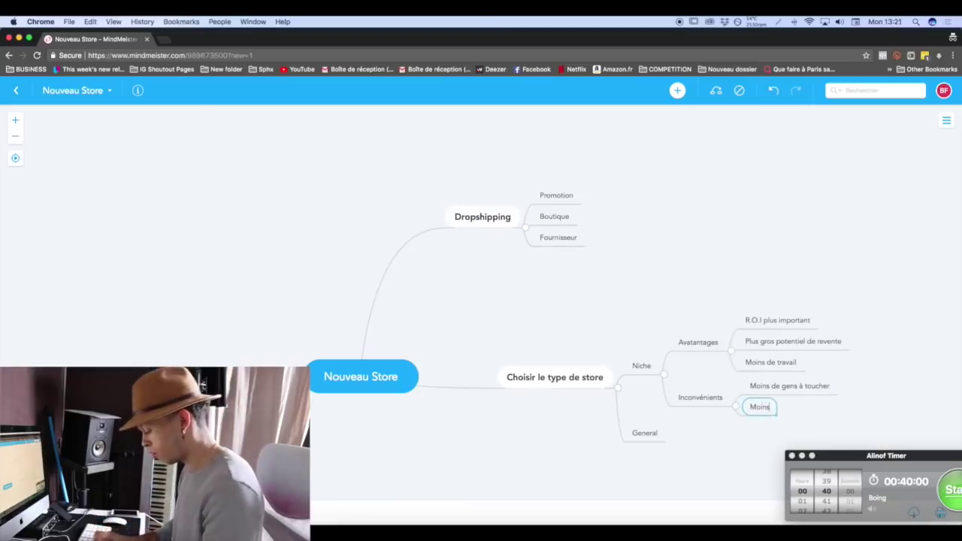
type(" de revenus pote")
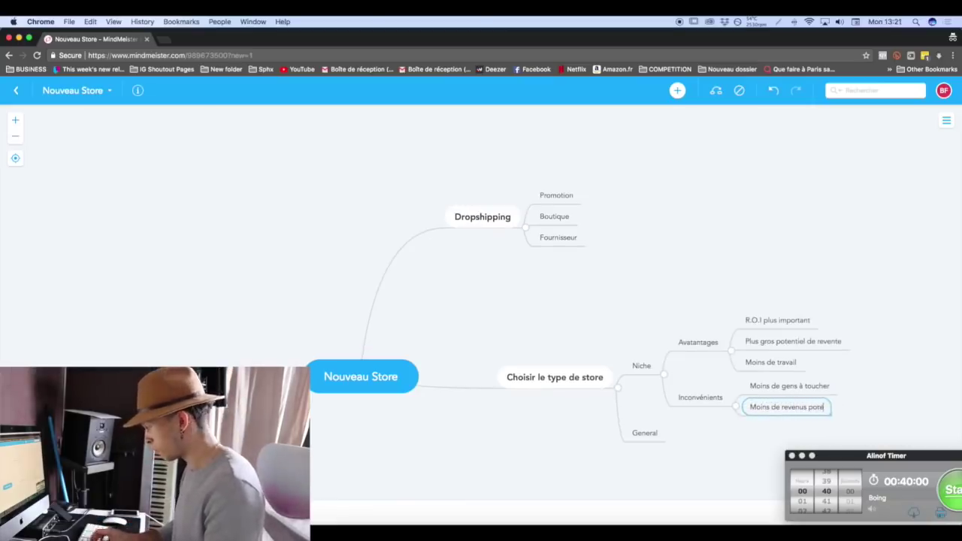
type("ntiels")
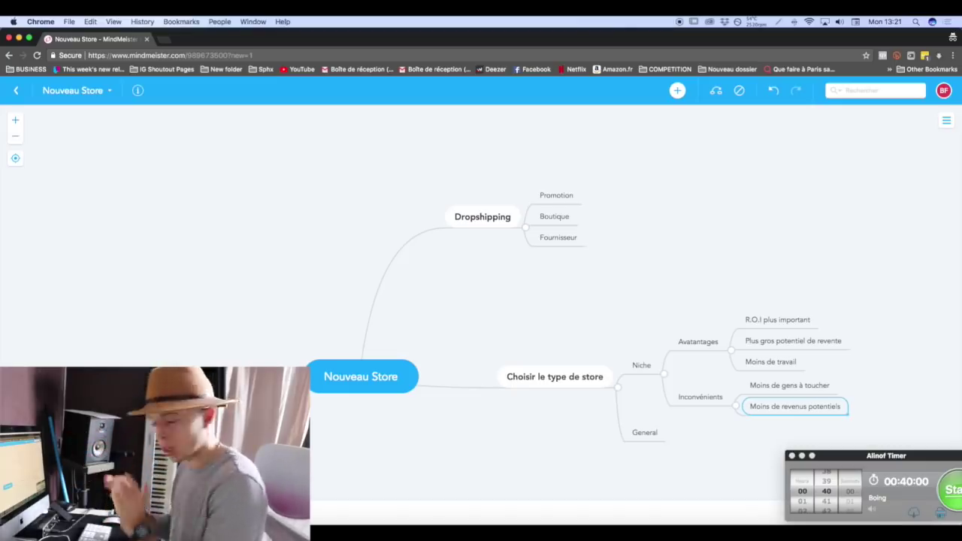
Under General, add 'Avantages' with the point 'Beaucoup de revenus potentiels'.
left_click(652, 432)
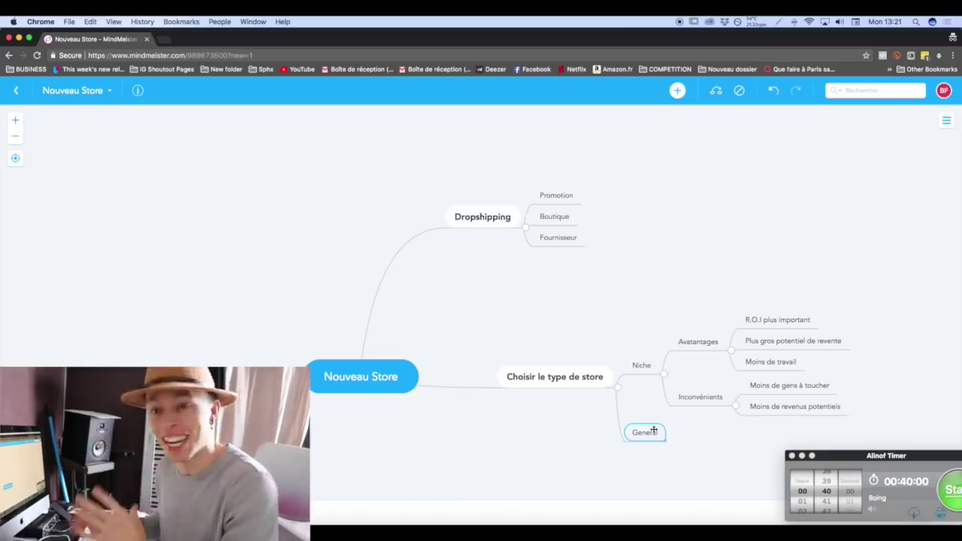
key("Tab")
type("Avan")
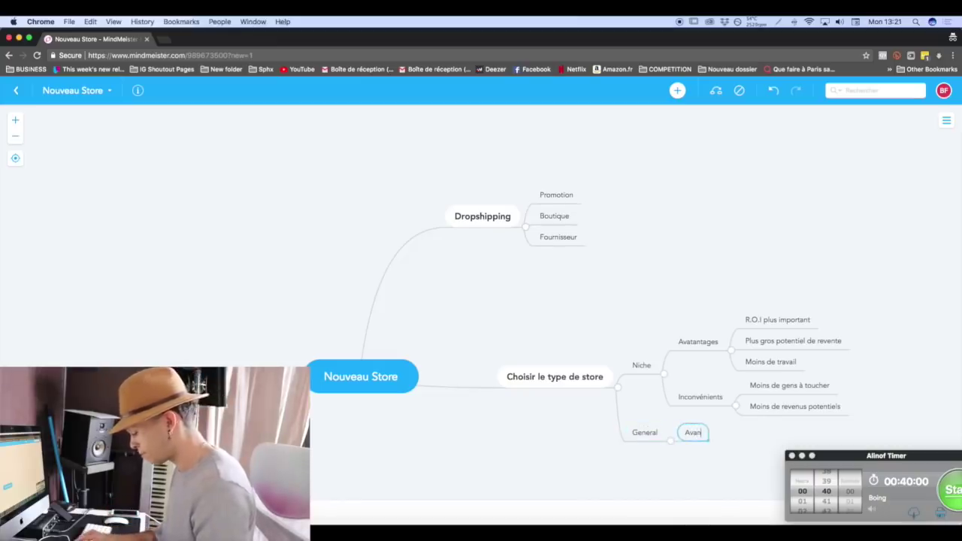
type("tages")
key("Tab")
type("Beaucoup de revens")
key("BackSpace")
type("us potentiels")
key("Return")
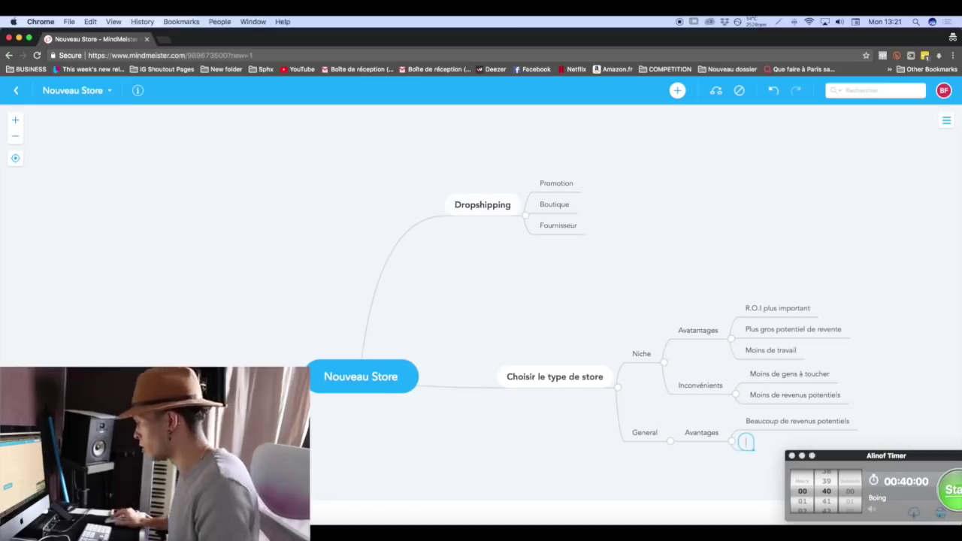
double_click(717, 434)
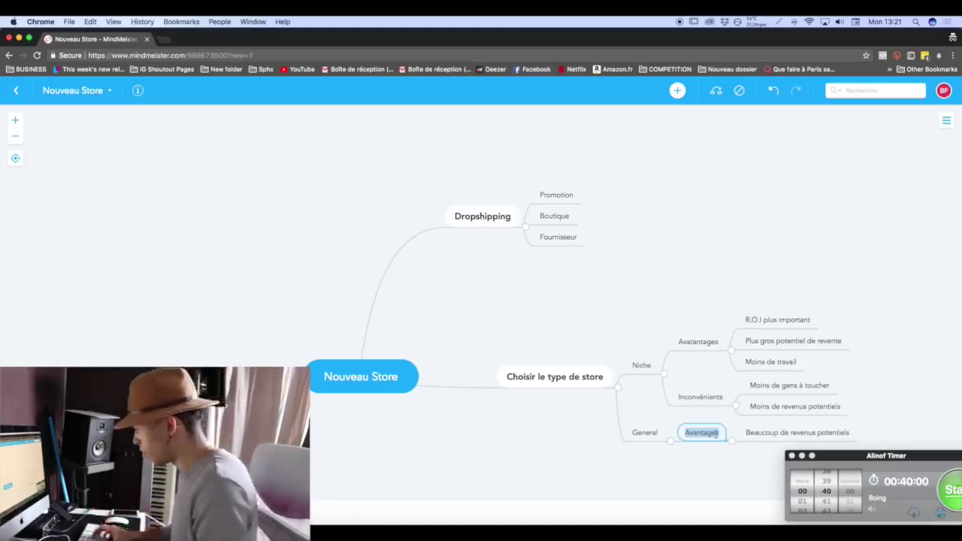
Add an 'Inconvénients' topic under General with the point 'Beaucoup de travail'.
key("Return")
key("Return")
type("Inconvénients")
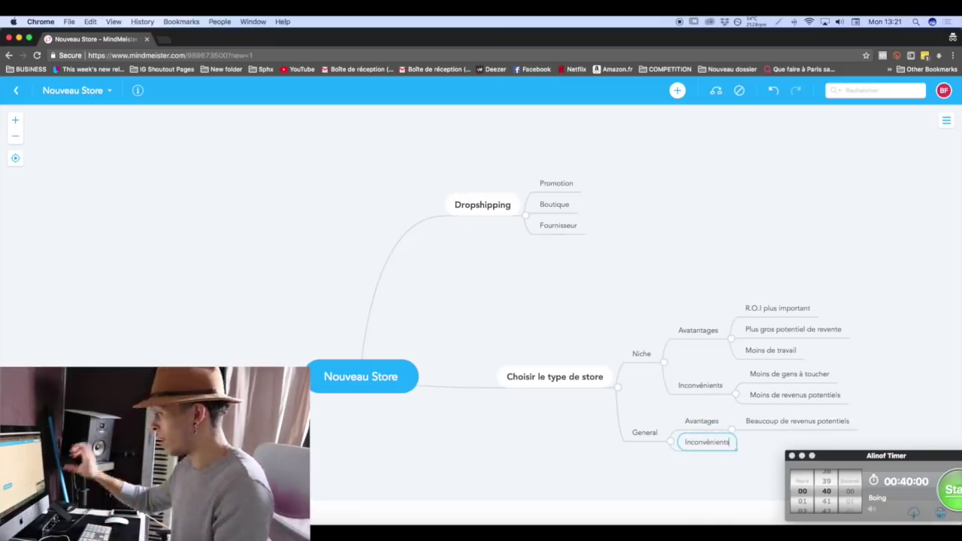
key("Tab")
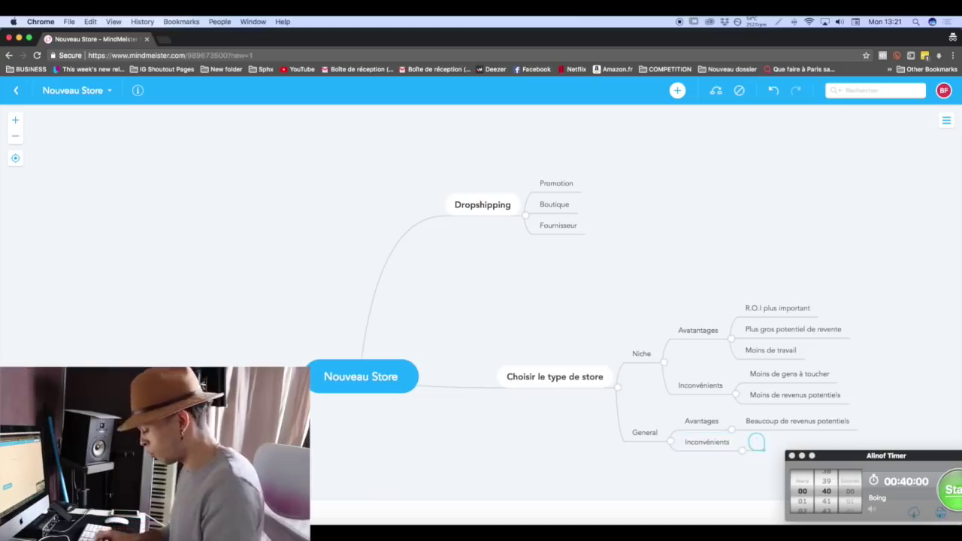
type("Beaucoup")
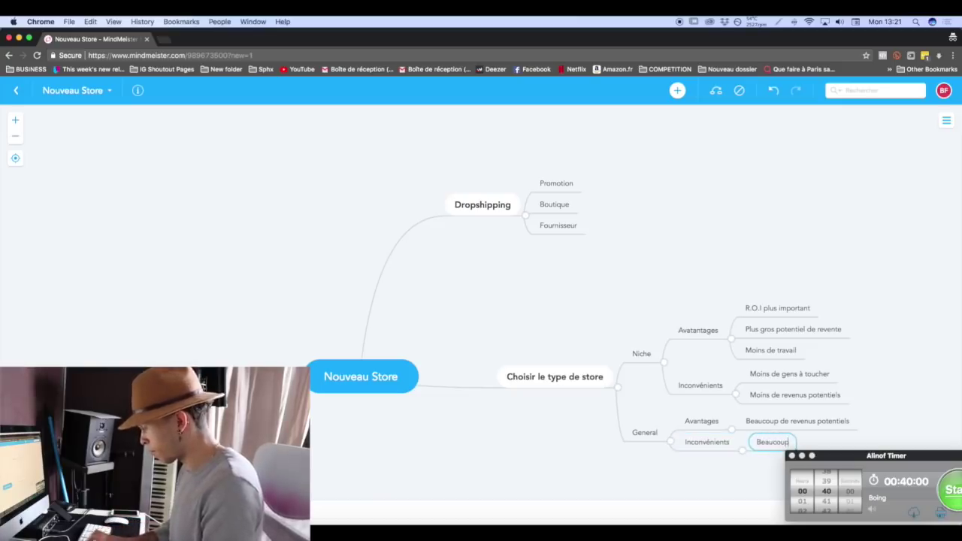
type(" de travail")
key("Return")
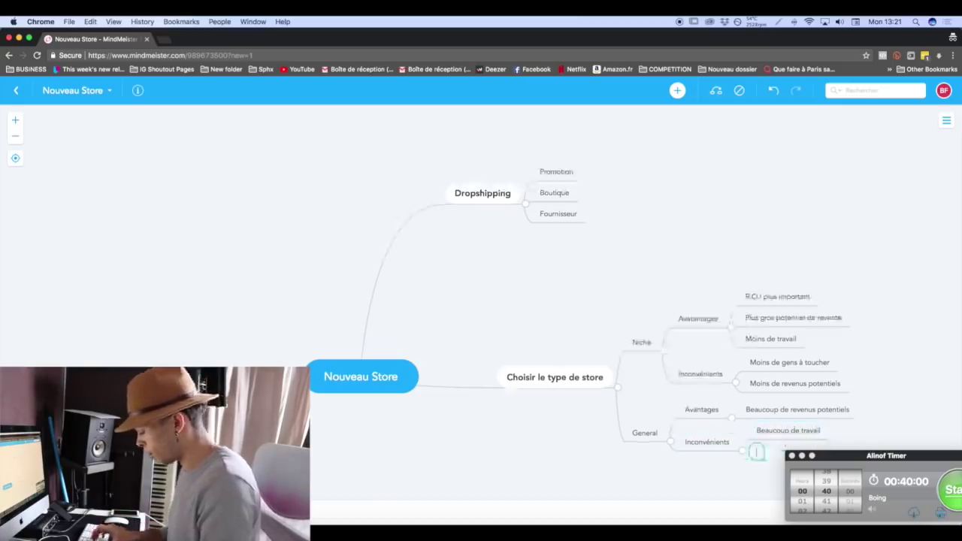
type("Moins gros")
Add the points 'Moins grand potentiel de revente' and 'R.O.I un peu moins important'.
left_click_drag(827, 455, 159, 169)
left_click(789, 451)
double_click(788, 451)
key("Right")
type("potent")
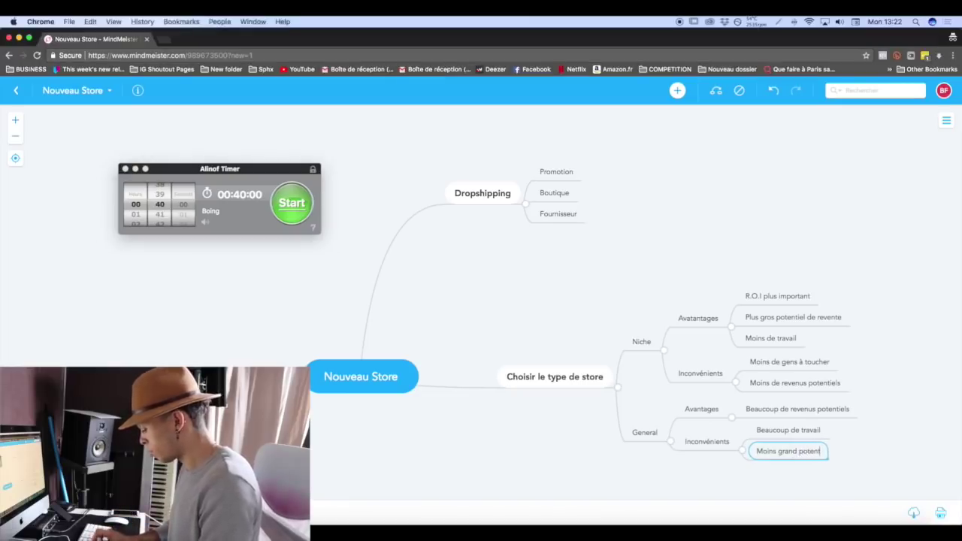
type("iel de revente")
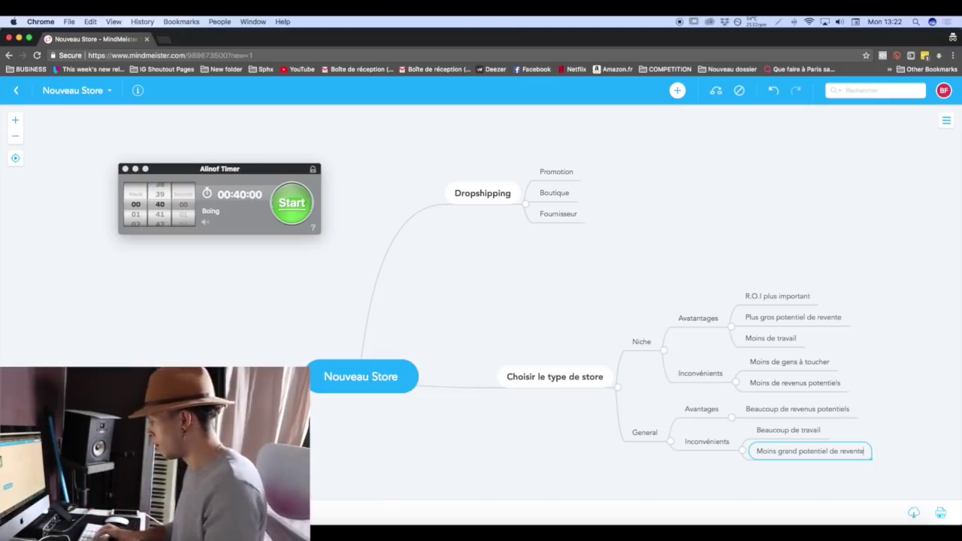
key("Return")
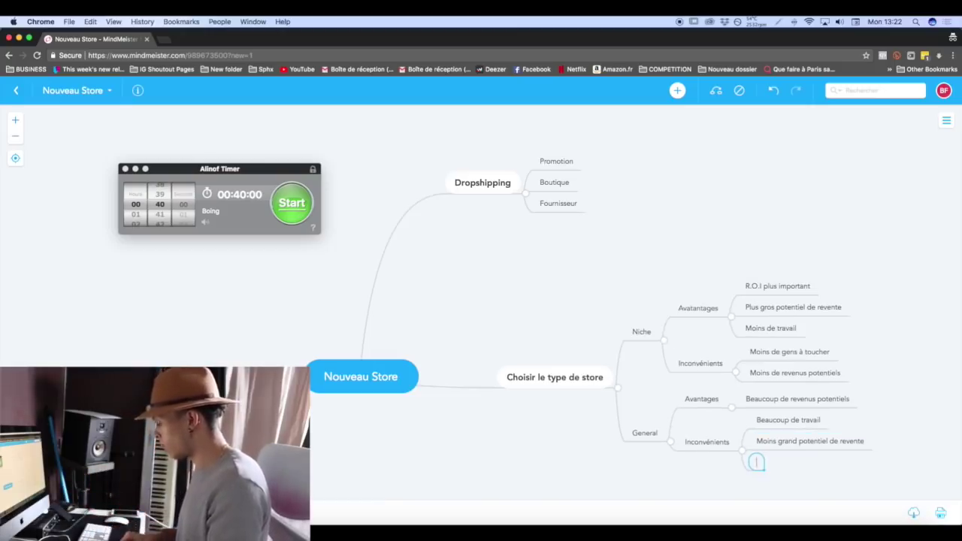
type("R")
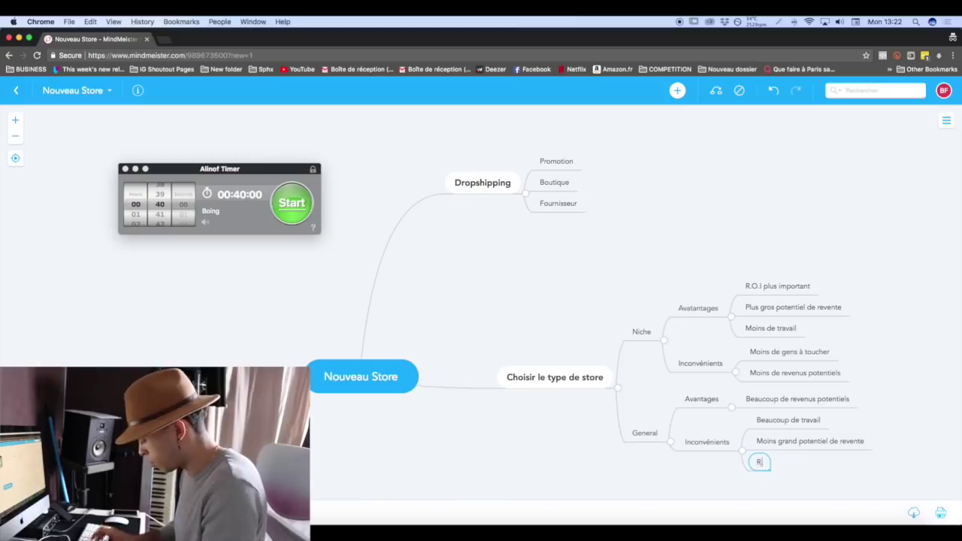
type(".O.I un peu moins important")
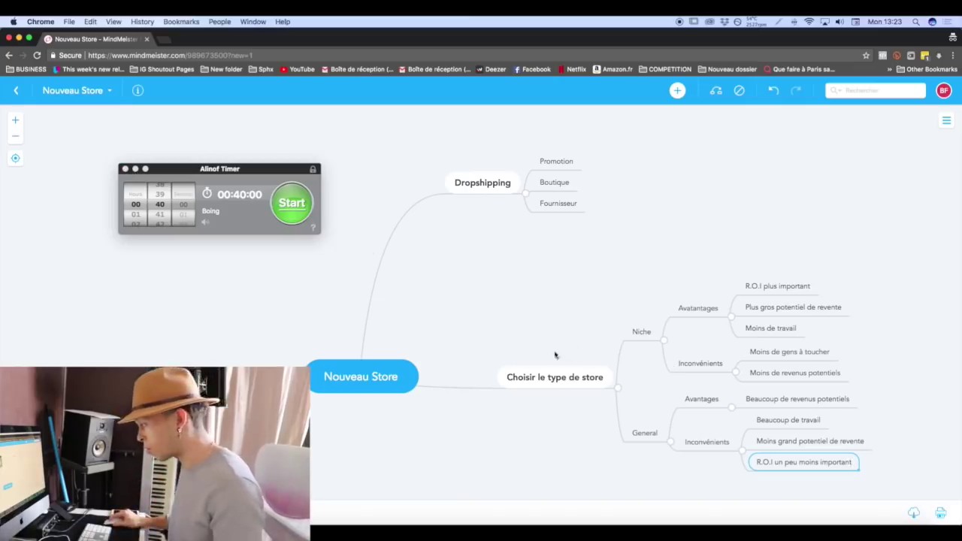
left_click_drag(541, 381, 501, 316)
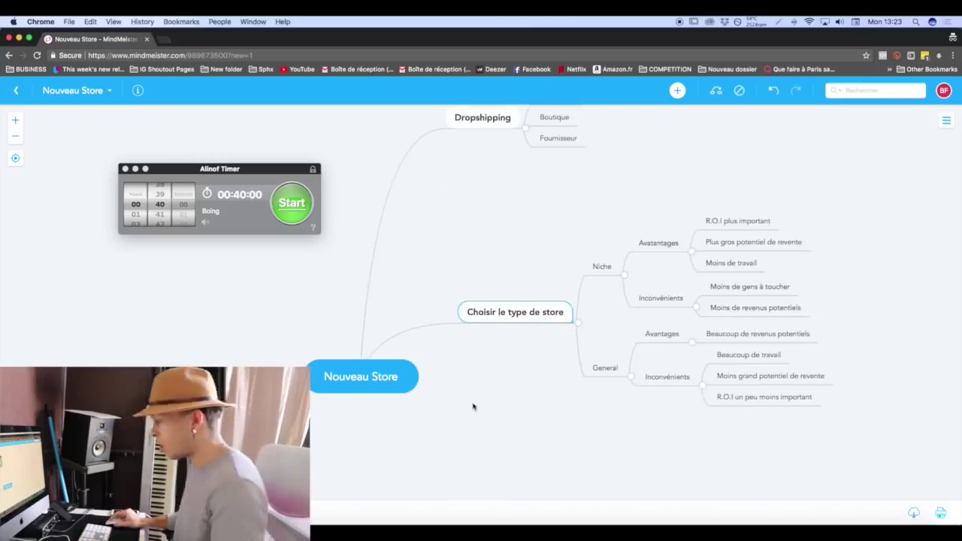
Add a 'Nom de la boutique' branch with the child 'Bien vu'.
key("Return")
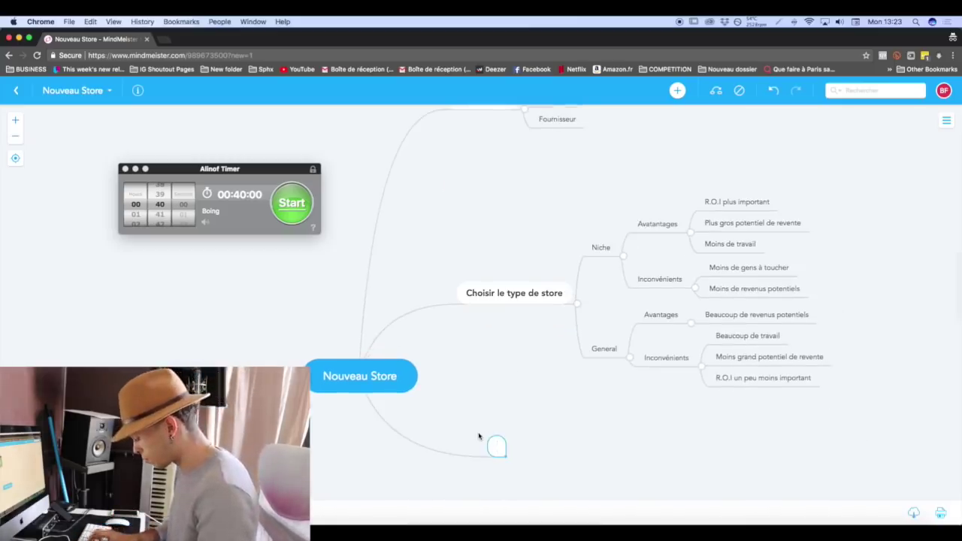
type("Nom de la boutique")
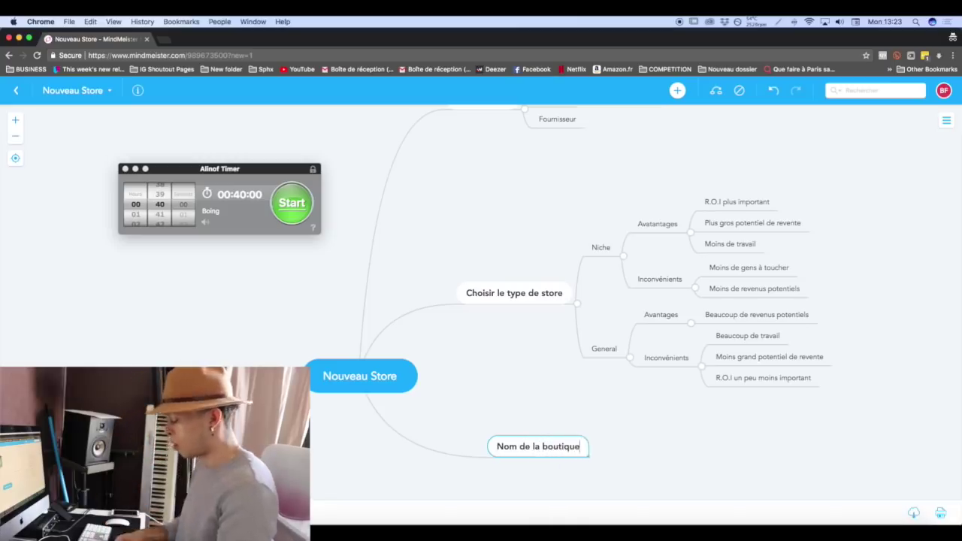
key("Tab")
type("Bien vu")
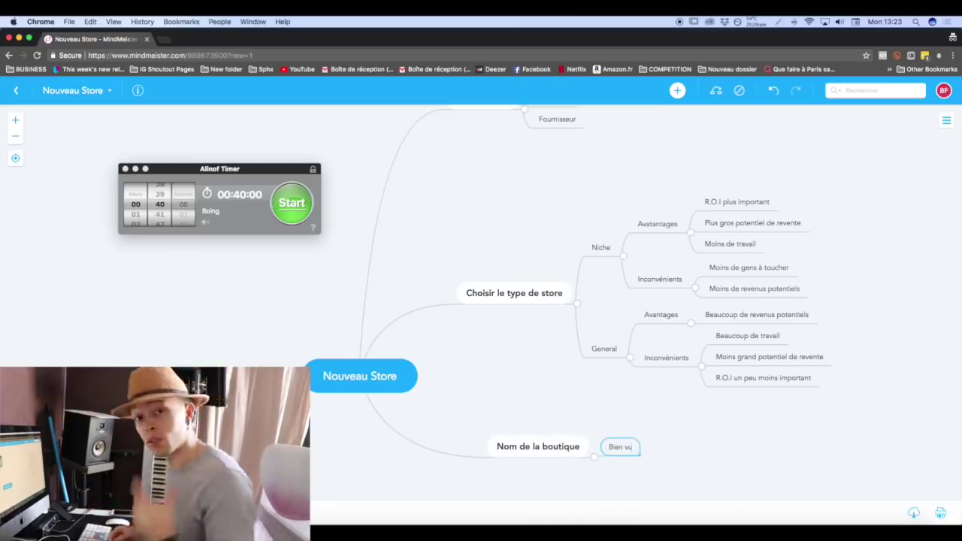
key("Return")
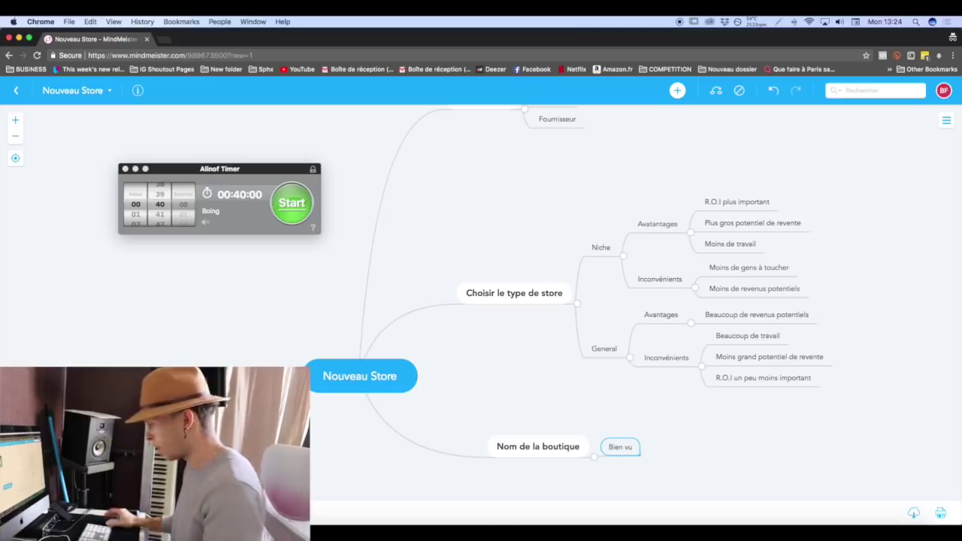
Add a 'Créer email' branch with child 'Gmail' holding the store's e-mail address.
double_click(537, 475)
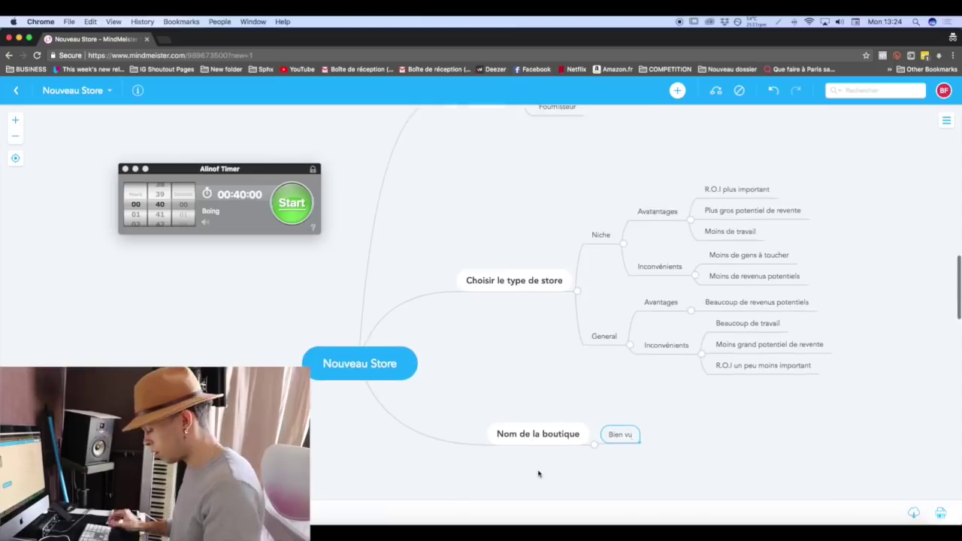
type("Créer emai")
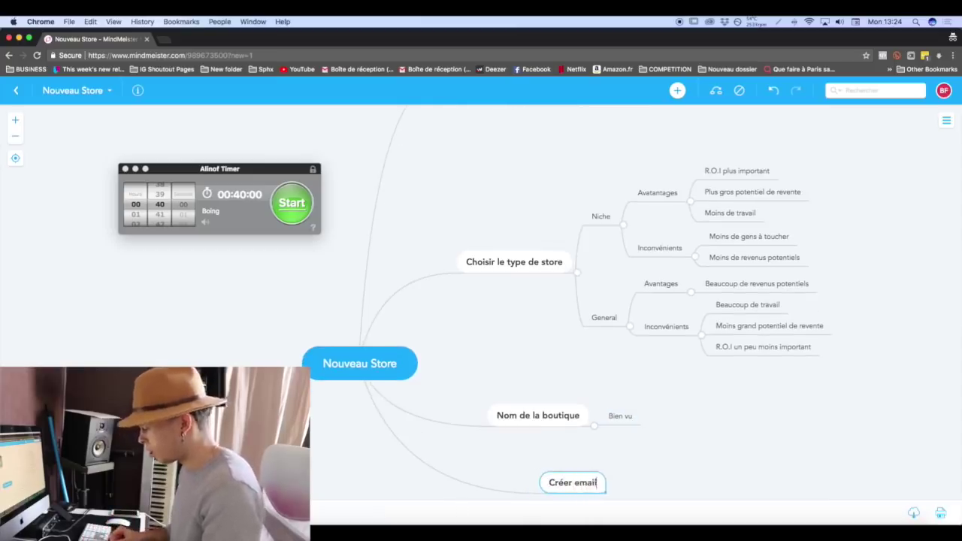
type("l")
key("Tab")
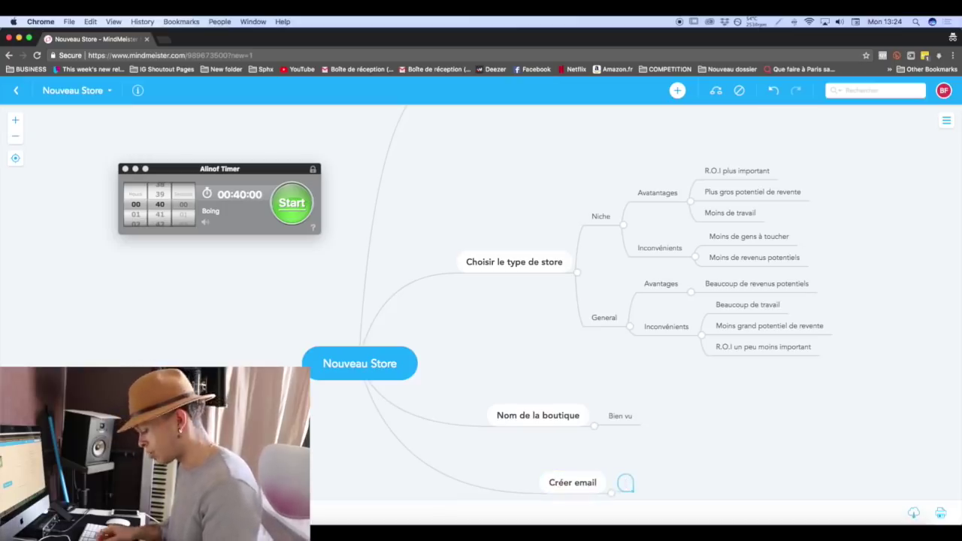
type("Gmail")
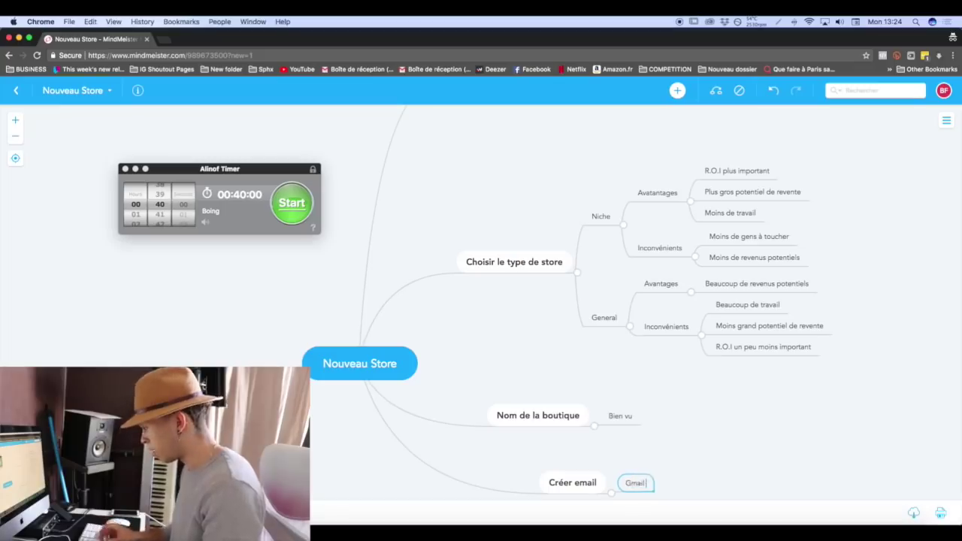
key("Tab")
Add a 'Créer le site' main branch off Nouveau Store.
scroll(556, 300, "down", 1)
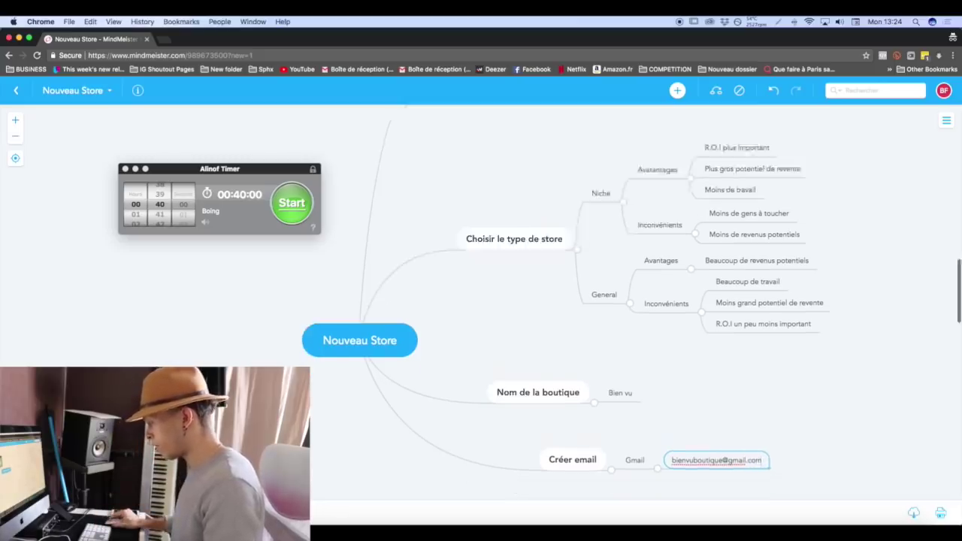
scroll(503, 441, "down", 3)
double_click(503, 440)
type("Créer le site")
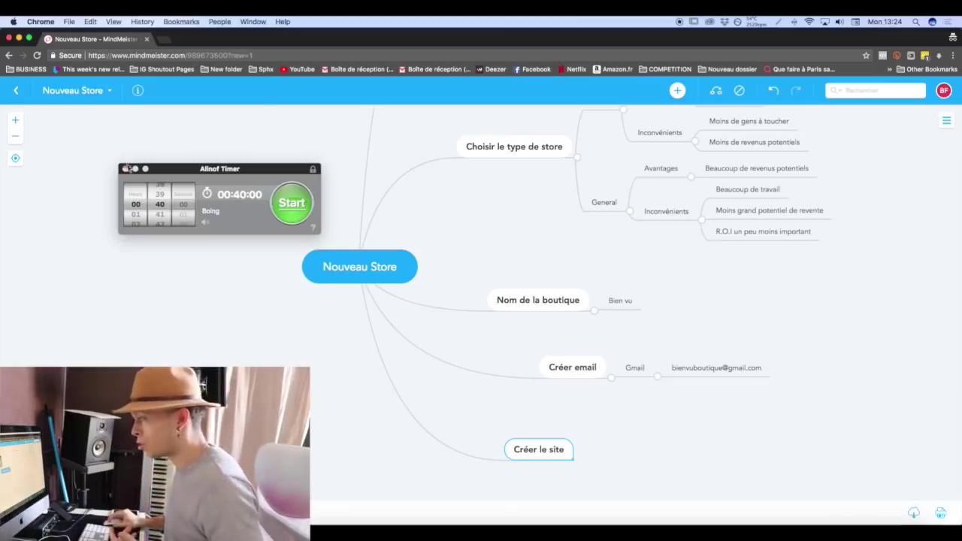
left_click_drag(220, 170, 797, 405)
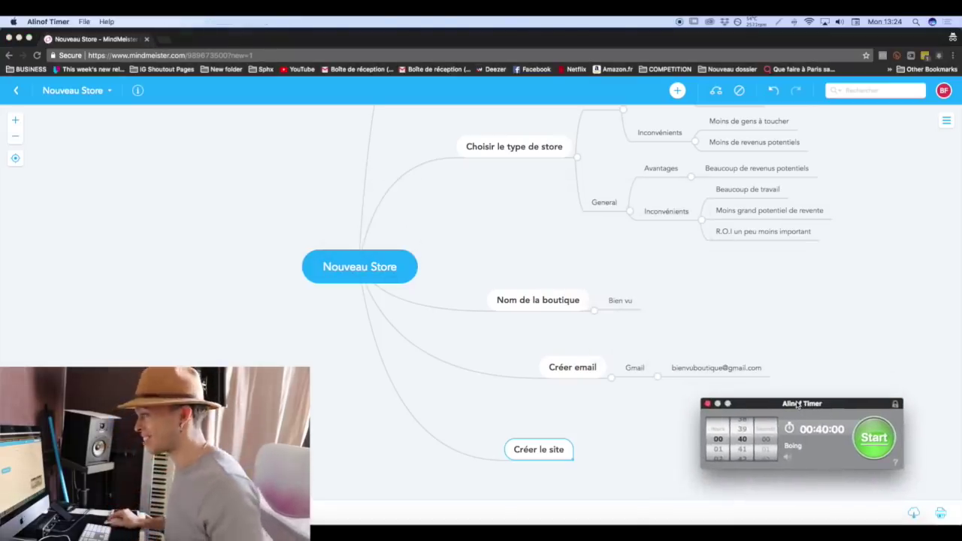
In a new tab, open Shopify's French homepage via the bit.ly short link.
left_click(166, 40)
type("bit.lu")
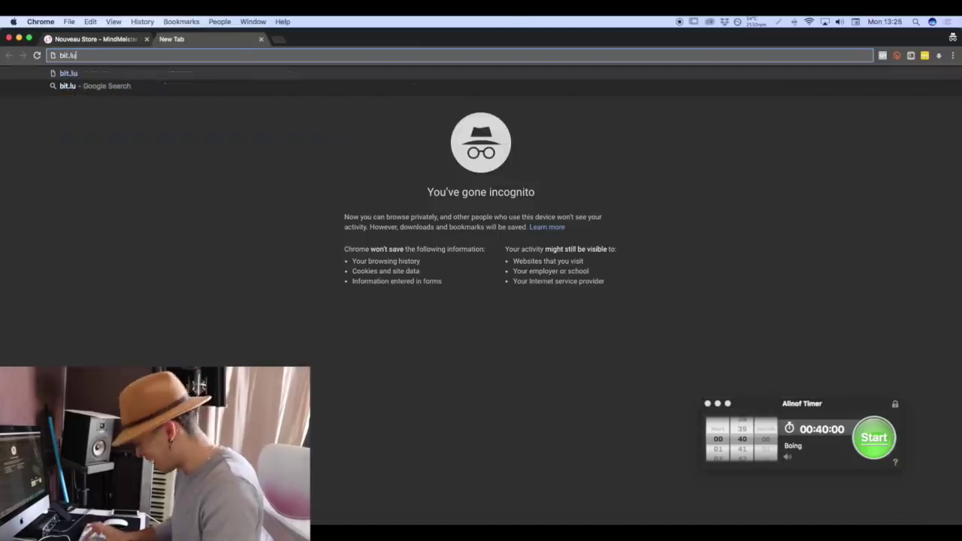
key("BackSpace")
type("y/")
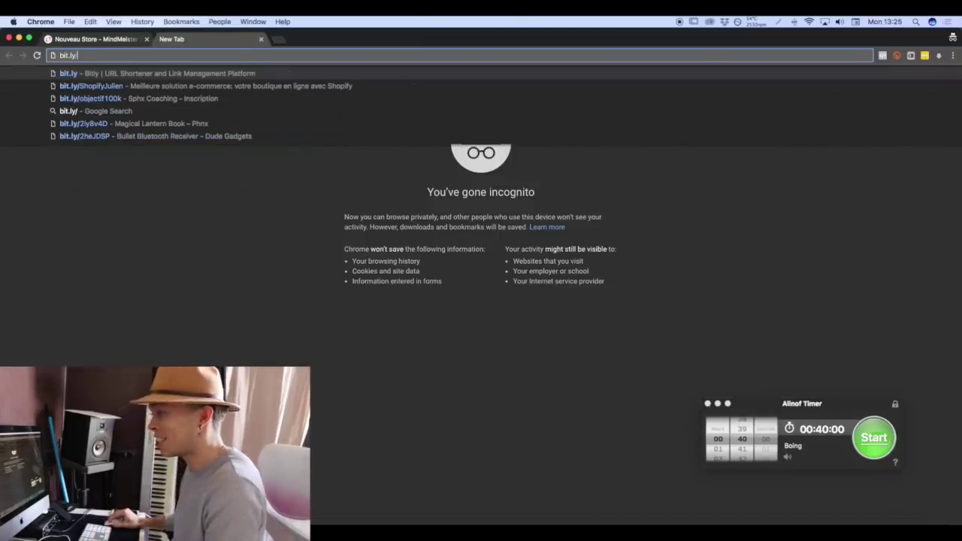
left_click(129, 89)
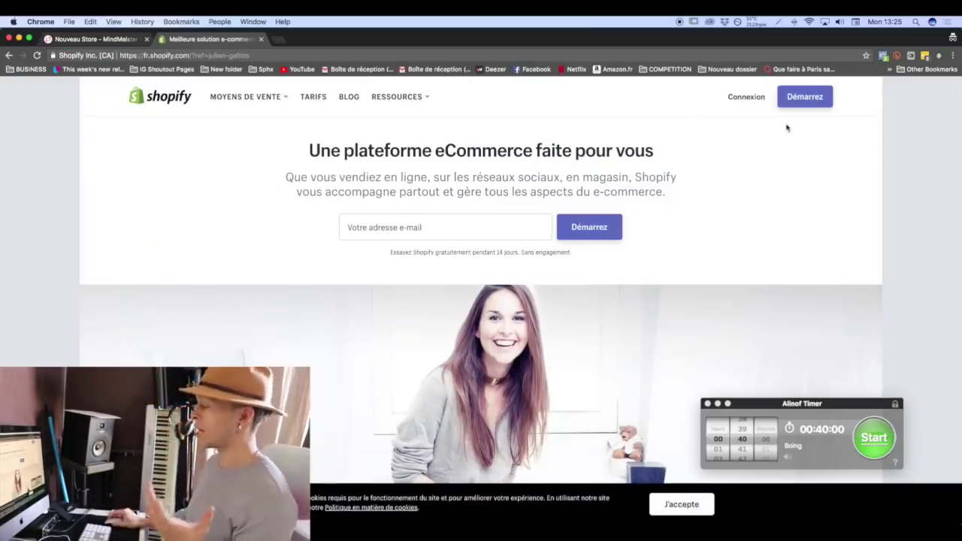
Sign up for the free trial with the store e-mail, a password and store name 'bien vu boutique'.
left_click(817, 104)
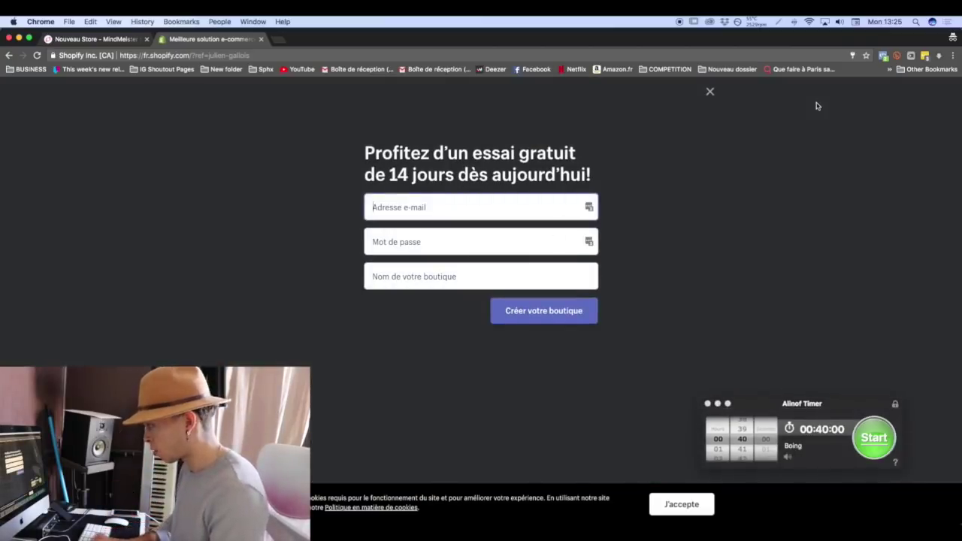
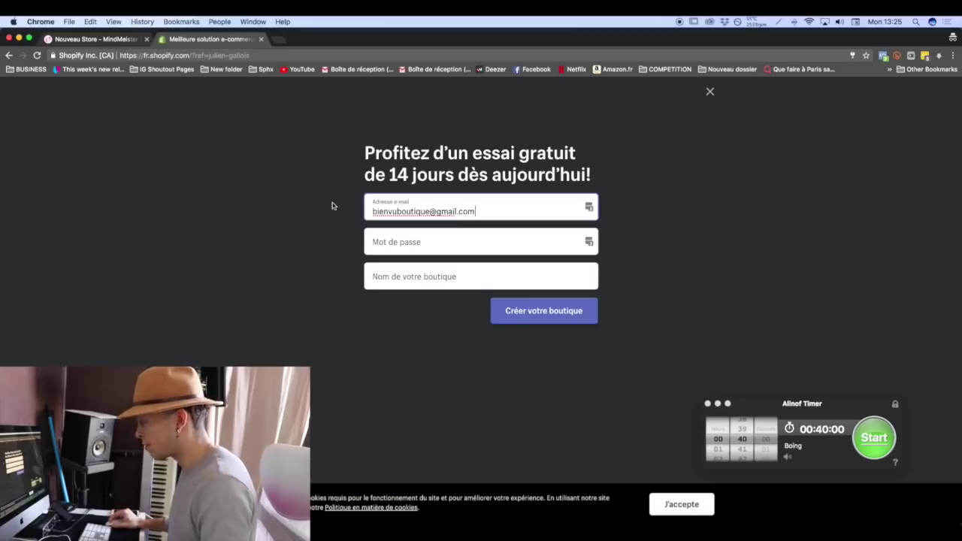
left_click(381, 239)
type("••••••••")
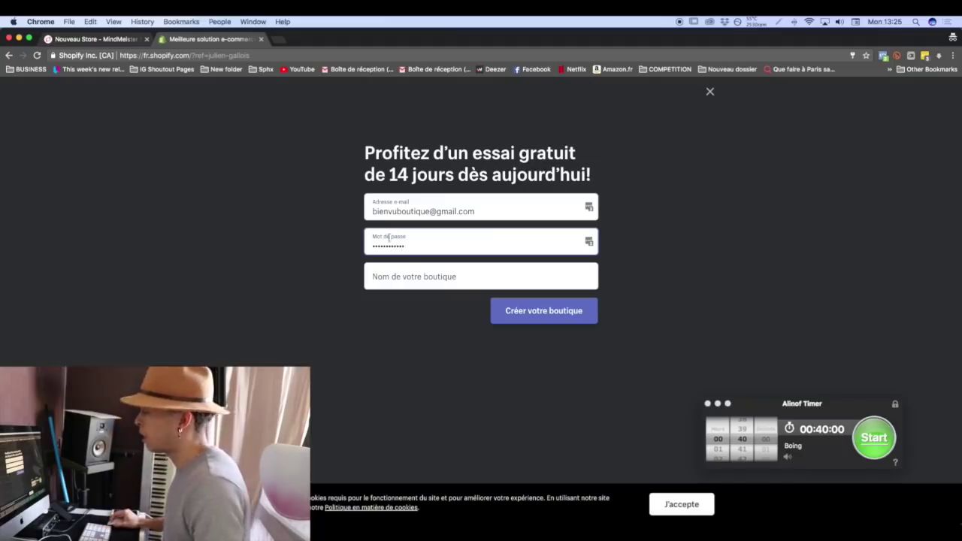
left_click(406, 280)
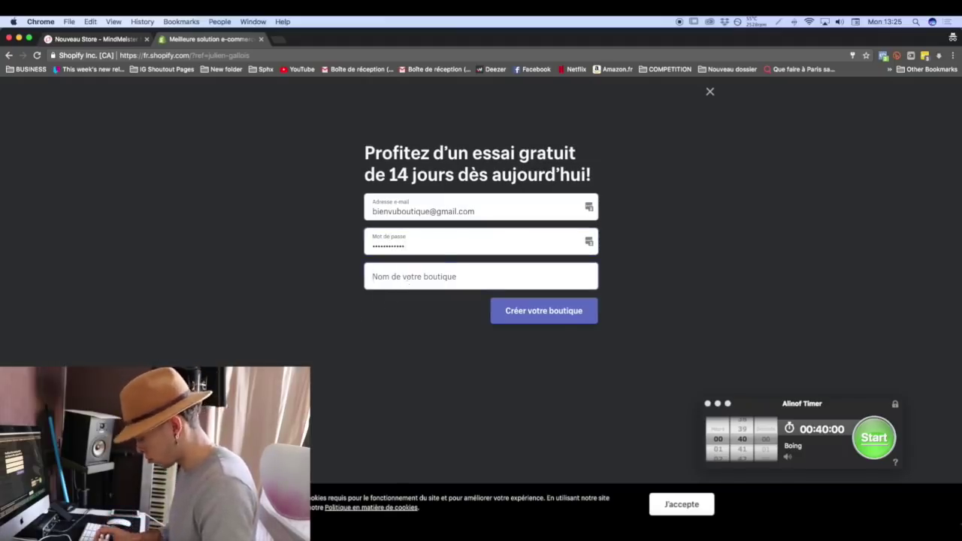
type("bien vu")
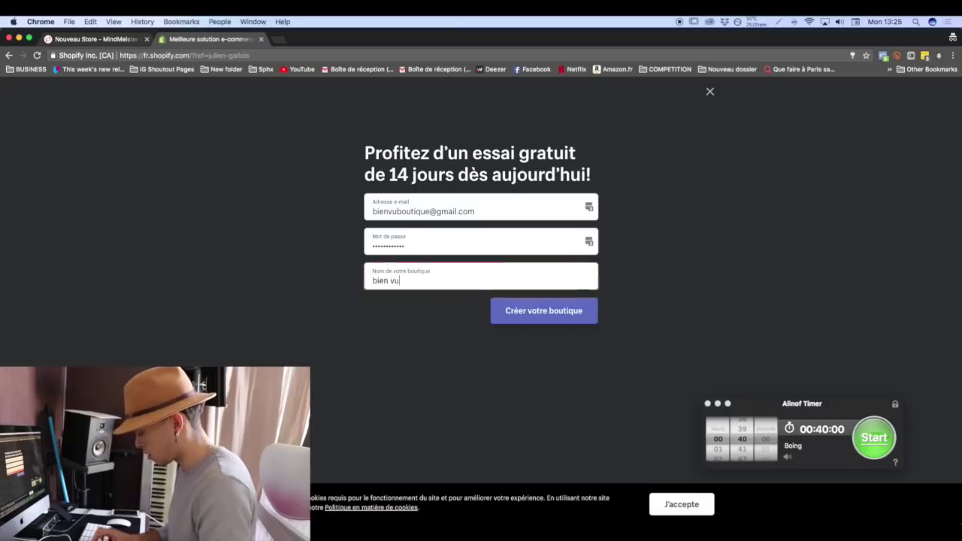
type(" boutique")
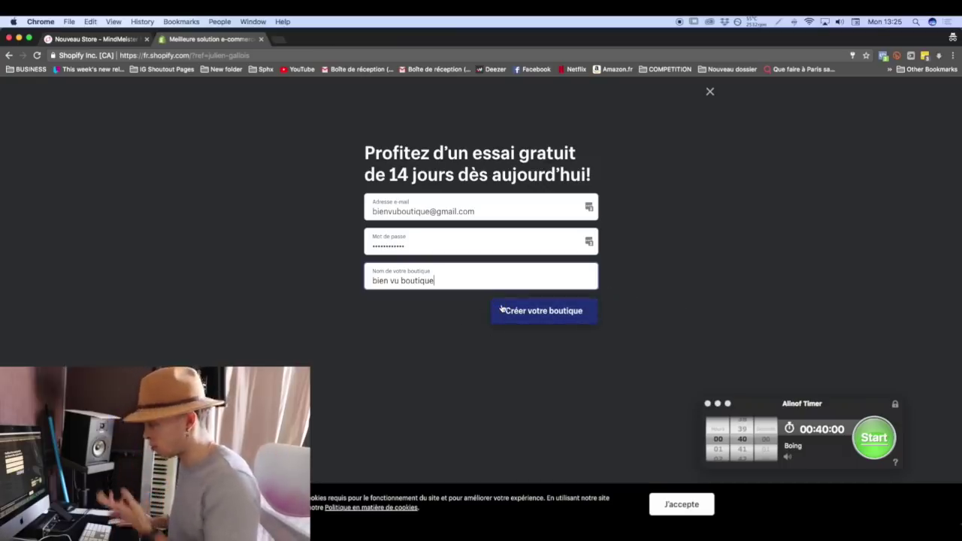
left_click(502, 308)
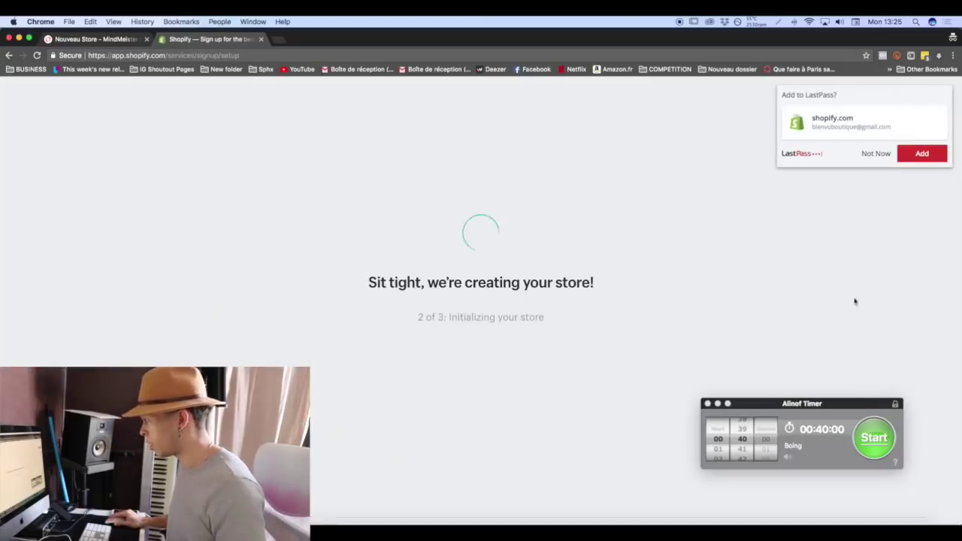
Decline saving the login and let the bien vu boutique admin home finish loading.
left_click(868, 155)
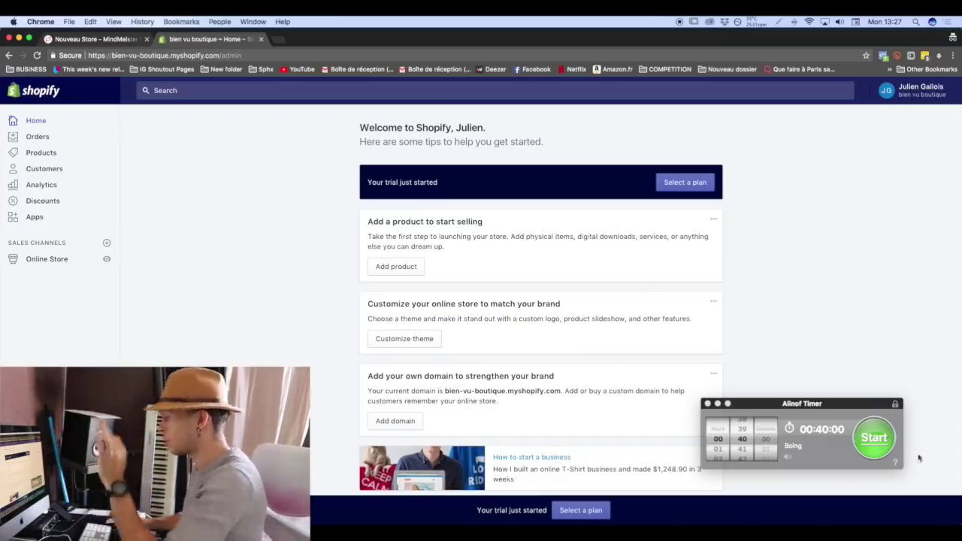
Start the 40-minute timer countdown and open the store's Settings overview.
left_click(885, 442)
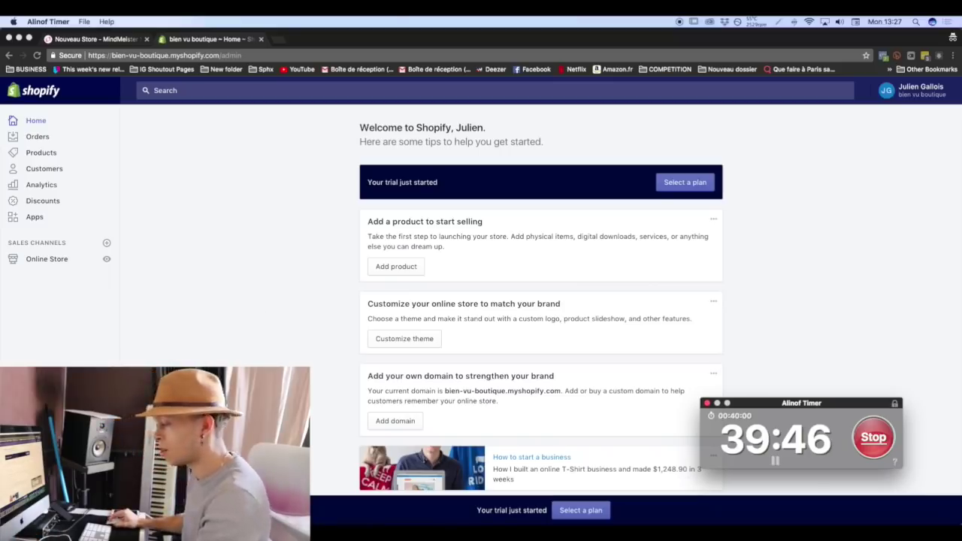
left_click(37, 481)
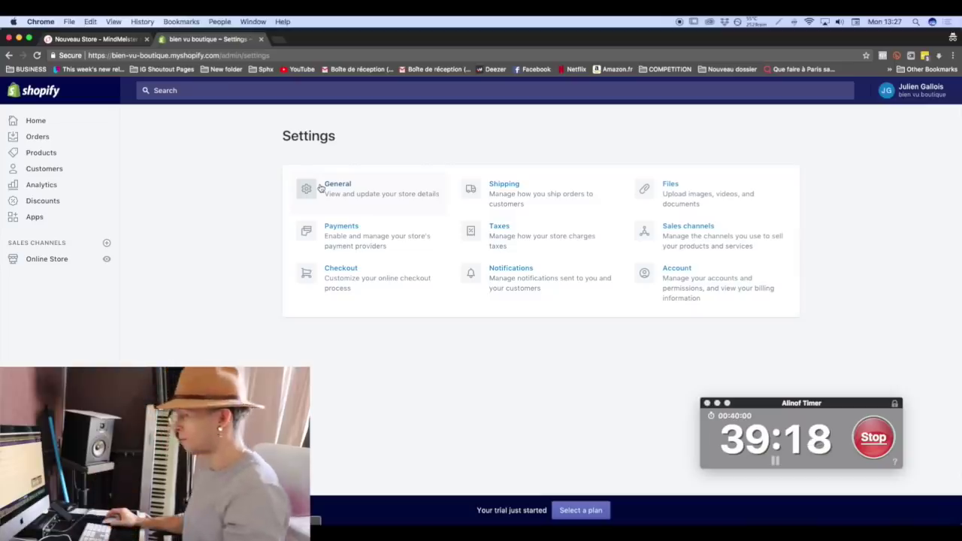
Open the Payments settings showing PayPal Express Checkout active, with the timer window moved aside.
left_click(380, 232)
left_click_drag(762, 404, 823, 449)
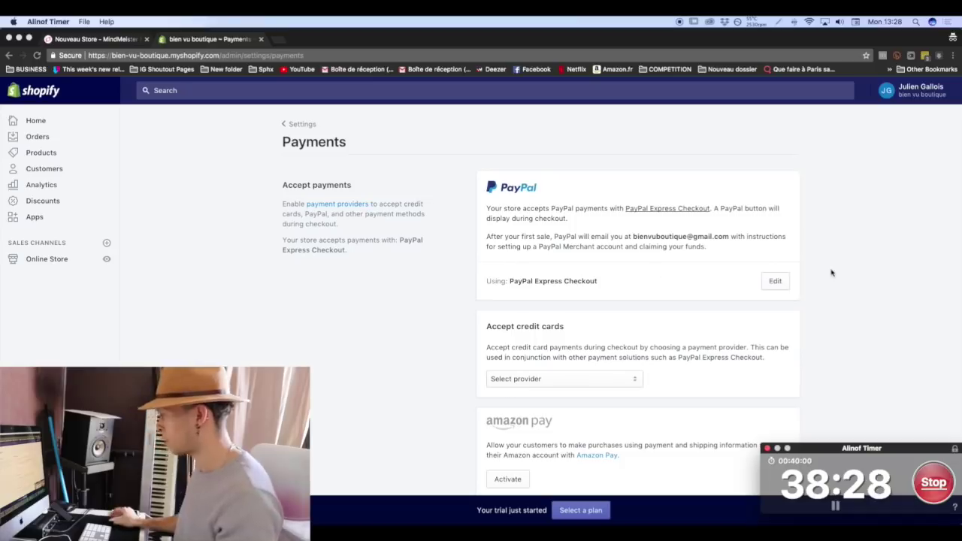
left_click(787, 280)
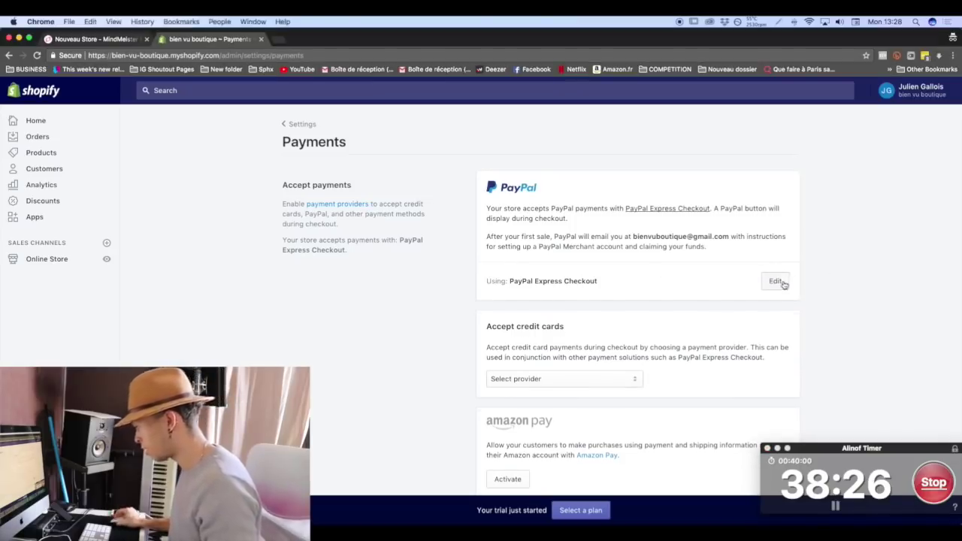
Deactivate PayPal Express Checkout and confirm the deactivation.
left_click(781, 281)
left_click(722, 400)
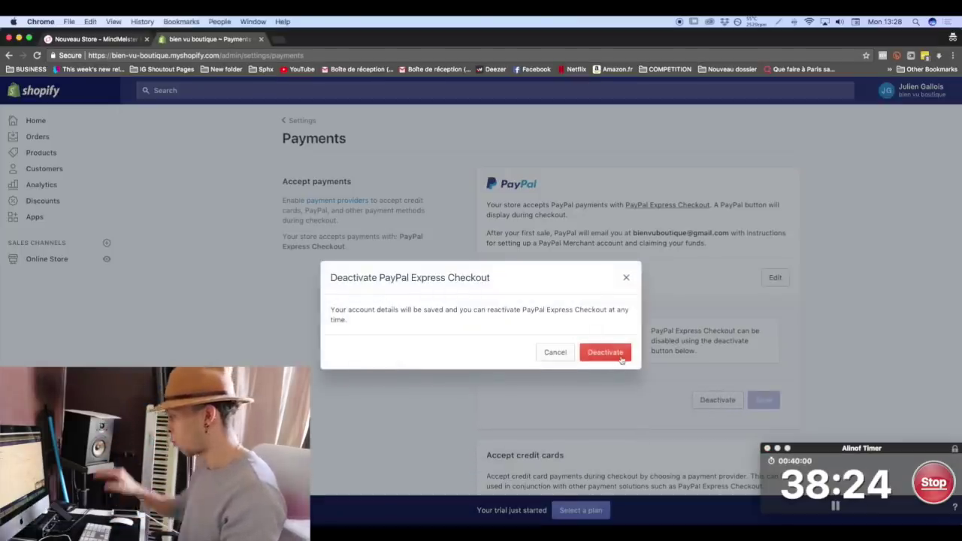
left_click(615, 354)
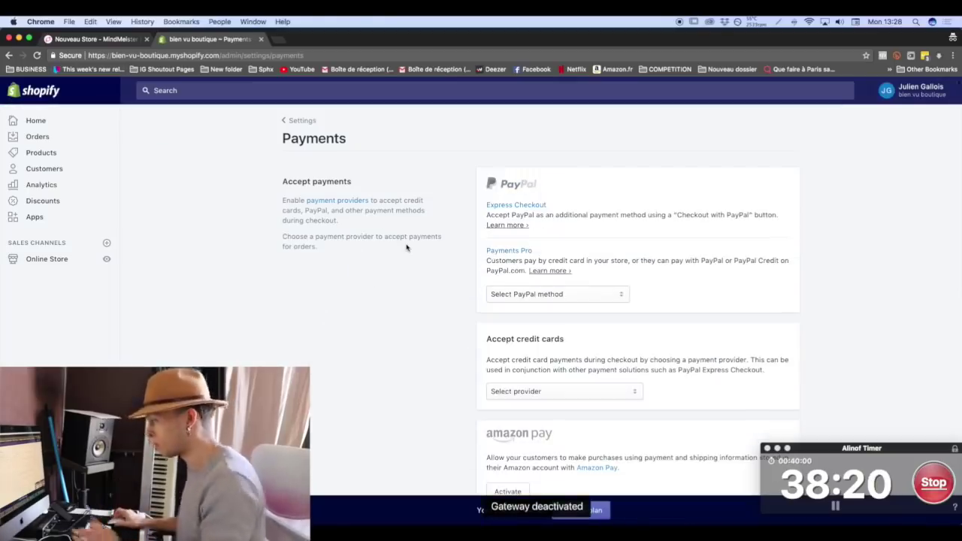
scroll(408, 248, "down", 1)
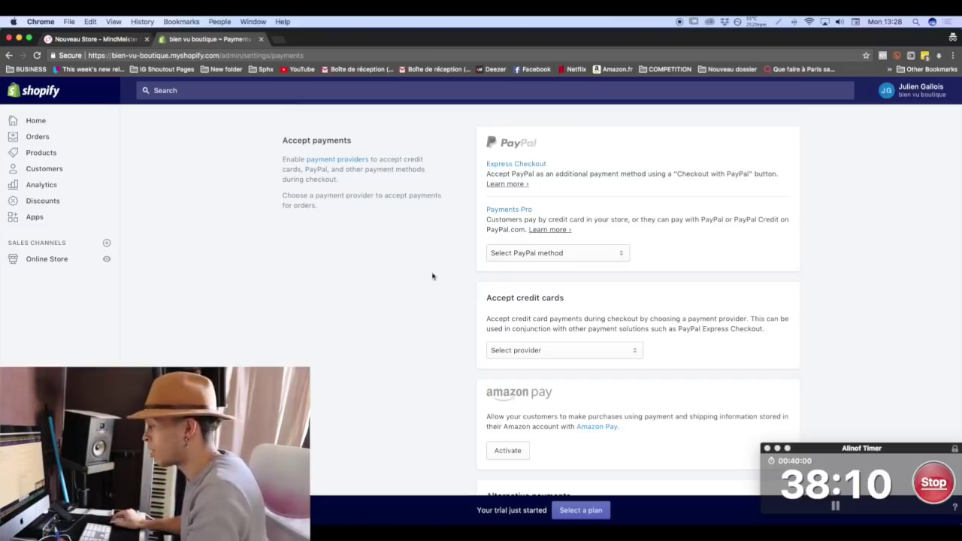
Choose Stripe as the credit-card provider and activate it, reaching Stripe's France connect form.
left_click(544, 348)
left_click(522, 370)
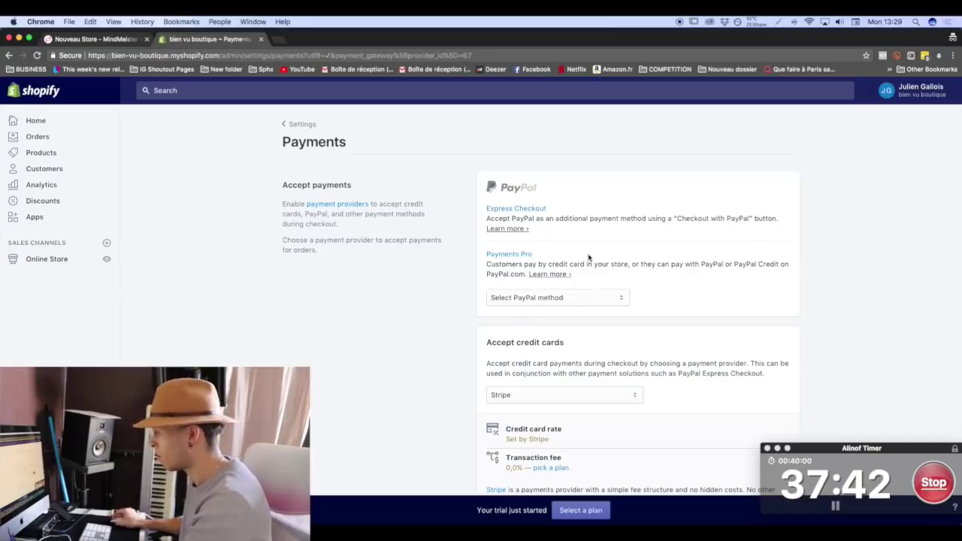
scroll(585, 293, "down", 5)
left_click(776, 360)
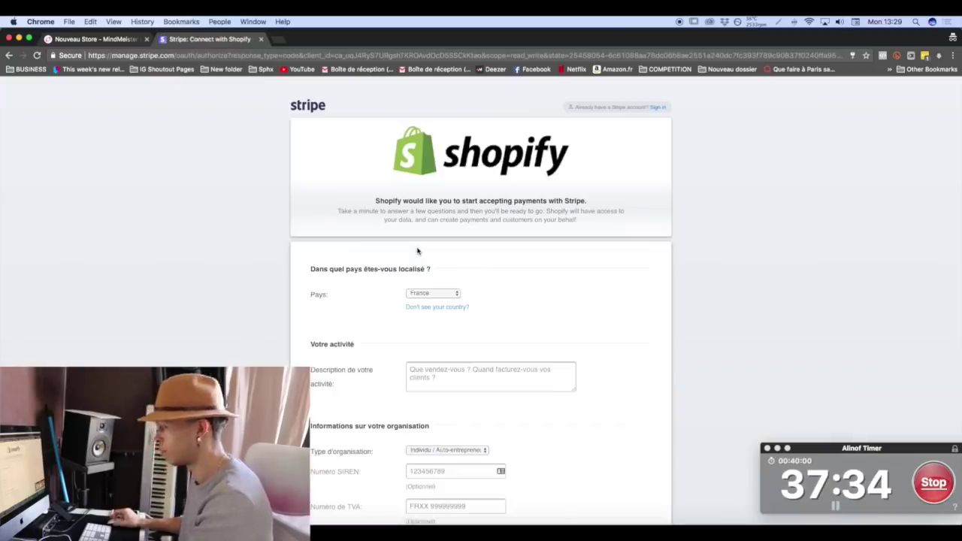
Enter 'On vend des gadgets et produits originaux' as the Stripe business activity description.
scroll(409, 271, "down", 2)
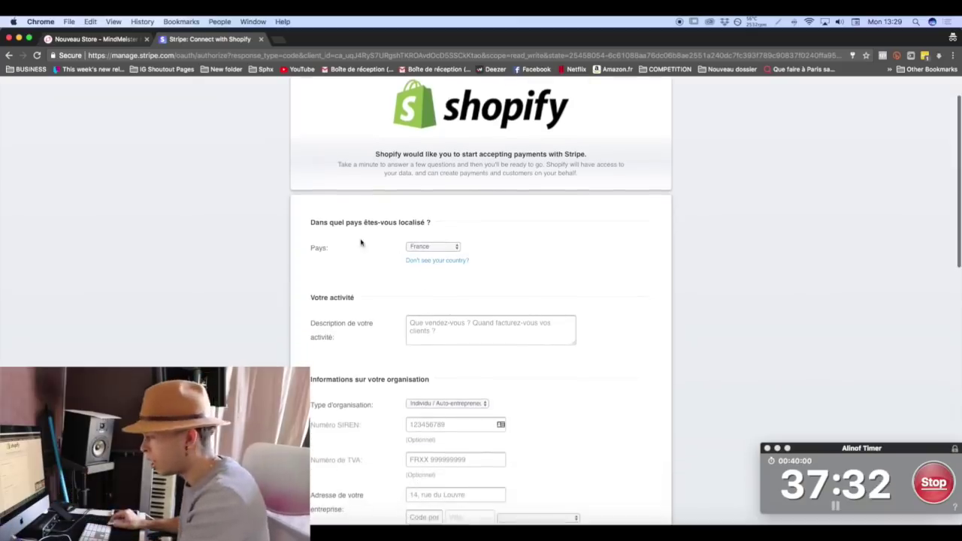
left_click(426, 326)
type("On")
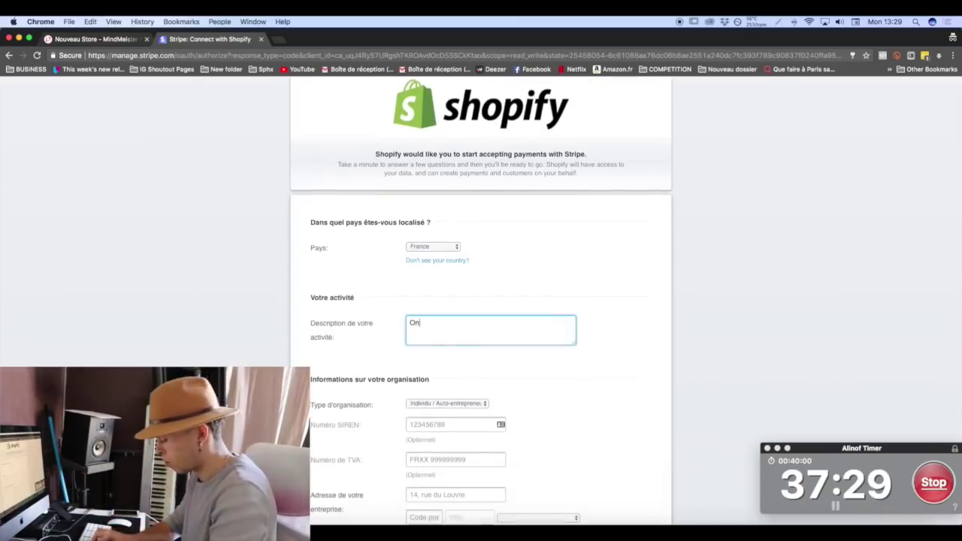
type(" vend des")
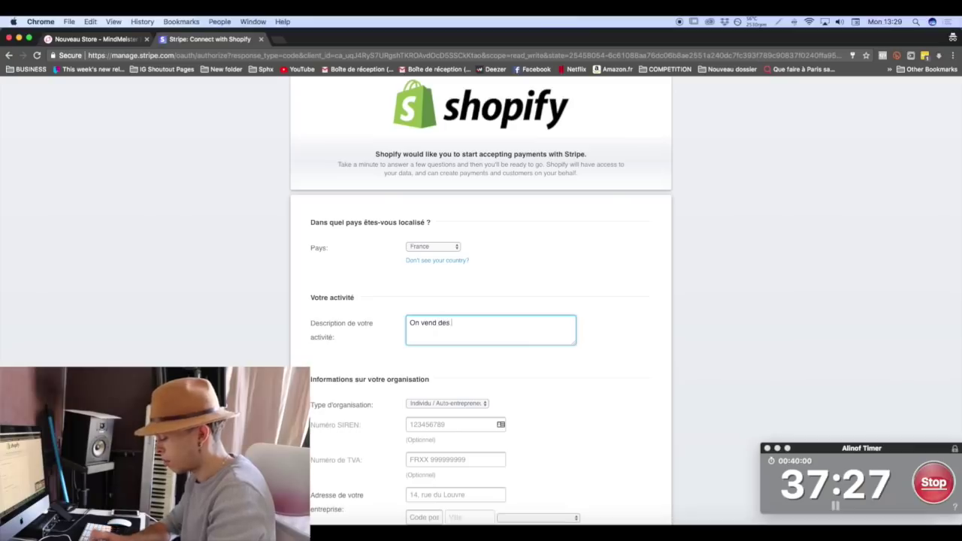
type(" gadgets et produits ")
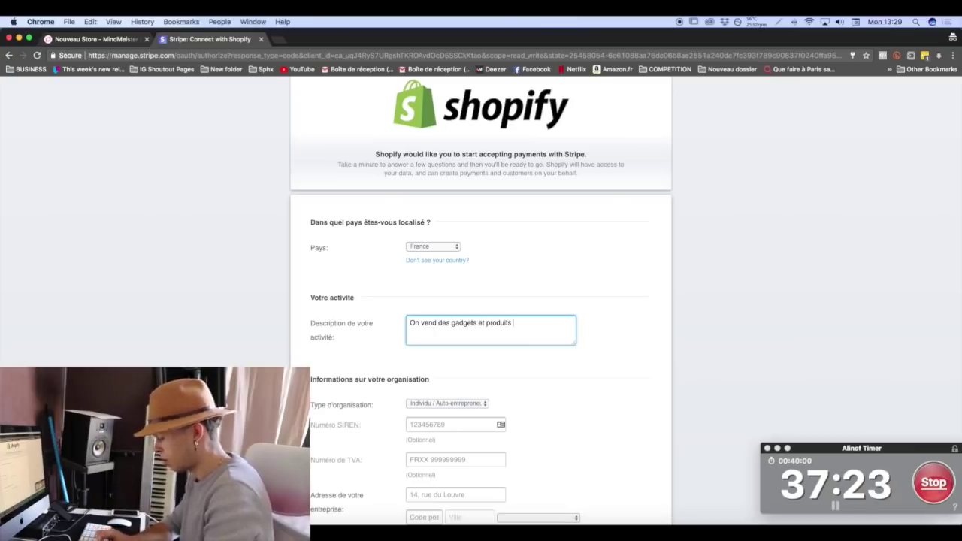
type("originaux")
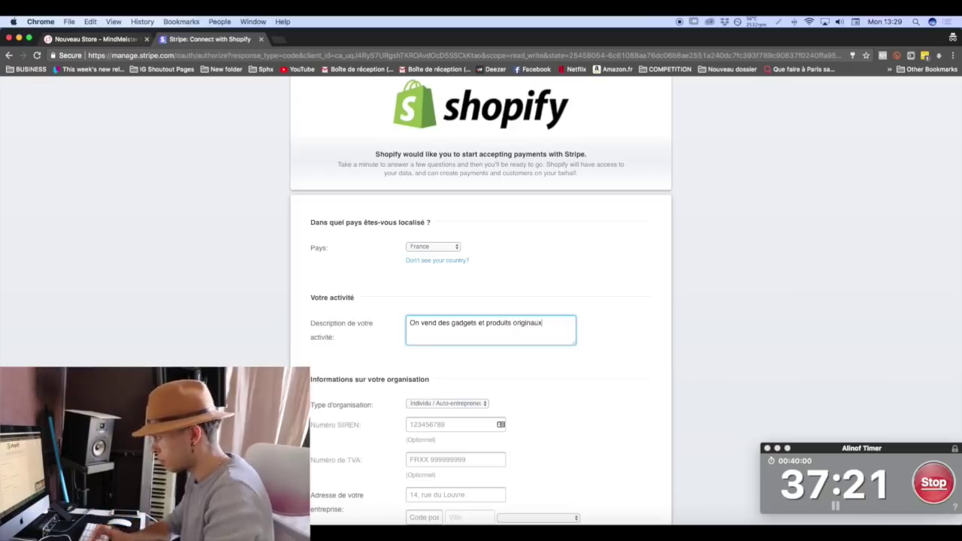
scroll(424, 333, "down", 3)
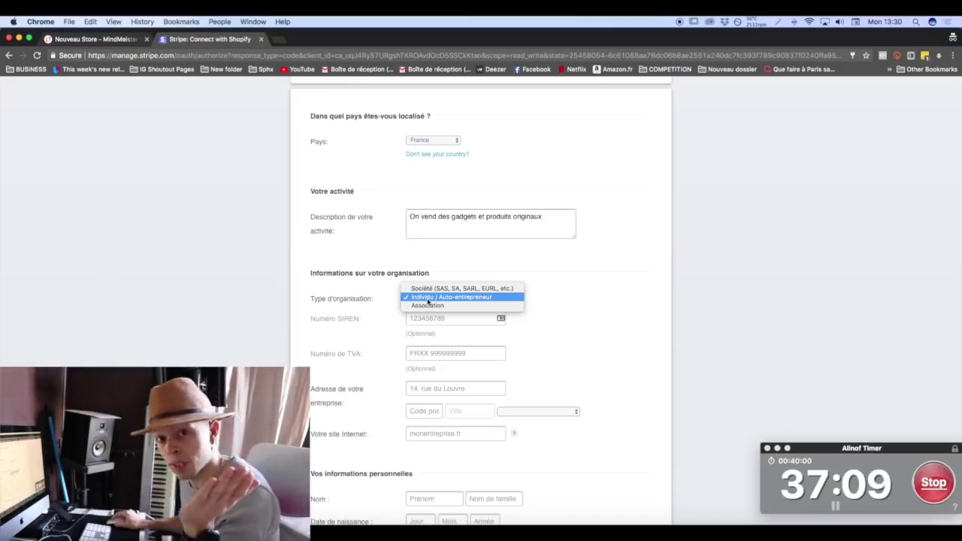
Keep Individu / Auto-entrepreneur as organisation type and review the remaining Stripe form sections.
left_click(428, 299)
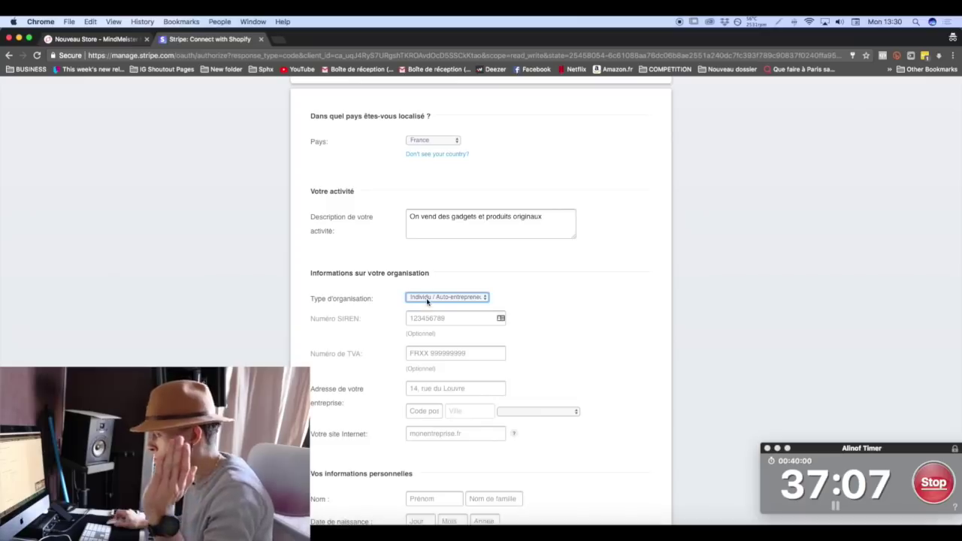
scroll(417, 297, "down", 2)
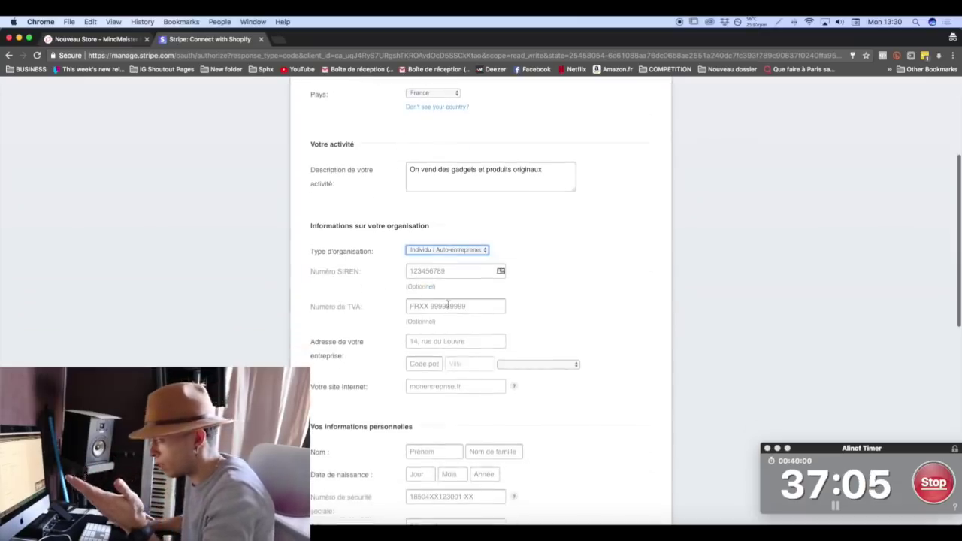
scroll(446, 304, "down", 2)
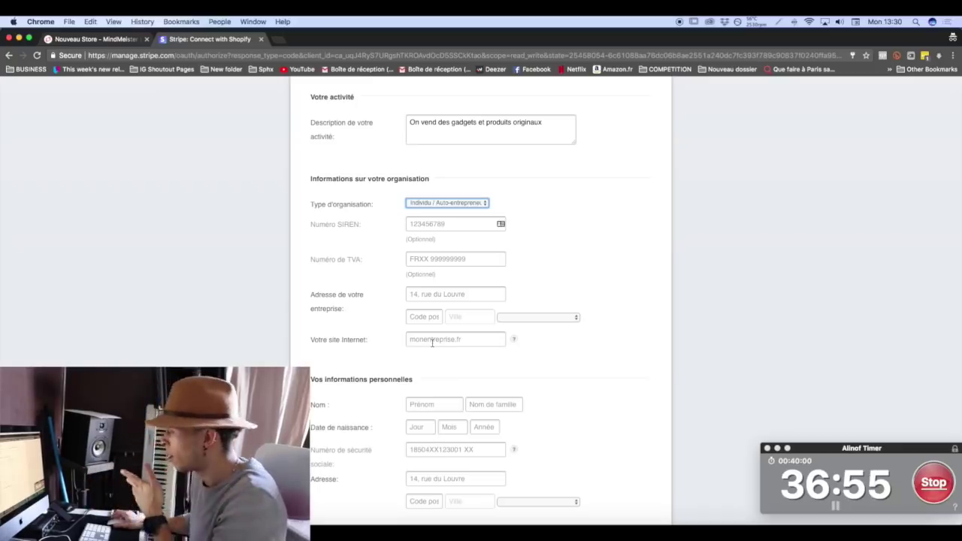
mouse_move(515, 340)
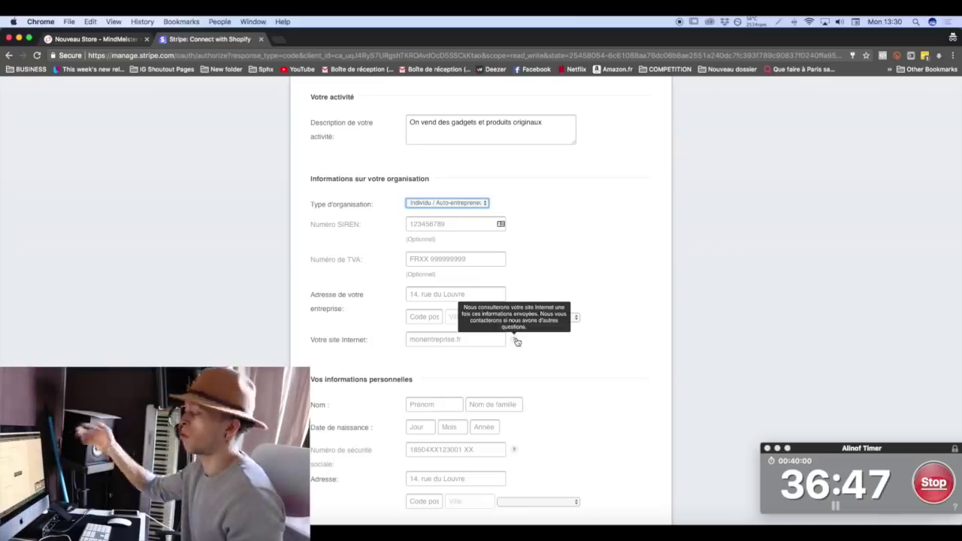
scroll(487, 343, "down", 5)
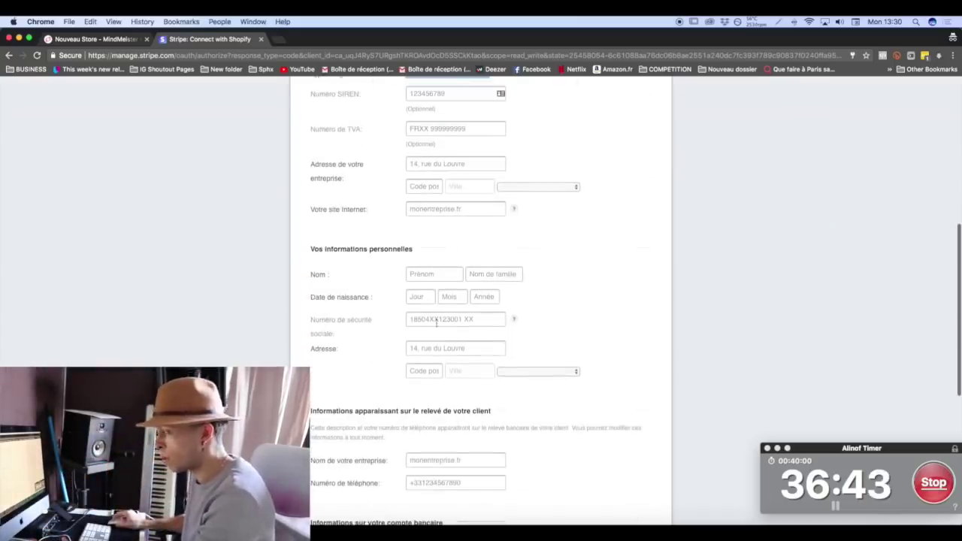
scroll(390, 357, "down", 4)
scroll(391, 354, "down", 3)
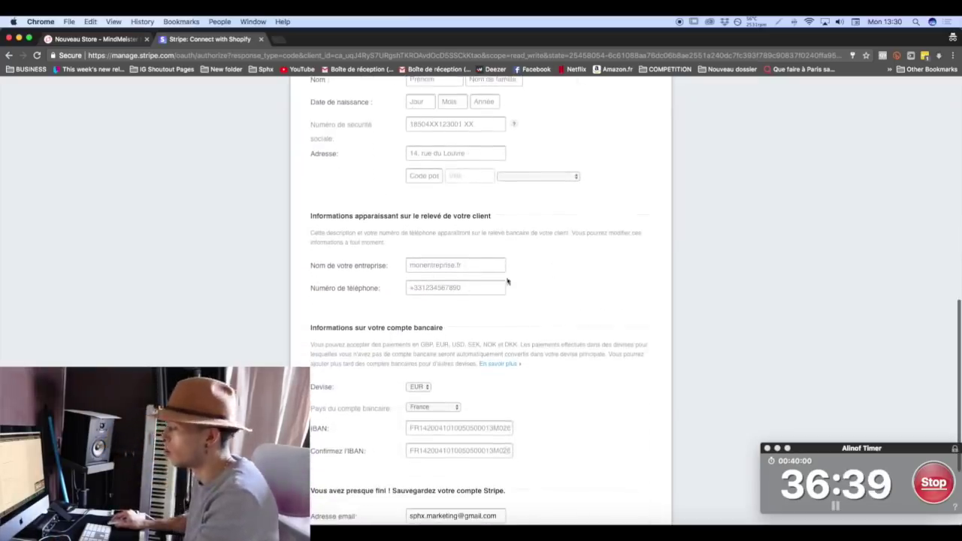
scroll(407, 293, "down", 5)
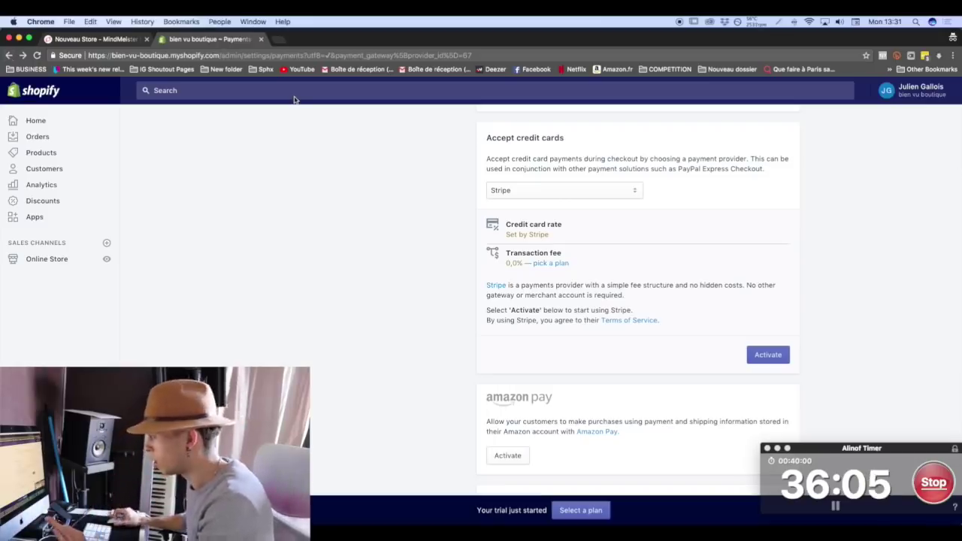
Set payments to be captured automatically for orders and save the payment settings.
scroll(338, 128, "down", 10)
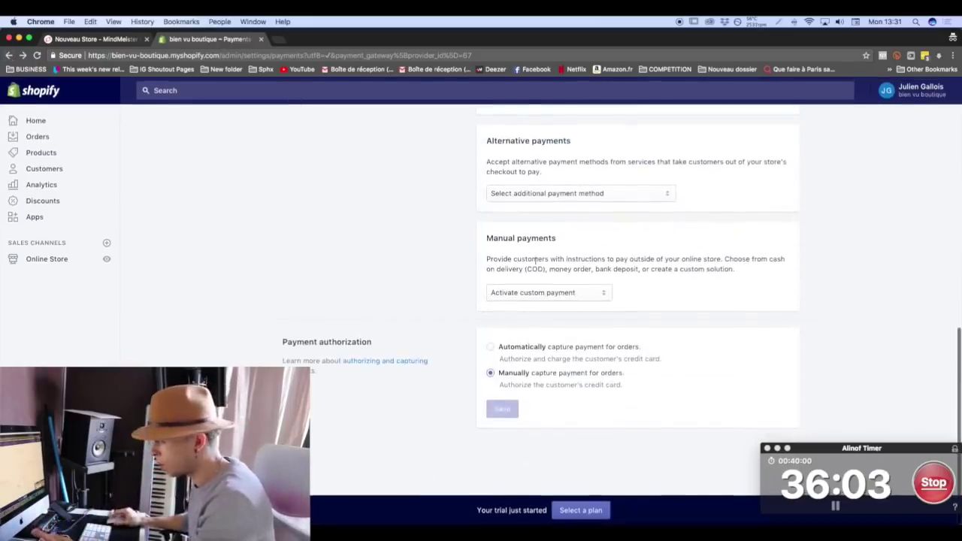
left_click(567, 348)
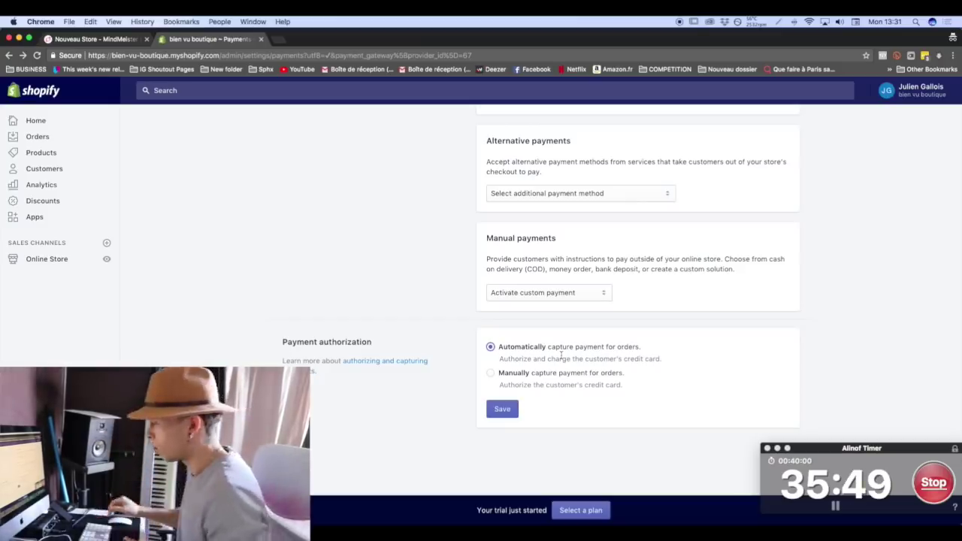
left_click(509, 411)
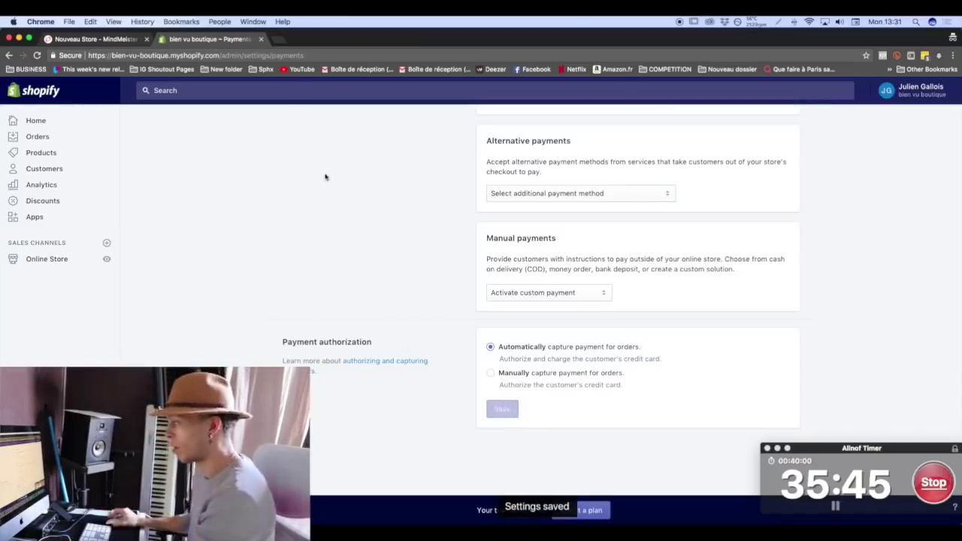
Open the Checkout settings and review the customer accounts and customer contact sections.
left_click(294, 124)
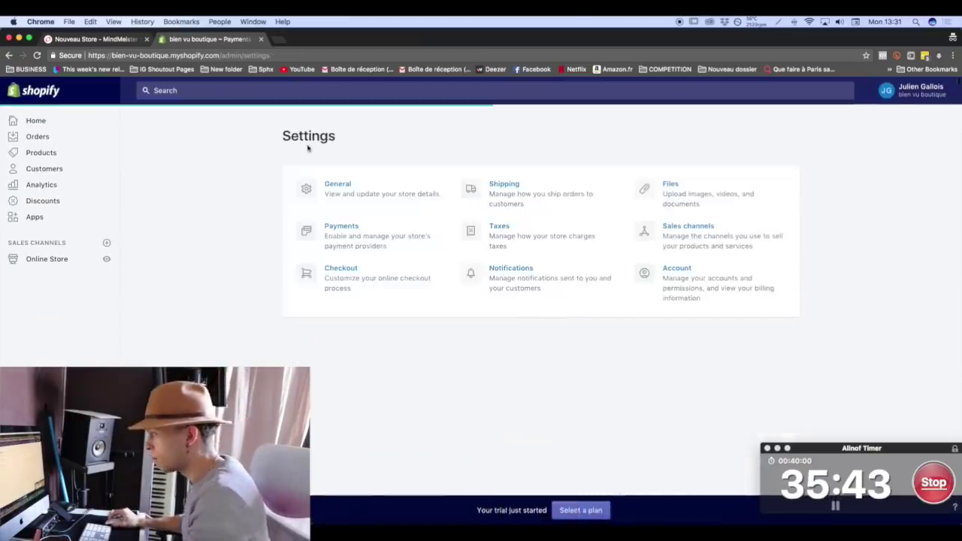
left_click(361, 286)
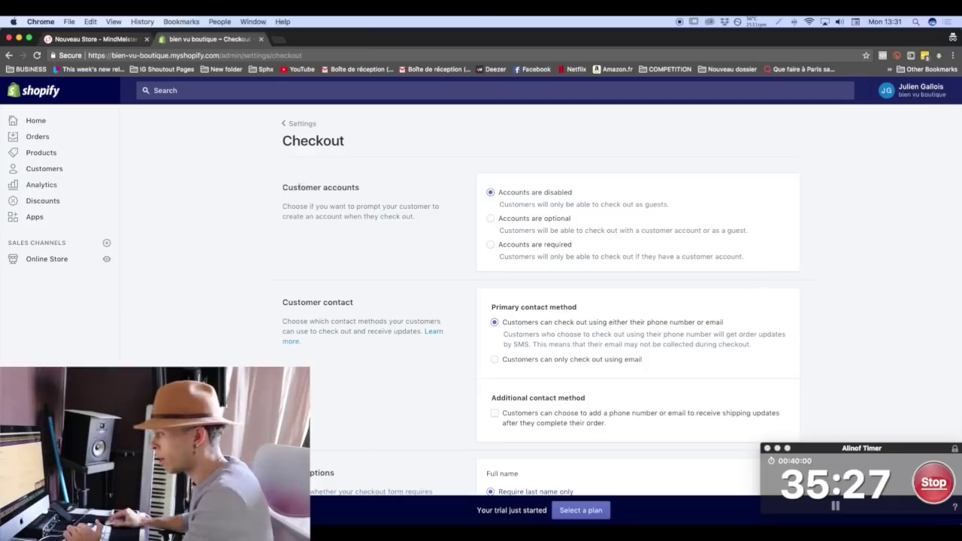
left_click_drag(283, 190, 415, 217)
left_click(426, 193)
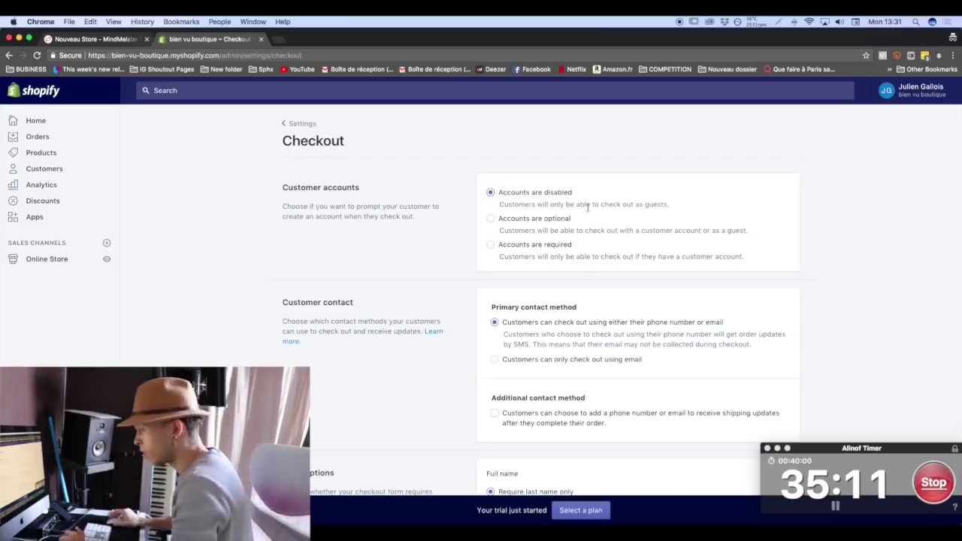
triple_click(306, 298)
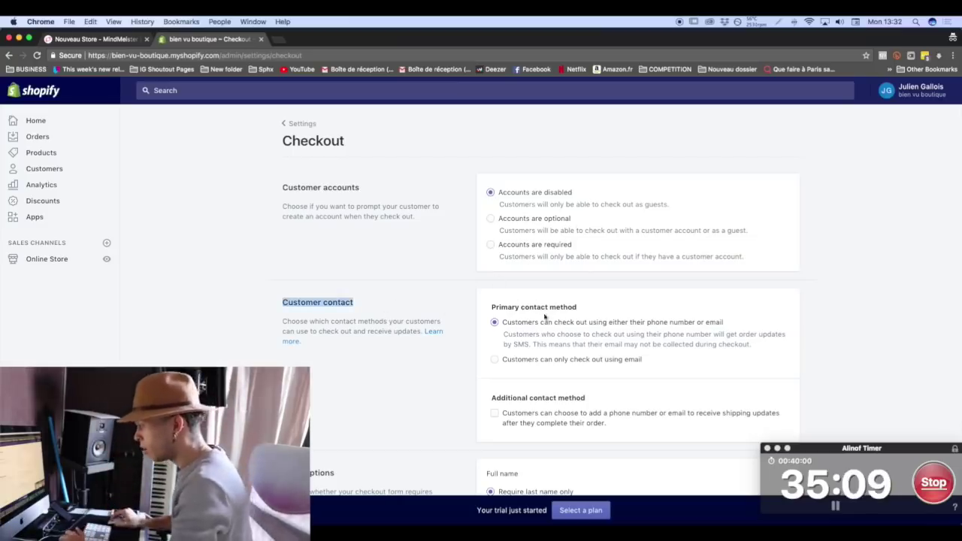
scroll(549, 327, "down", 5)
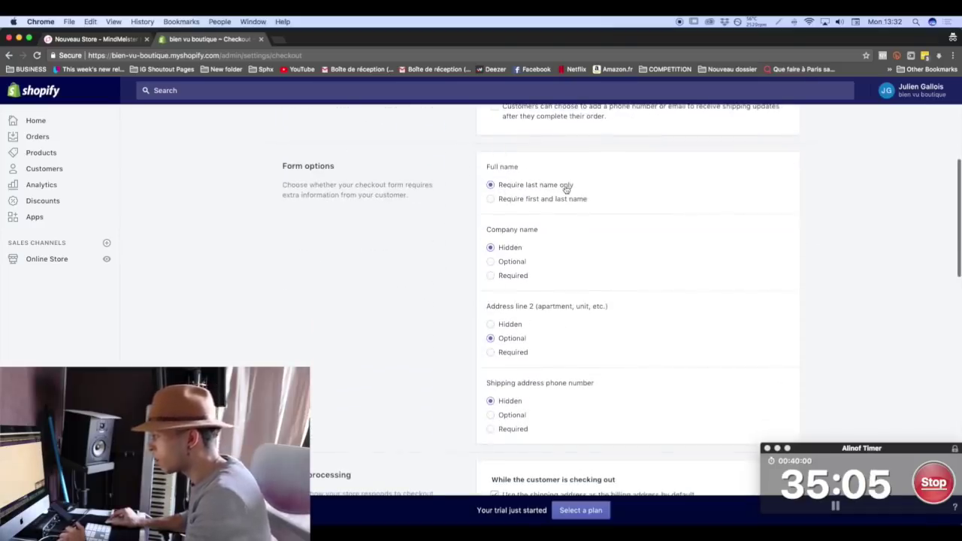
Require first and last name and make the shipping address phone number required.
left_click(535, 201)
scroll(542, 250, "down", 1)
scroll(542, 251, "down", 1)
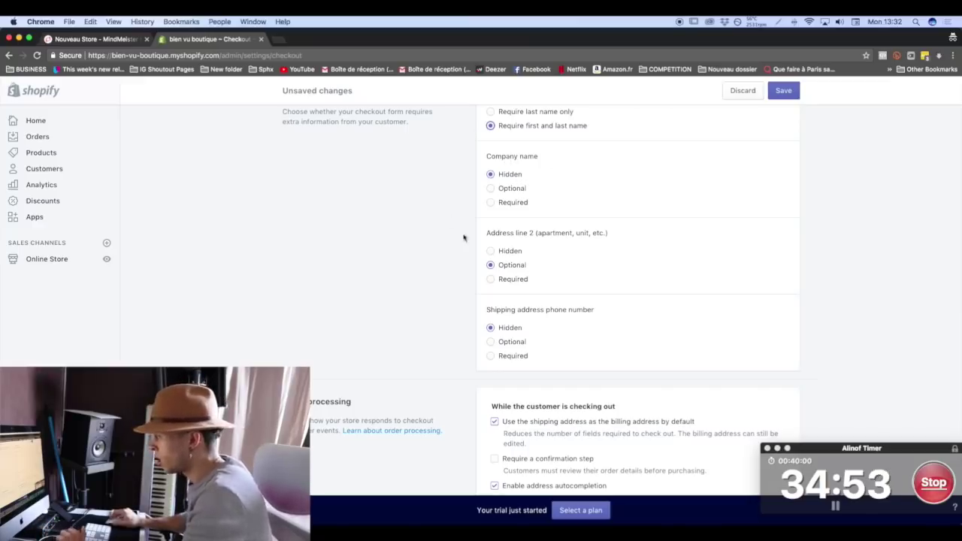
scroll(558, 301, "down", 2)
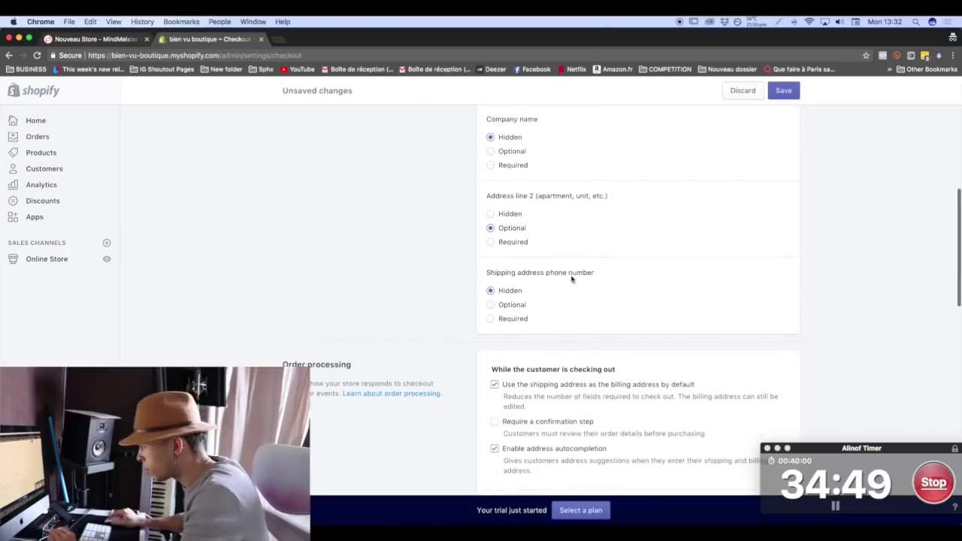
left_click(509, 320)
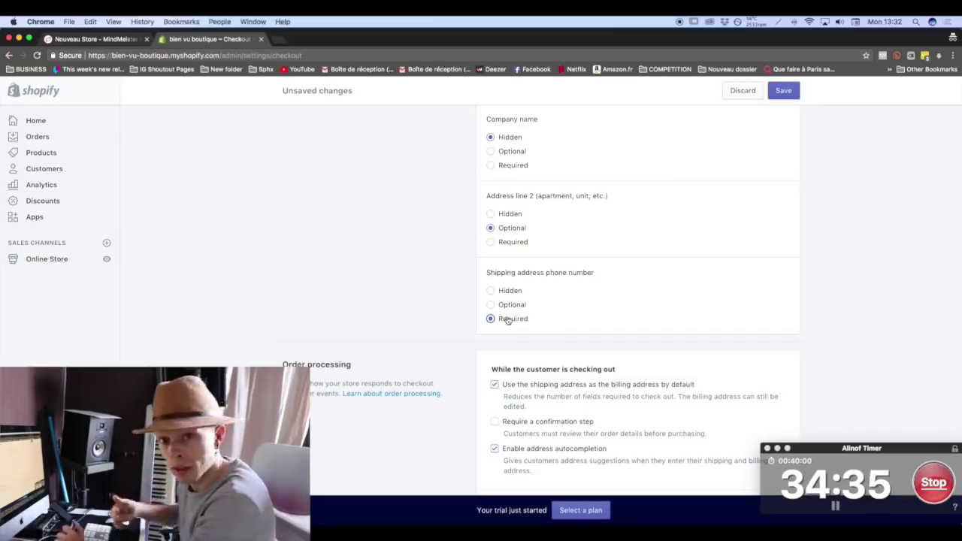
Make customers agree to promotional emails by default, then check the French checkout language.
scroll(507, 321, "down", 5)
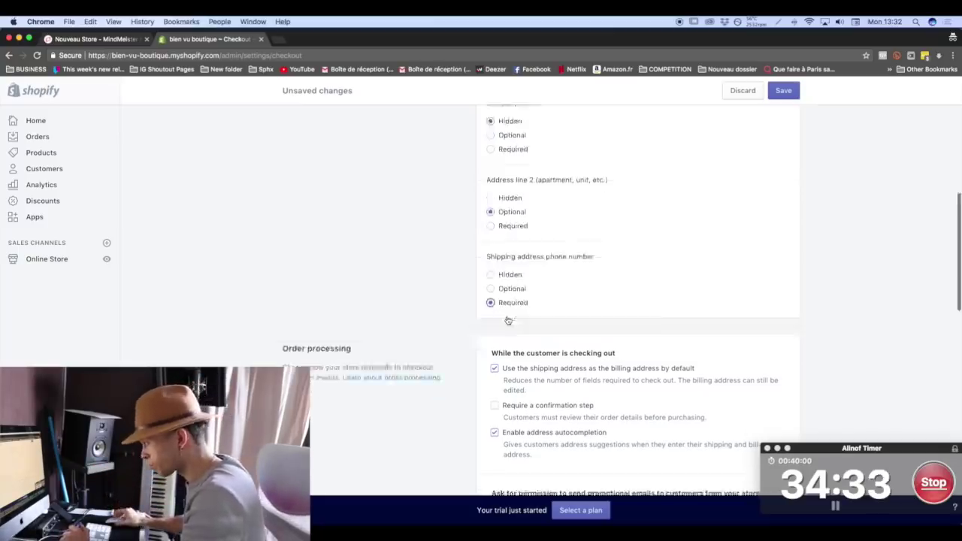
left_click_drag(492, 281, 607, 280)
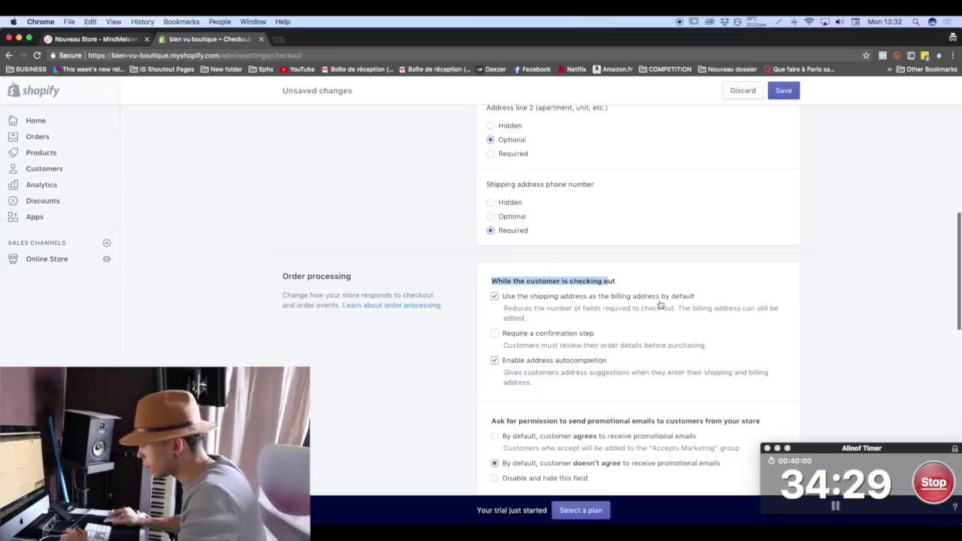
scroll(548, 306, "down", 2)
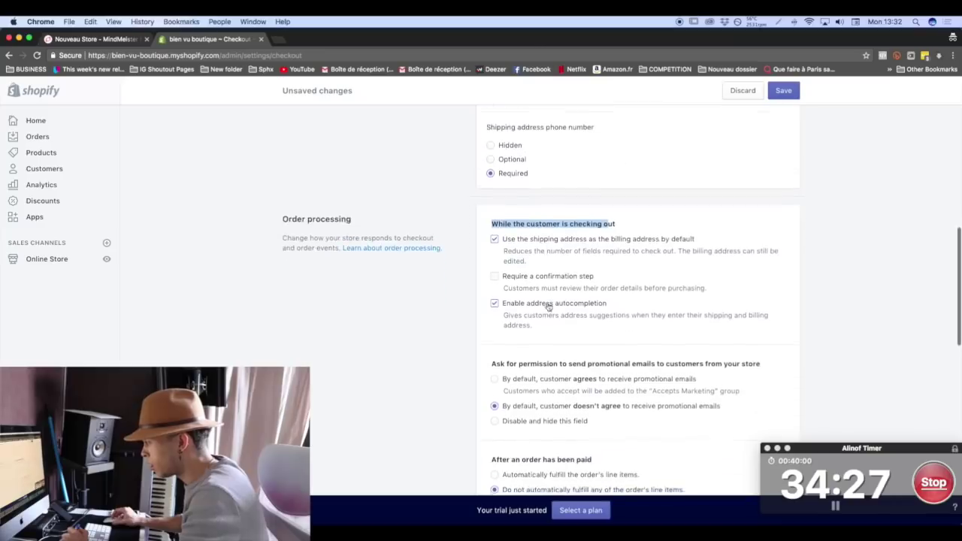
scroll(563, 299, "down", 2)
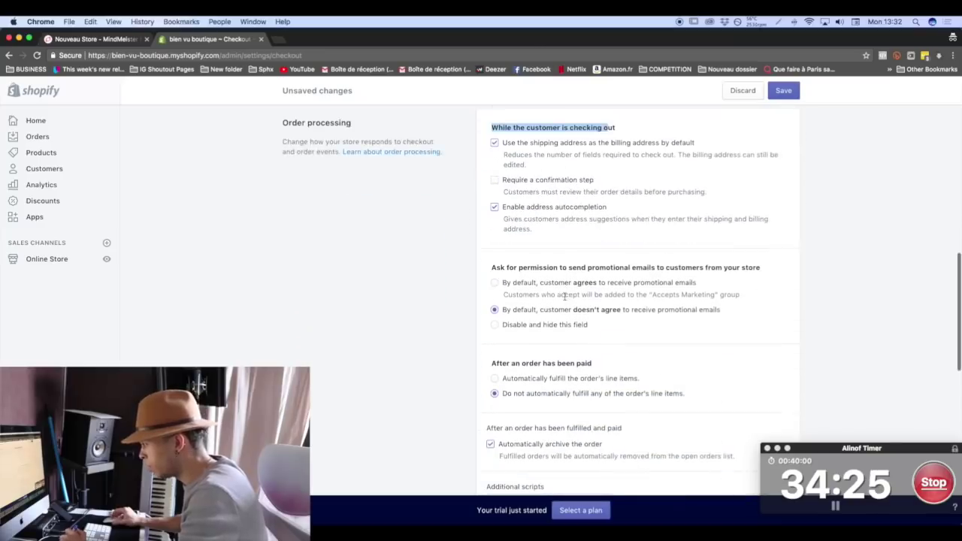
left_click(575, 286)
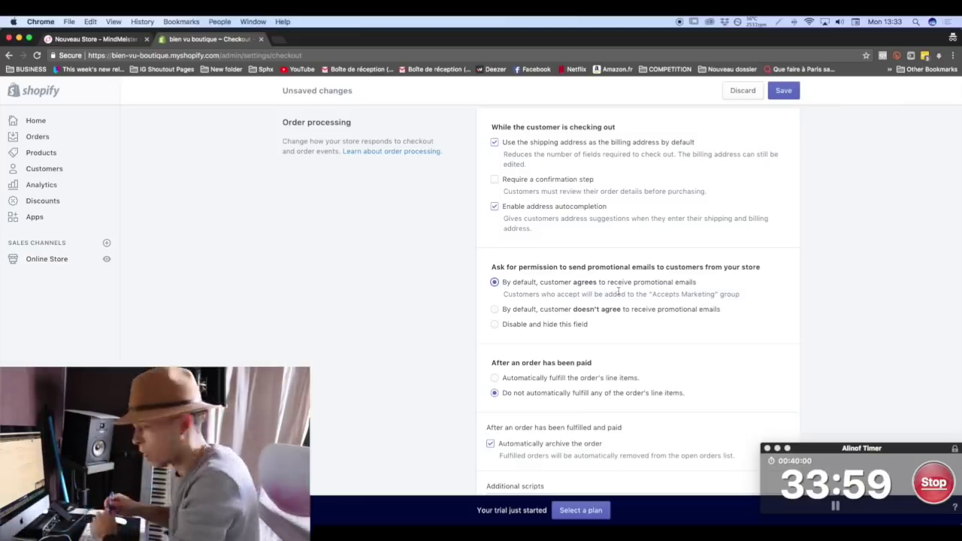
scroll(620, 325, "down", 2)
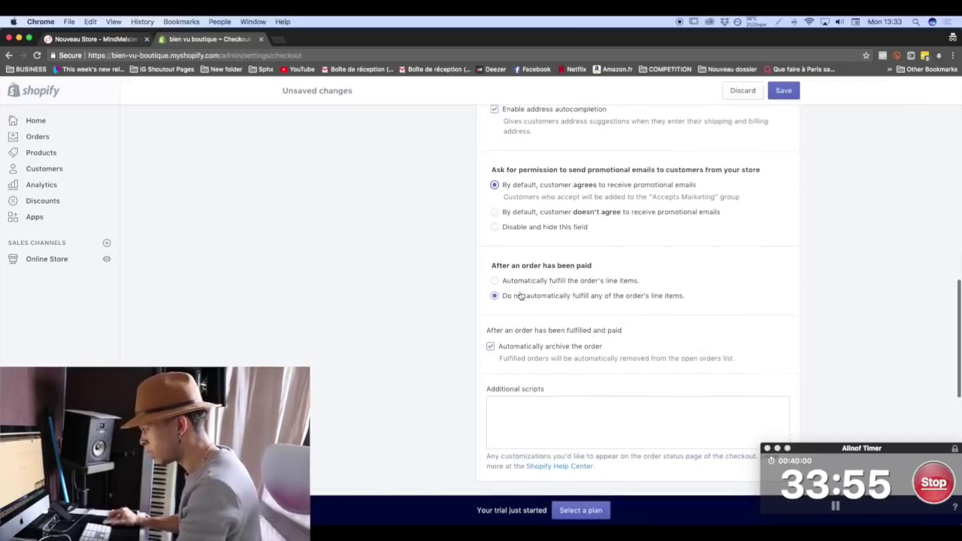
scroll(549, 304, "down", 8)
scroll(401, 304, "down", 1)
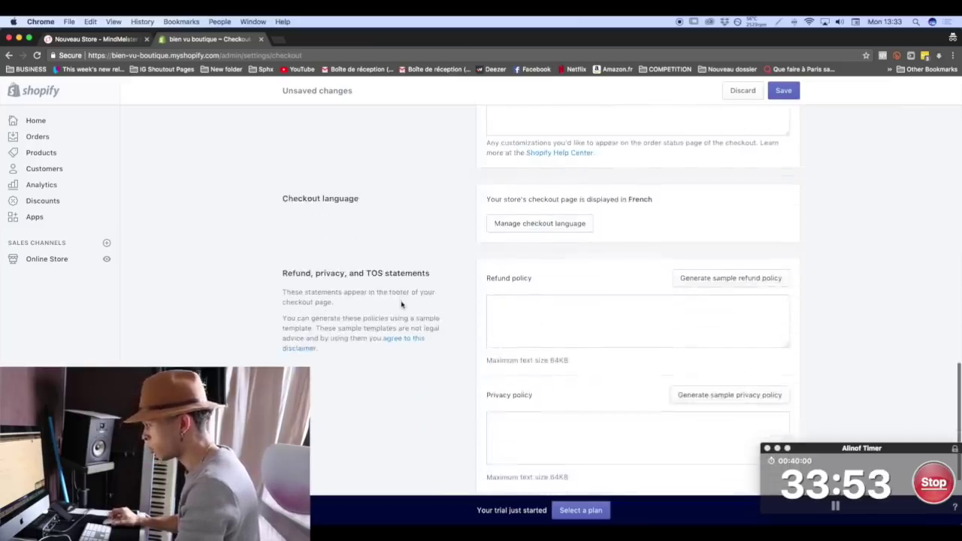
left_click_drag(630, 189, 675, 189)
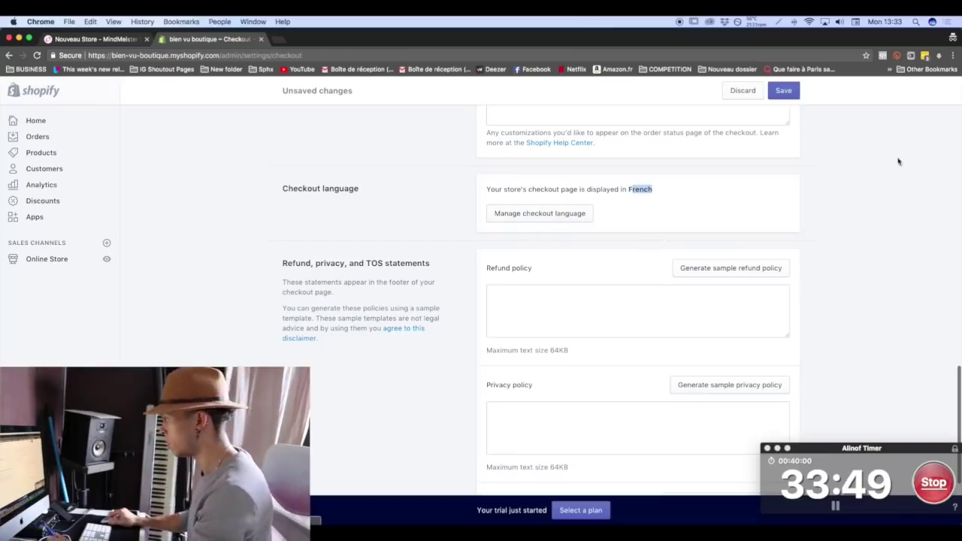
Save the checkout settings, then look over the refund, privacy and TOS statements section.
left_click(795, 94)
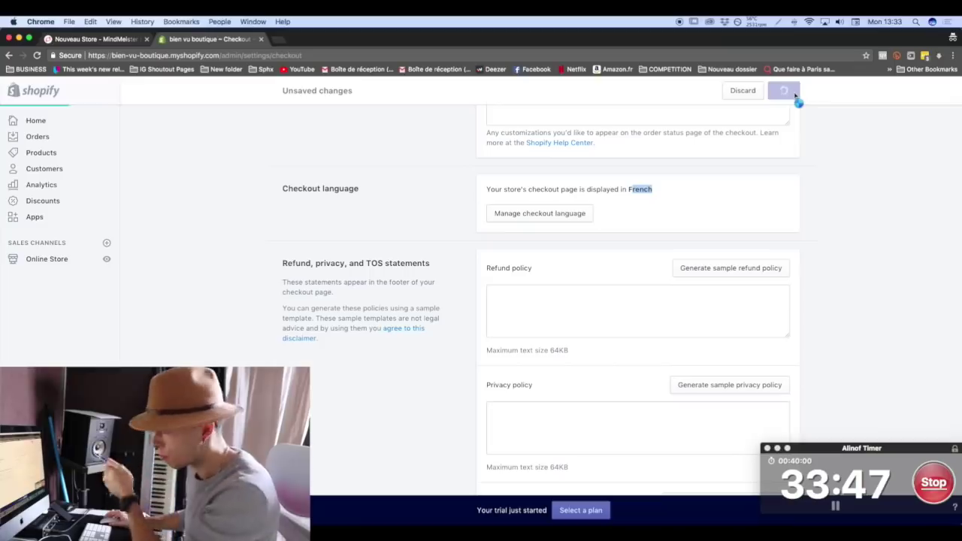
scroll(787, 239, "down", 3)
scroll(787, 240, "up", 3)
scroll(788, 241, "up", 2)
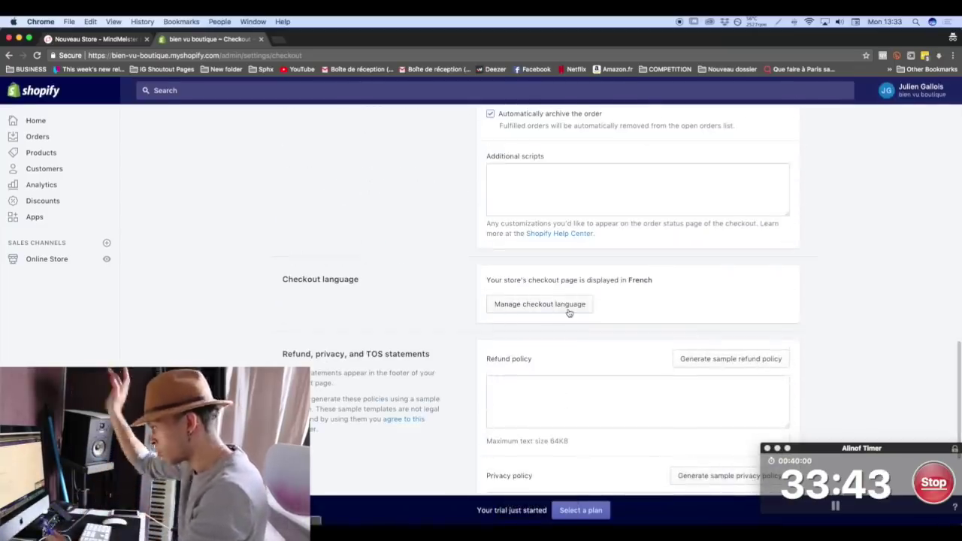
scroll(569, 312, "down", 3)
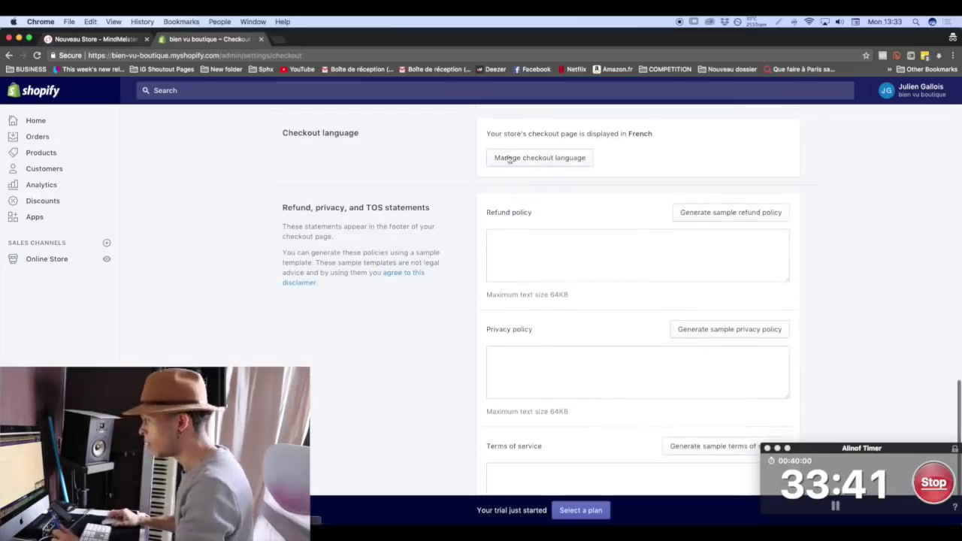
left_click_drag(277, 213, 369, 203)
left_click(315, 206)
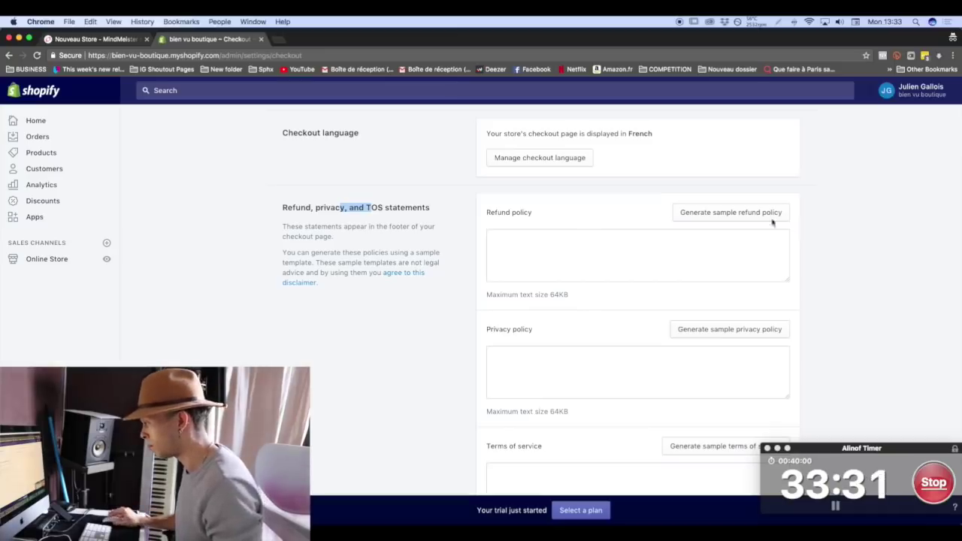
Generate sample refund policy, privacy policy and terms of service text.
left_click(721, 217)
left_click(734, 398)
scroll(466, 387, "down", 5)
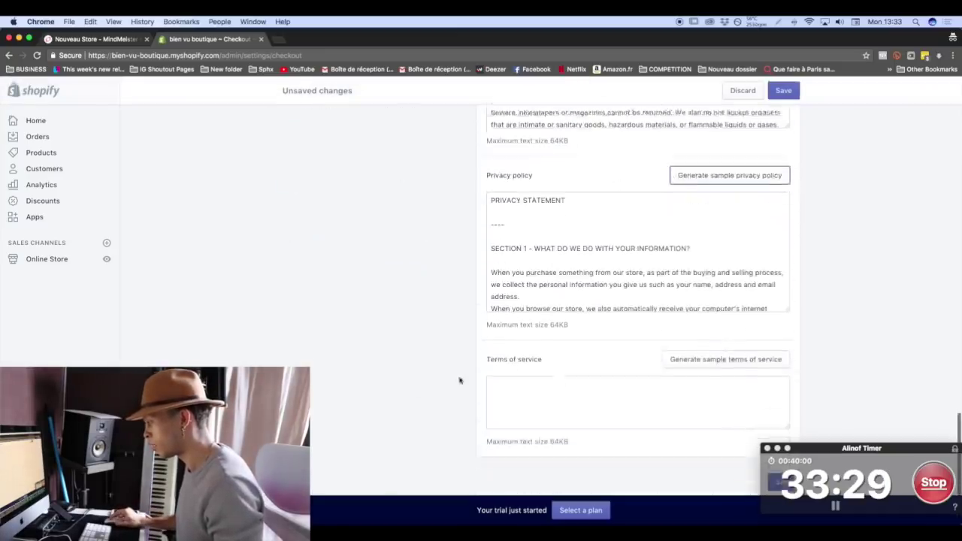
left_click(725, 348)
scroll(368, 346, "down", 2)
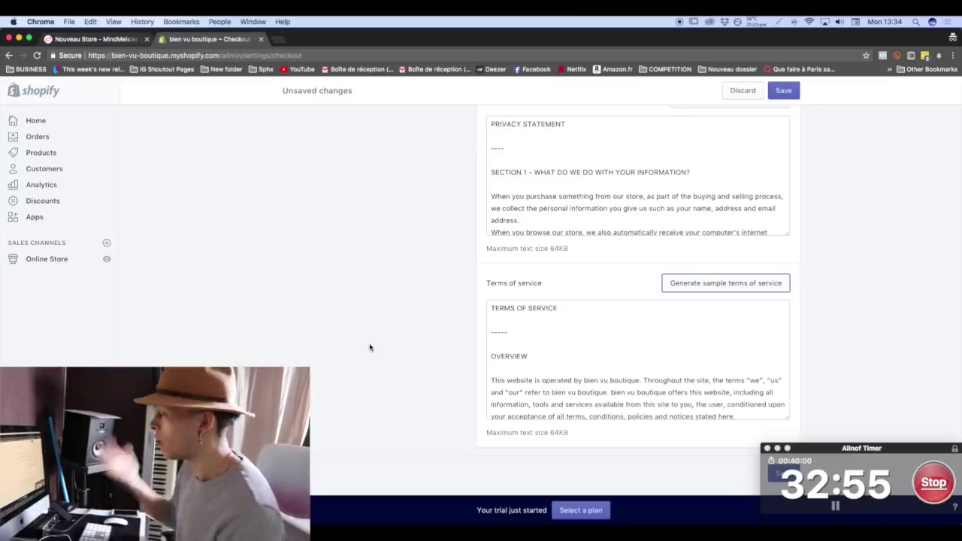
Review the generated policies, save them, and go back to the Settings overview.
scroll(369, 347, "up", 3)
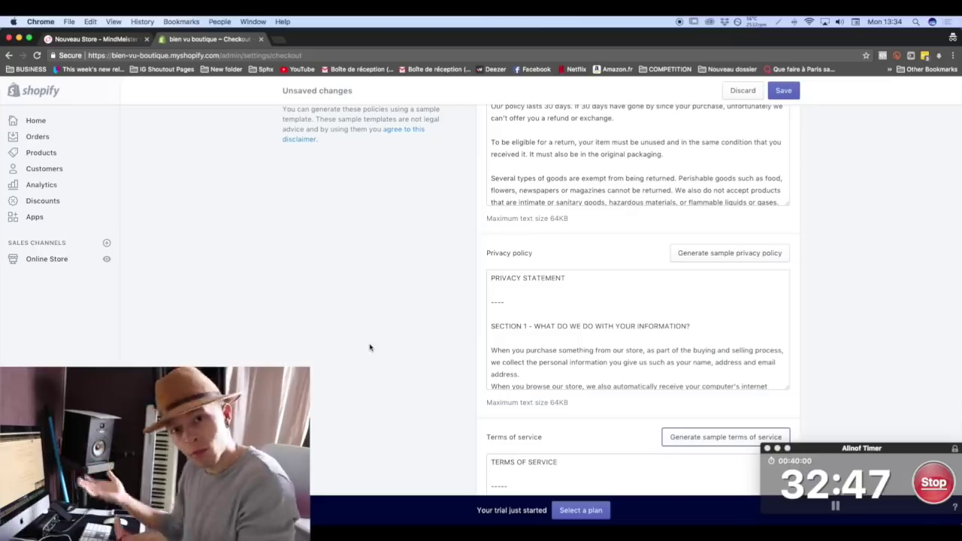
scroll(369, 347, "up", 2)
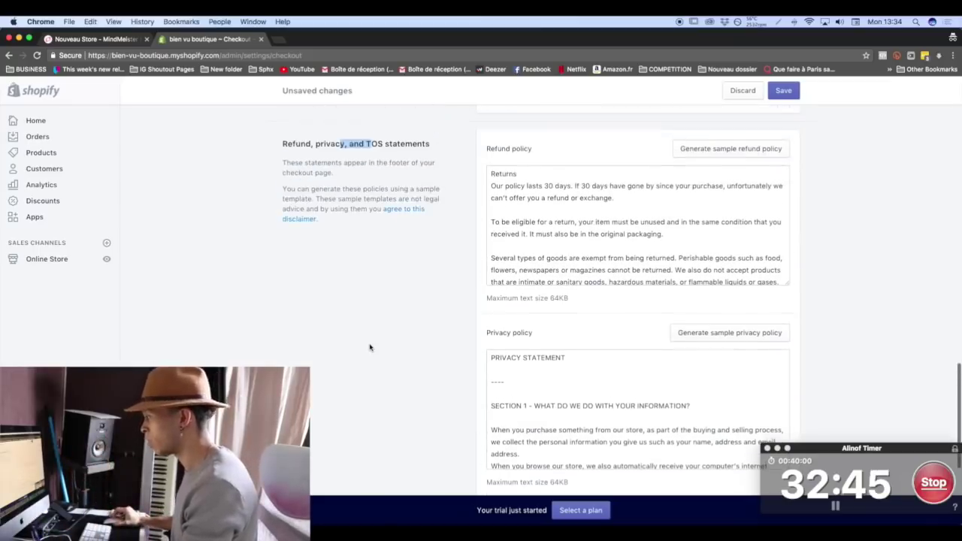
scroll(369, 347, "down", 4)
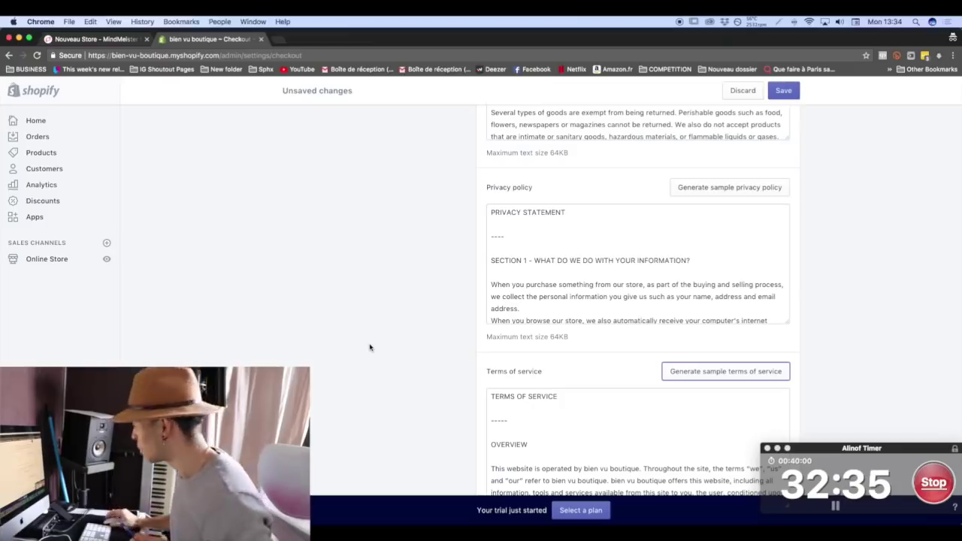
left_click(793, 91)
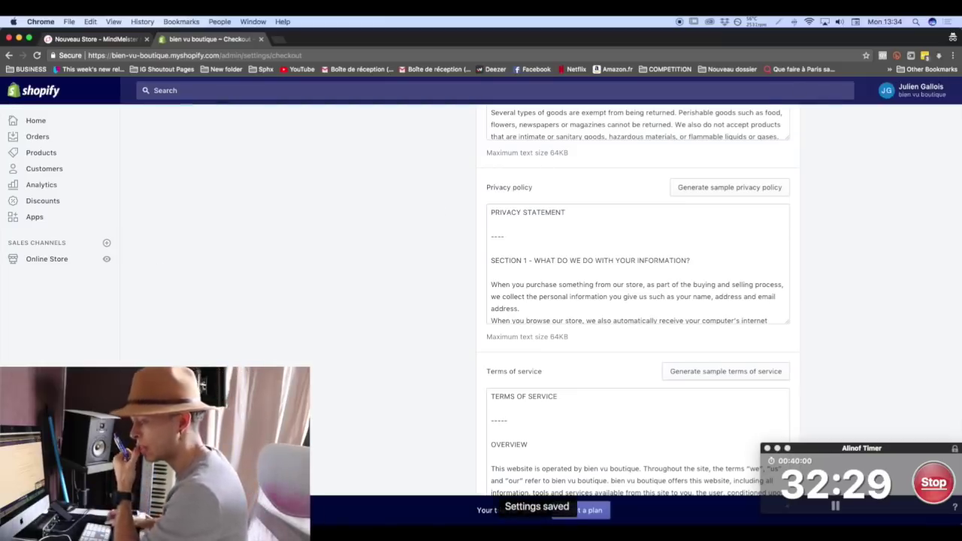
key("super+bracketleft")
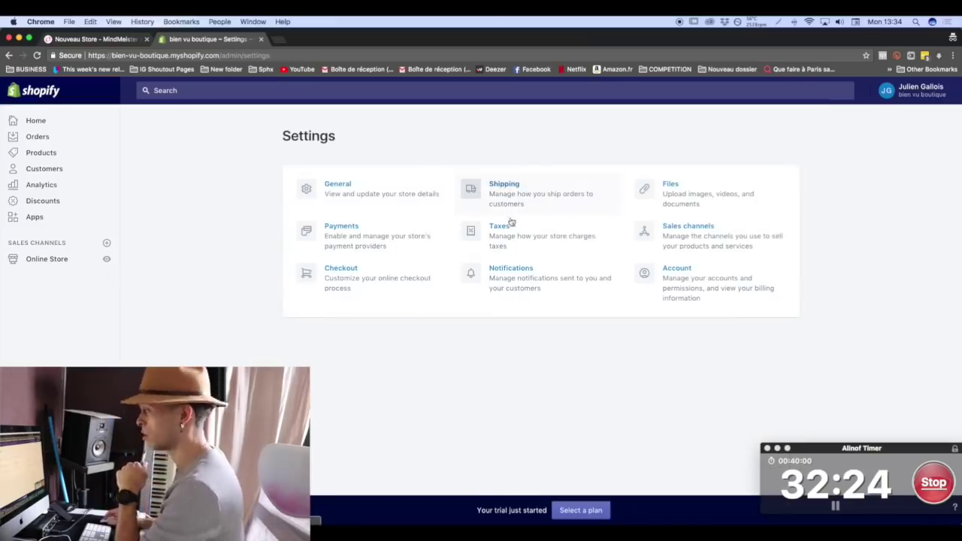
Glance at the Taxes settings, then open Notifications from the Settings overview.
left_click(505, 242)
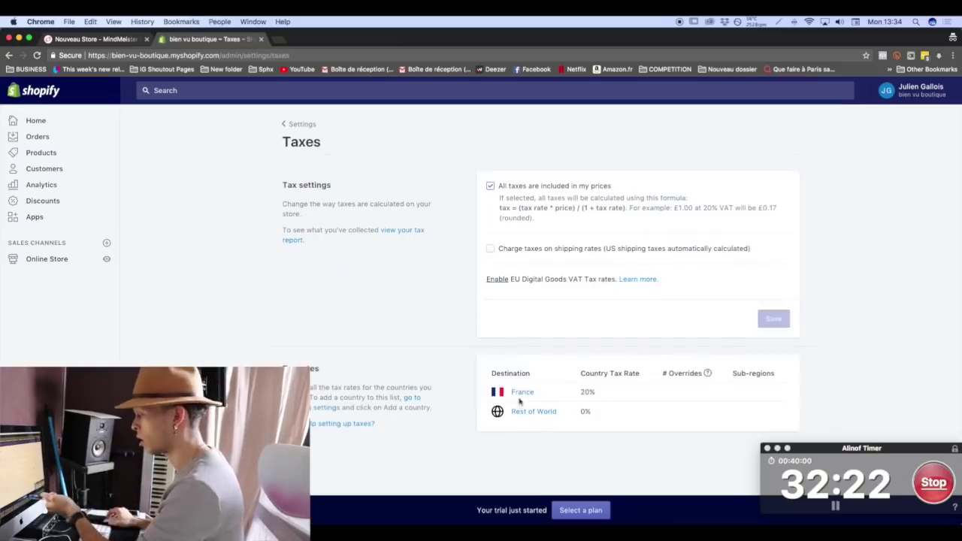
left_click(299, 124)
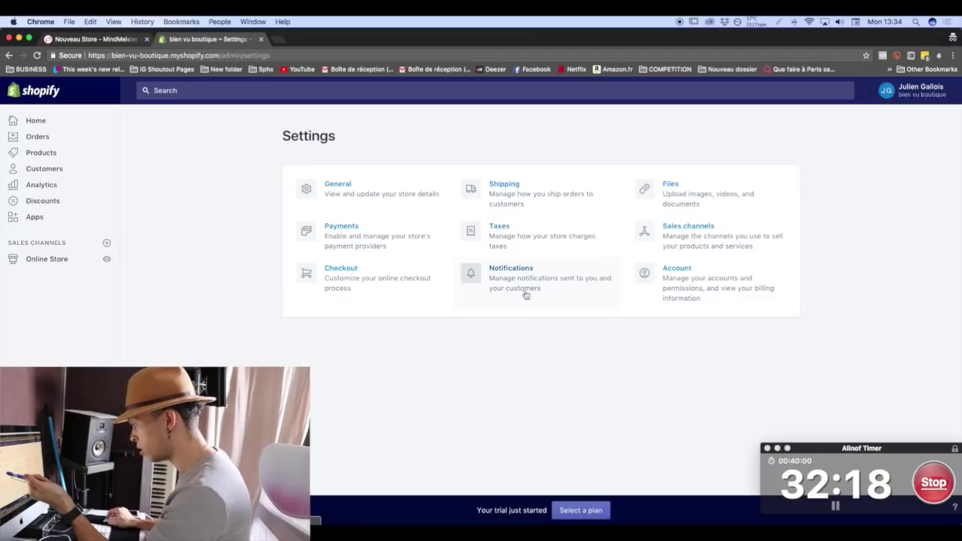
left_click(520, 290)
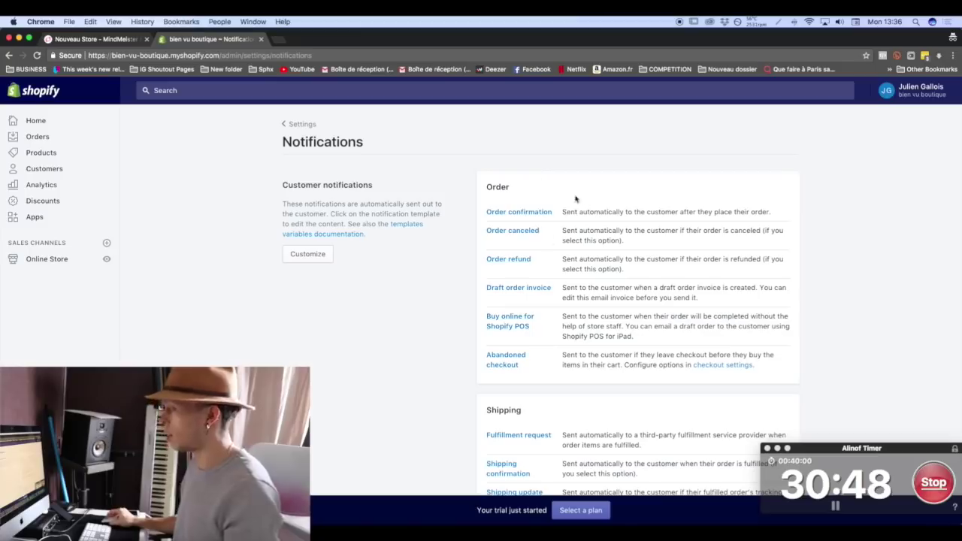
In Order confirmation, set the subject to 'Commande {{name}} confirmée' and title to 'Merci pour votre achat'.
left_click(521, 212)
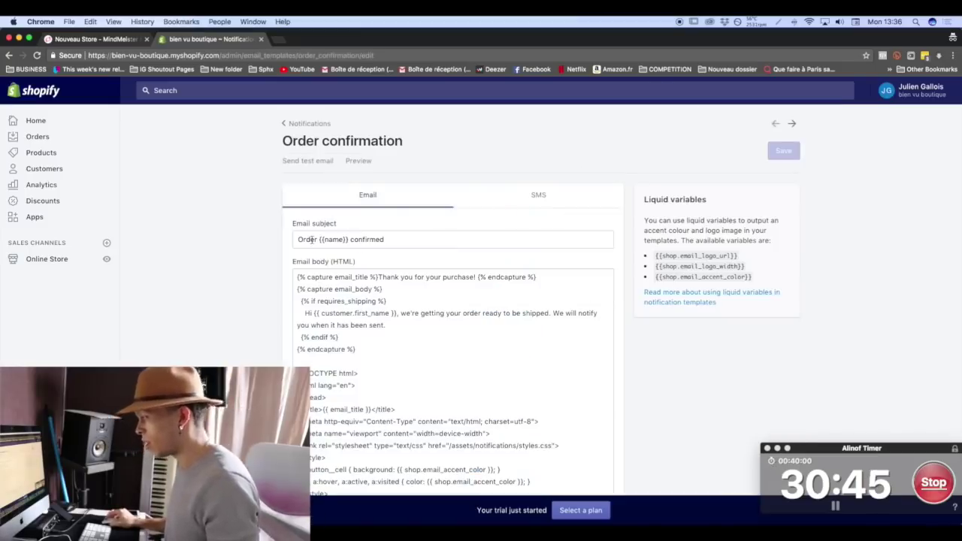
left_click_drag(318, 239, 294, 237)
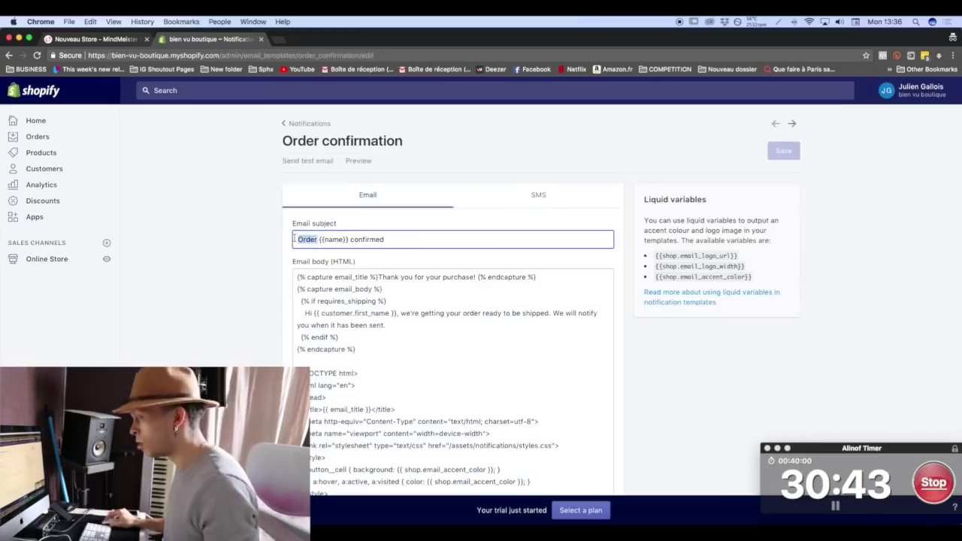
type("Commande")
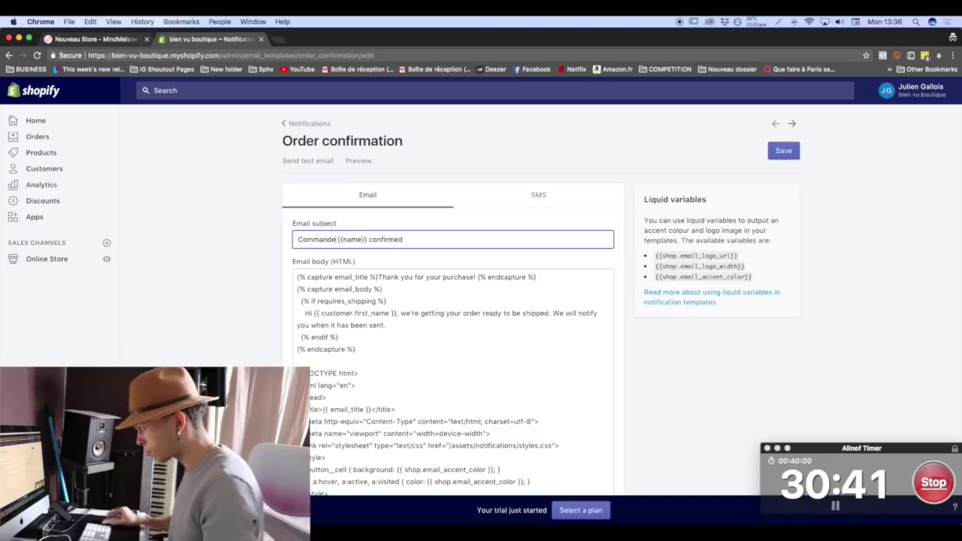
left_click_drag(414, 240, 396, 241)
type("ée")
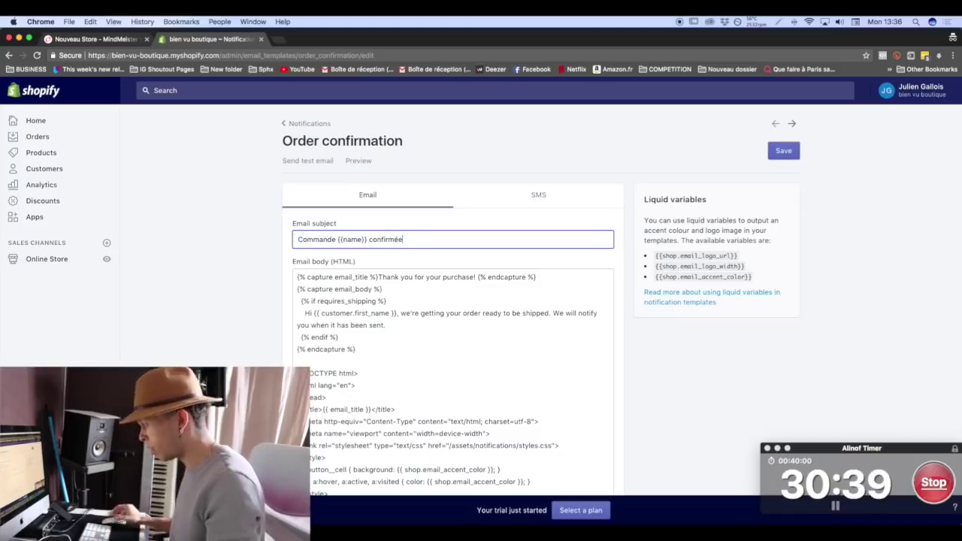
left_click_drag(378, 277, 475, 277)
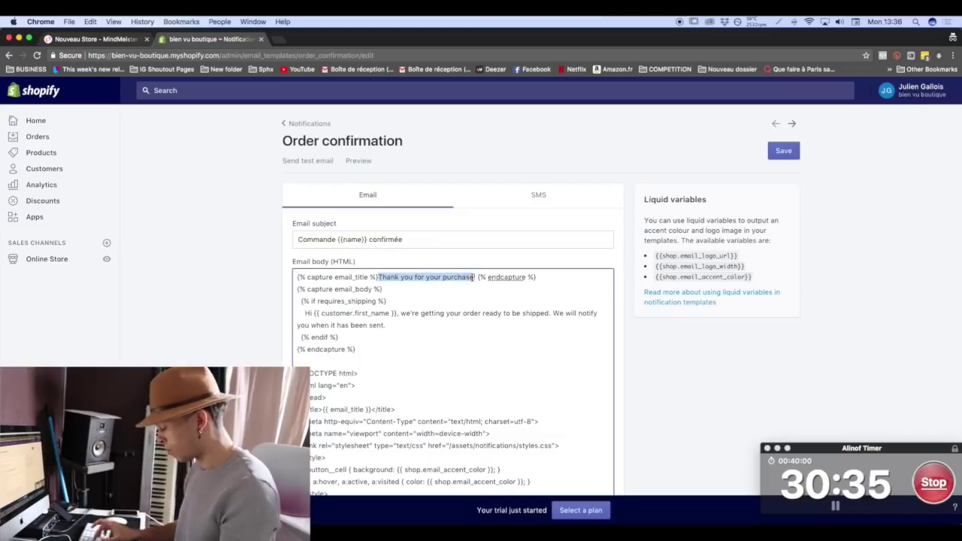
type("Merci pour votr")
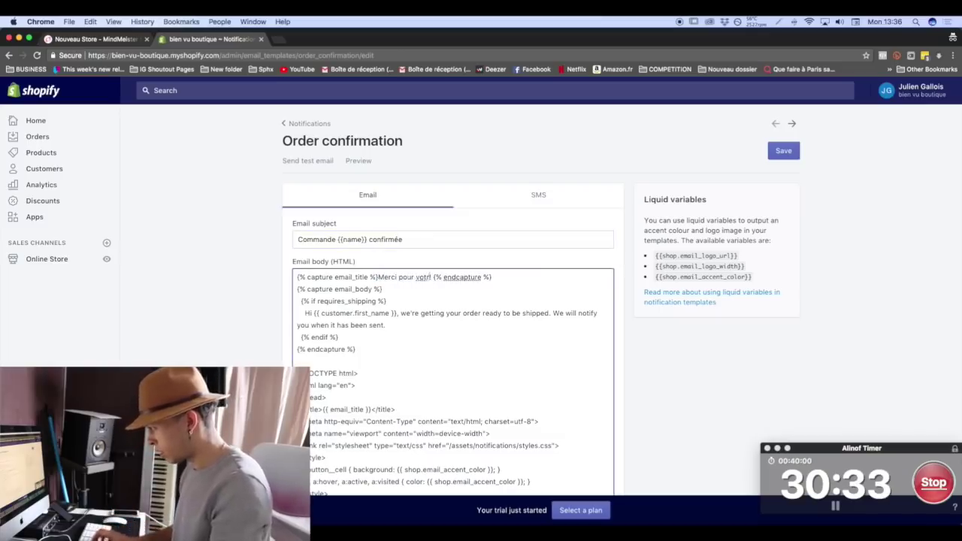
type("e achat!")
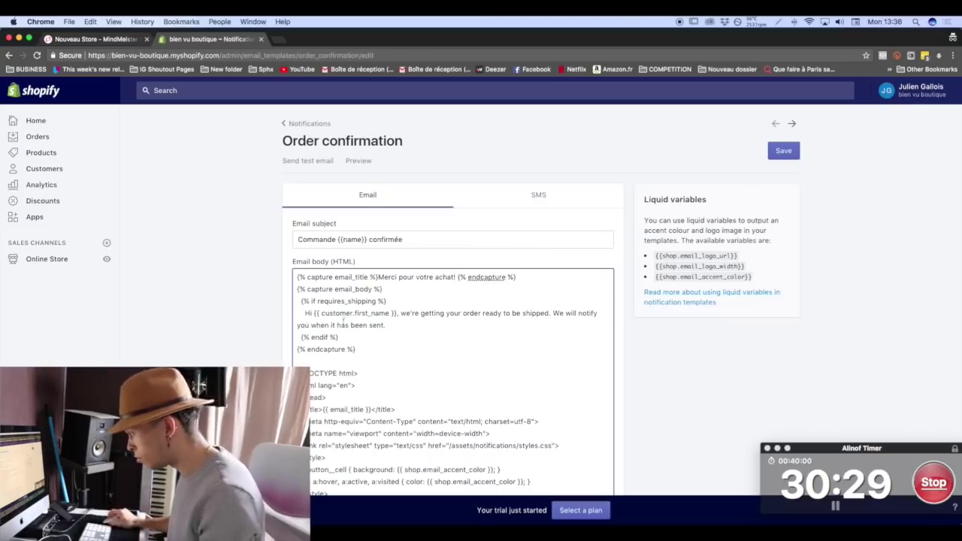
Undo an accidental overwrite of the shipping notice sentence and locate the requires_shipping line.
left_click_drag(315, 312, 310, 325)
type("e")
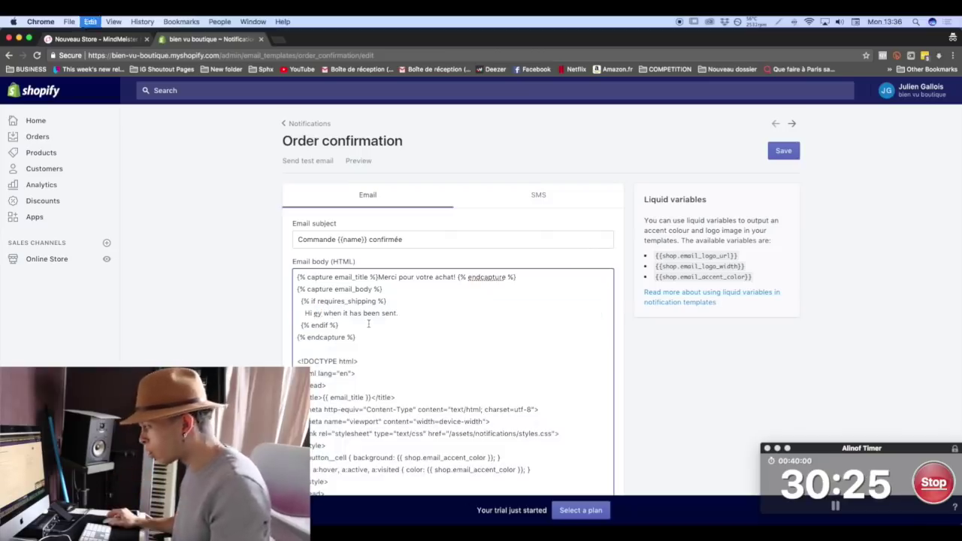
key("super+z")
left_click(315, 313)
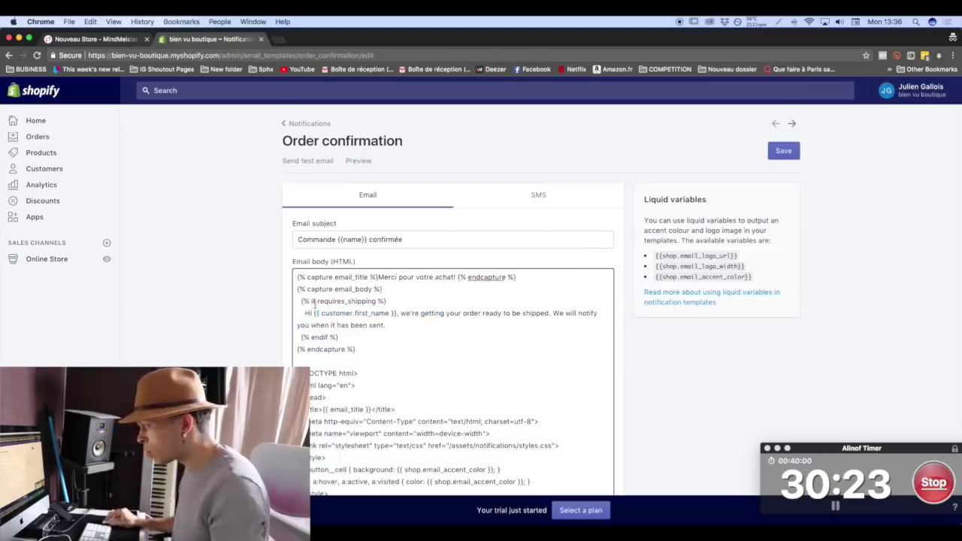
left_click_drag(300, 301, 351, 292)
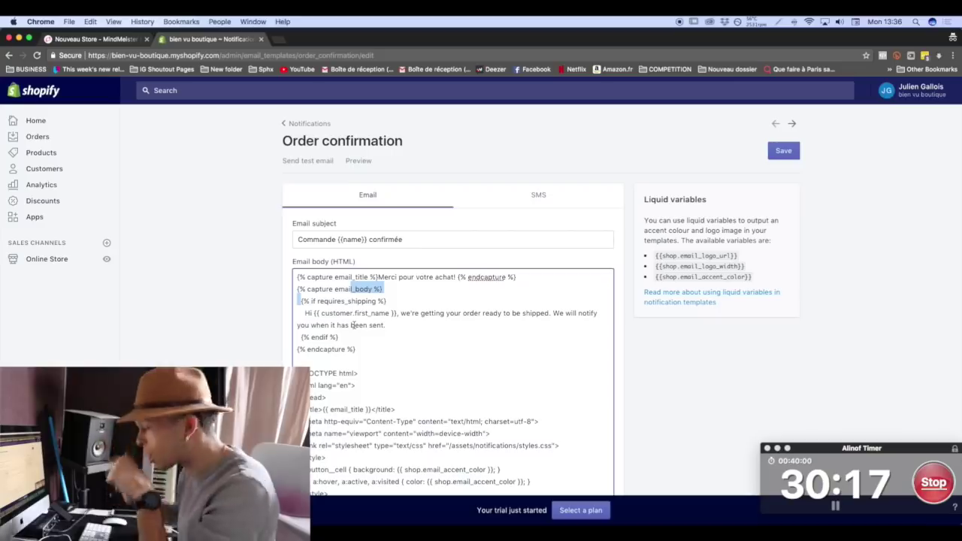
Change 'Hi' to 'Hey' and replace the English shipping notice with the French sentence.
left_click(310, 312)
key("BackSpace")
type("ey")
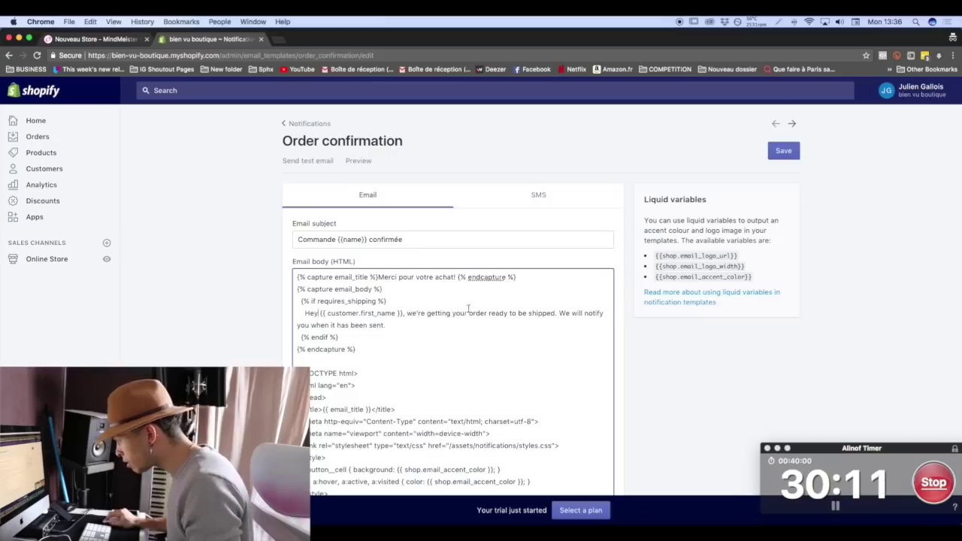
left_click_drag(448, 314, 518, 313)
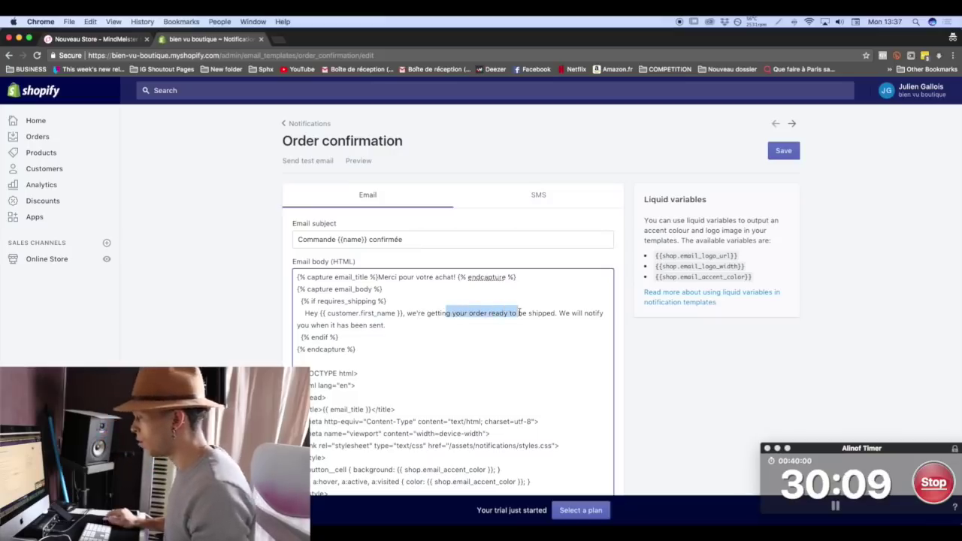
left_click(405, 316)
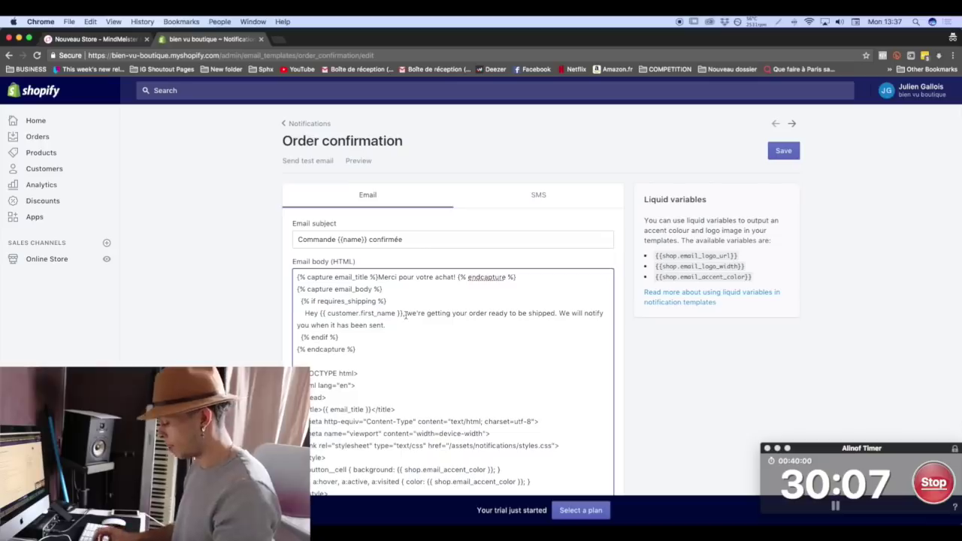
type("votre comman")
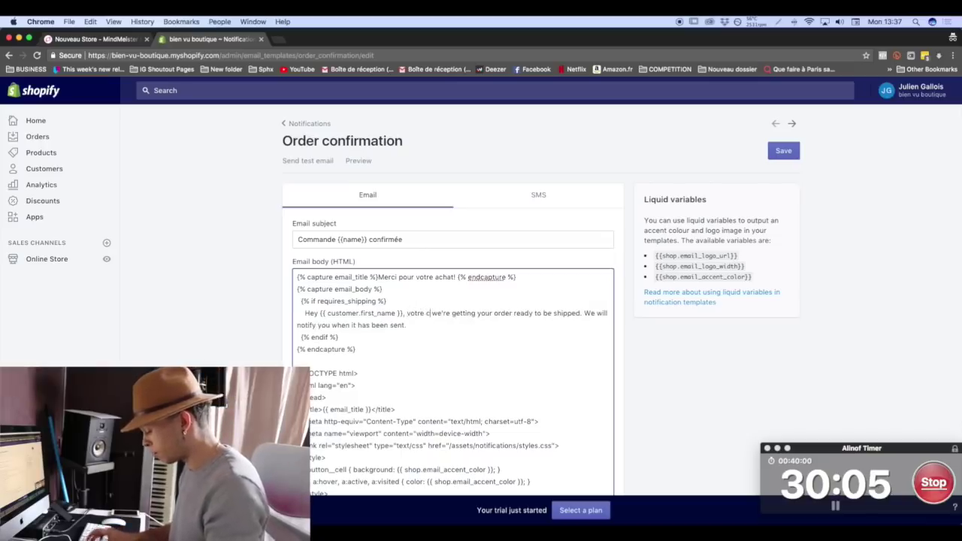
type("de sera bient")
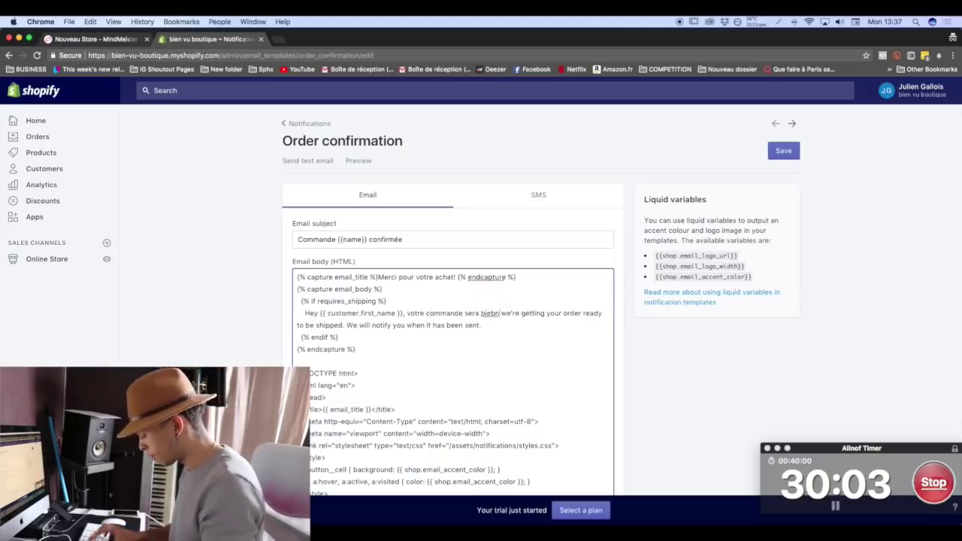
type("ô")
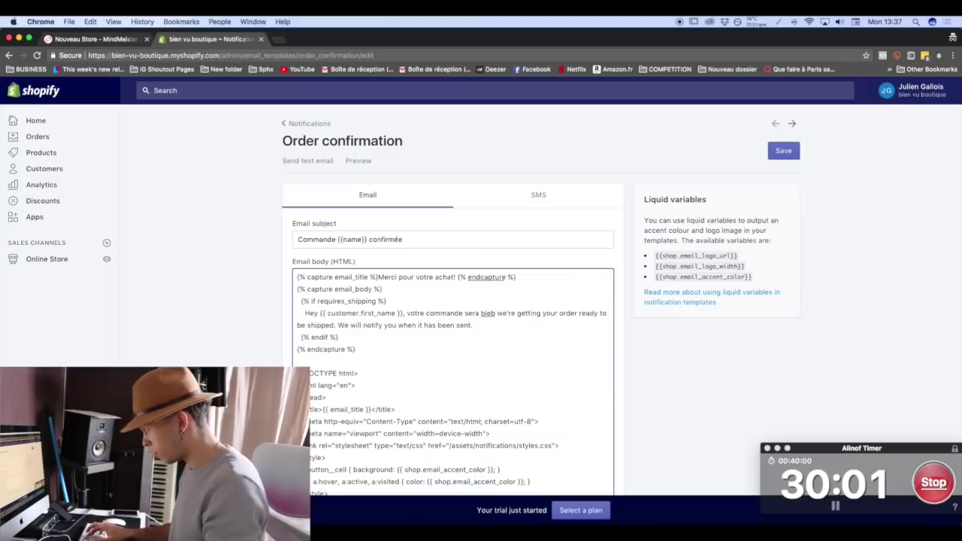
type("t prête à être env")
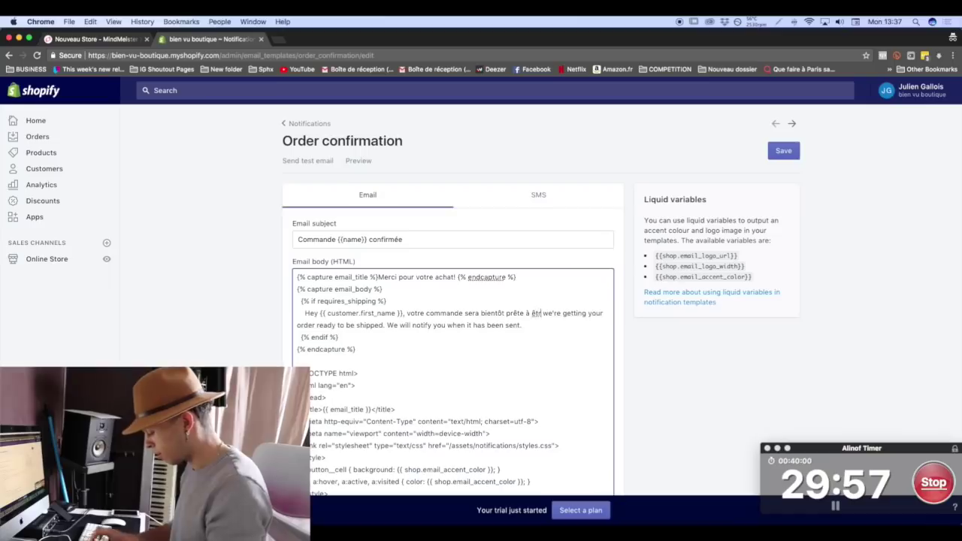
type("oyée. On vous")
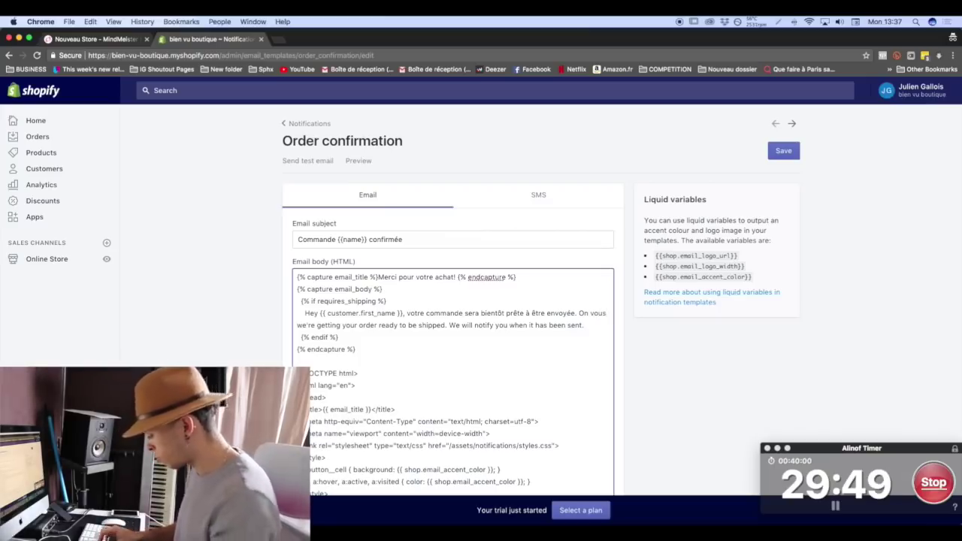
type(" enverra ne")
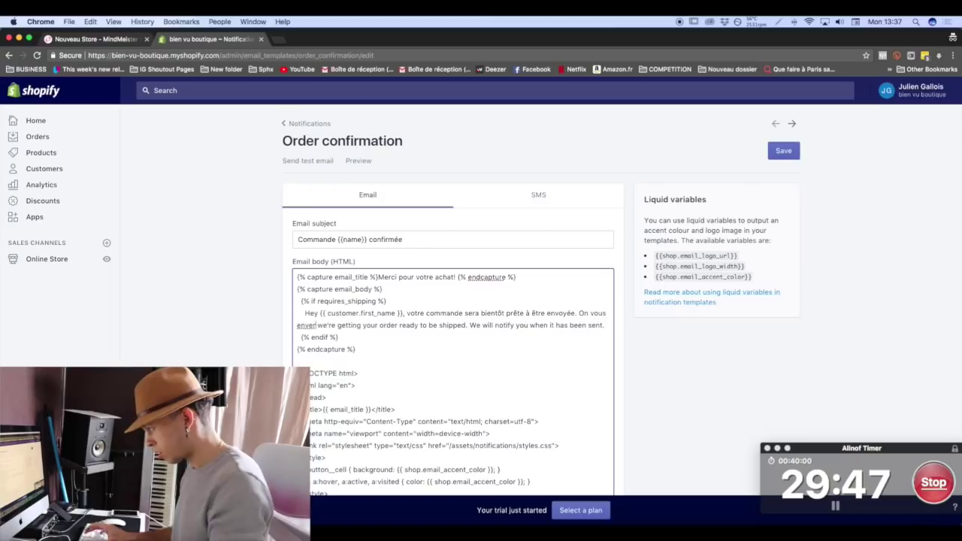
type(" we're getting your orde")
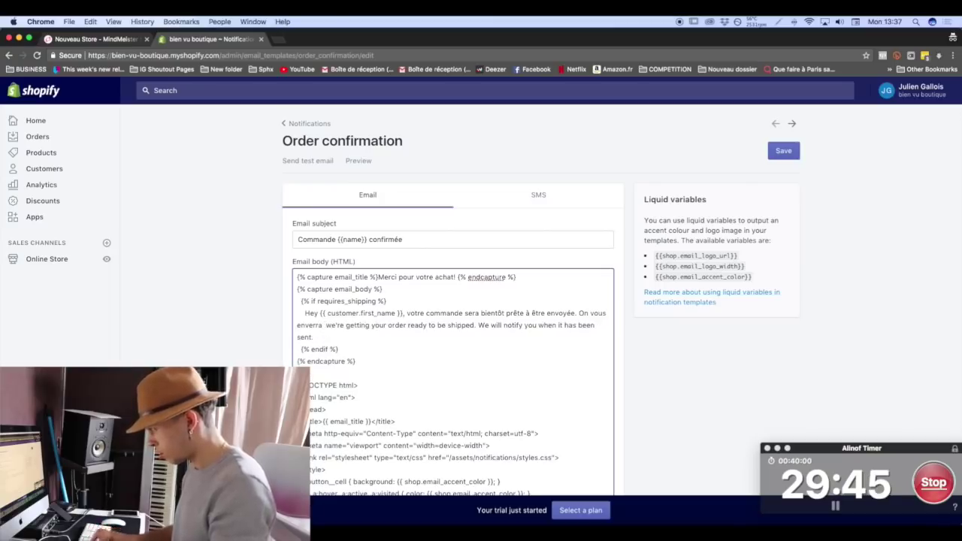
key("BackSpace")
key("BackSpace")
type("une notific")
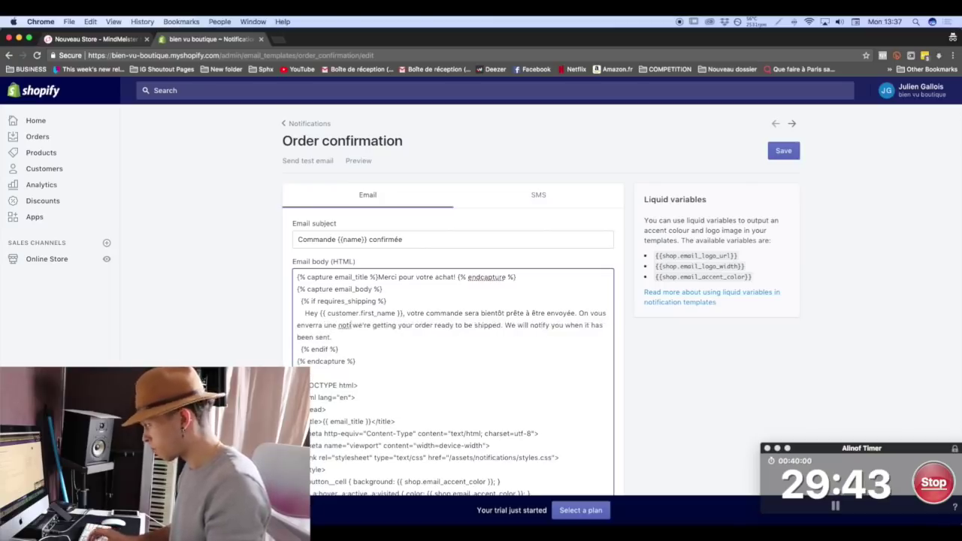
type("ation")
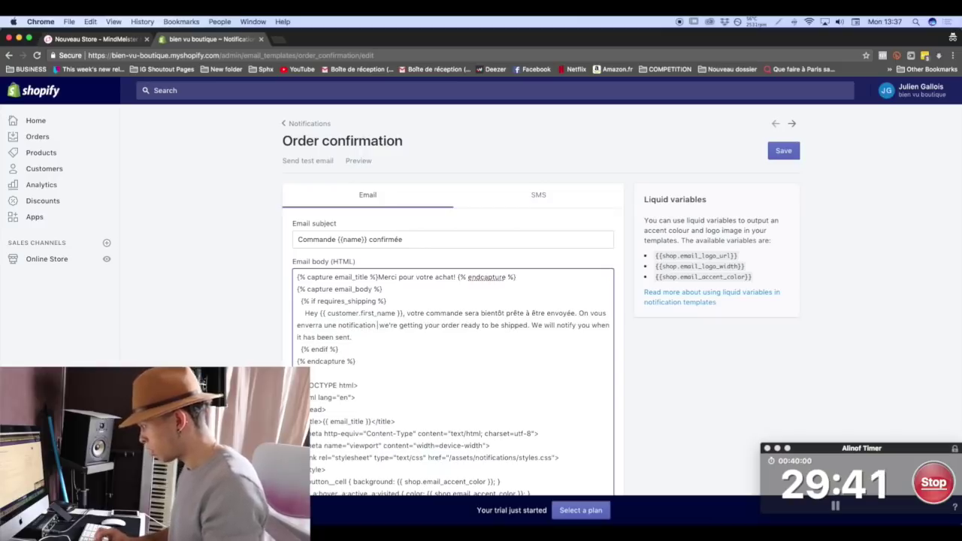
type(" quand cette")
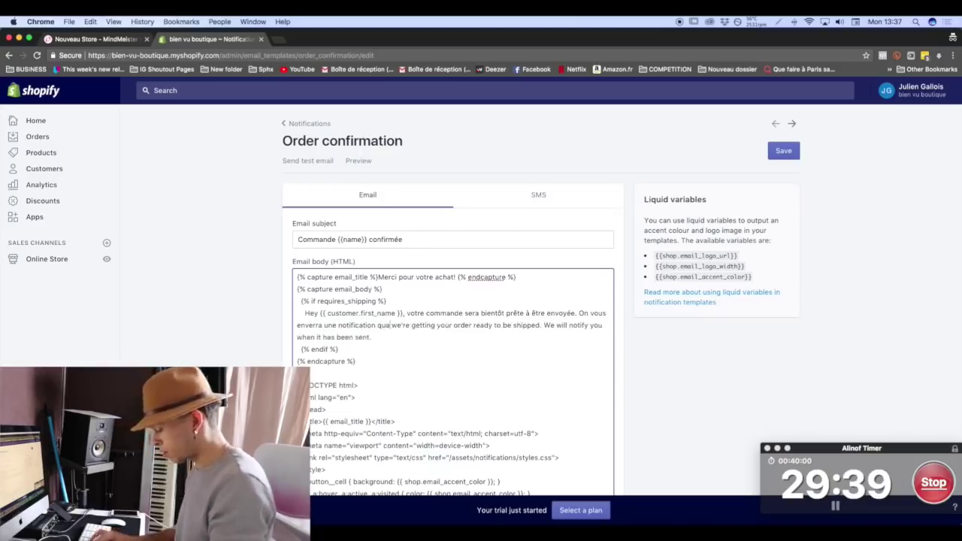
type(" dernière")
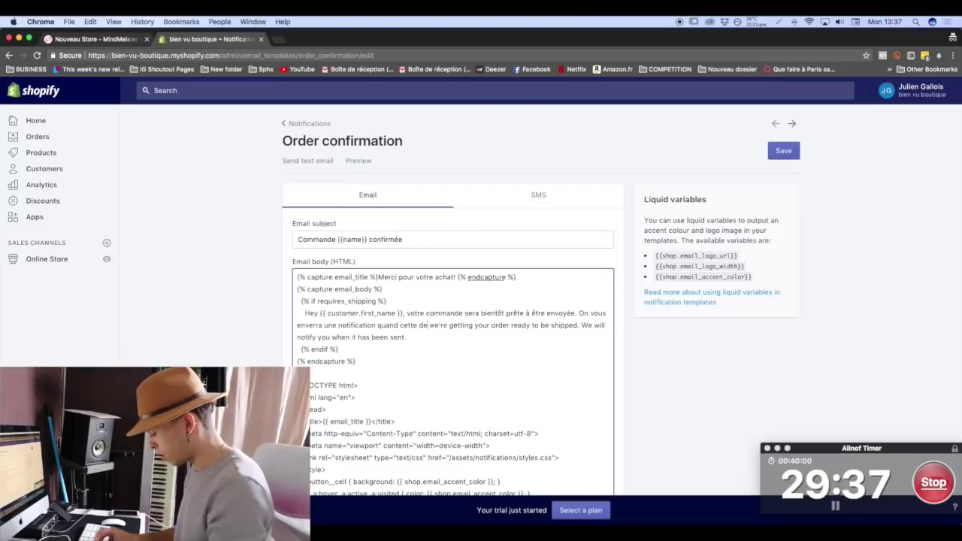
type(" sera epart")
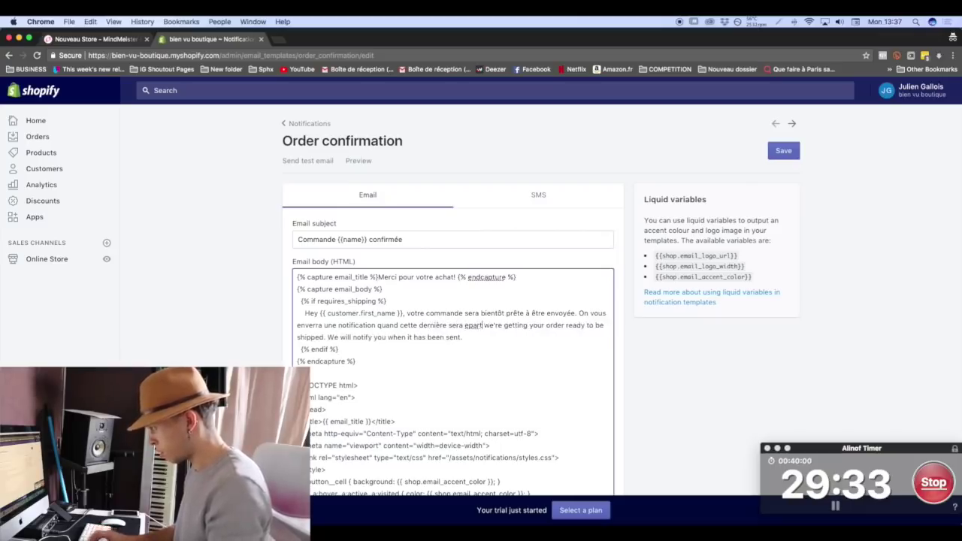
key("BackSpace")
key("BackSpace")
key("BackSpace")
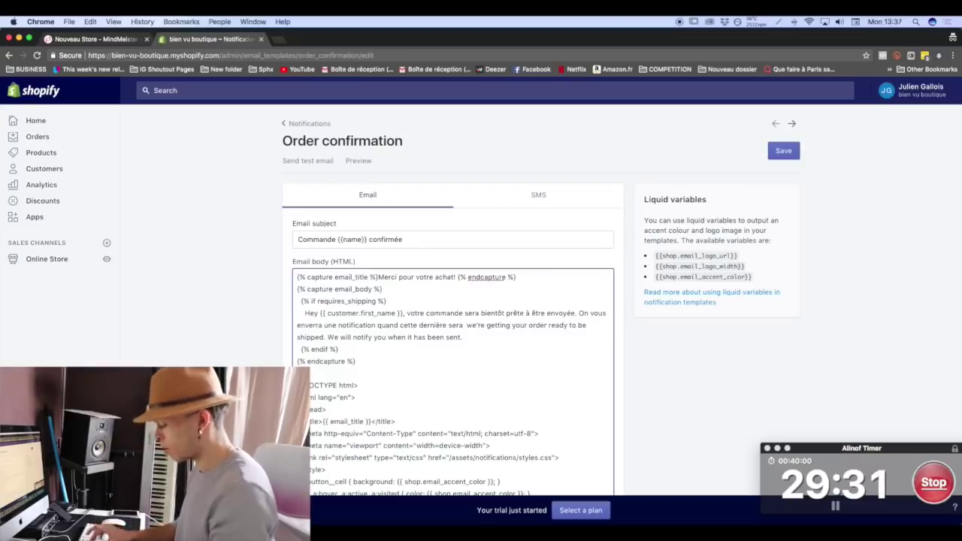
type("tie.")
left_click_drag(510, 346, 478, 325)
left_click(488, 326)
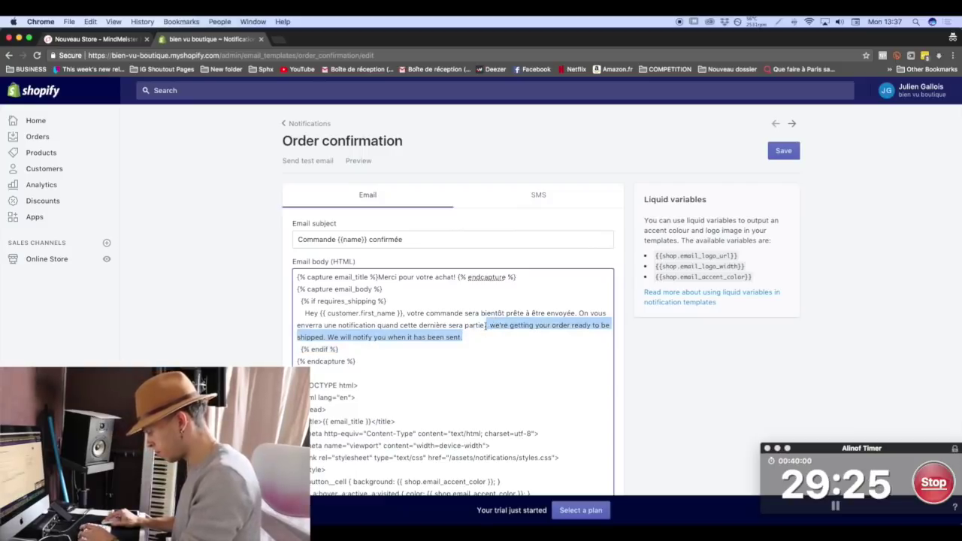
key("BackSpace")
Translate 'Order' to 'Commande' and both Visit our store labels to 'Visitez notre boutique'.
scroll(377, 364, "down", 5)
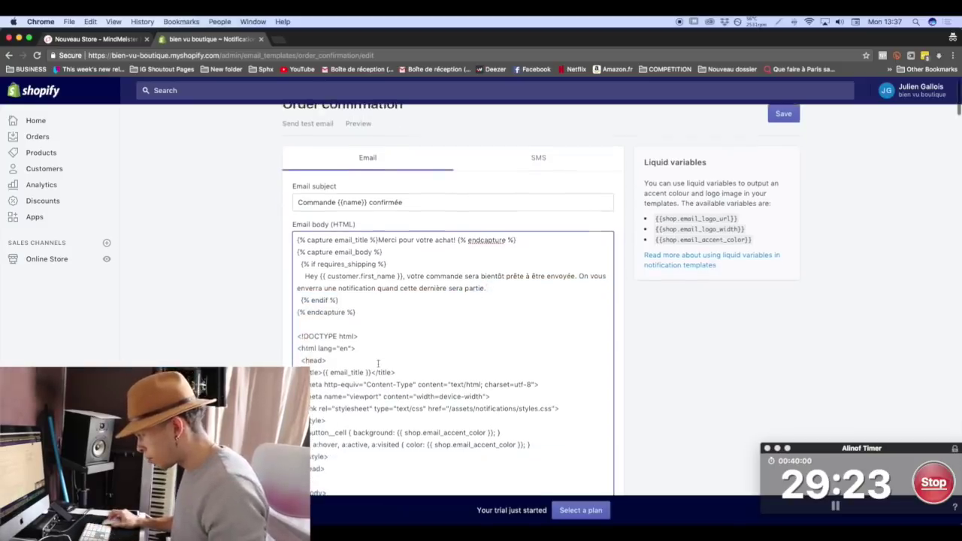
scroll(387, 362, "down", 10)
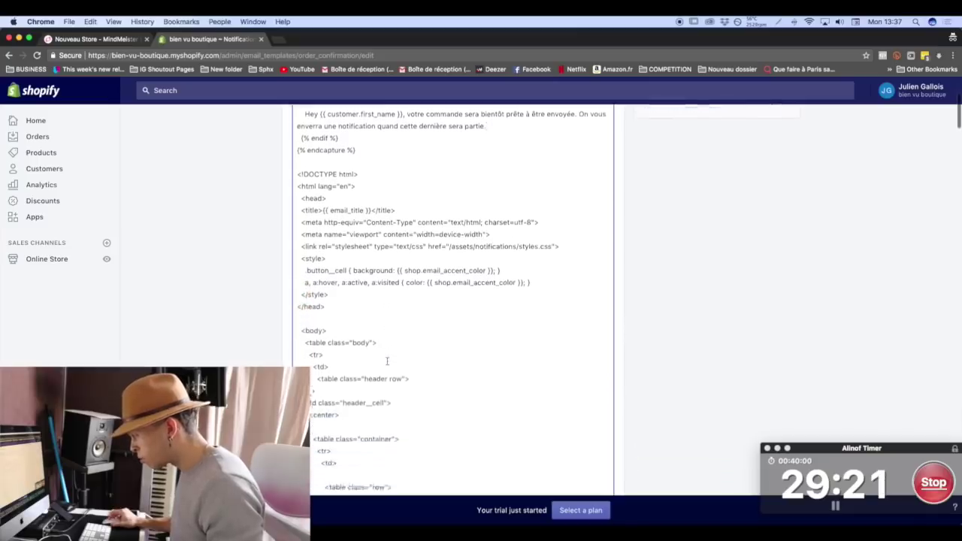
scroll(386, 361, "down", 5)
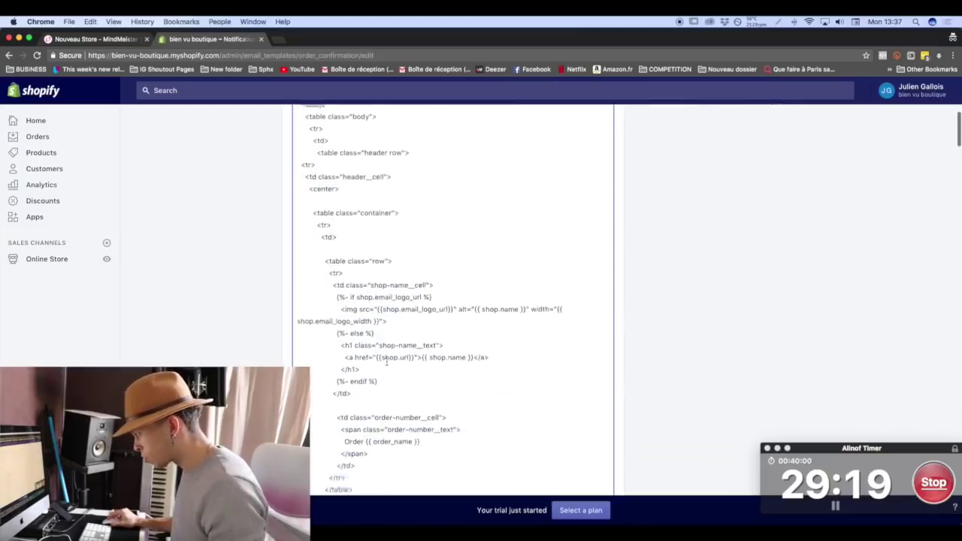
scroll(386, 361, "down", 2)
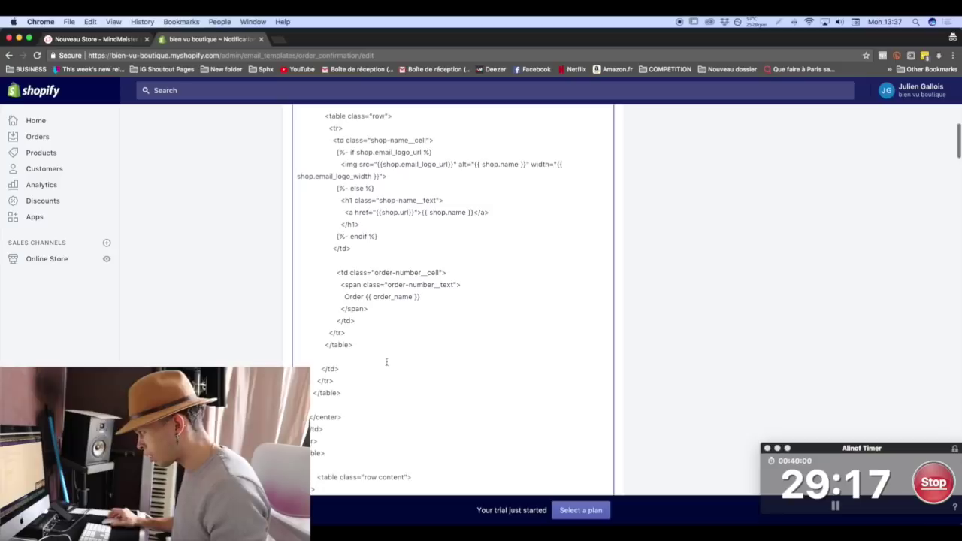
left_click_drag(362, 298, 353, 298)
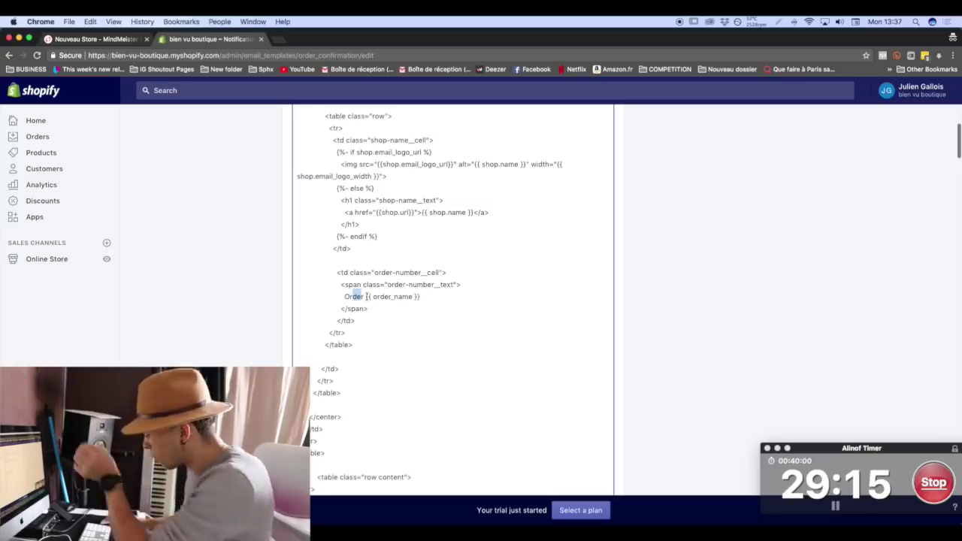
left_click_drag(368, 309, 364, 298)
left_click(364, 297)
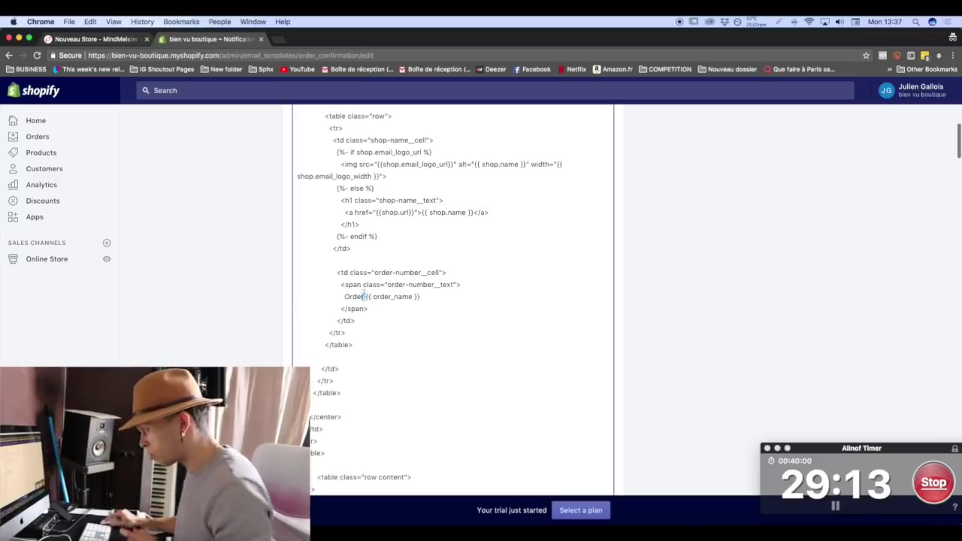
type("Commande")
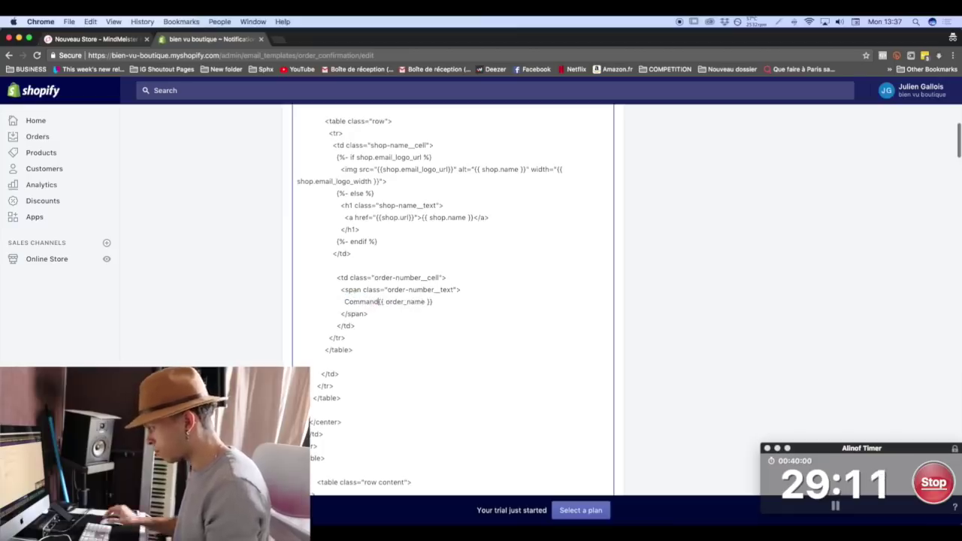
scroll(354, 295, "down", 10)
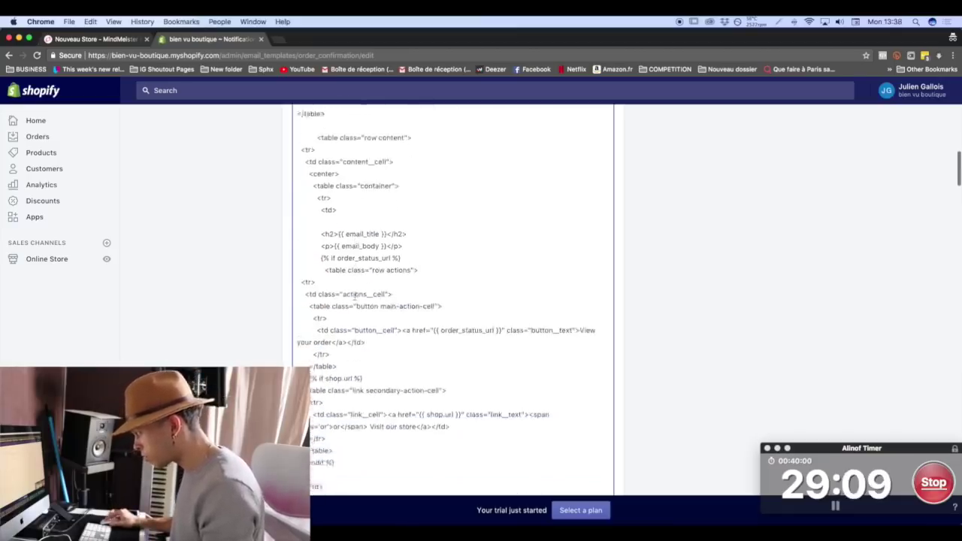
scroll(365, 297, "down", 4)
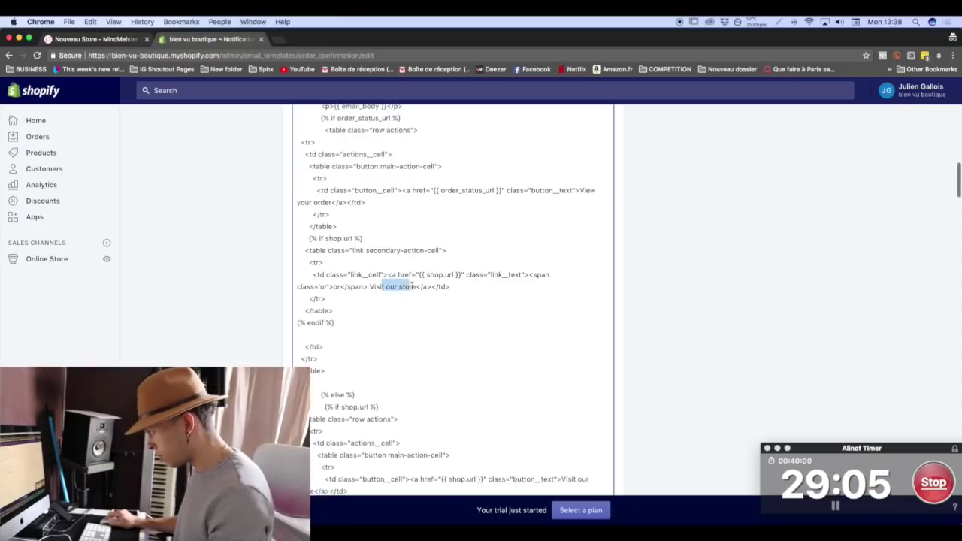
type("ez notre boutique")
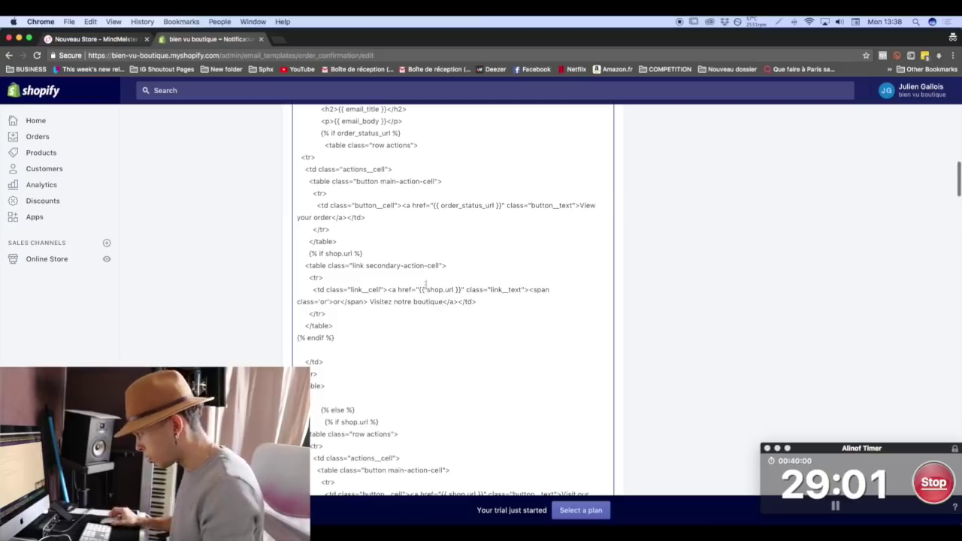
scroll(367, 342, "down", 5)
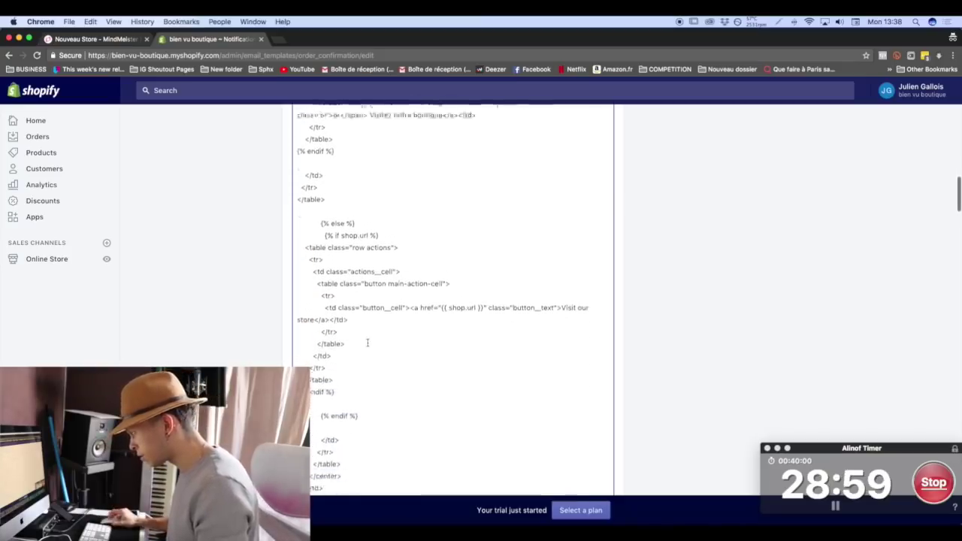
scroll(367, 343, "down", 1)
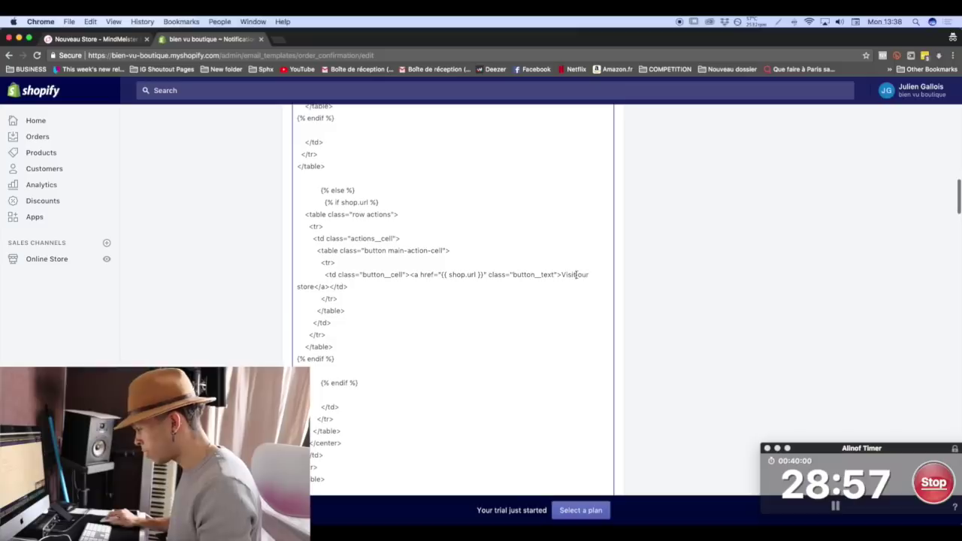
left_click_drag(576, 275, 314, 282)
type("ez notre boutiqu")
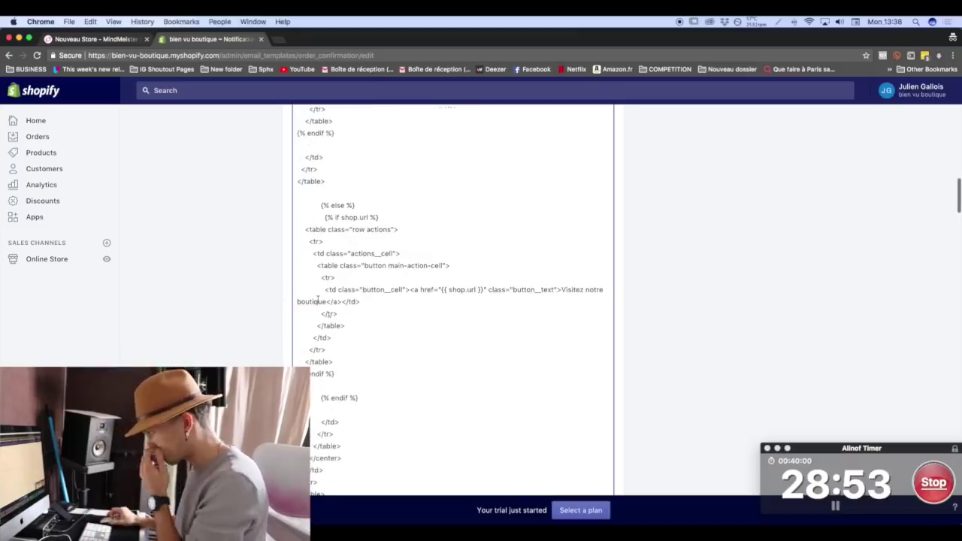
Translate the 'Order summary' heading to 'Résumé de commande' and 'Discount' to 'Réduction'.
scroll(318, 300, "down", 8)
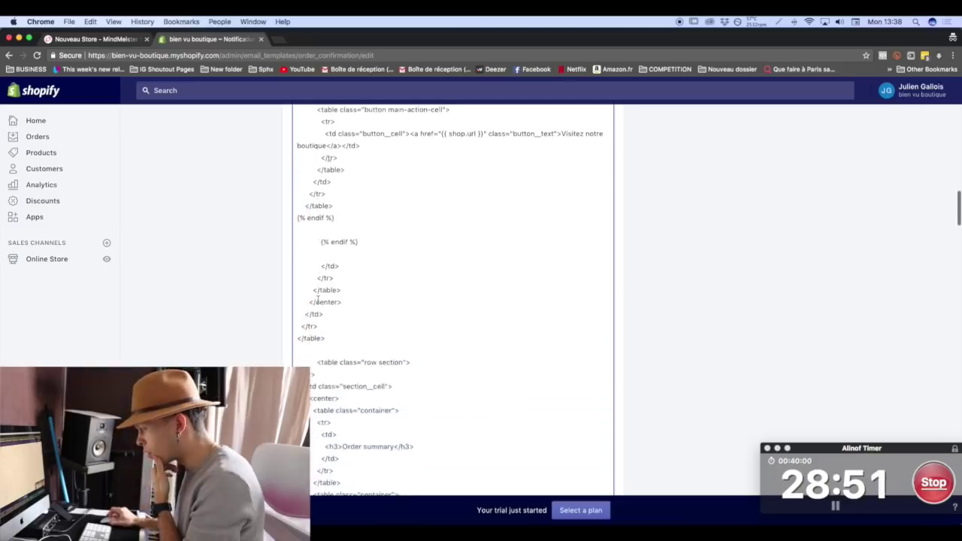
scroll(318, 299, "down", 2)
scroll(318, 299, "down", 1)
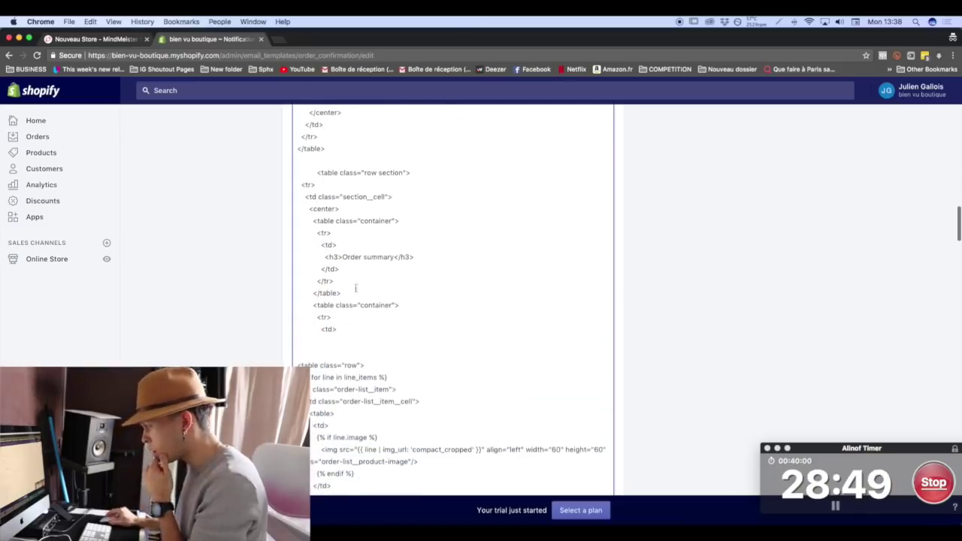
left_click_drag(359, 257, 350, 258)
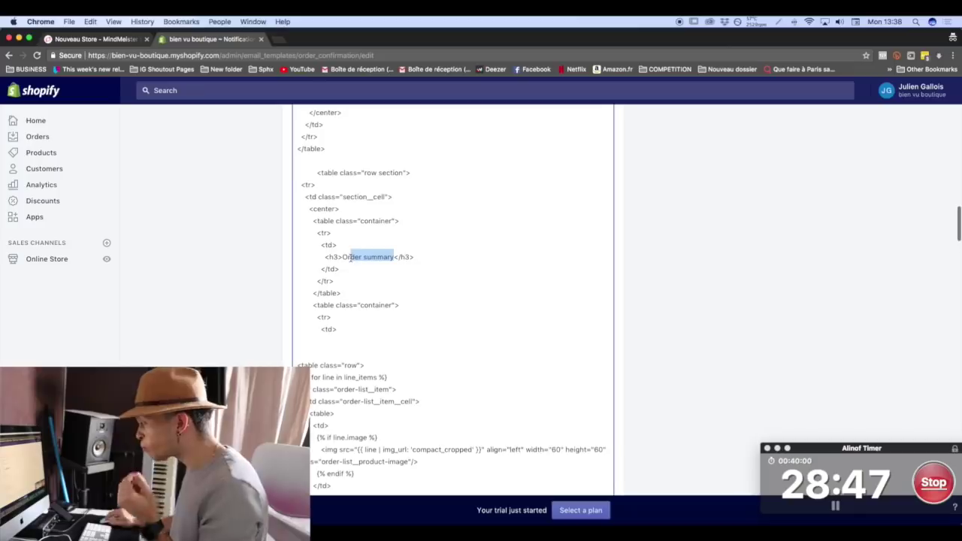
type("Résumé de commande")
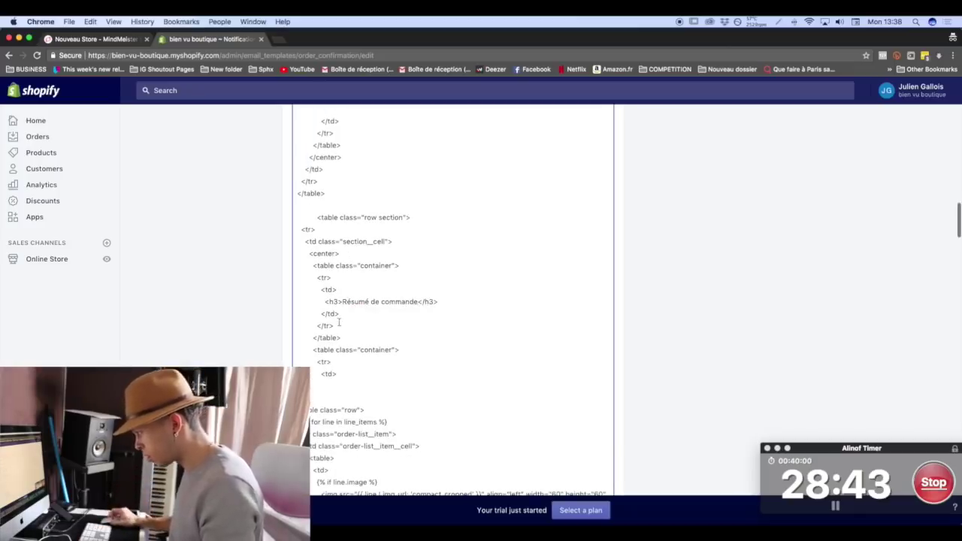
scroll(338, 323, "down", 5)
scroll(339, 321, "down", 4)
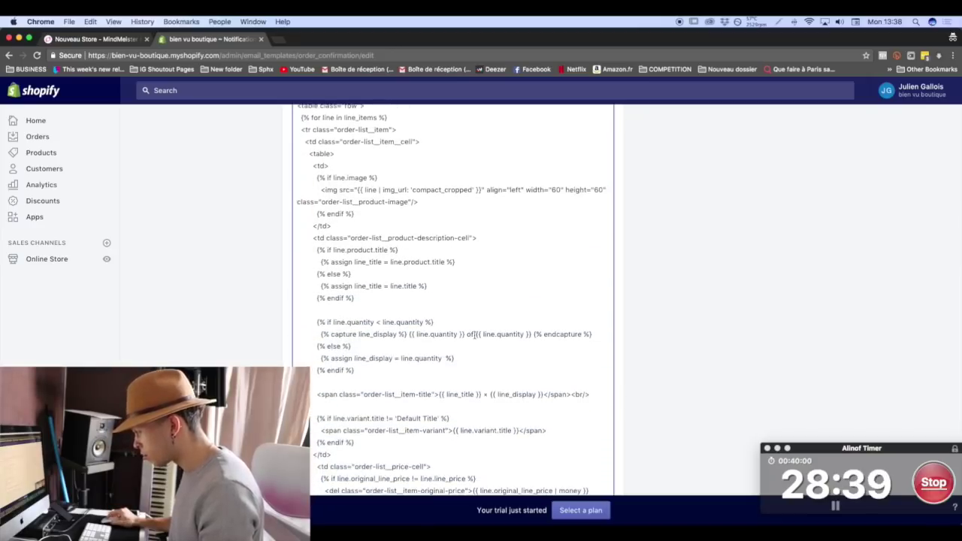
scroll(468, 334, "down", 1)
type("sur")
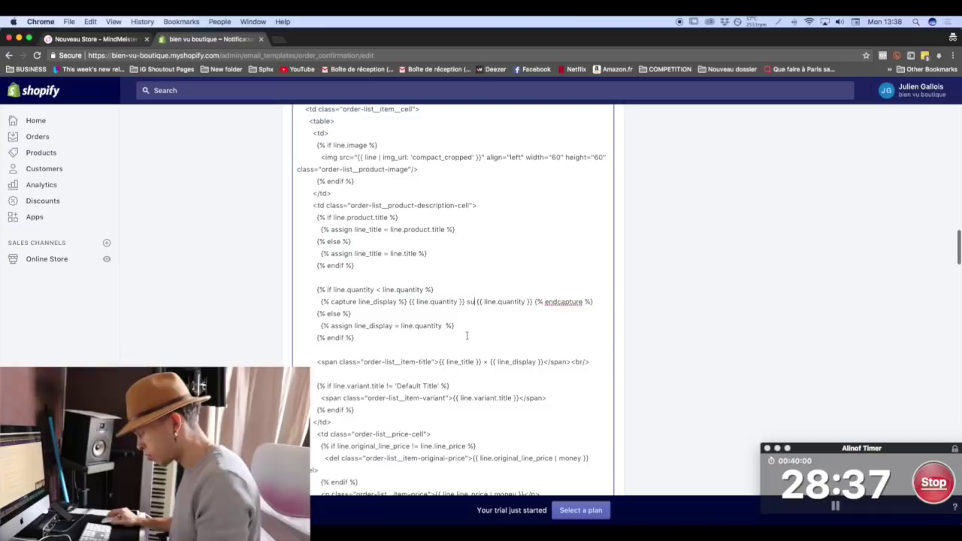
scroll(476, 330, "down", 1)
scroll(476, 331, "down", 6)
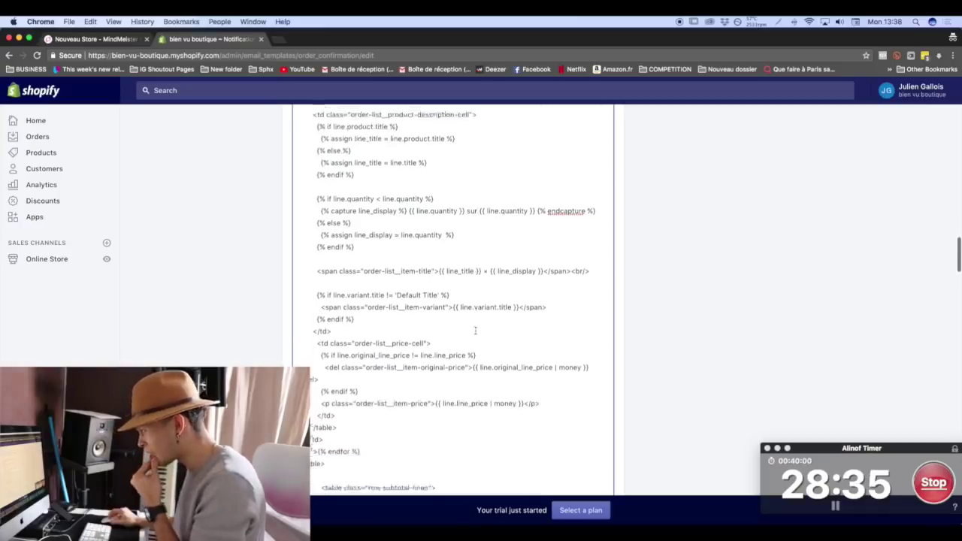
scroll(475, 331, "down", 5)
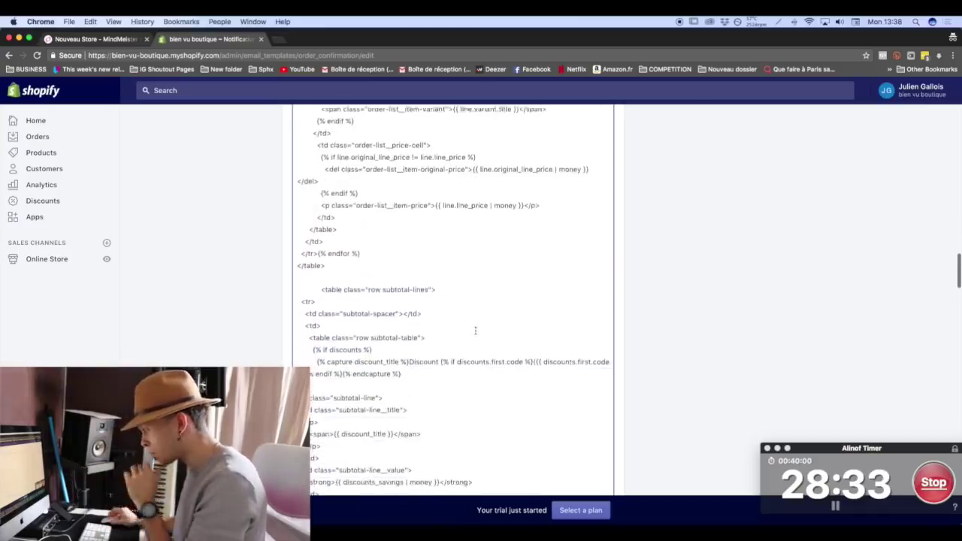
left_click_drag(438, 268, 409, 268)
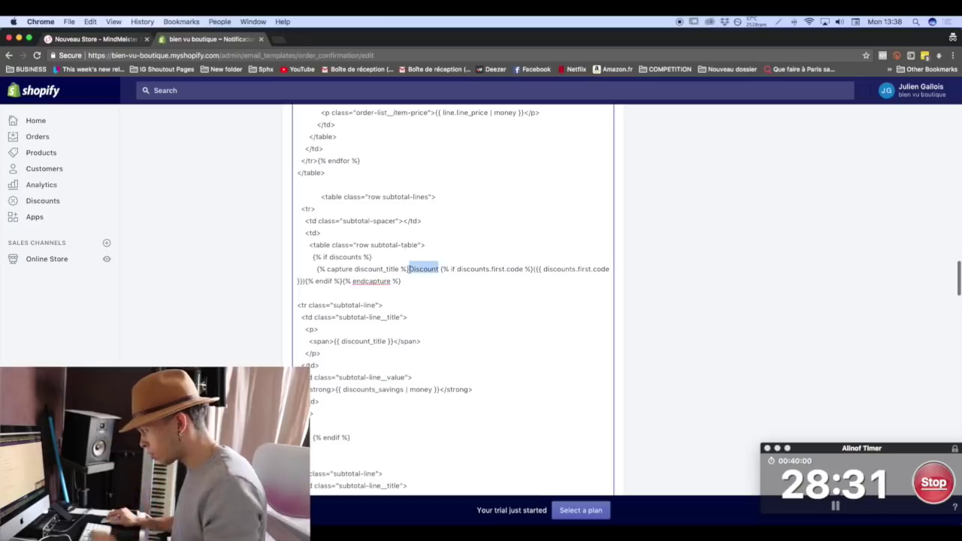
type("Réduction")
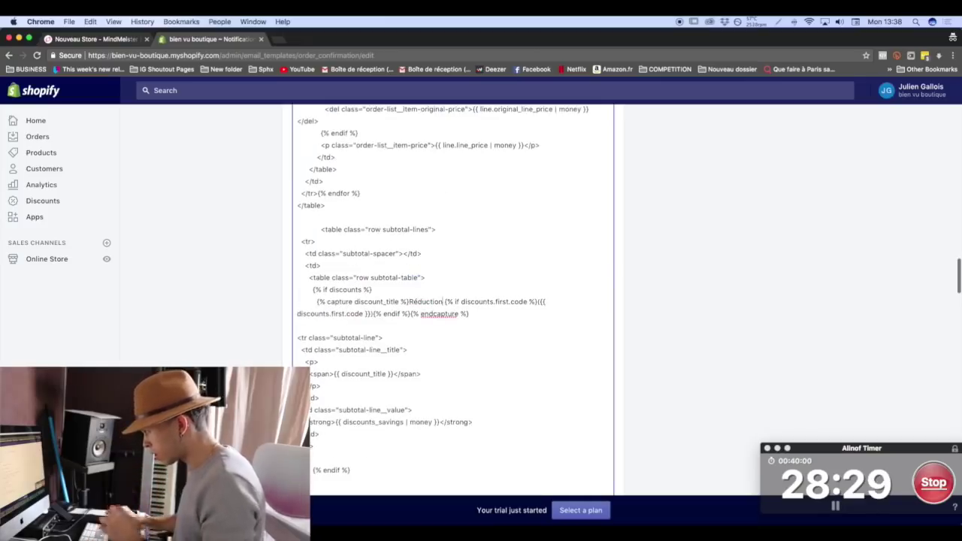
Relabel the shipping row 'Livraison' and scroll to the end of the template code.
scroll(384, 324, "down", 8)
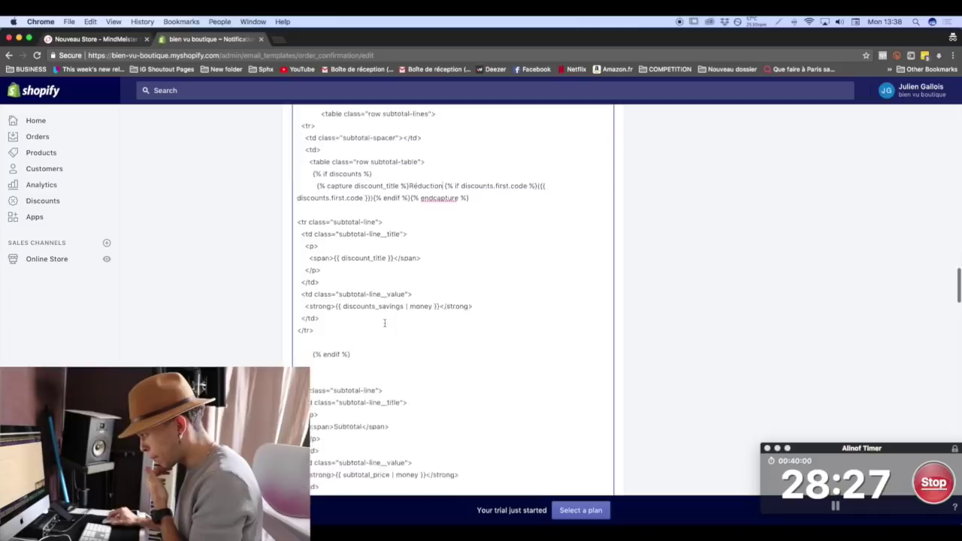
scroll(384, 323, "down", 7)
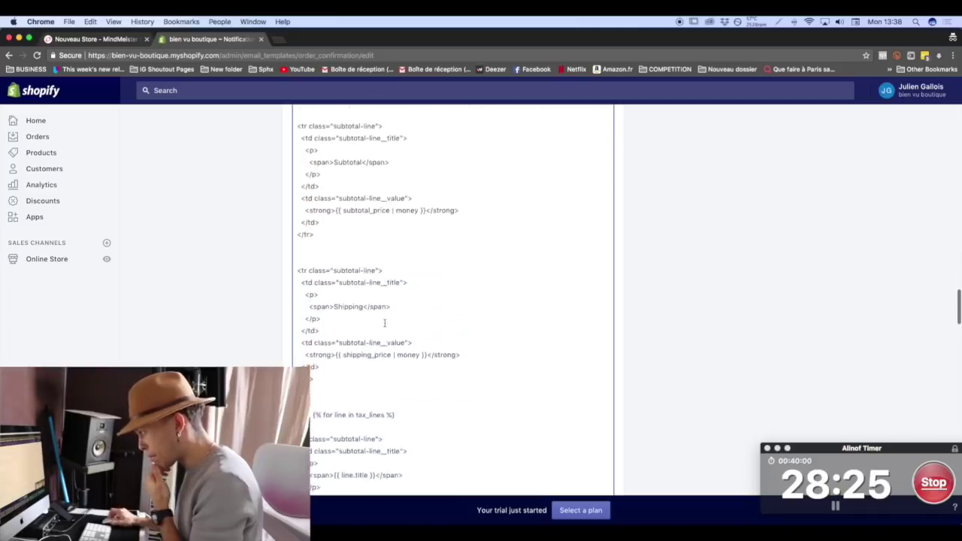
left_click_drag(357, 218, 335, 218)
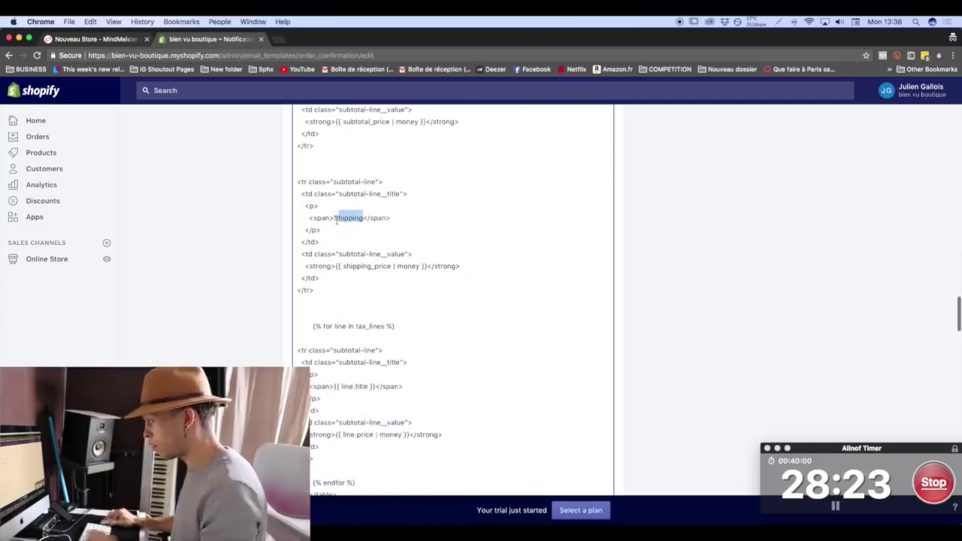
type("Livraison")
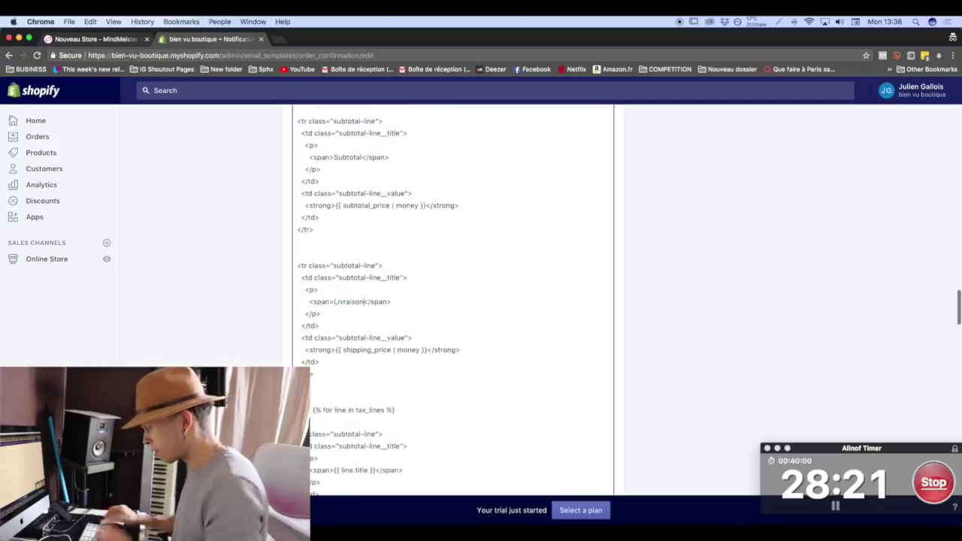
scroll(453, 300, "down", 7)
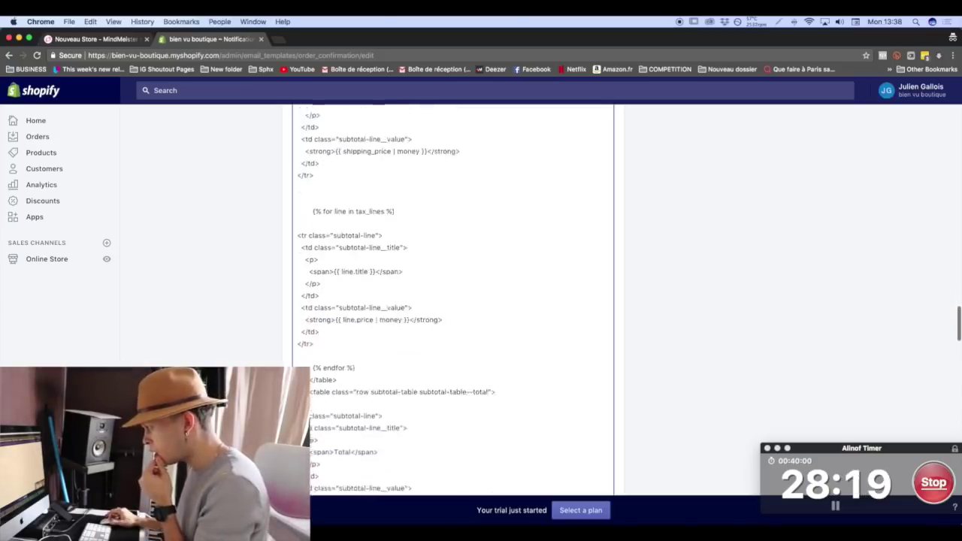
scroll(361, 290, "down", 4)
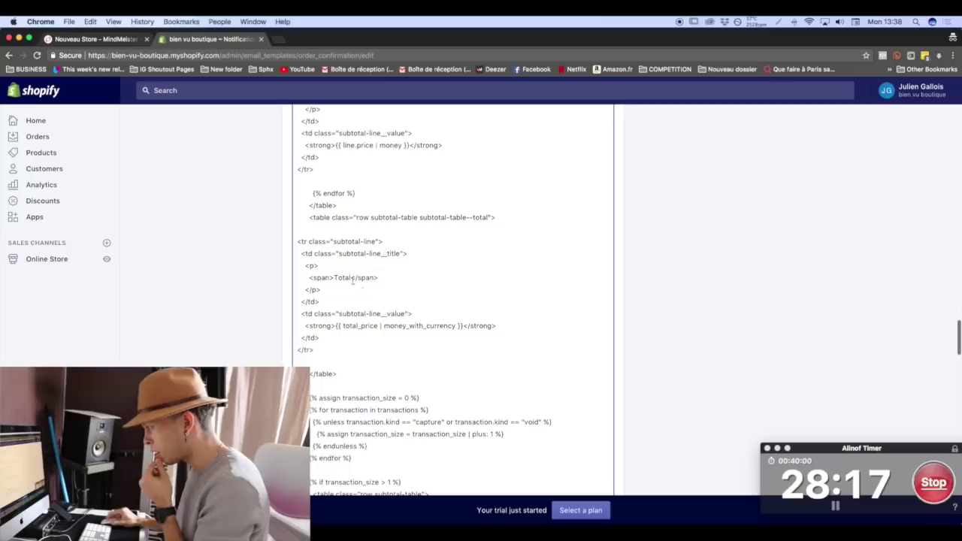
scroll(350, 277, "up", 4)
scroll(350, 277, "up", 6)
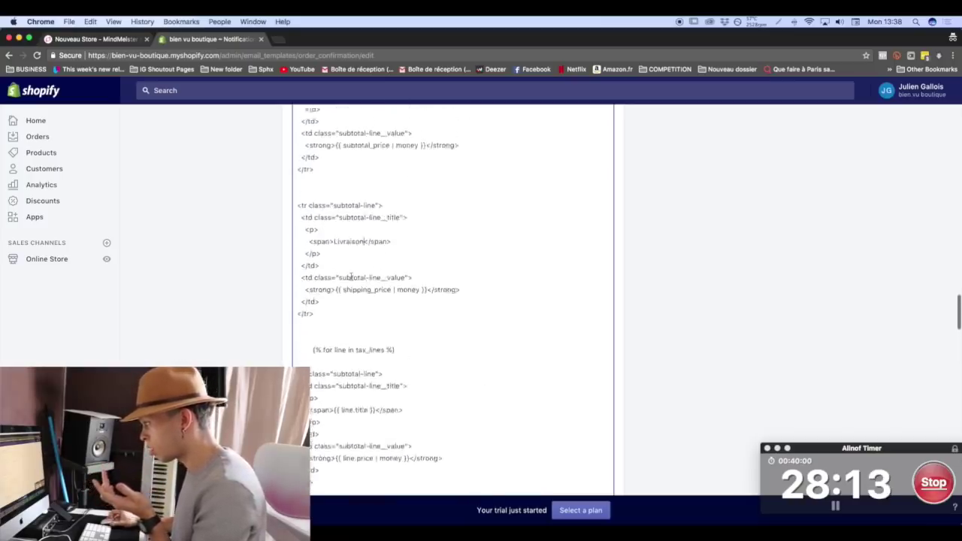
scroll(350, 277, "down", 10)
scroll(351, 277, "down", 8)
scroll(351, 275, "down", 7)
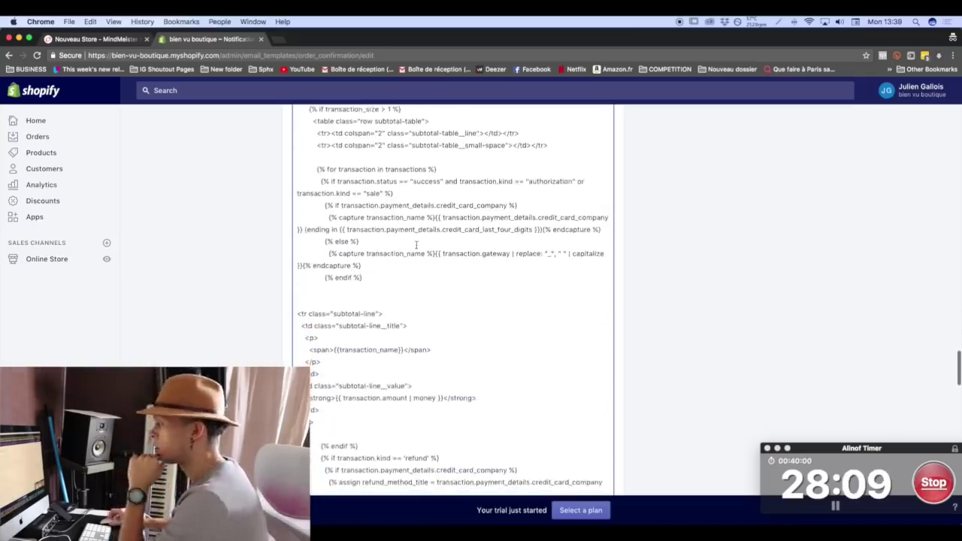
scroll(414, 243, "down", 20)
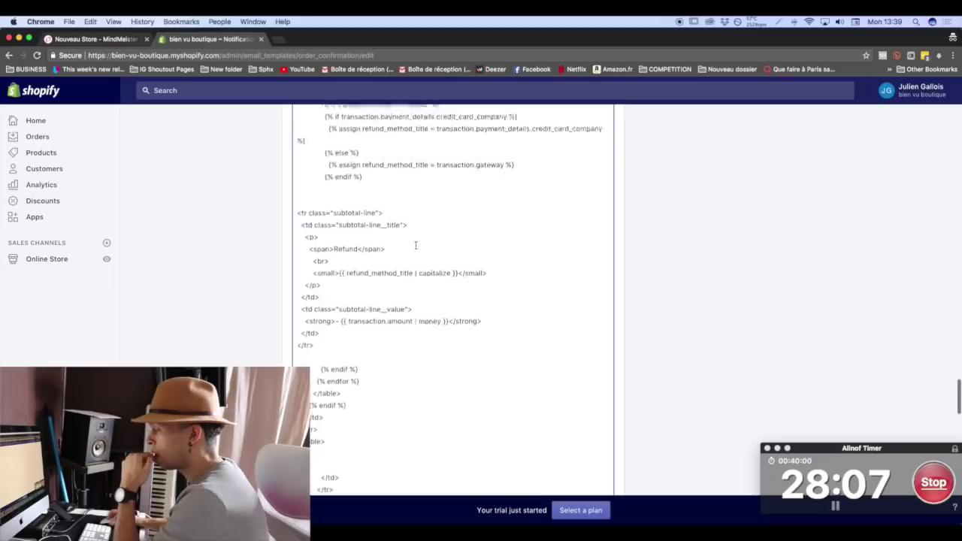
scroll(366, 441, "up", 1)
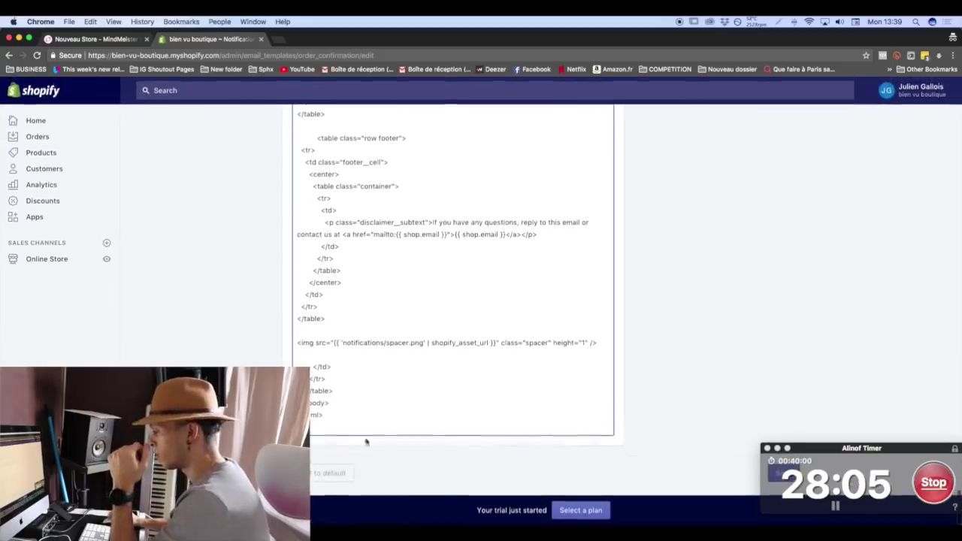
left_click_drag(827, 449, 730, 280)
Save the French order confirmation template and read the greeting in its rendered preview.
left_click(786, 472)
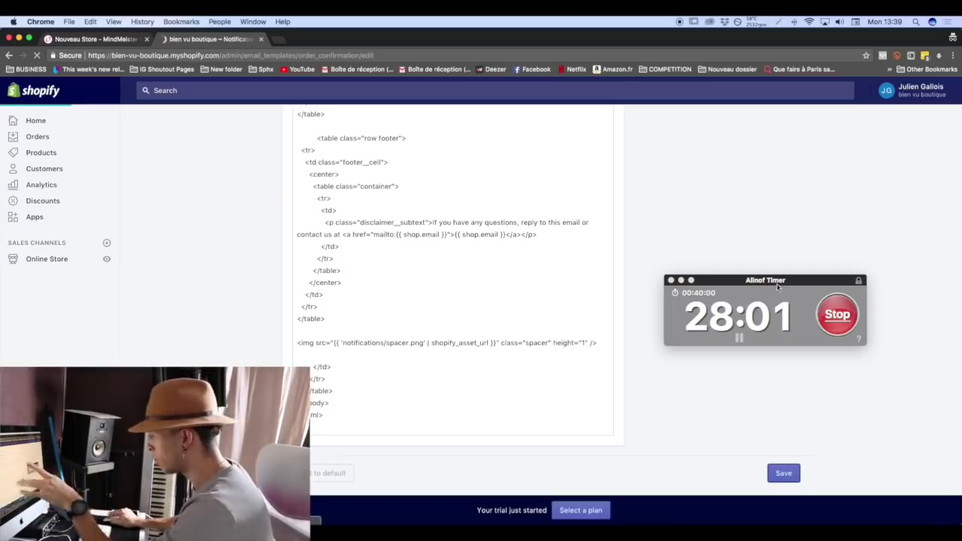
left_click_drag(778, 285, 902, 391)
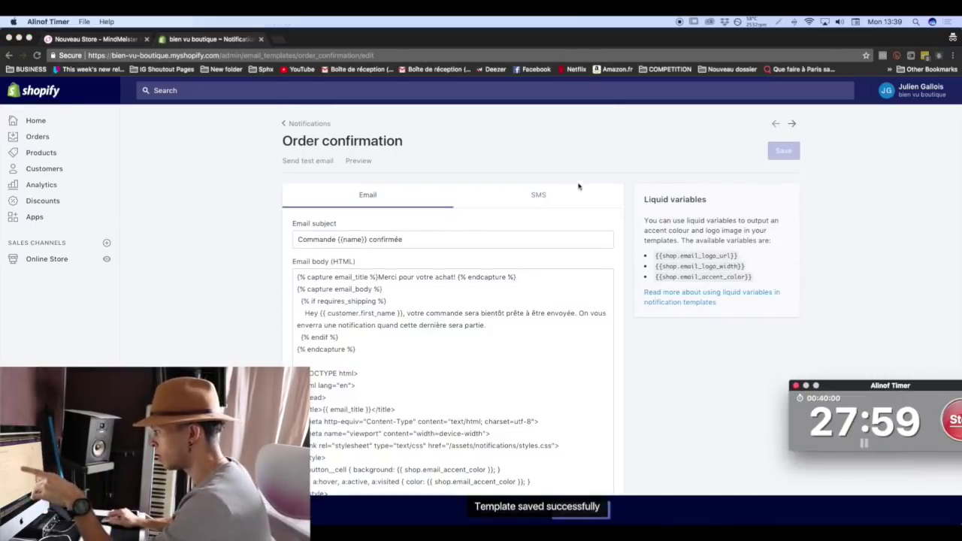
left_click(348, 160)
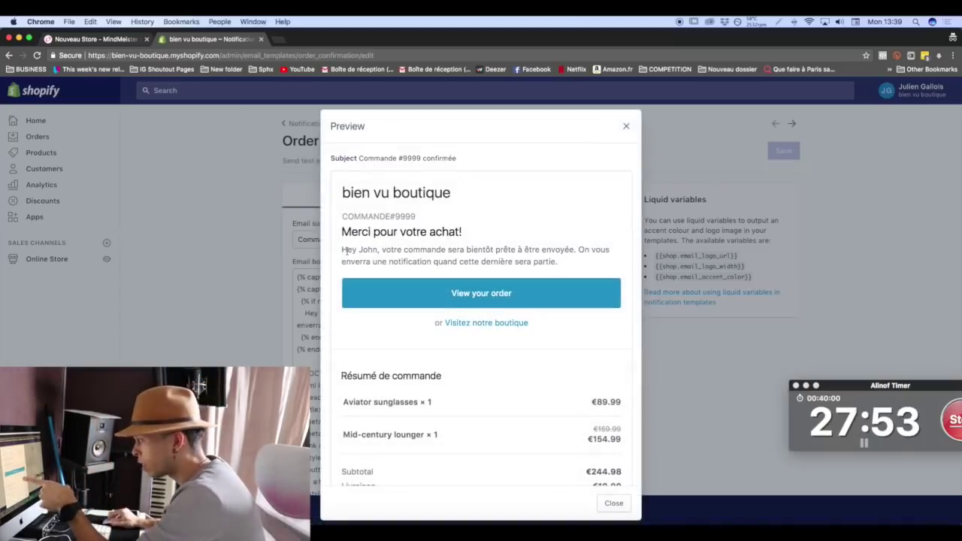
left_click_drag(402, 249, 483, 249)
left_click_drag(544, 250, 534, 260)
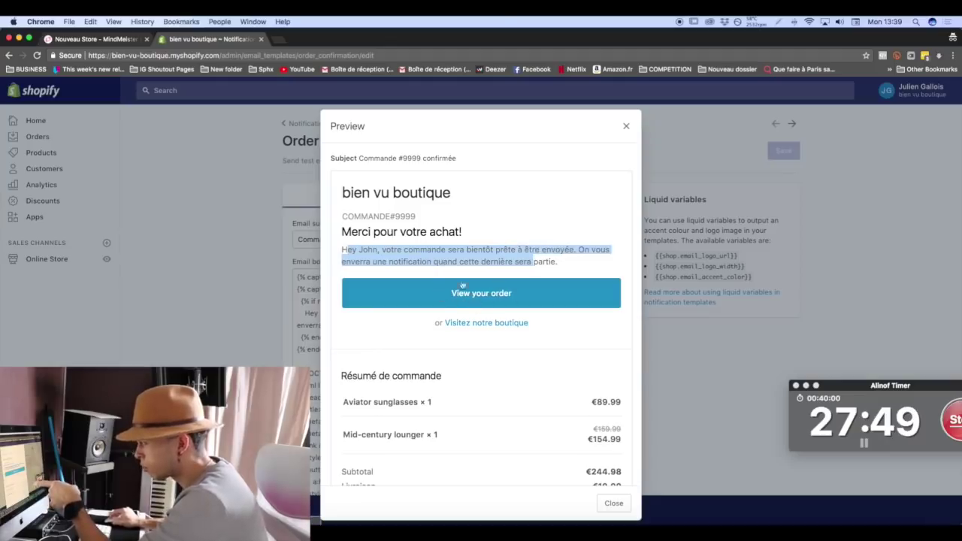
Replace the 'View your order' button text with 'Voir la commande', then save and preview.
left_click(626, 127)
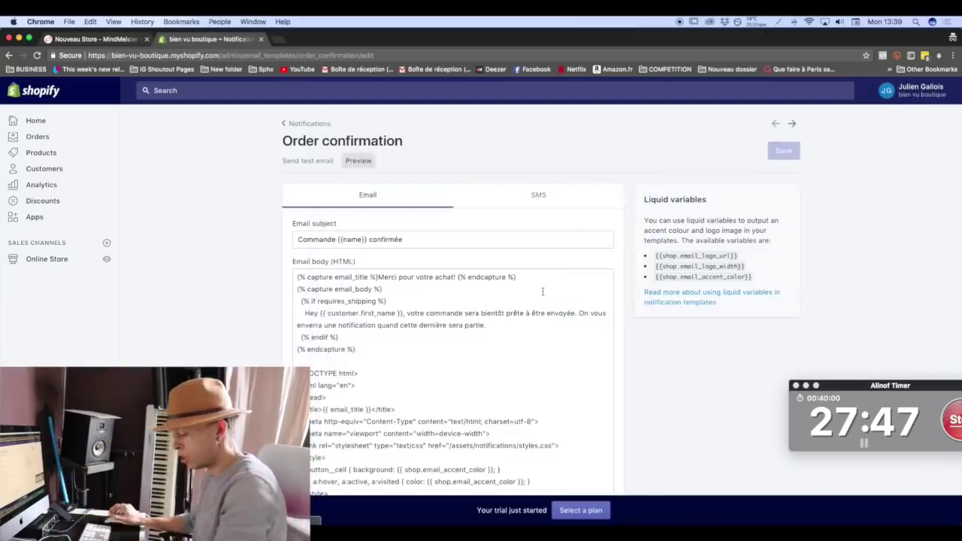
key("super+f")
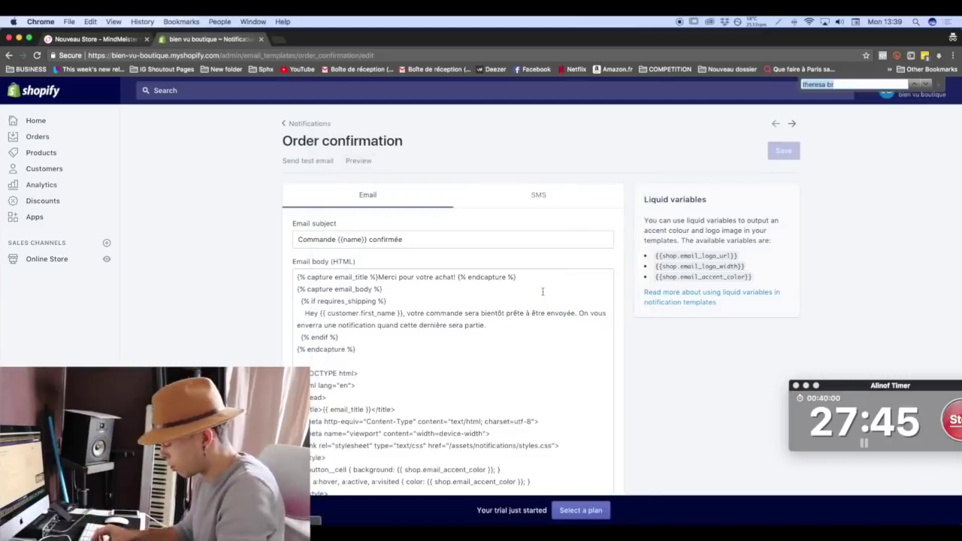
type("view your")
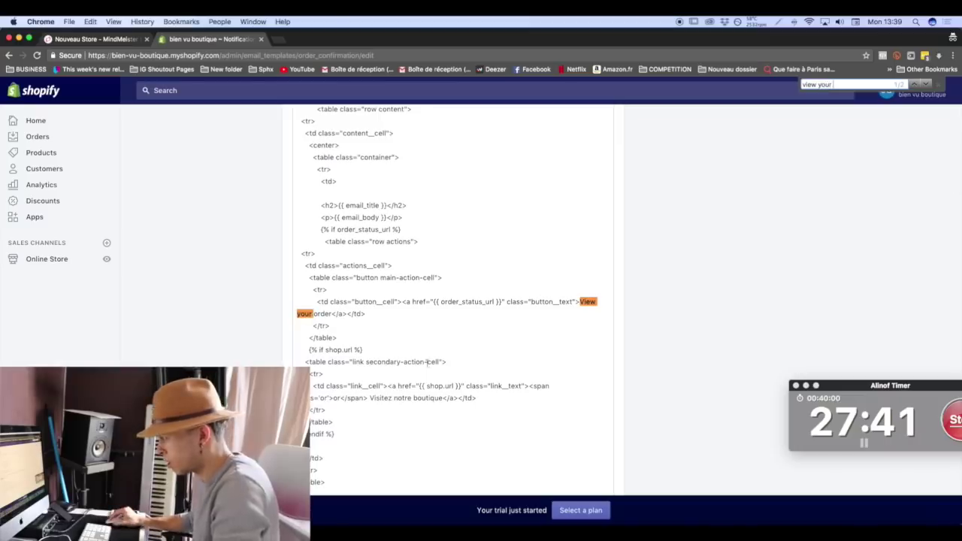
left_click_drag(333, 313, 580, 302)
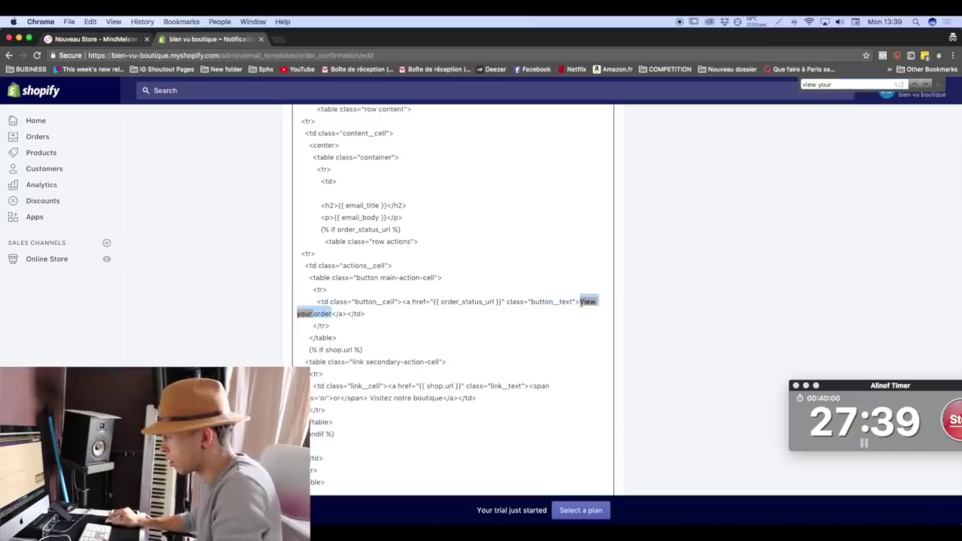
type("Voir")
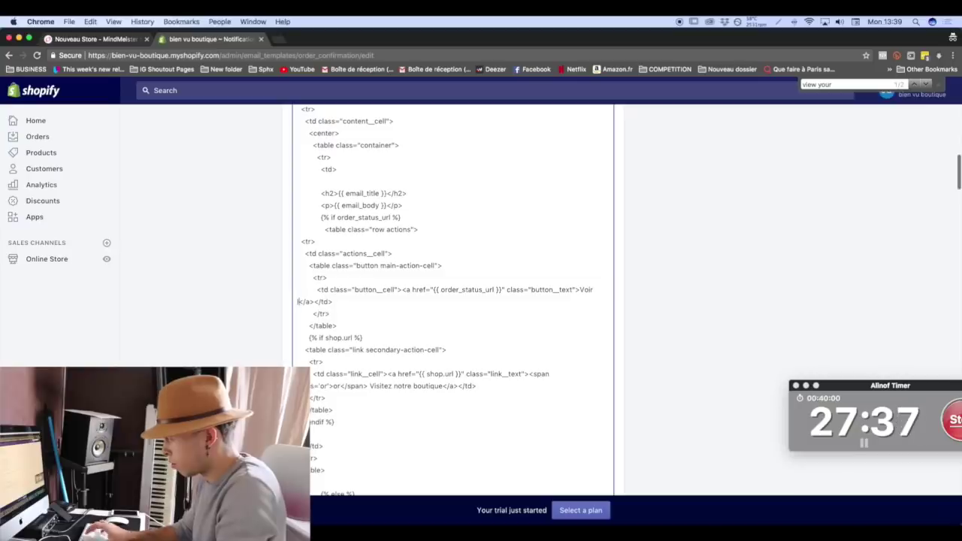
type(" la commande")
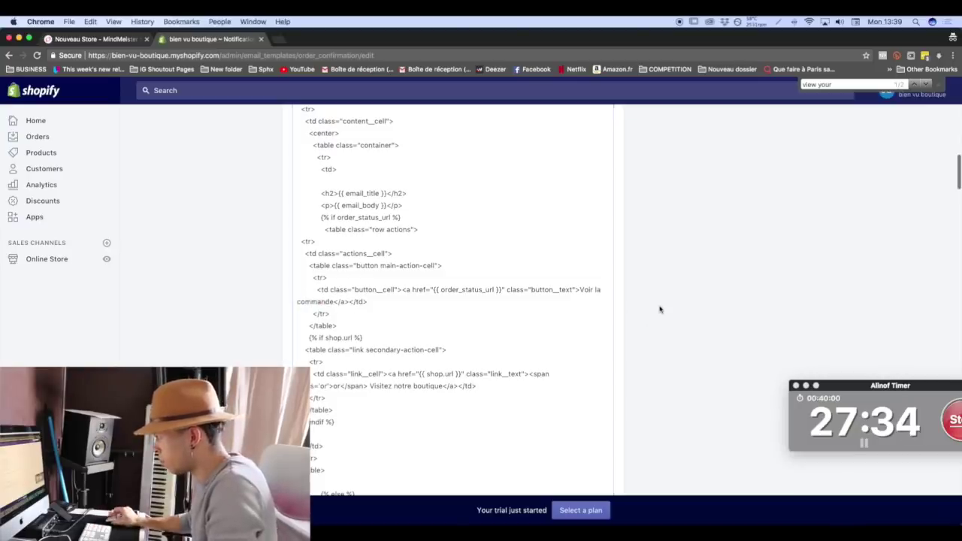
scroll(659, 307, "up", 15)
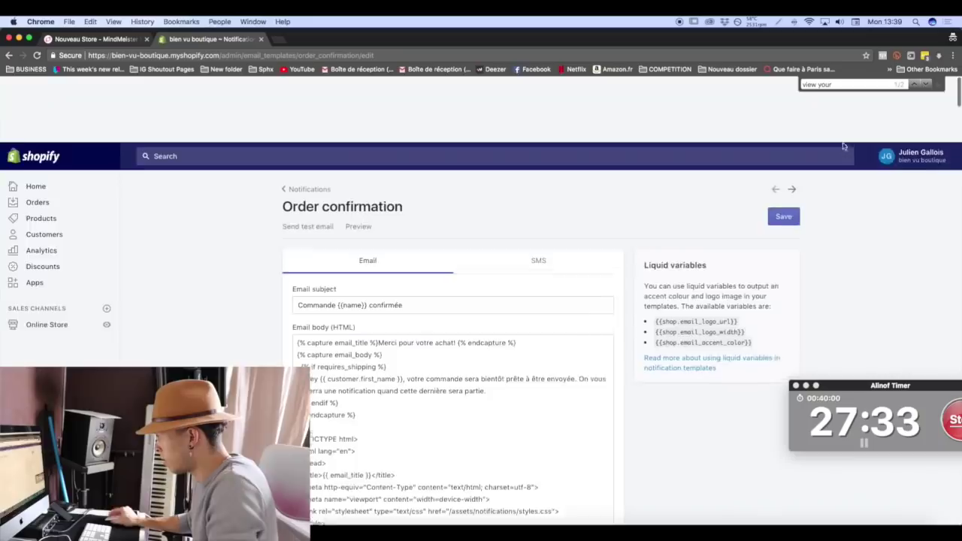
left_click(784, 152)
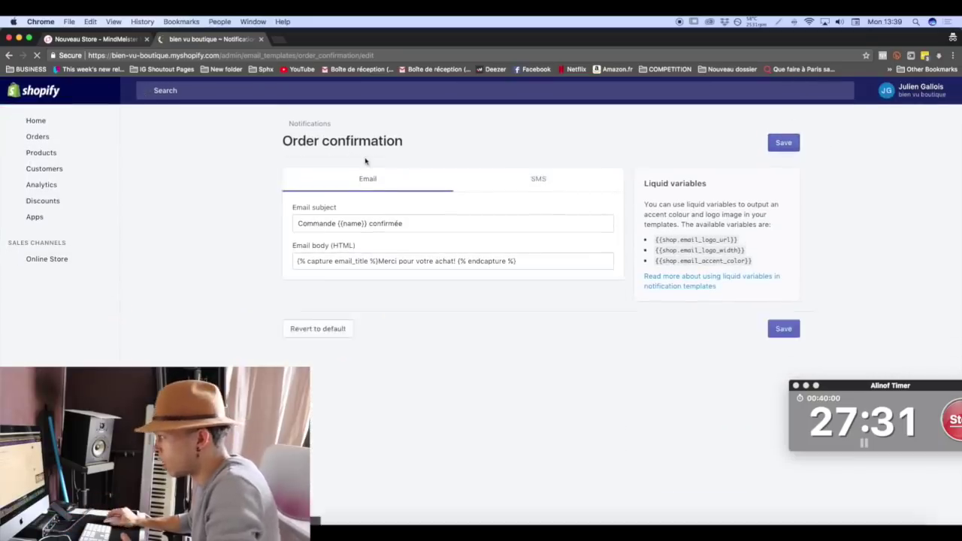
left_click(365, 162)
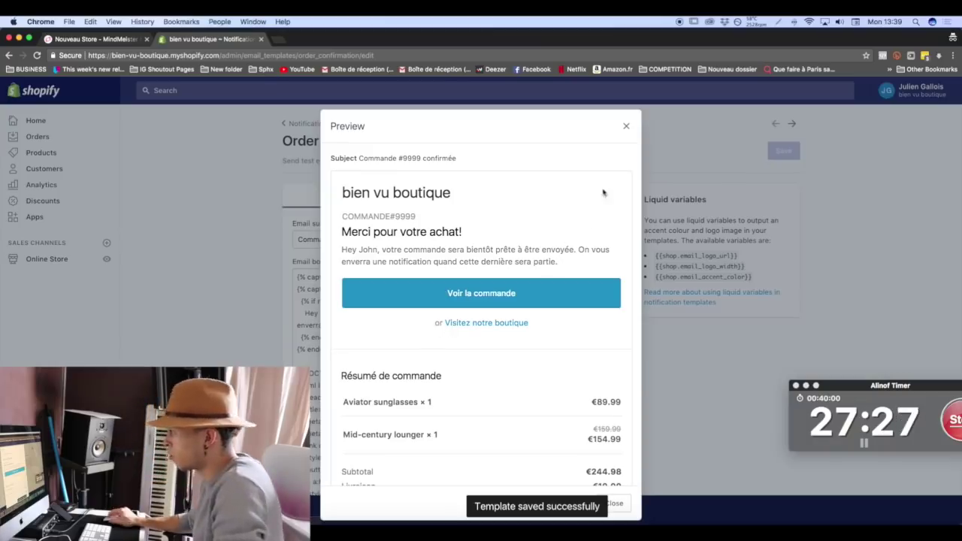
left_click(625, 126)
Find the 'or' before the shop link, rework it, and save the template again.
key("super+f")
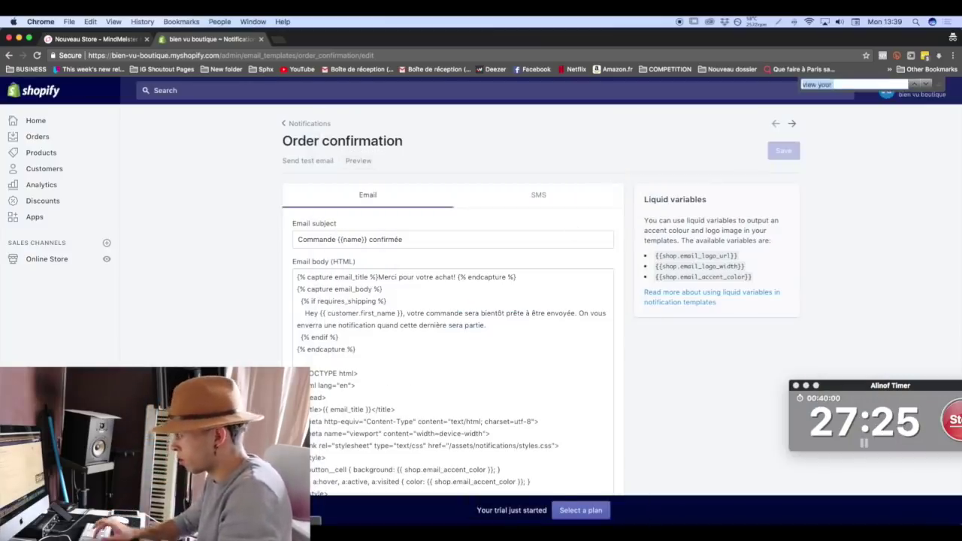
type("or")
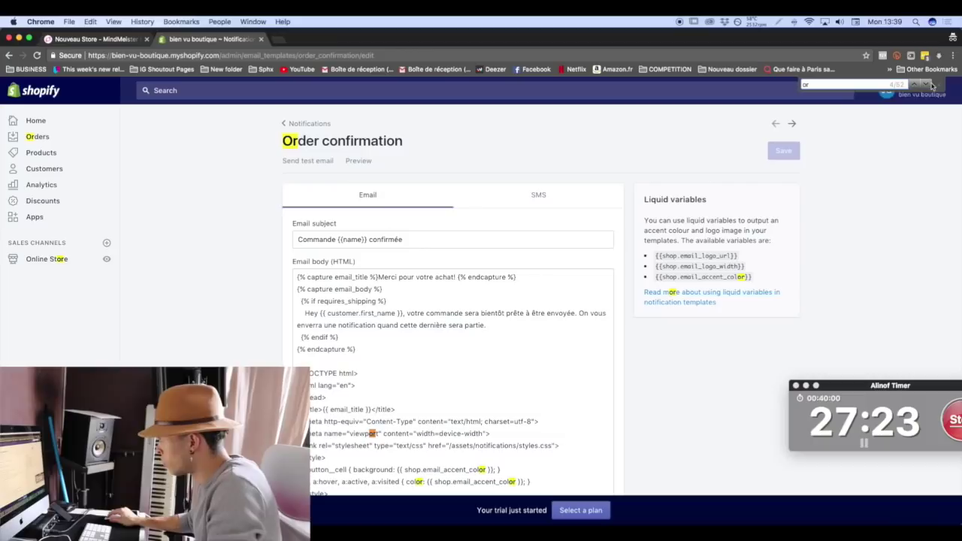
left_click(925, 85)
left_click(924, 85)
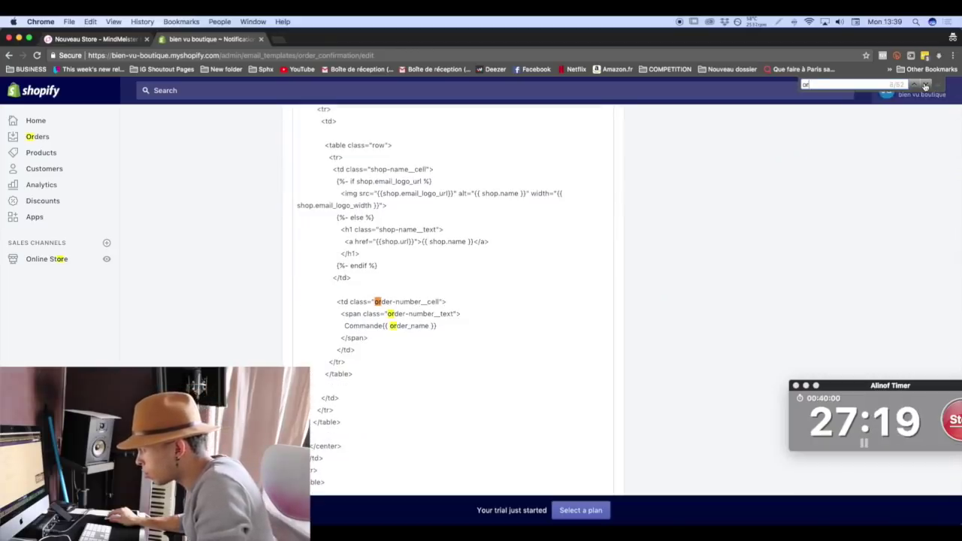
left_click(925, 84)
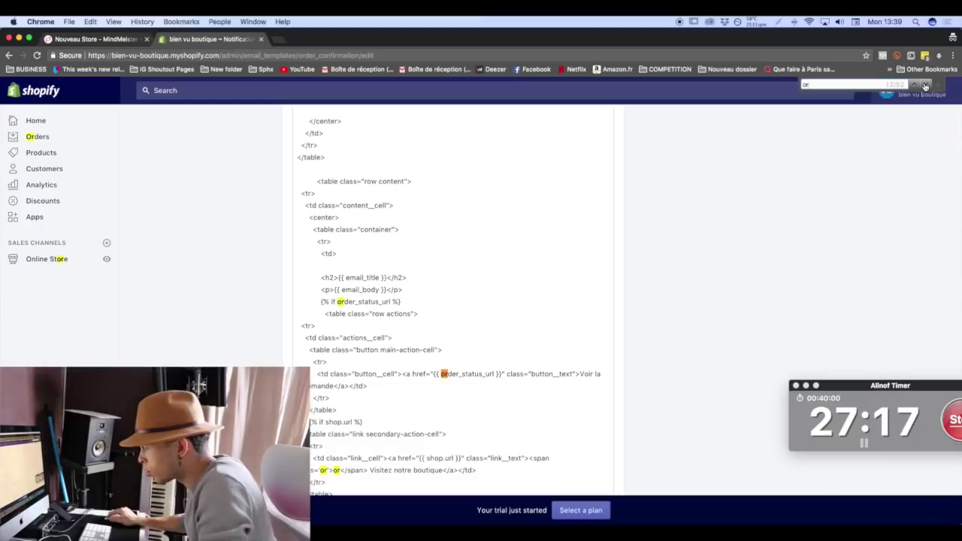
left_click(925, 86)
left_click(344, 470)
scroll(335, 470, "down", 2)
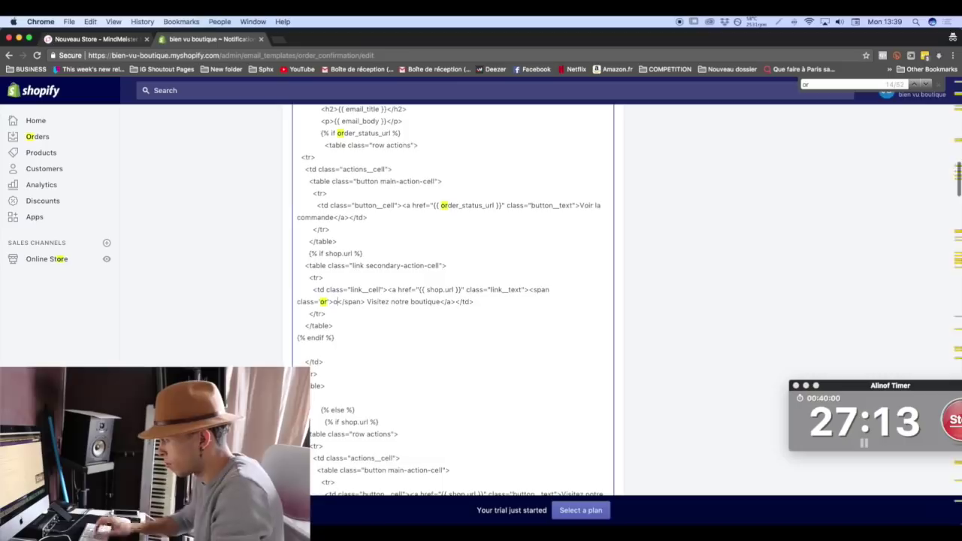
scroll(945, 91, "up", 15)
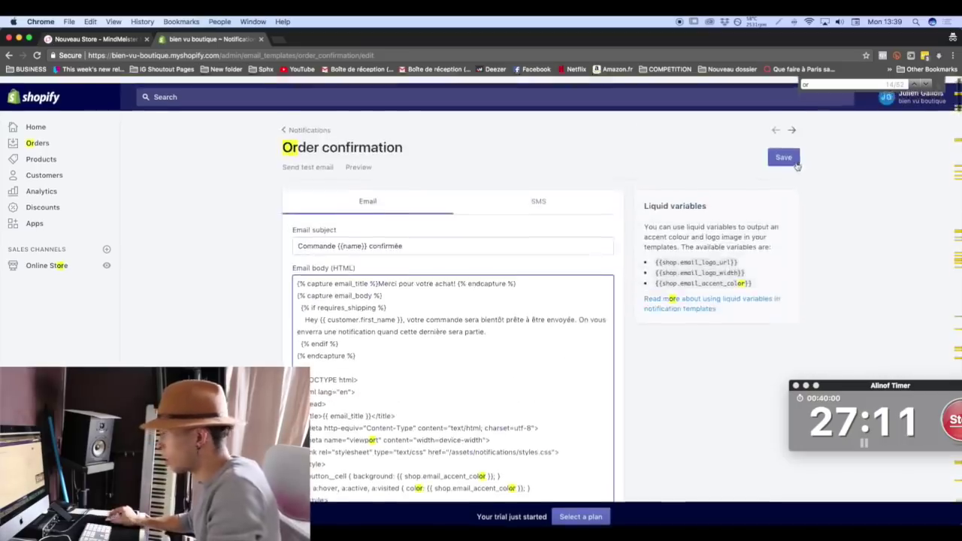
left_click(787, 152)
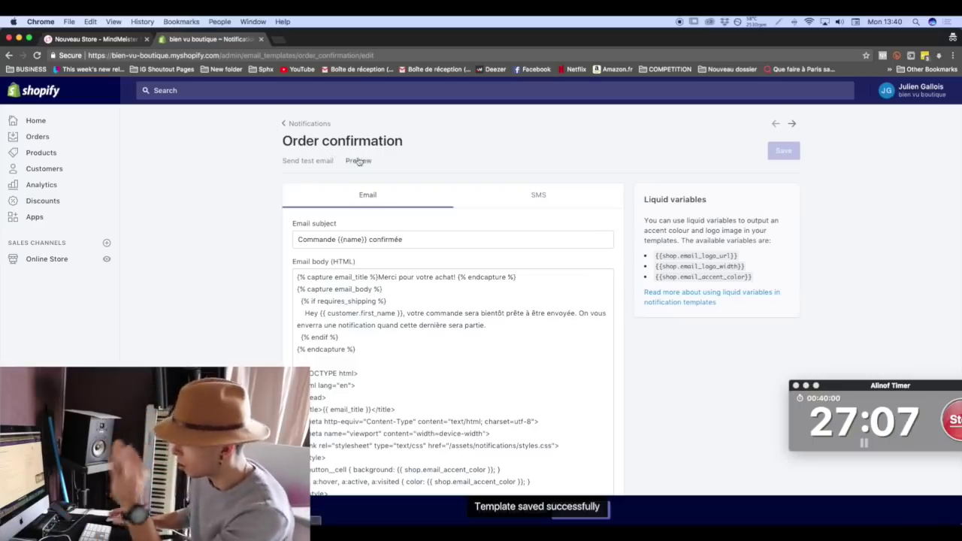
Preview the final French email, check the Customer information heading, and close the preview.
left_click(358, 160)
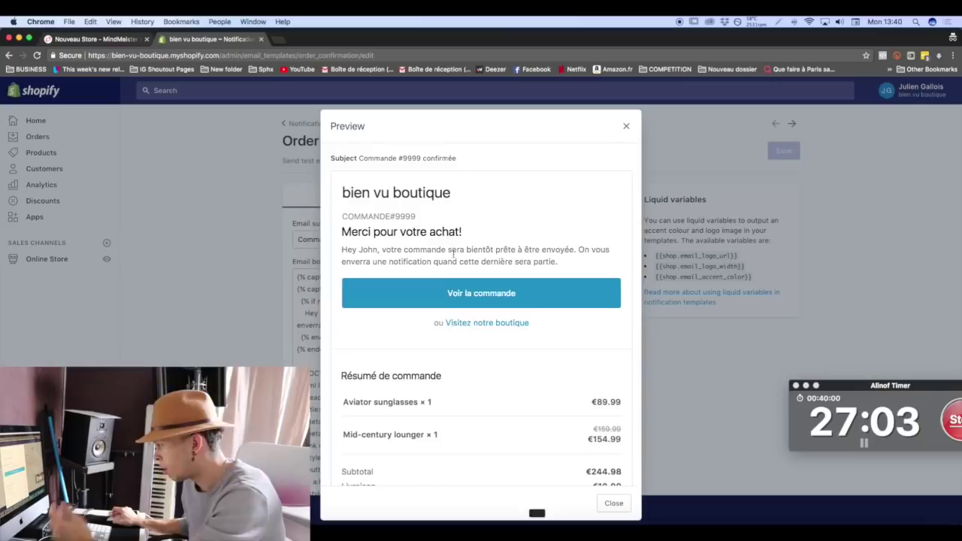
scroll(458, 282, "down", 2)
scroll(396, 368, "down", 2)
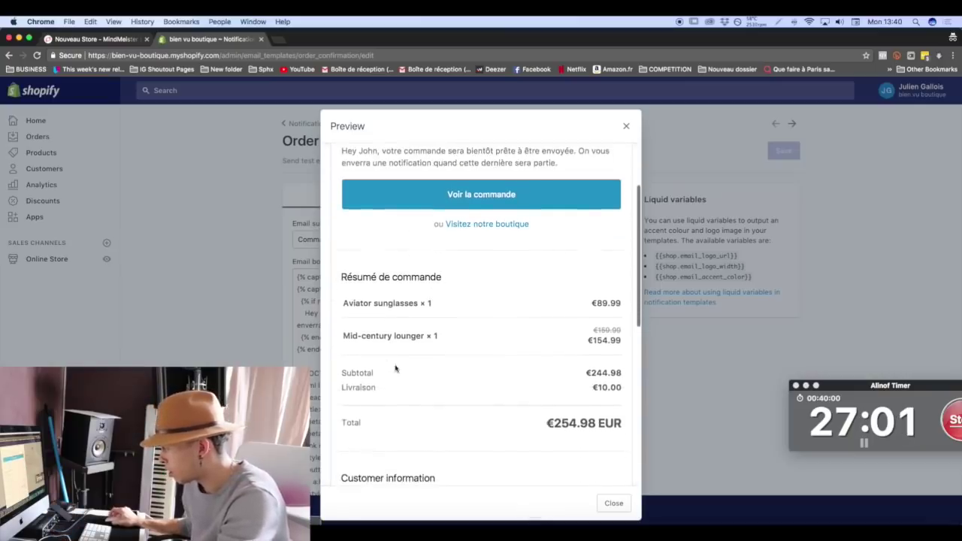
scroll(384, 373, "down", 4)
scroll(384, 372, "down", 10)
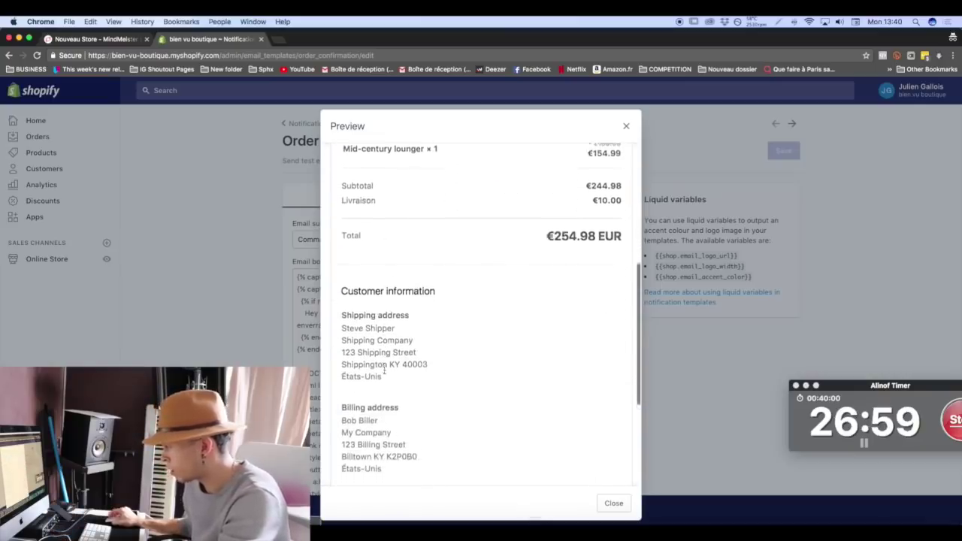
scroll(419, 419, "up", 5)
left_click_drag(341, 224, 485, 232)
key("super+c")
left_click(613, 503)
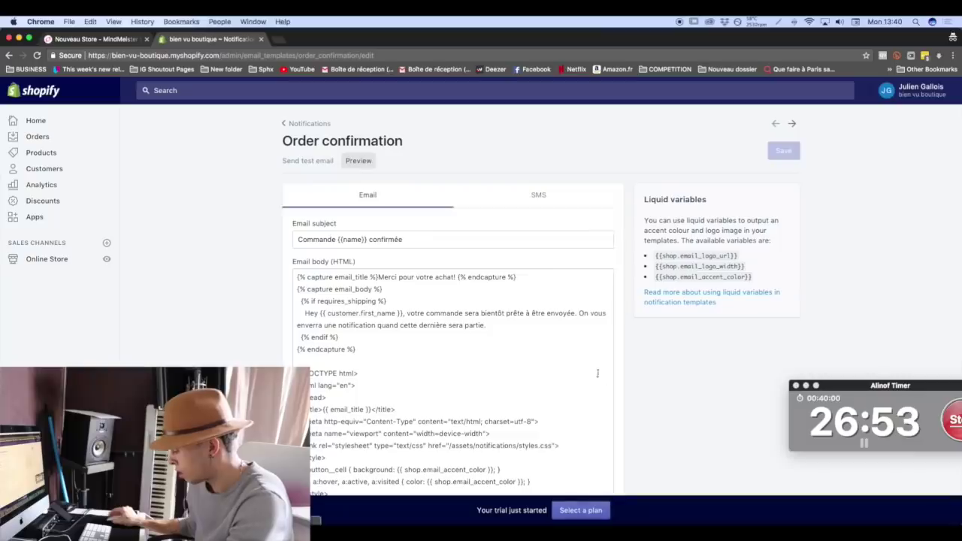
Search the template code for the 'Customer information' text.
key("super+f")
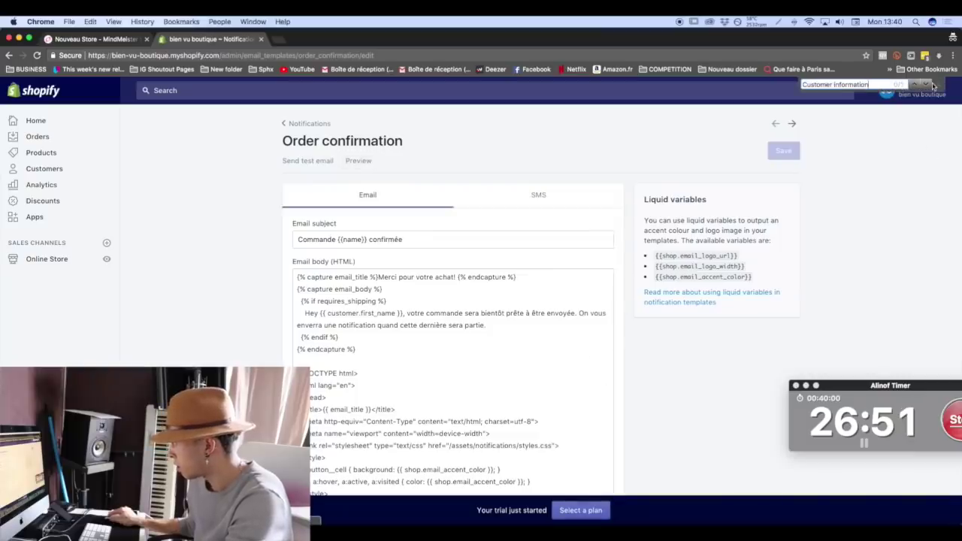
scroll(490, 270, "down", 20)
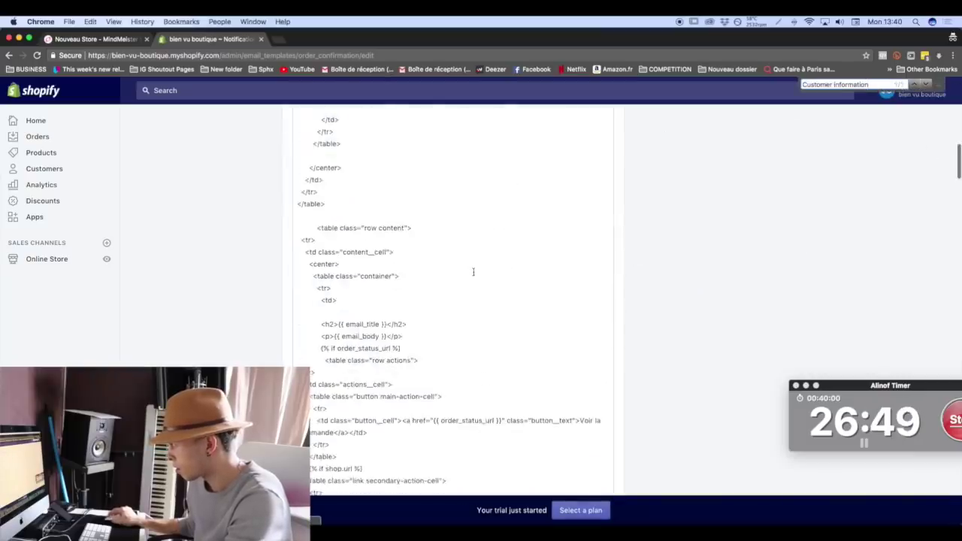
scroll(473, 271, "down", 15)
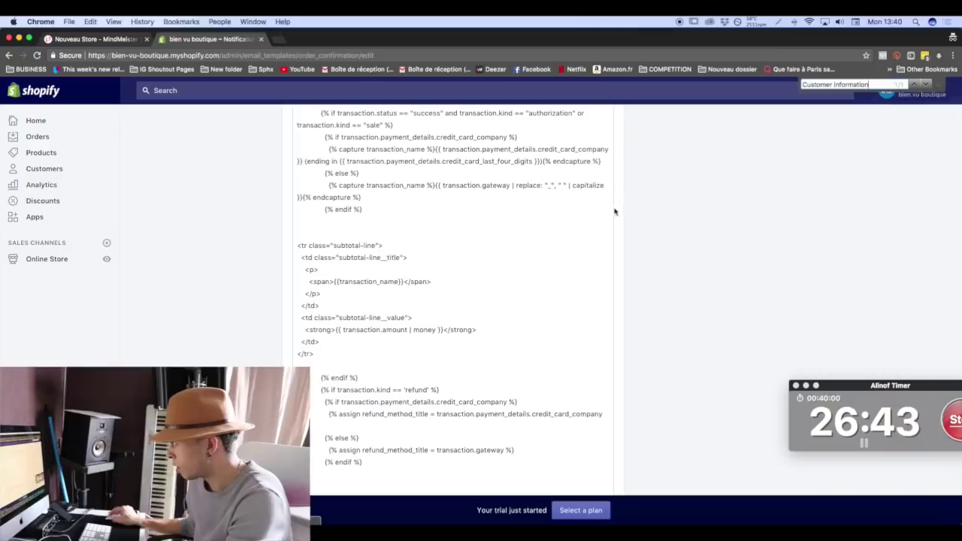
left_click(557, 215)
key("super+f")
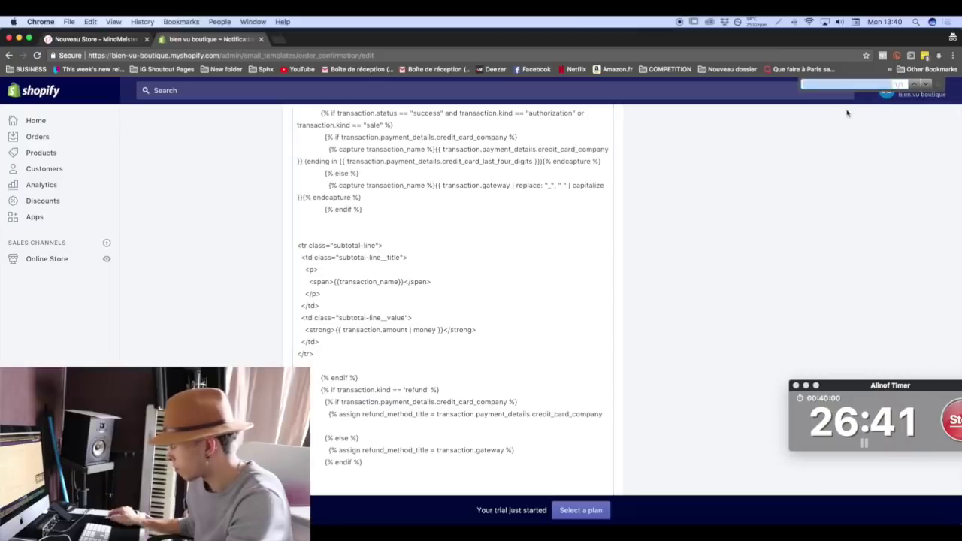
key("super+v")
scroll(326, 363, "down", 20)
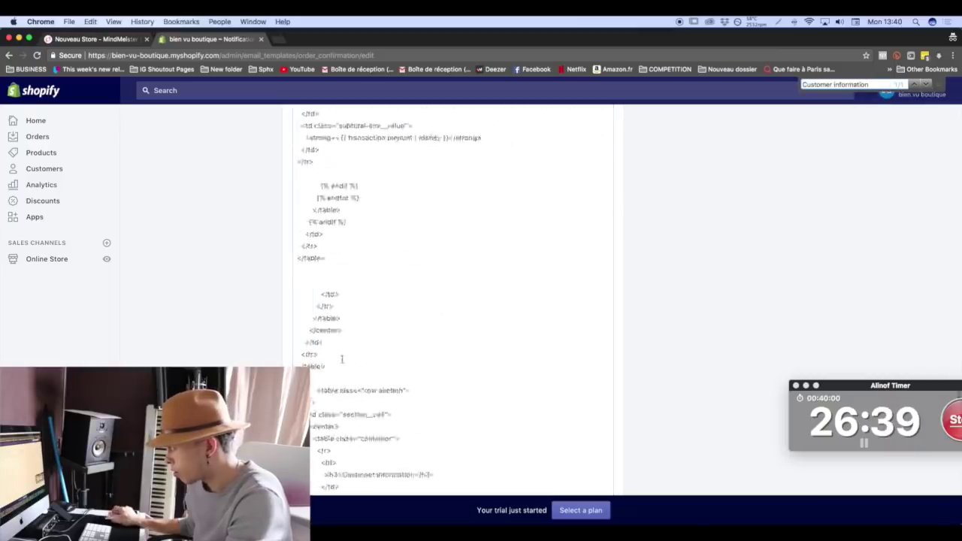
scroll(326, 363, "up", 15)
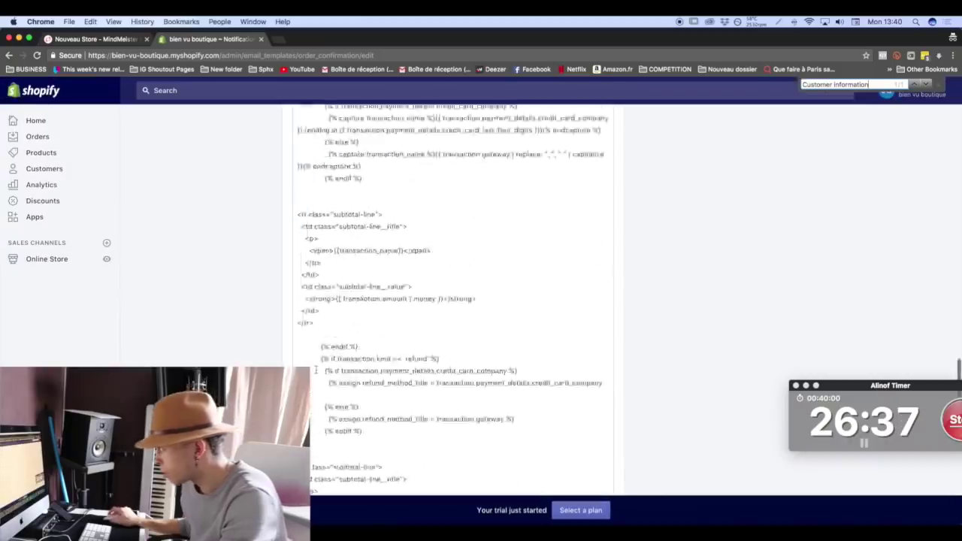
left_click(936, 87)
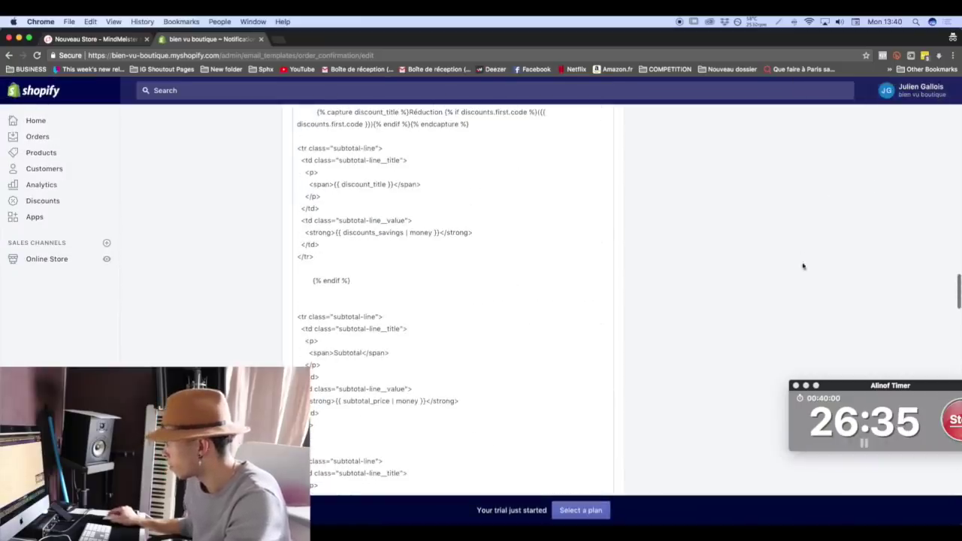
Scroll the email body HTML to find untranslated Subtotal, Total and Refund labels.
key("super+f")
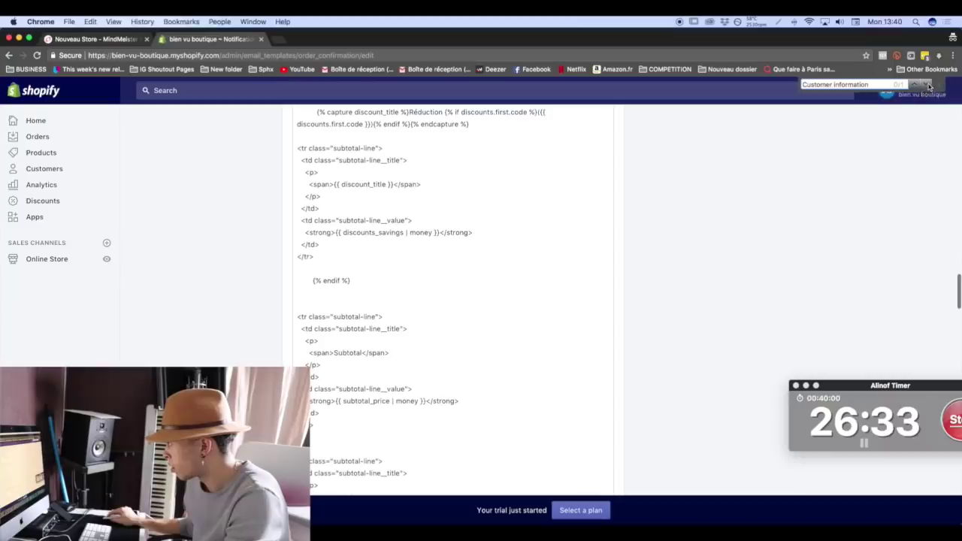
scroll(416, 295, "down", 10)
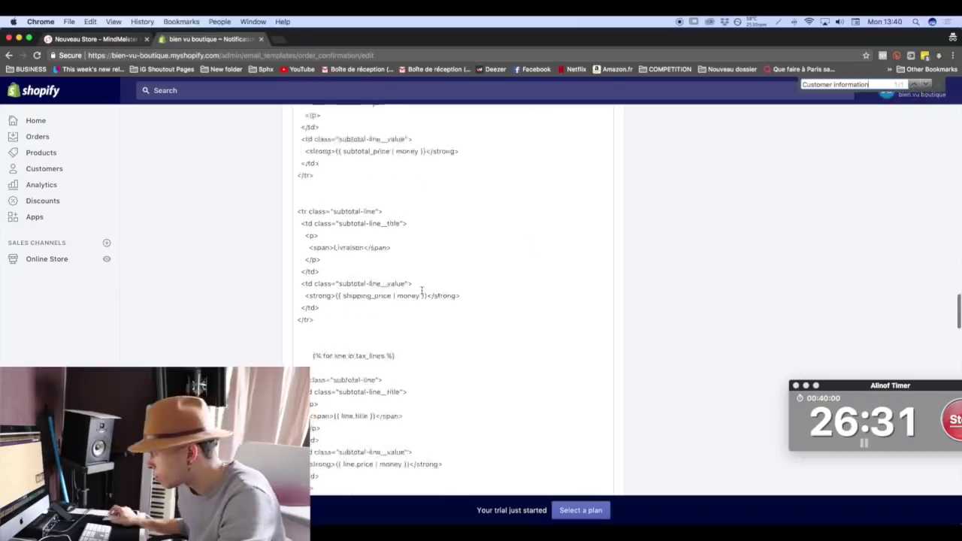
scroll(416, 295, "up", 10)
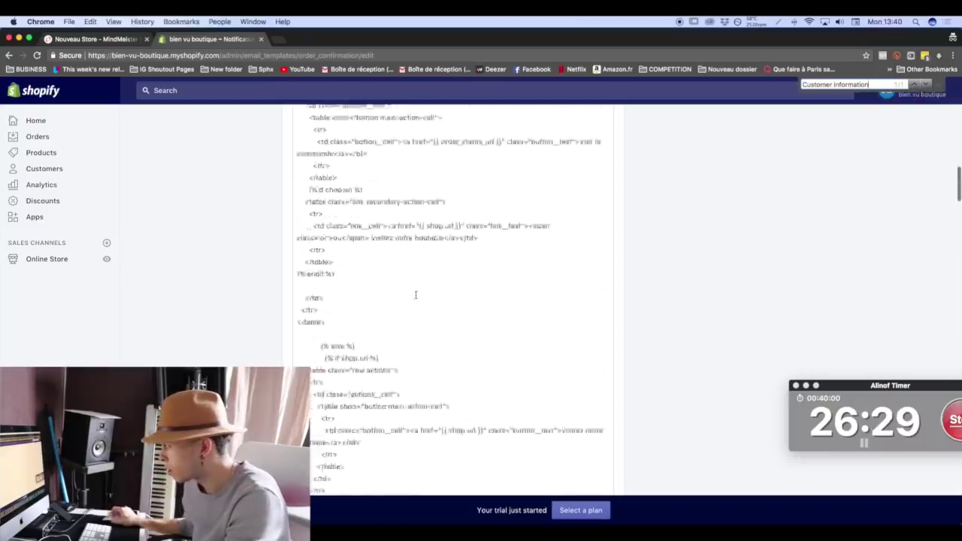
scroll(413, 294, "down", 6)
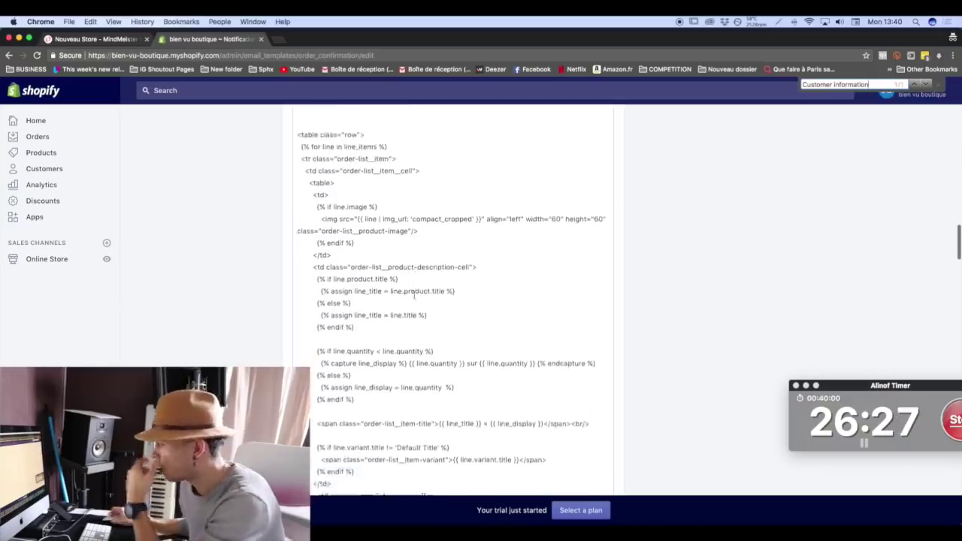
scroll(411, 294, "down", 8)
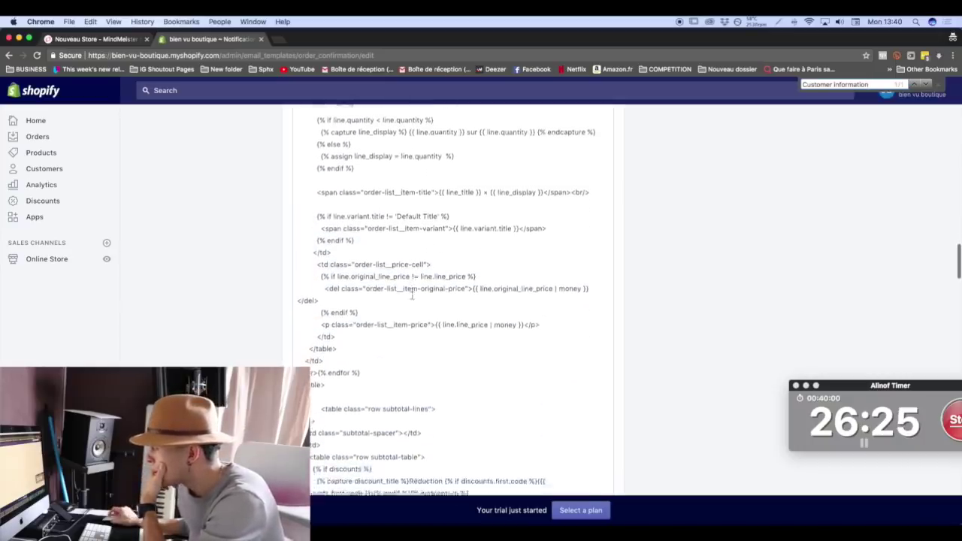
scroll(410, 295, "down", 8)
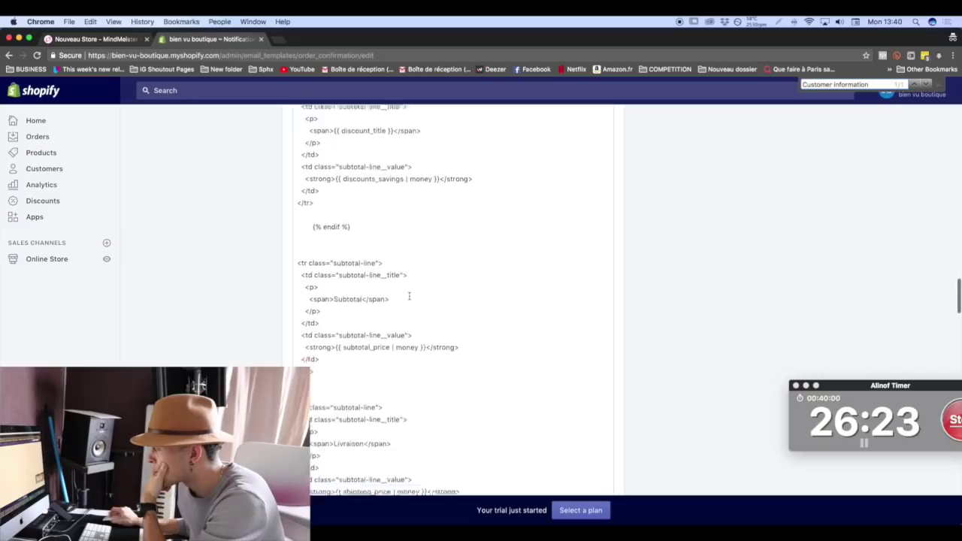
scroll(410, 295, "down", 8)
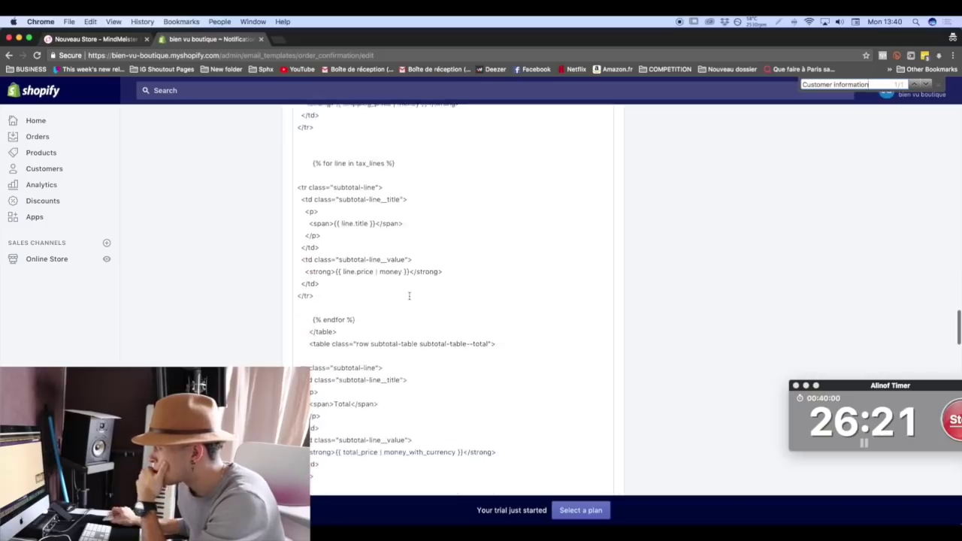
scroll(410, 295, "down", 8)
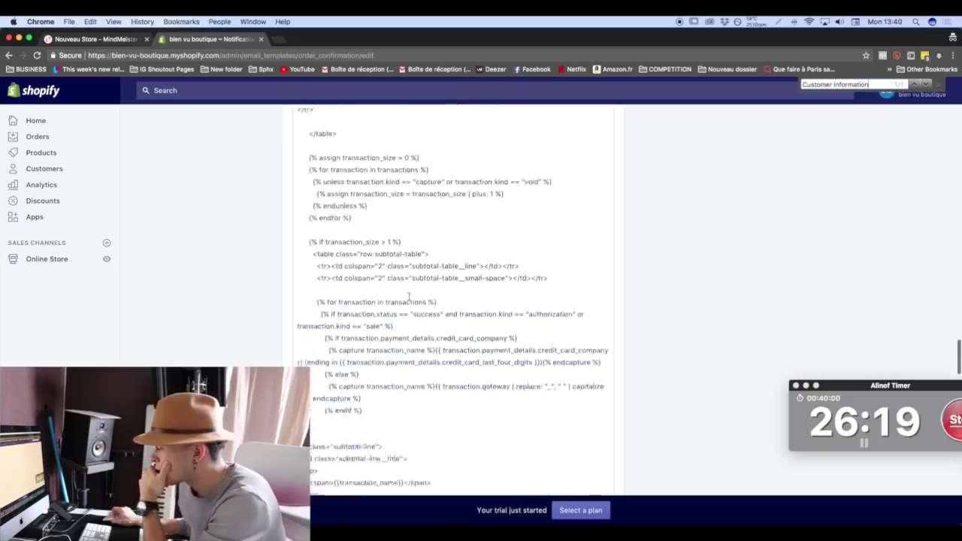
scroll(409, 295, "down", 8)
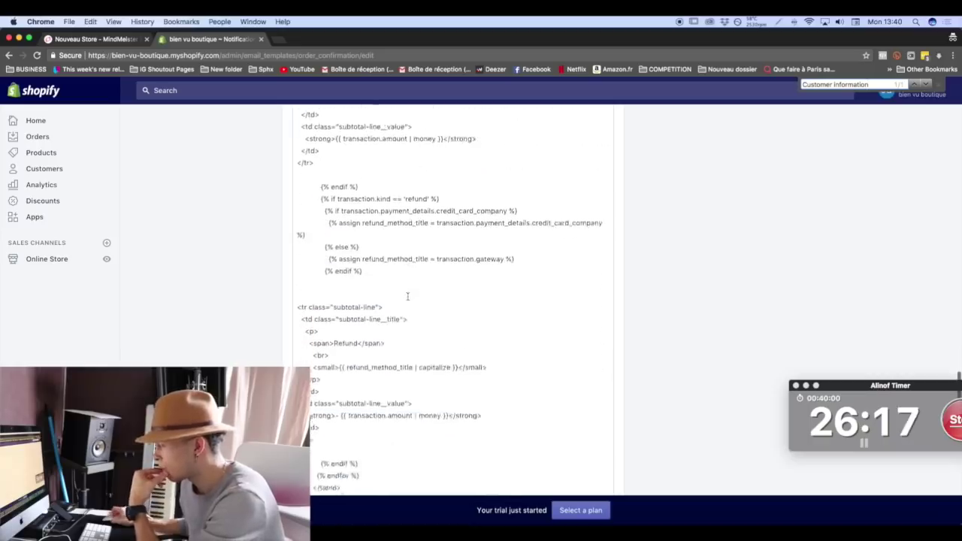
Replace 'Refund' with 'Remboursement' and start retyping the Customer information heading.
left_click_drag(360, 274, 339, 272)
type("Re")
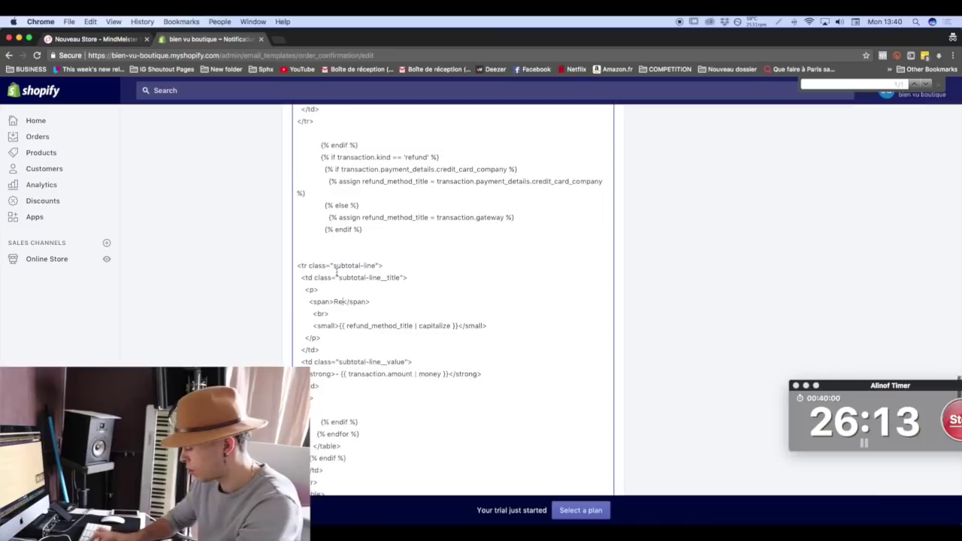
type("mboursemen")
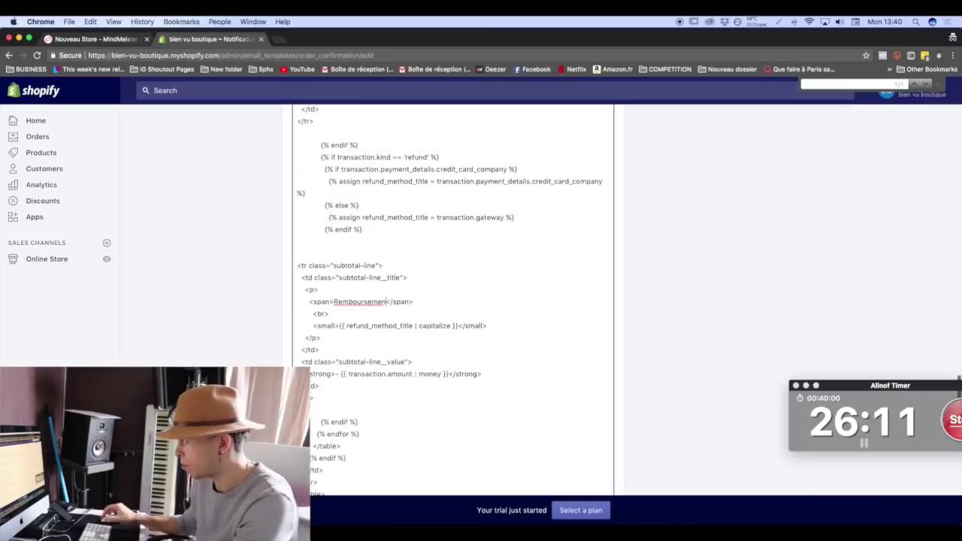
type("t")
scroll(451, 300, "down", 10)
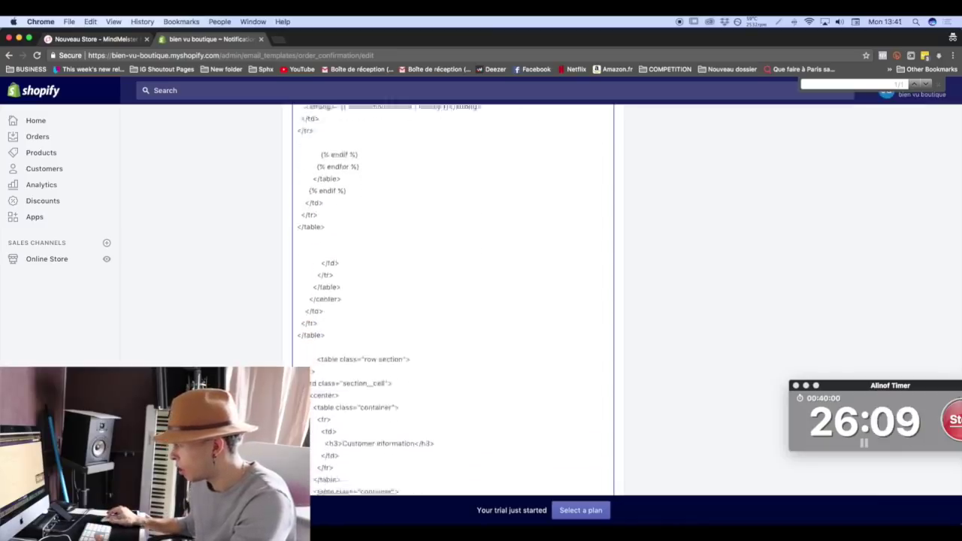
scroll(336, 270, "down", 2)
left_click_drag(416, 282, 367, 282)
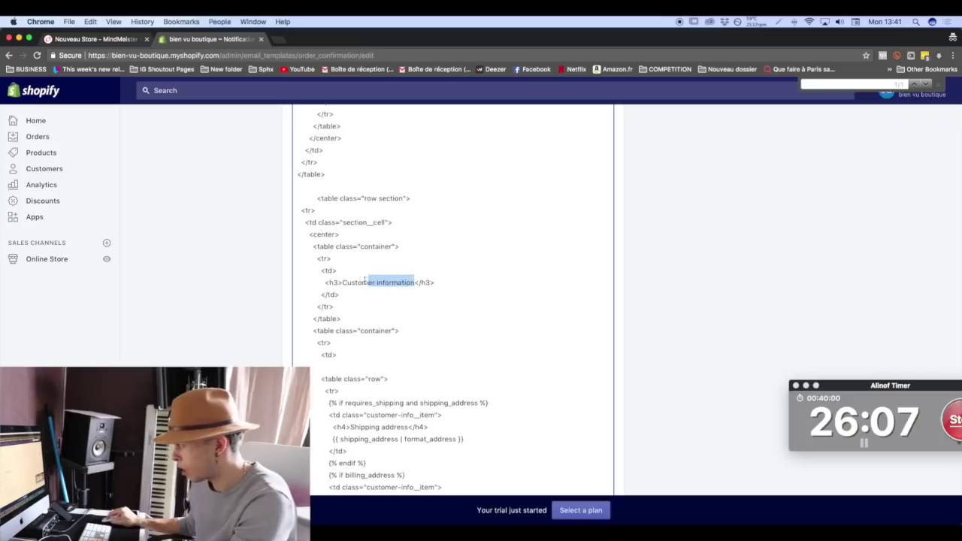
type("In")
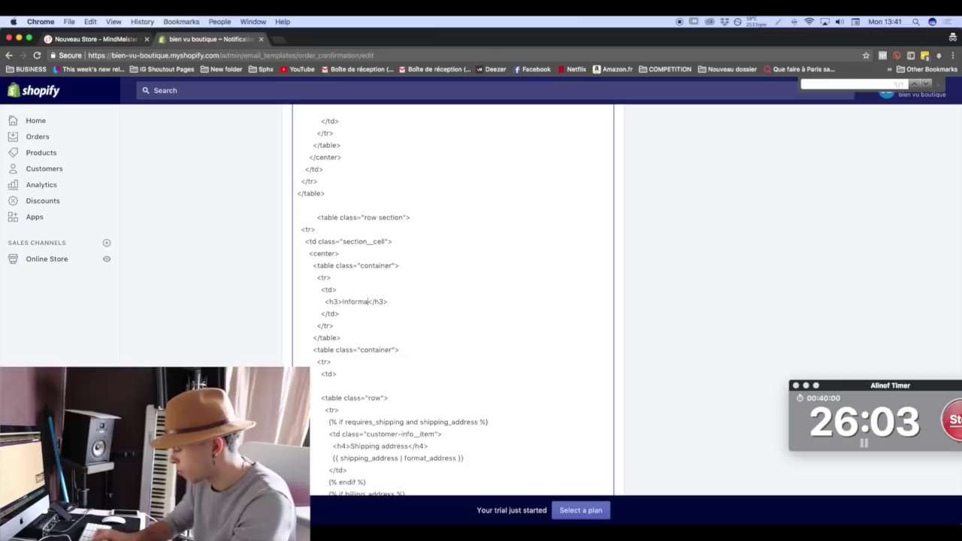
Translate the headings to 'Adresse de livraison', 'Adresse de facturation' and 'Méthode de livraison'.
scroll(351, 281, "down", 10)
scroll(351, 282, "down", 1)
left_click_drag(407, 296, 351, 294)
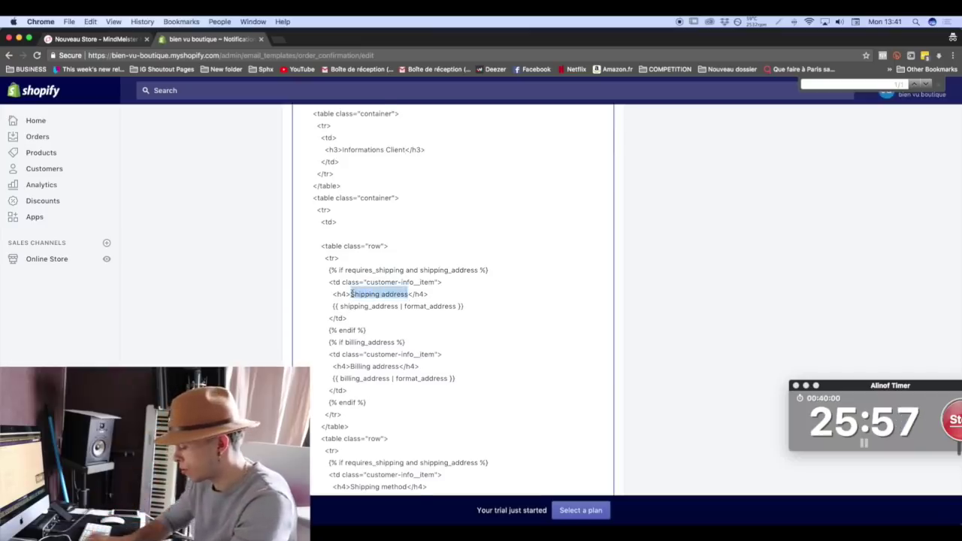
type("Adresse de livraison")
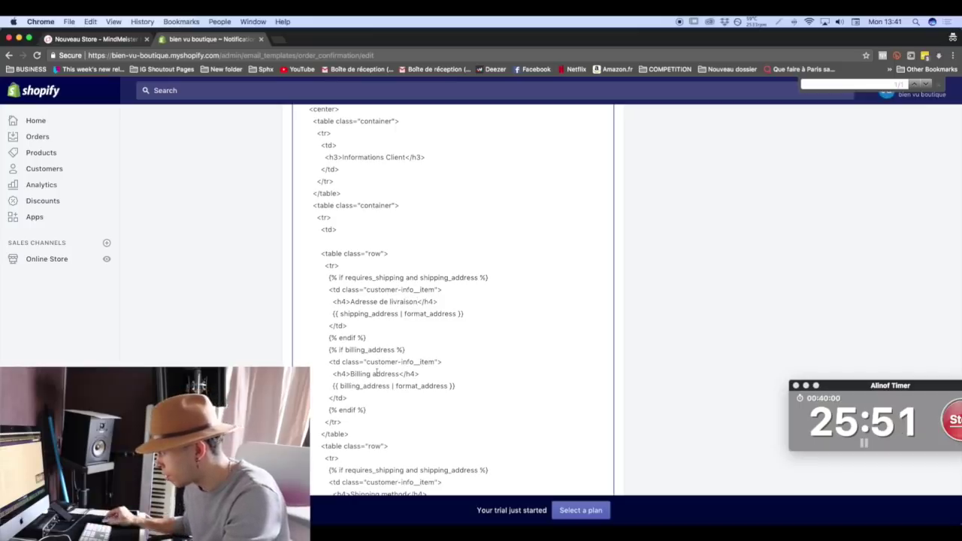
left_click_drag(396, 374, 350, 373)
type("Adre")
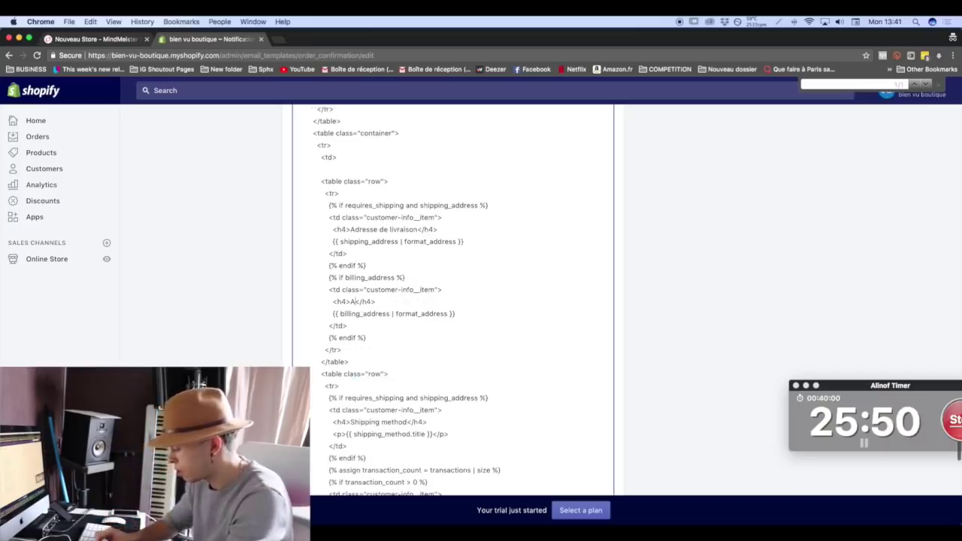
type("sse de factu")
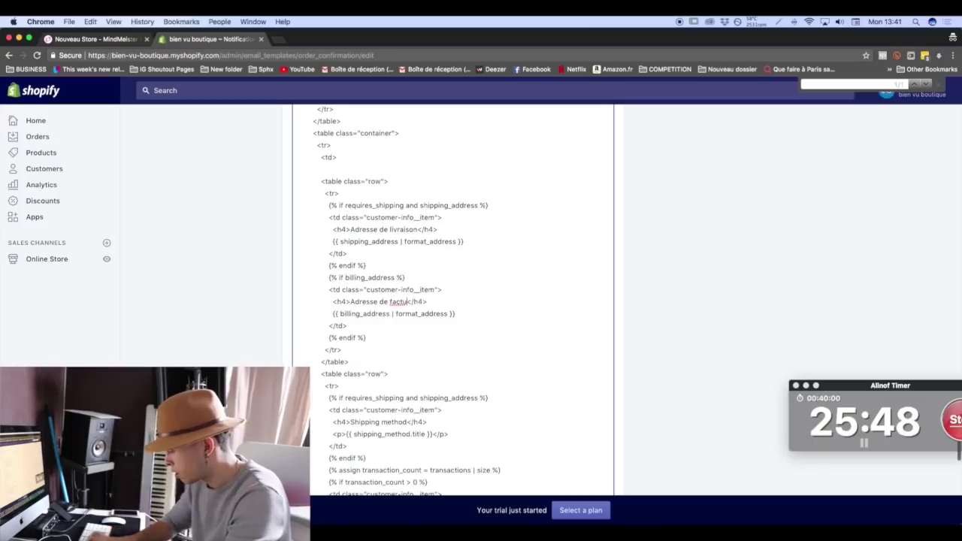
type("rati")
scroll(426, 301, "down", 5)
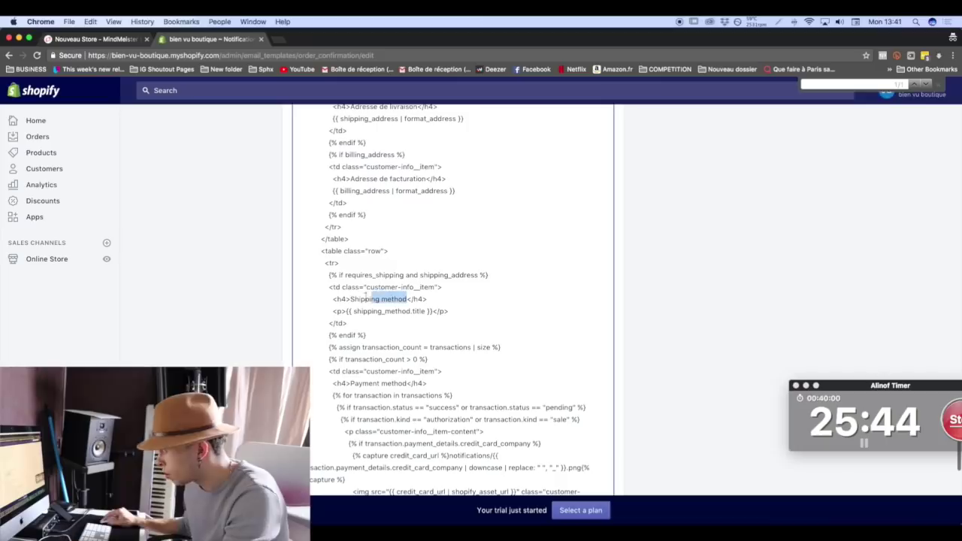
left_click_drag(366, 296, 352, 298)
type("Méthod")
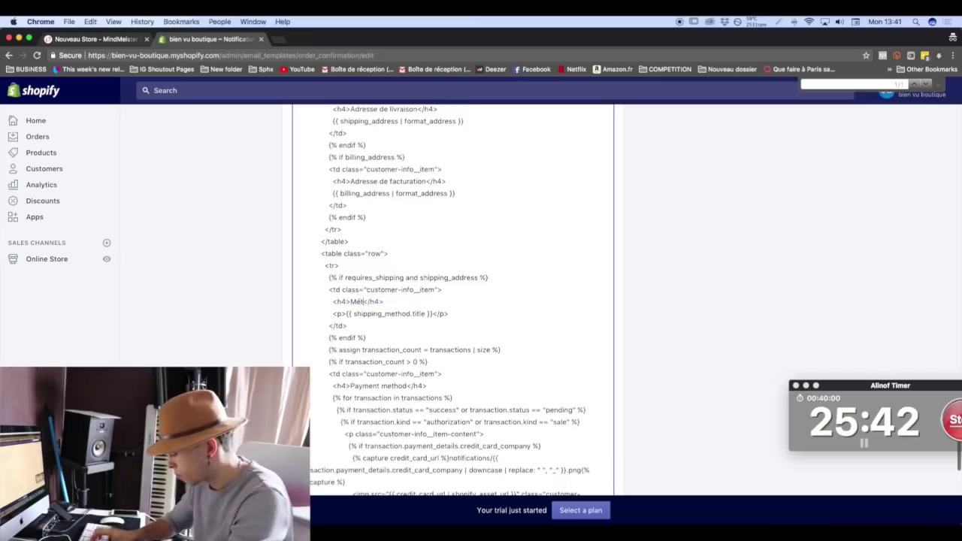
type("e de livraison")
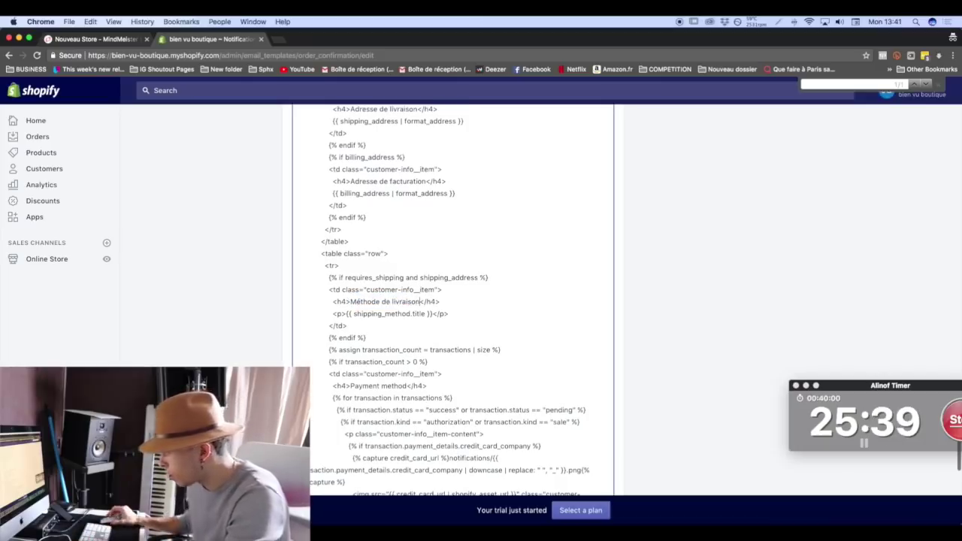
scroll(353, 412, "down", 10)
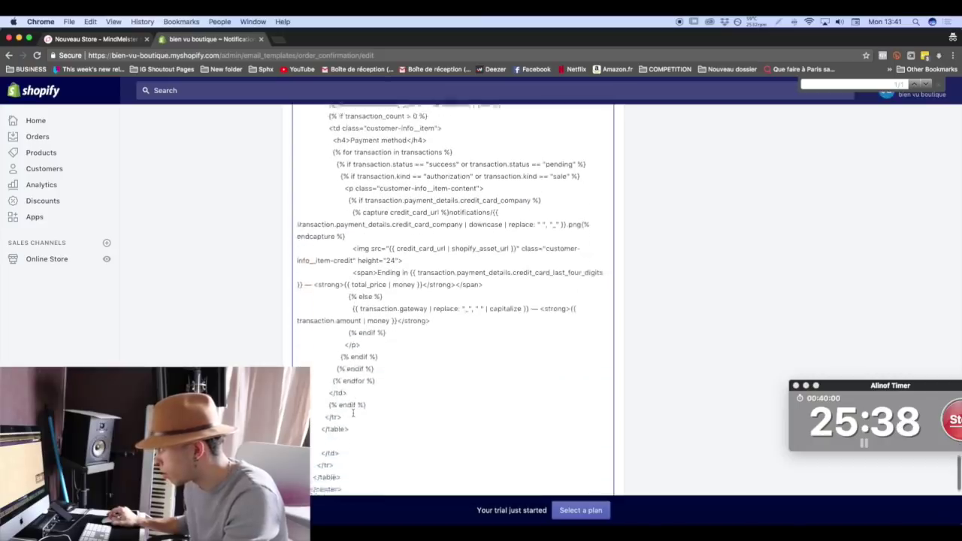
scroll(352, 412, "down", 6)
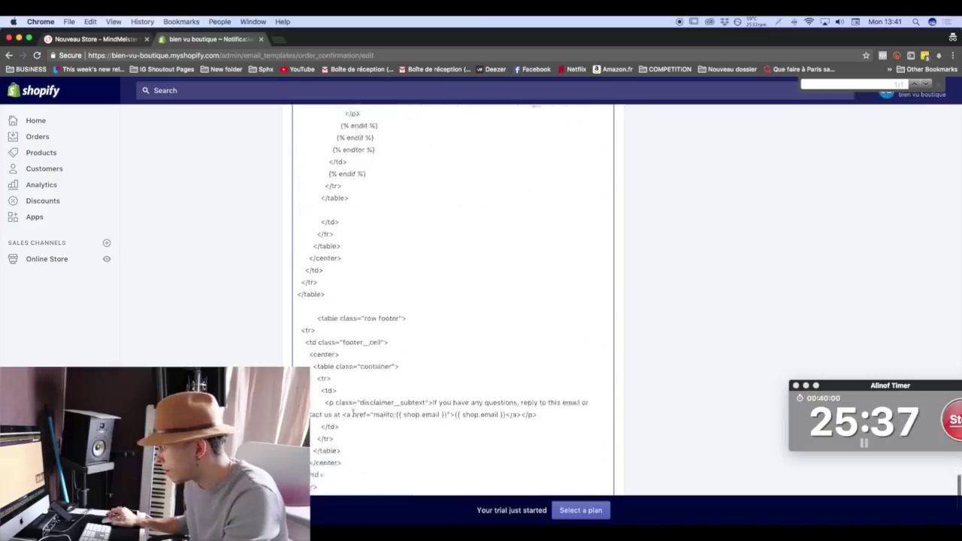
Replace the English footer disclaimer with 'Si vous avez des questions, merci de nous contacter à'.
double_click(435, 359)
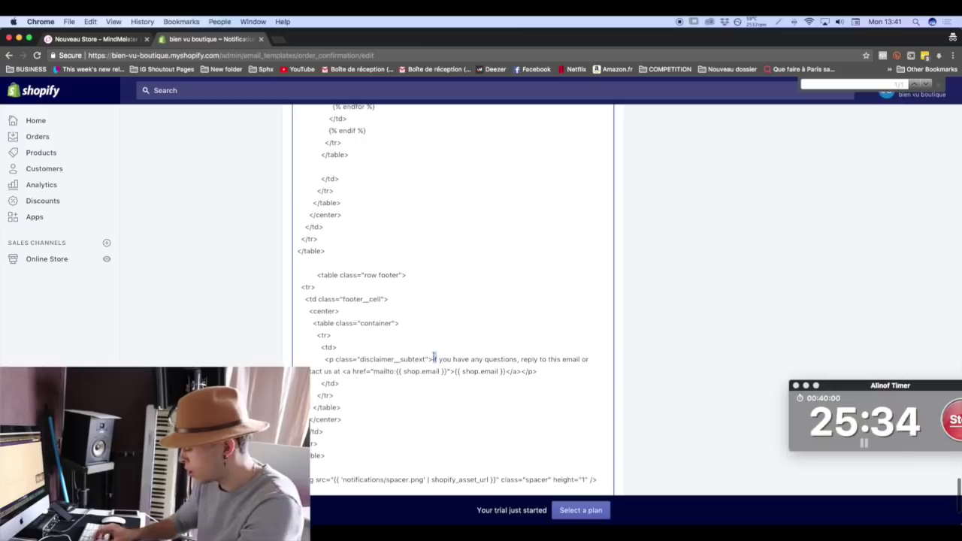
scroll(434, 358, "down", 2)
type("Si vous av")
type("ez des questions,")
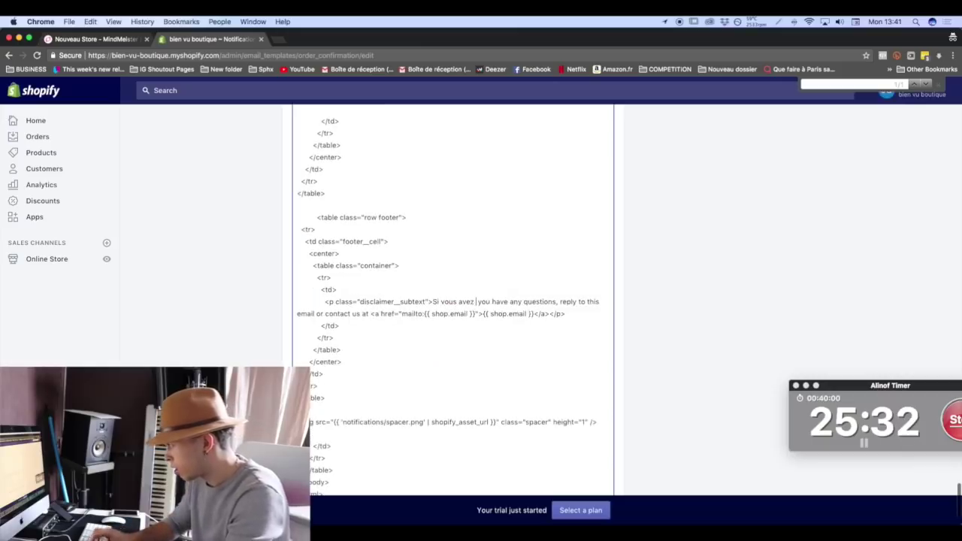
type(" merci de")
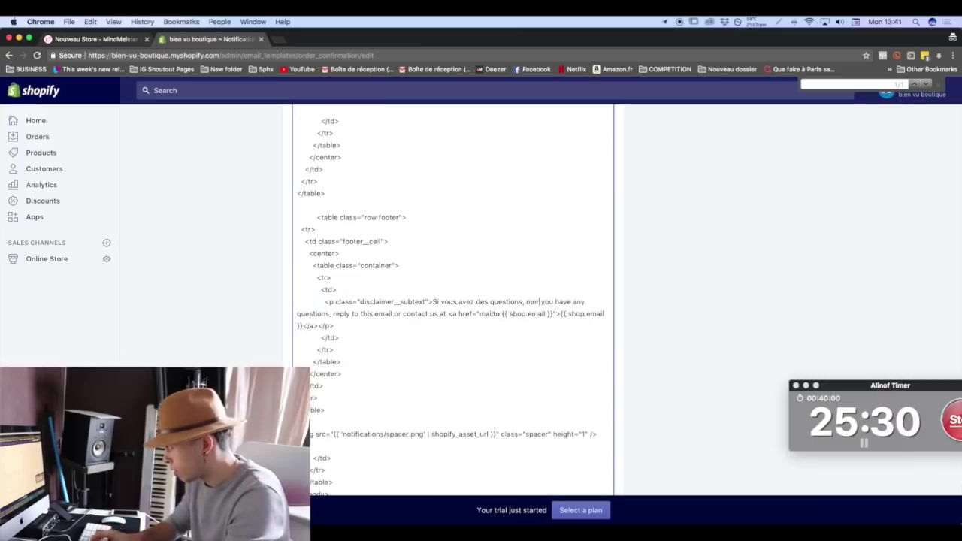
key("BackSpace")
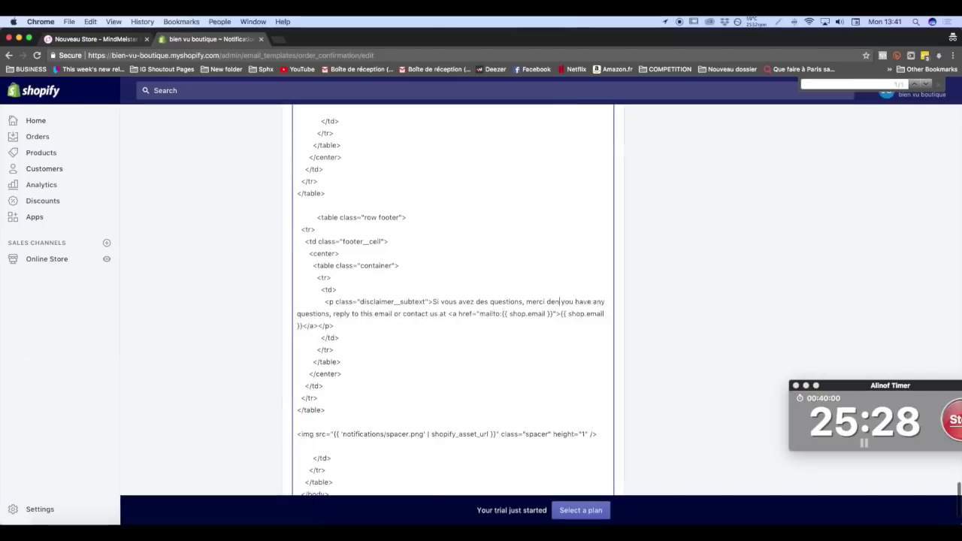
type("nous contact")
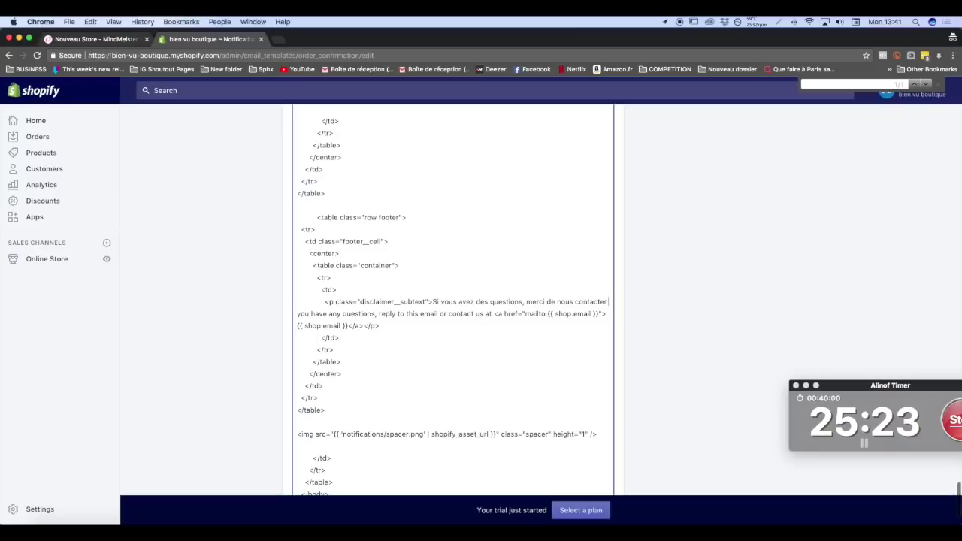
type("er à")
left_click_drag(500, 301, 303, 301)
key("BackSpace")
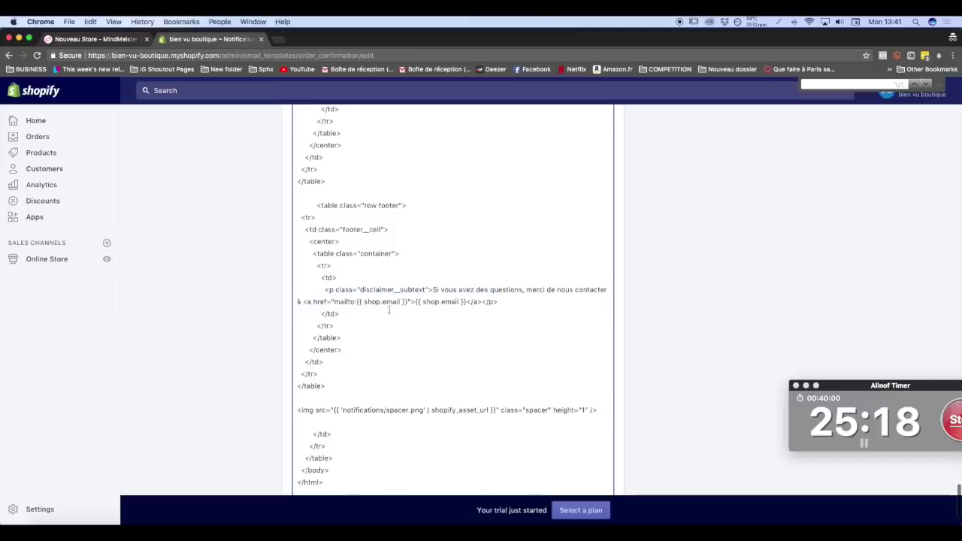
scroll(752, 229, "up", 20)
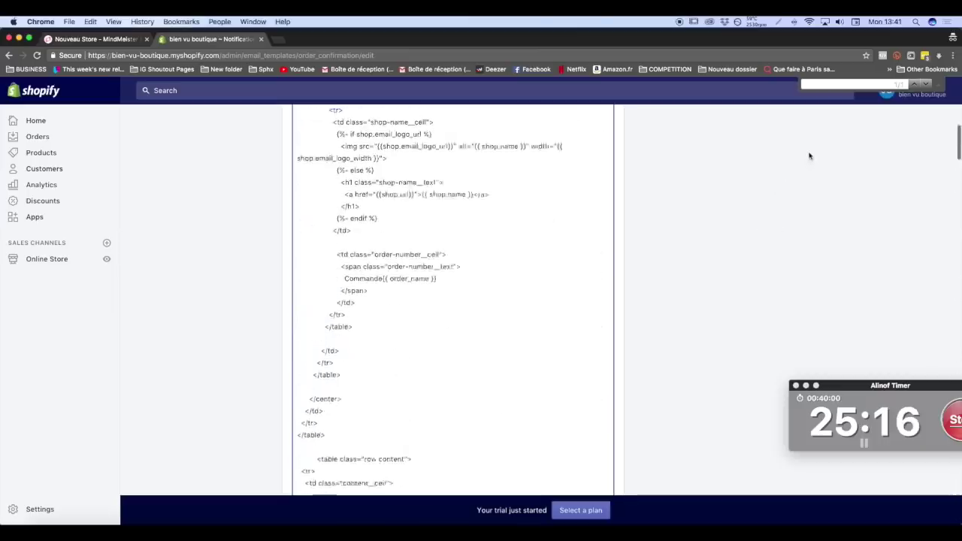
Save the order confirmation template, then review the French email in the preview and close it.
left_click(785, 154)
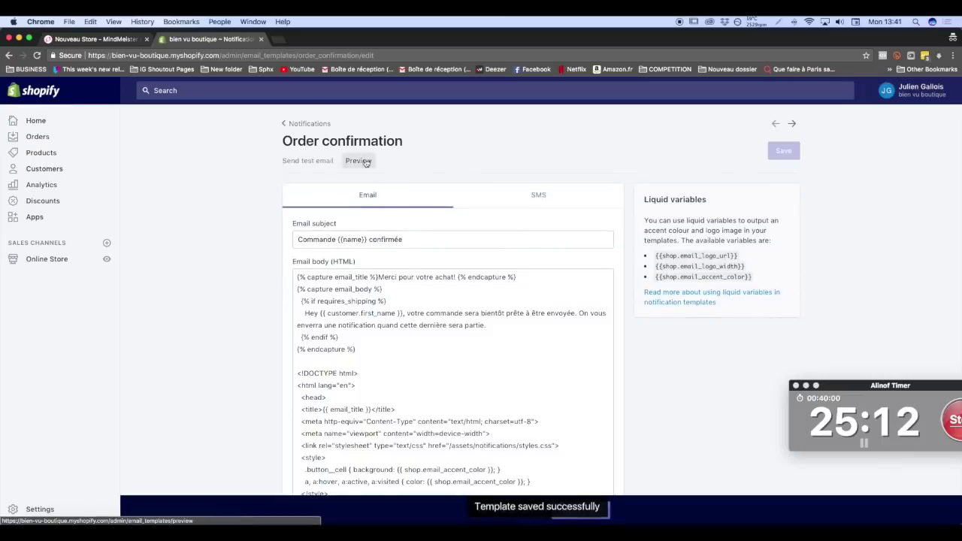
left_click(366, 163)
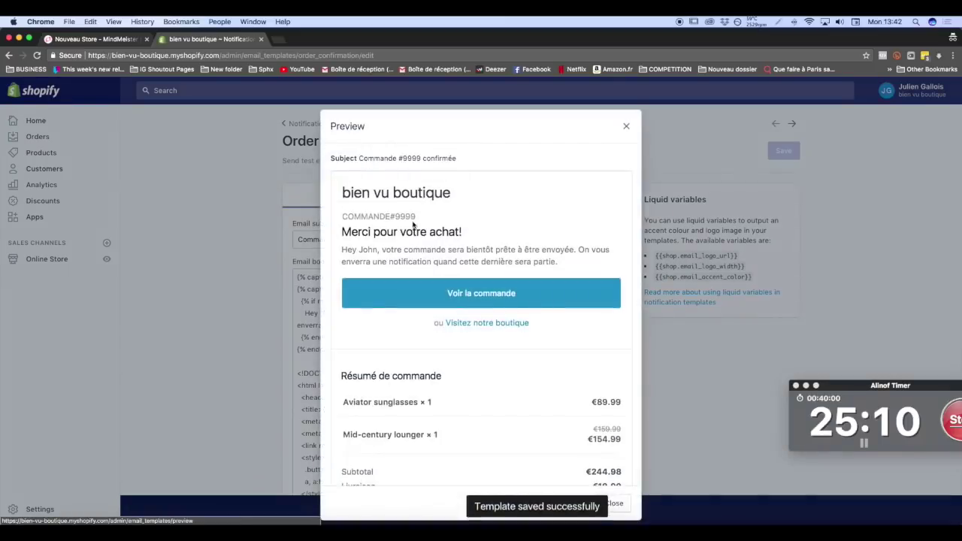
scroll(413, 223, "down", 10)
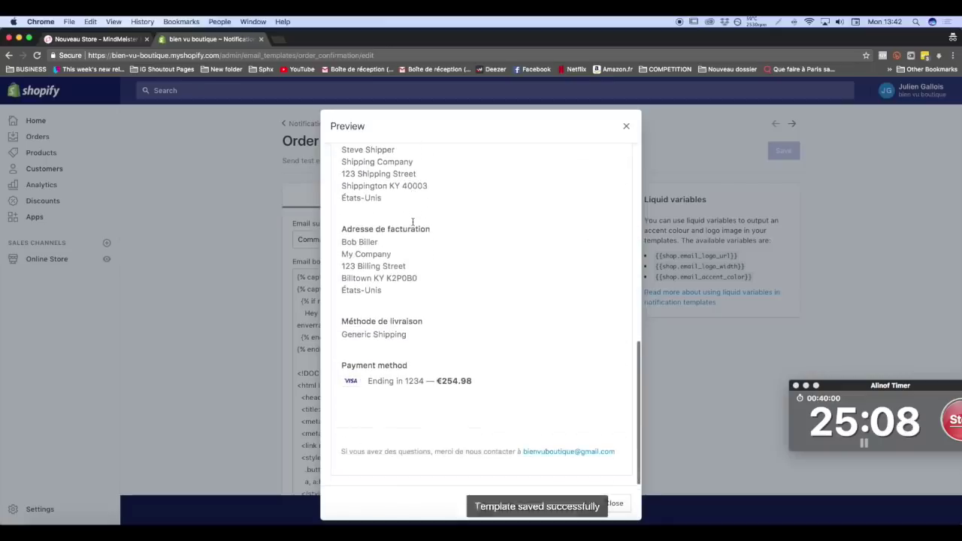
scroll(412, 222, "up", 3)
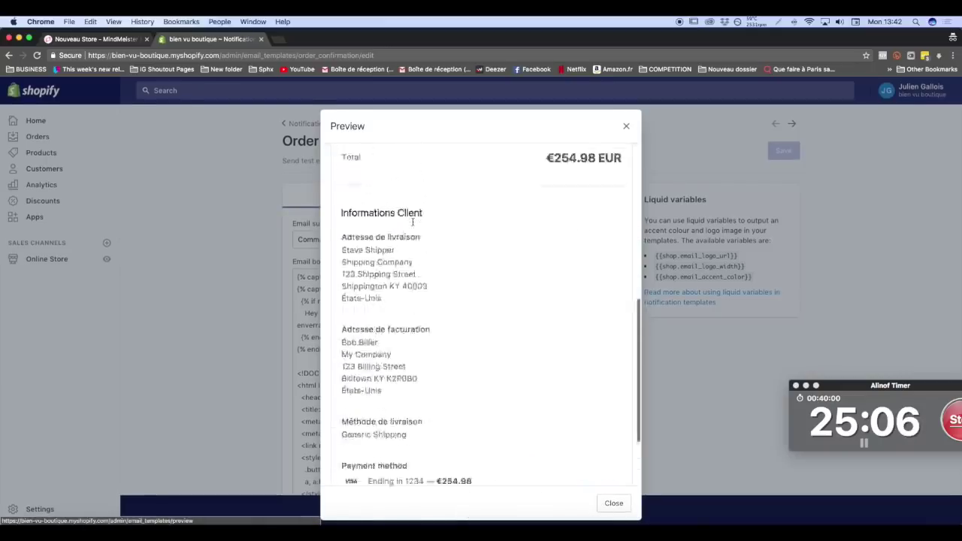
left_click(627, 126)
Find 'payment', rename the Payment method heading to 'Méthode de Paiement', and save the template.
scroll(405, 413, "down", 10)
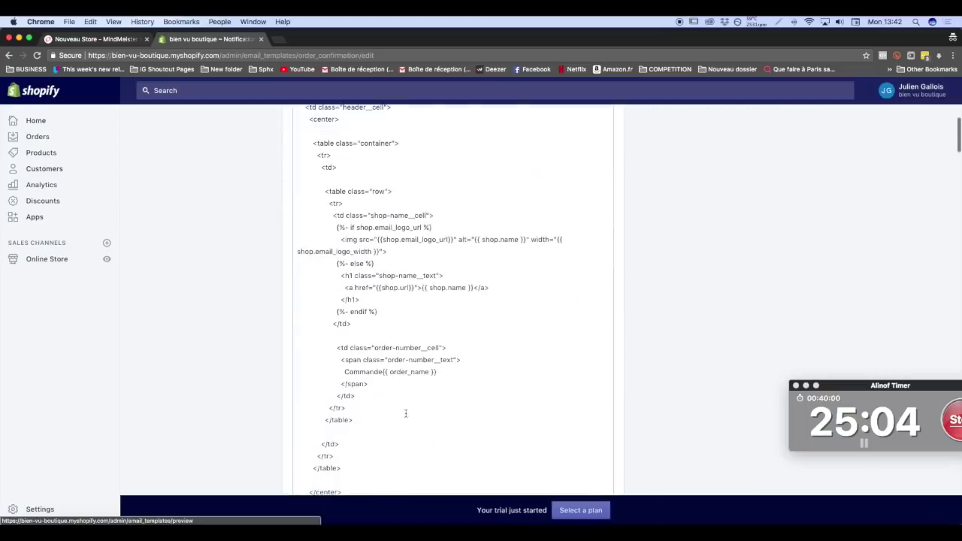
key("super+f")
type("paymen")
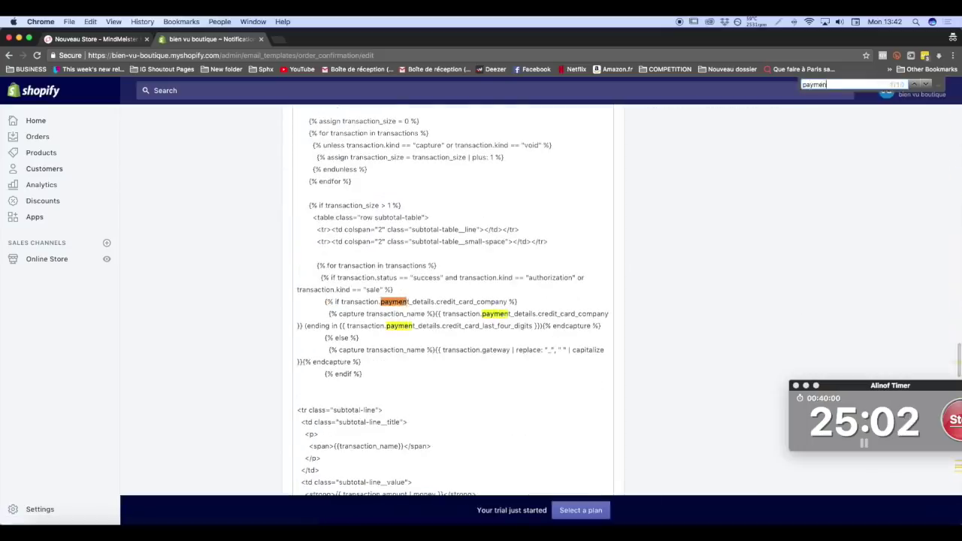
type("t met")
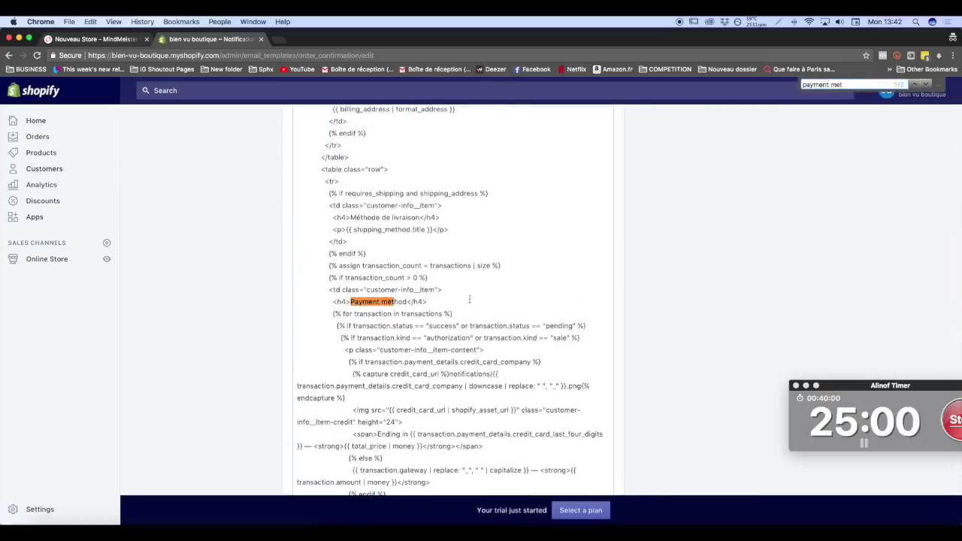
left_click_drag(407, 301, 351, 302)
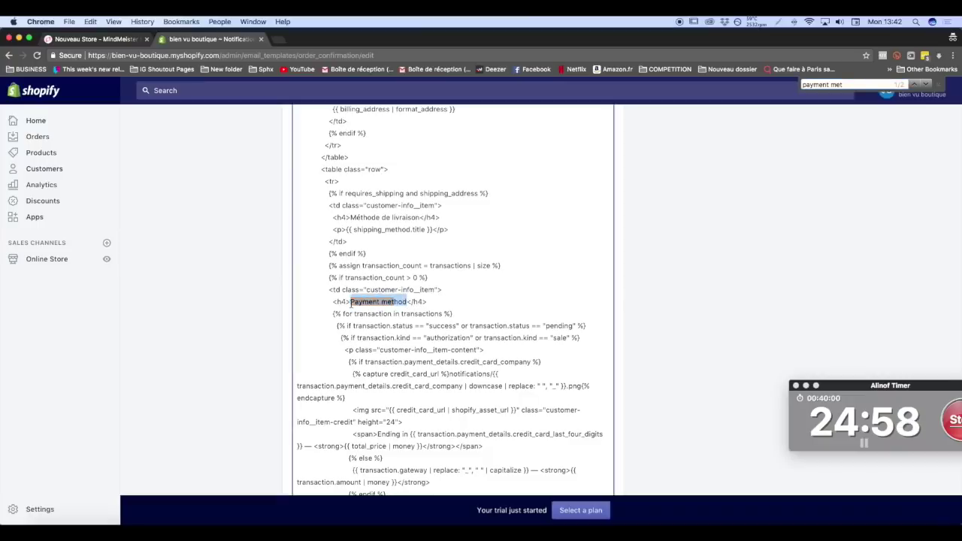
type("Méthode de Paiement")
scroll(778, 211, "up", 15)
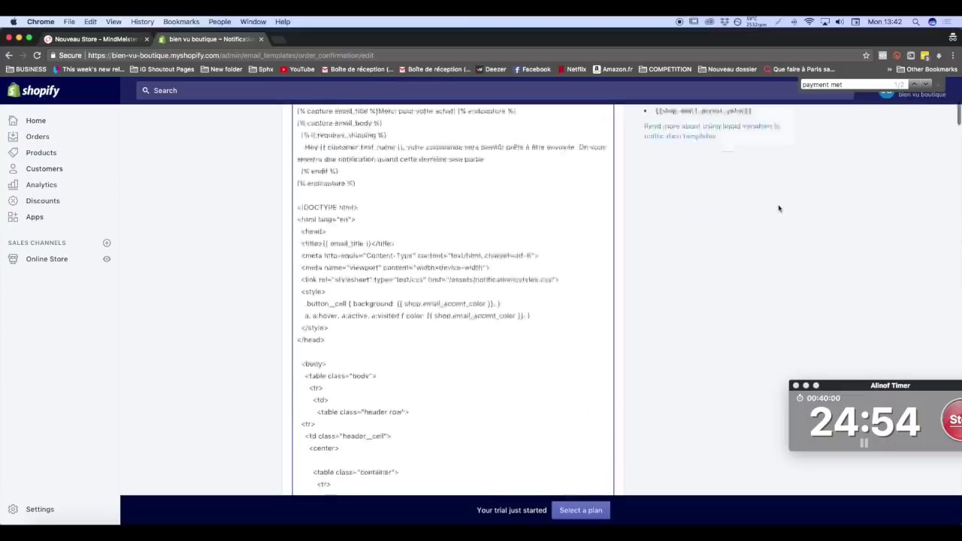
scroll(778, 212, "up", 5)
left_click(782, 142)
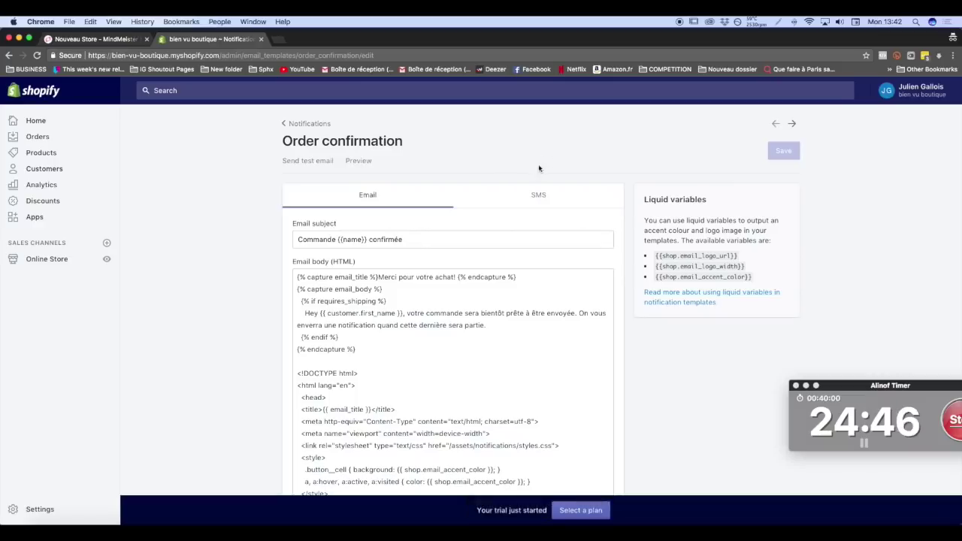
scroll(556, 235, "up", 2)
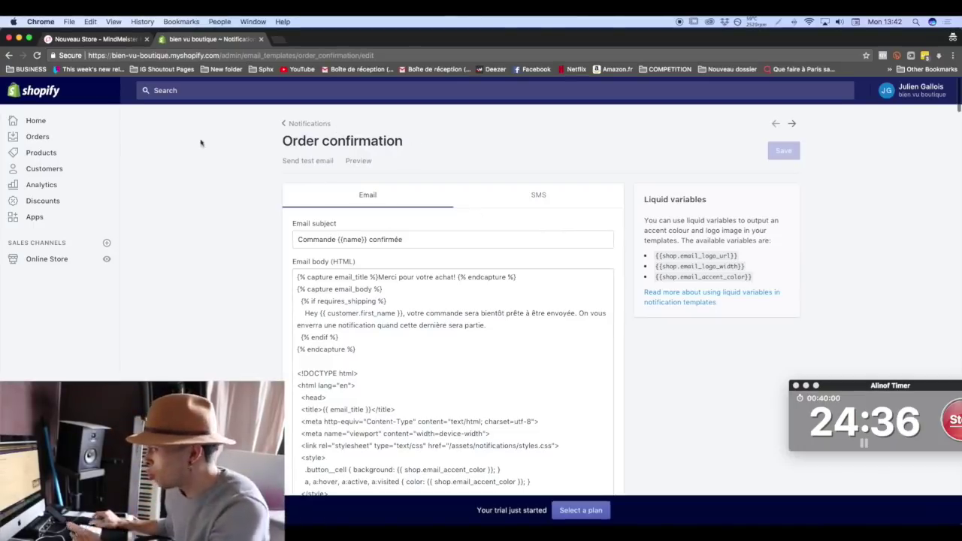
Go back through the Notifications list to the Settings overview.
left_click(331, 125)
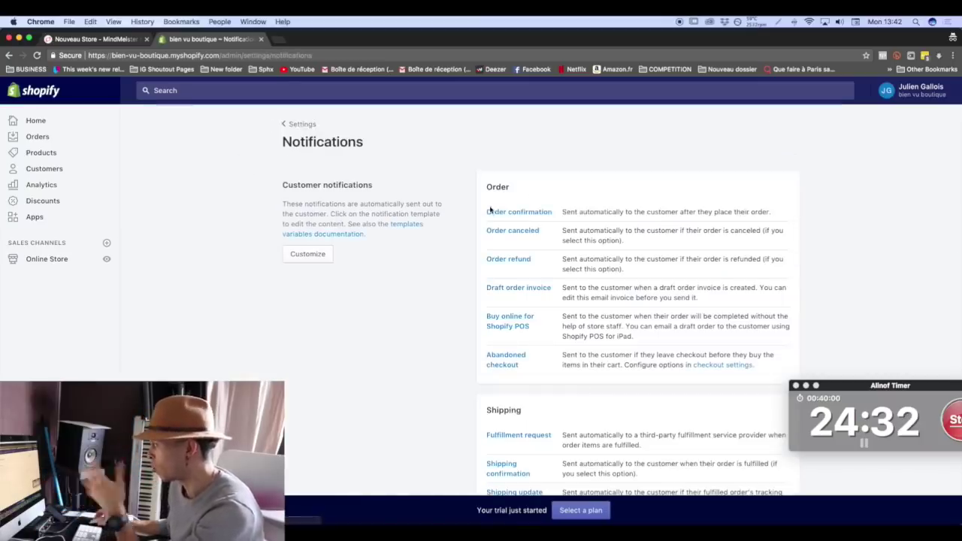
scroll(489, 210, "down", 15)
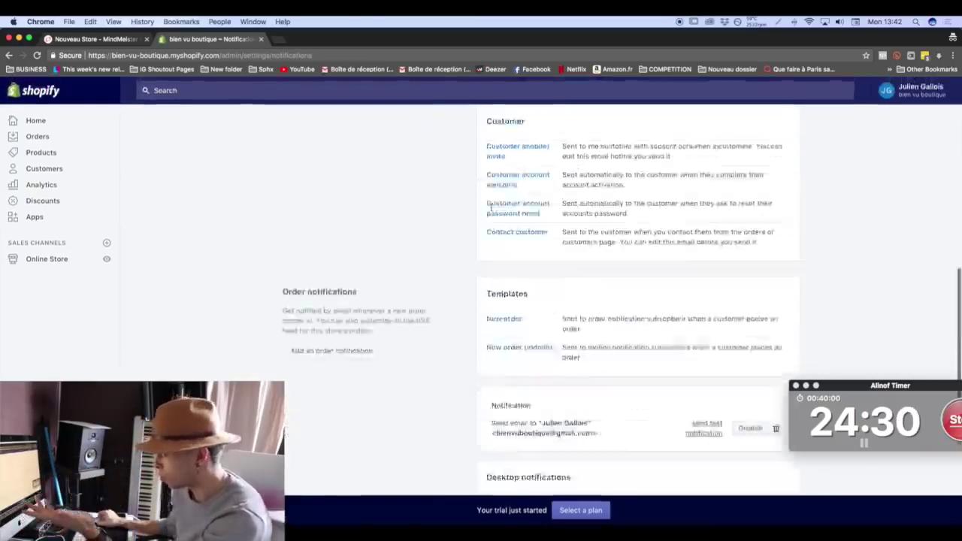
scroll(490, 210, "up", 15)
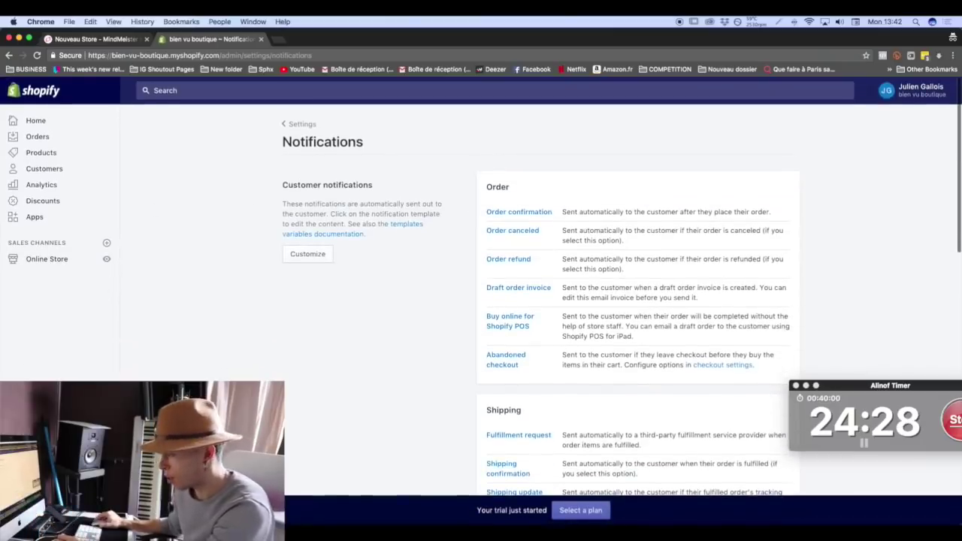
left_click(34, 481)
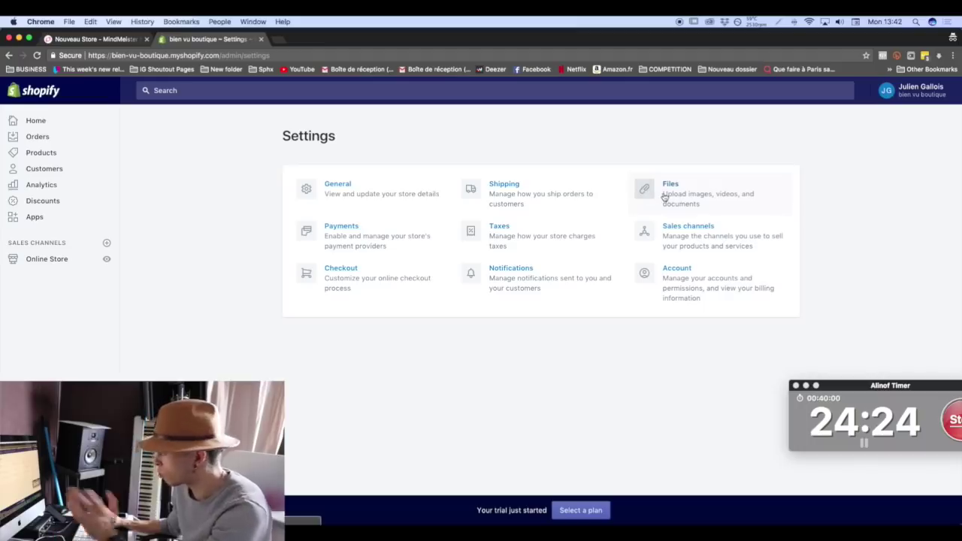
Check the sales channels (only Online Store installed) and available add-ons, then go to Shipping settings.
left_click(676, 239)
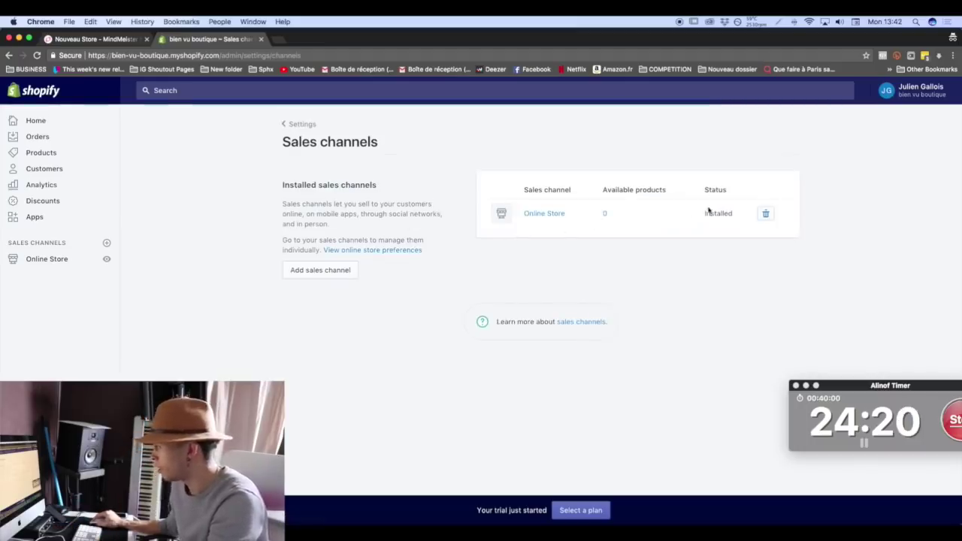
left_click(313, 273)
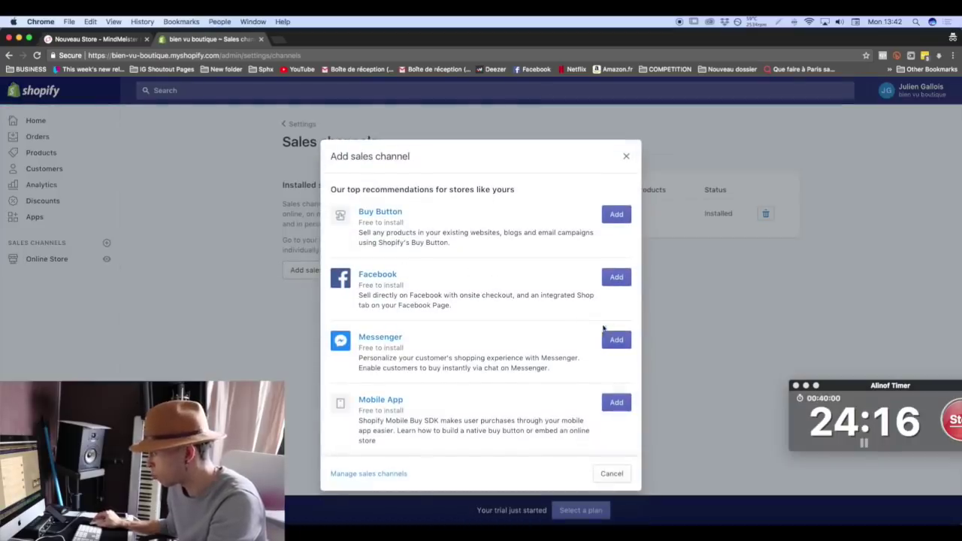
left_click(625, 158)
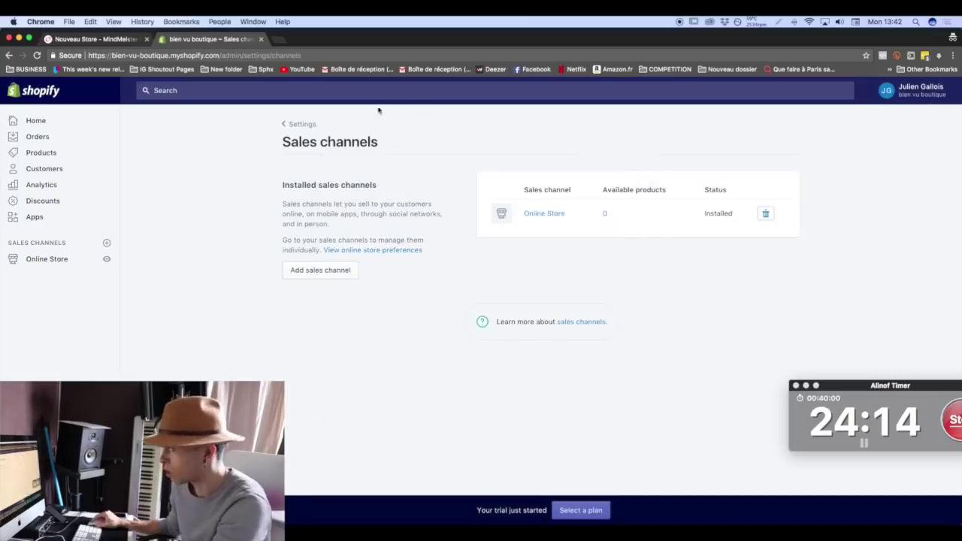
left_click(321, 132)
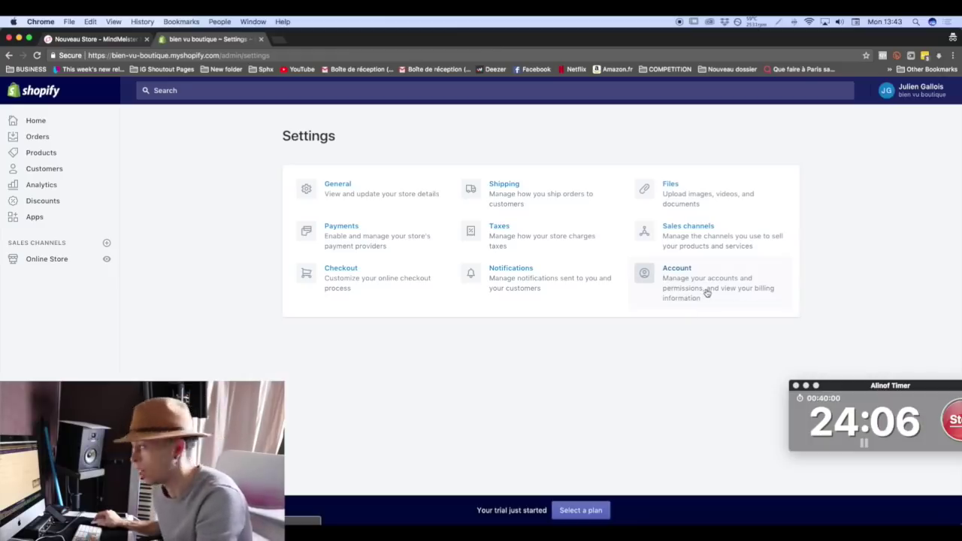
left_click(563, 193)
scroll(500, 225, "down", 1)
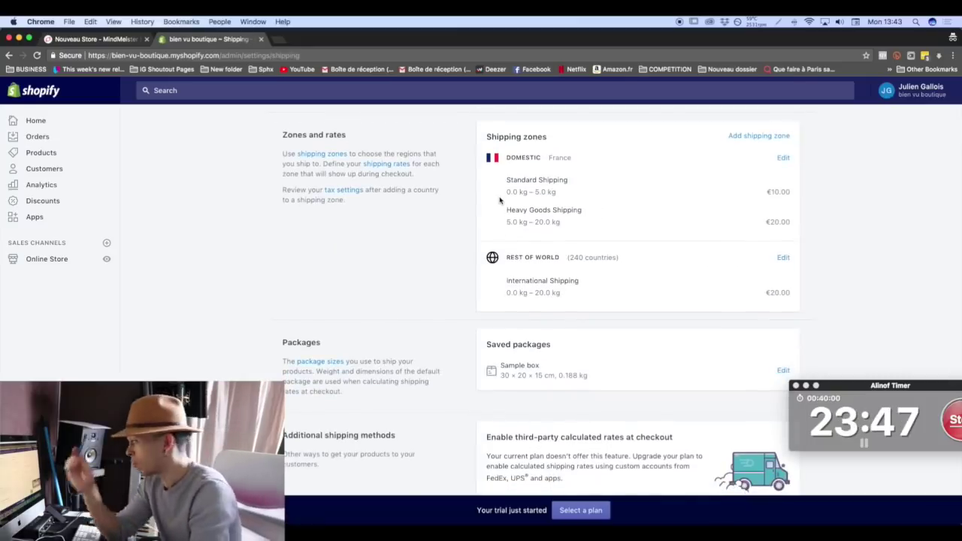
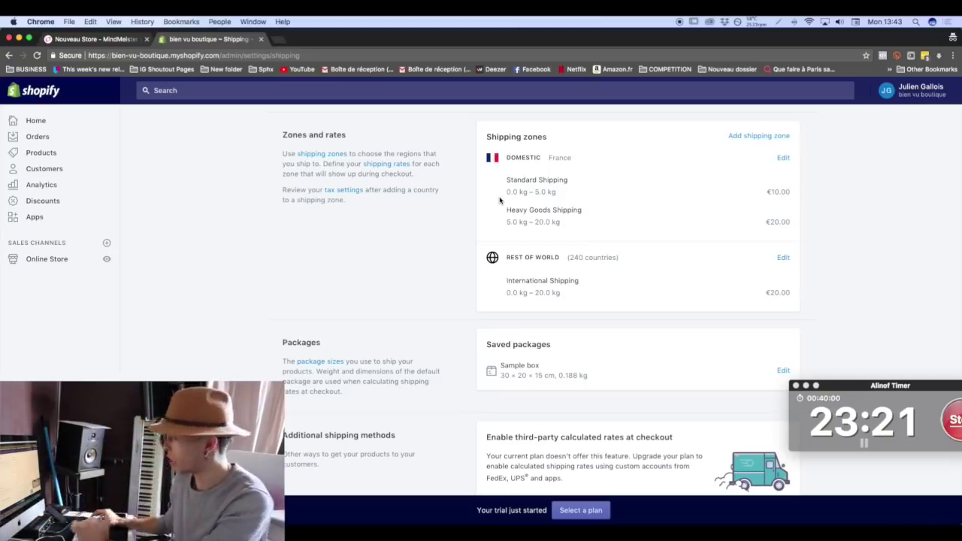
In the Domestic zone, rename the Standard Shipping rate to 'Livraison Standard' and set its price to €4.95.
left_click(782, 159)
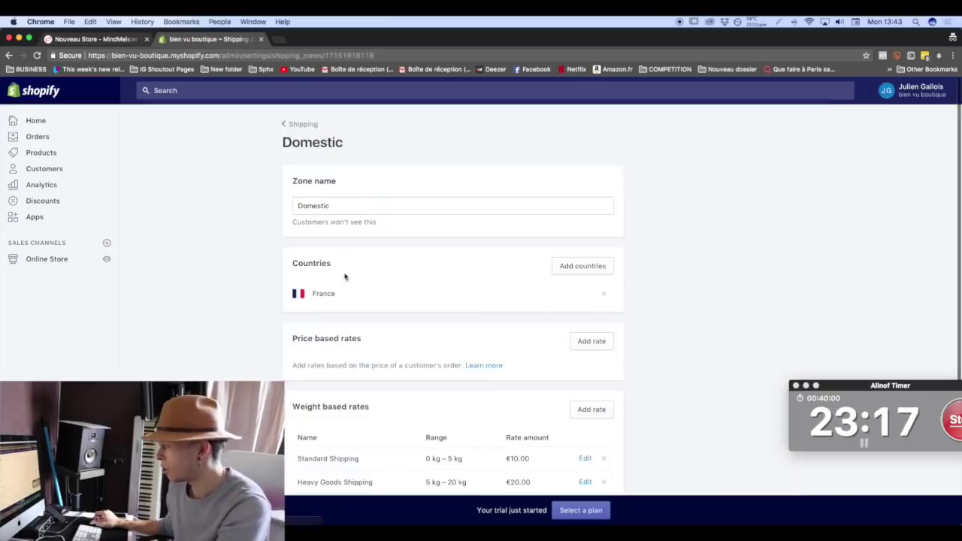
scroll(345, 270, "down", 3)
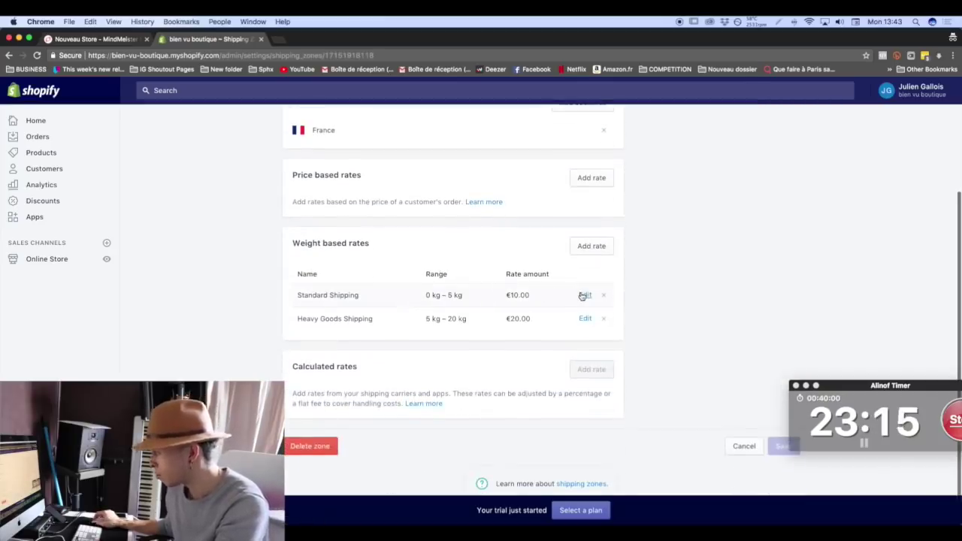
left_click(585, 295)
triple_click(430, 228)
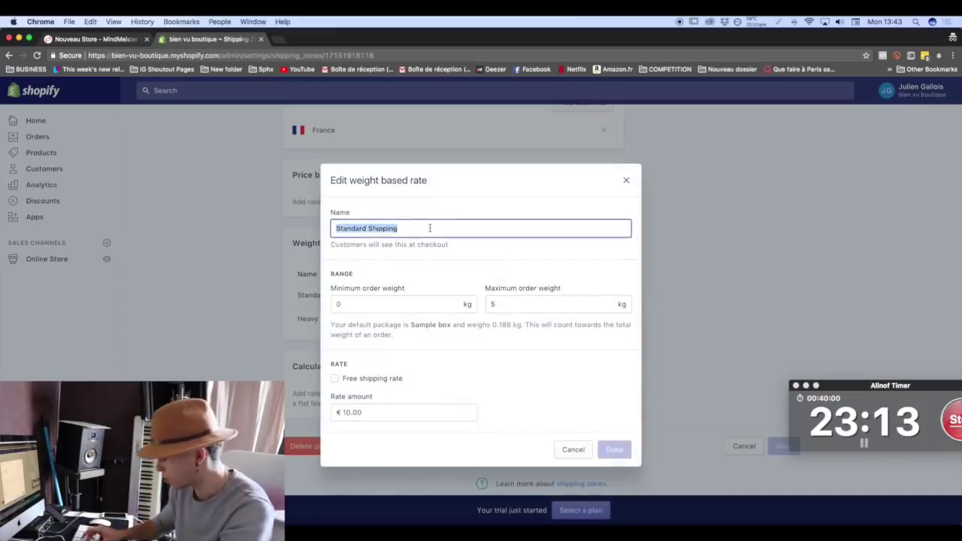
type("Livraison Standard")
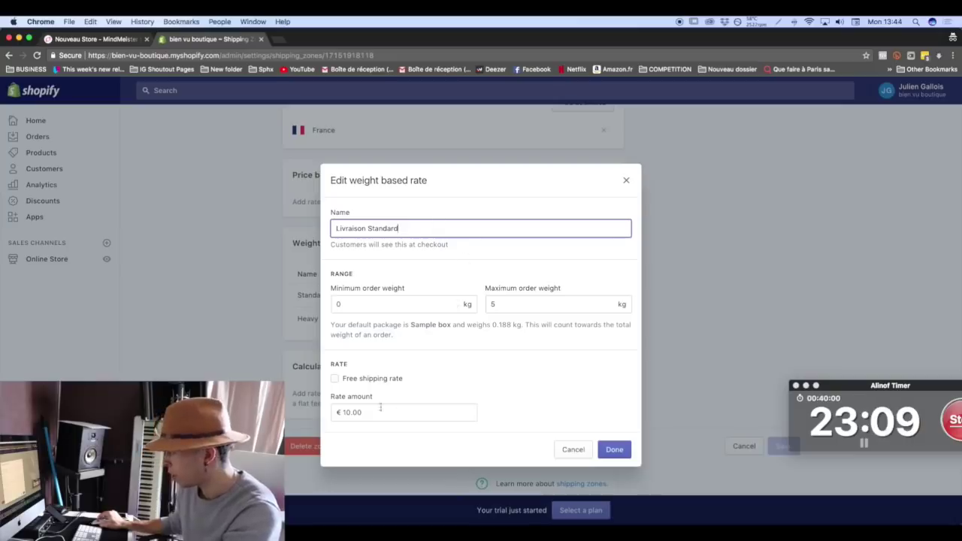
double_click(382, 409)
type("4,95")
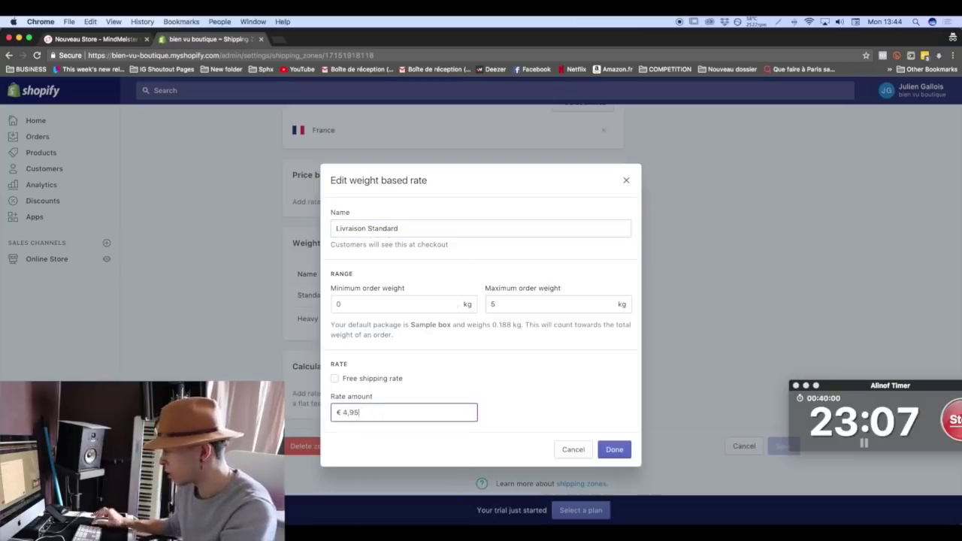
left_click(457, 376)
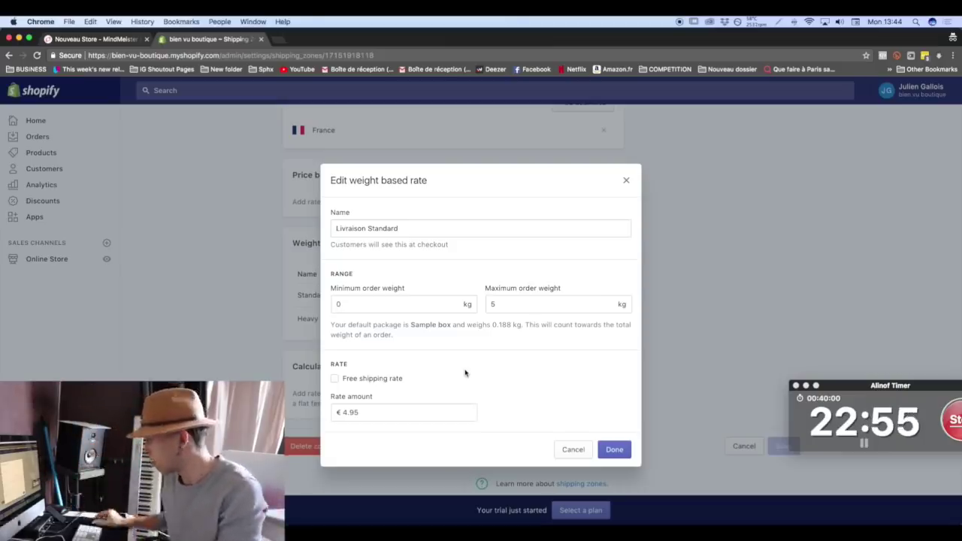
Set the rate's minimum and maximum weight to 0.5 kg, keep free shipping off, and apply it.
left_click(365, 305)
type(",5")
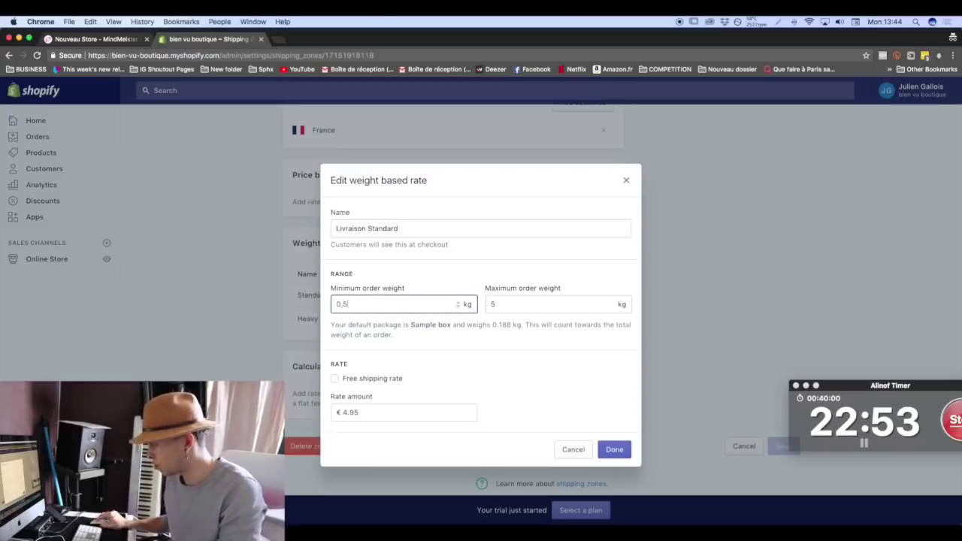
key("super+a")
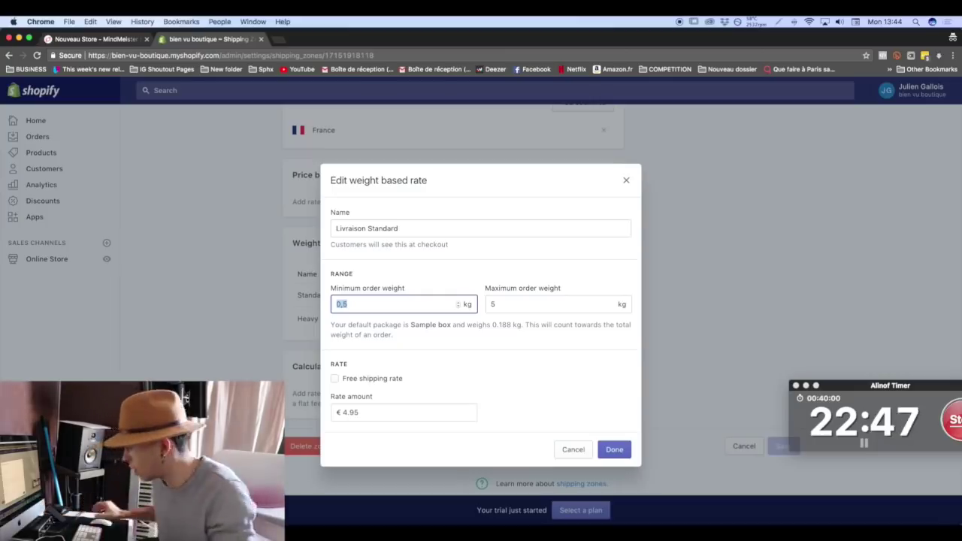
key("Tab")
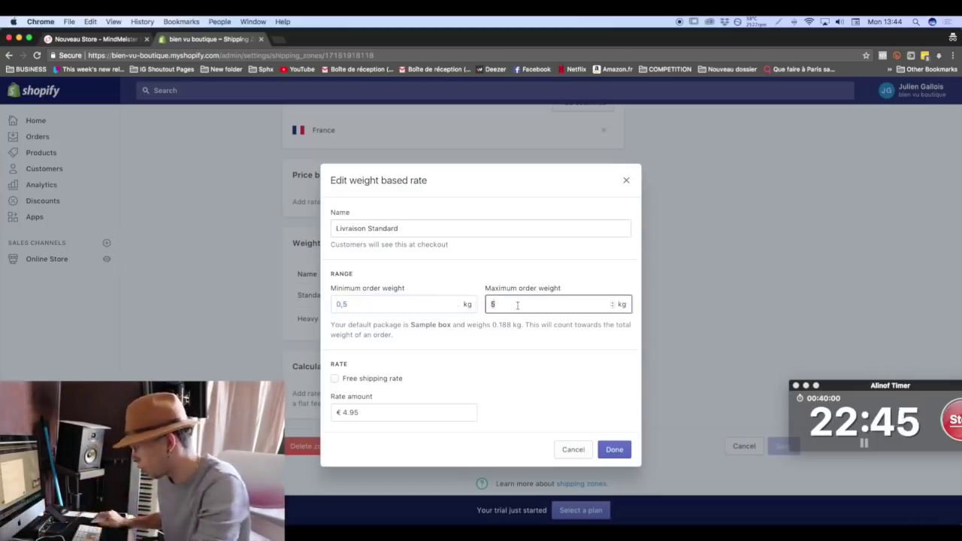
type("0,5")
key("Tab")
key("space")
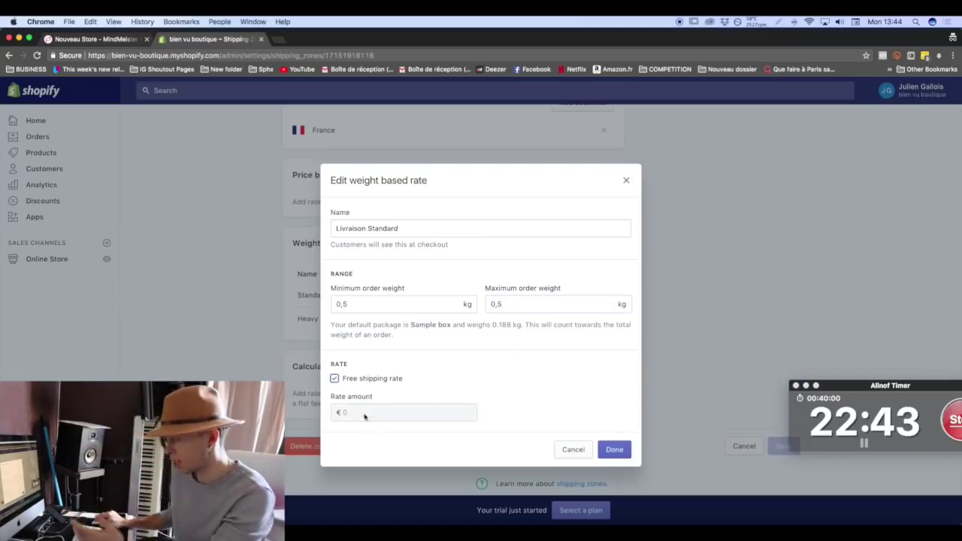
left_click(341, 383)
left_click(615, 448)
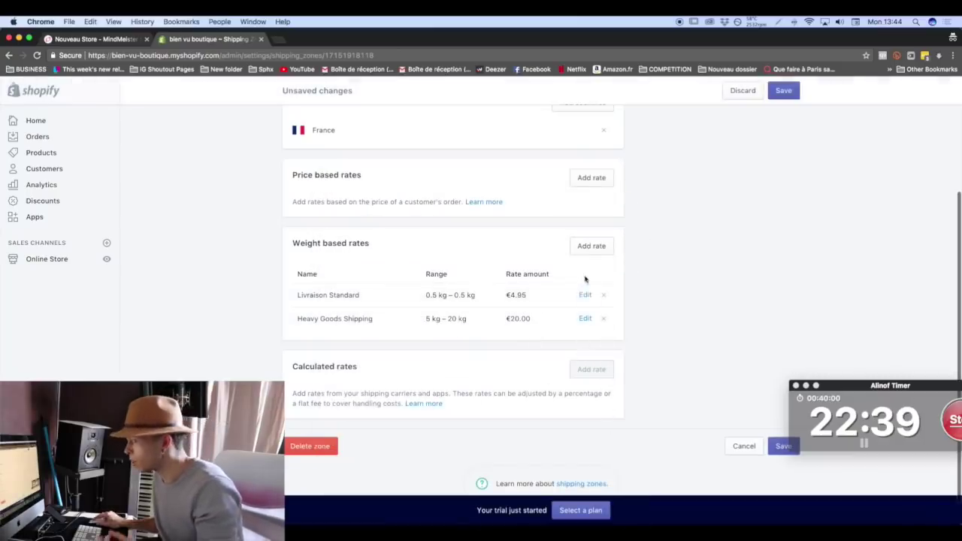
Add a 'Livraison Standard' weight rate for 1 kg at €5.95.
left_click(591, 248)
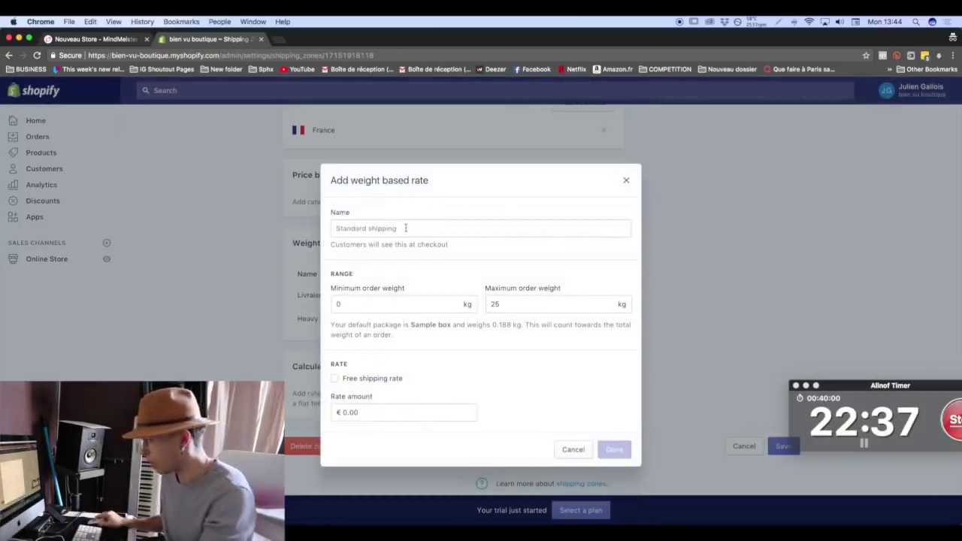
left_click(405, 227)
type("Livraison ")
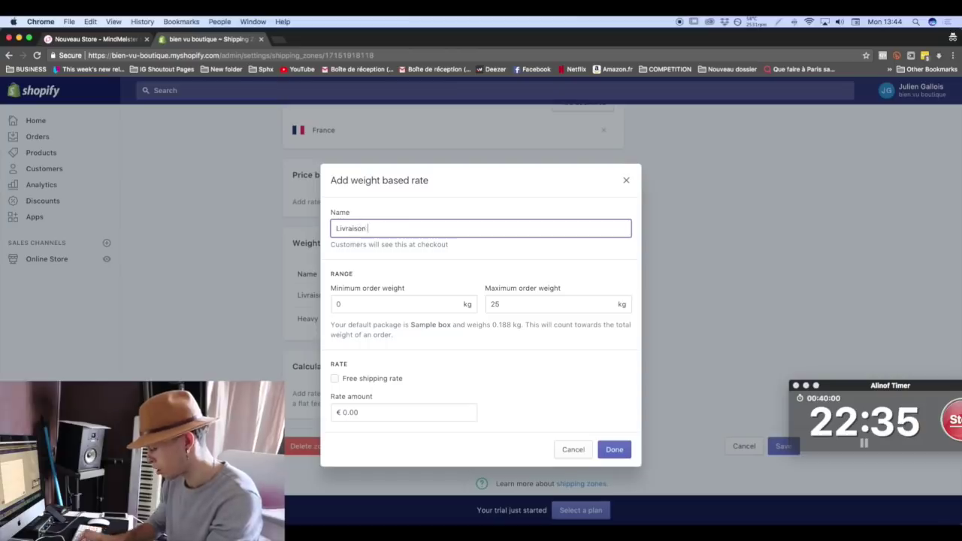
type("Standard")
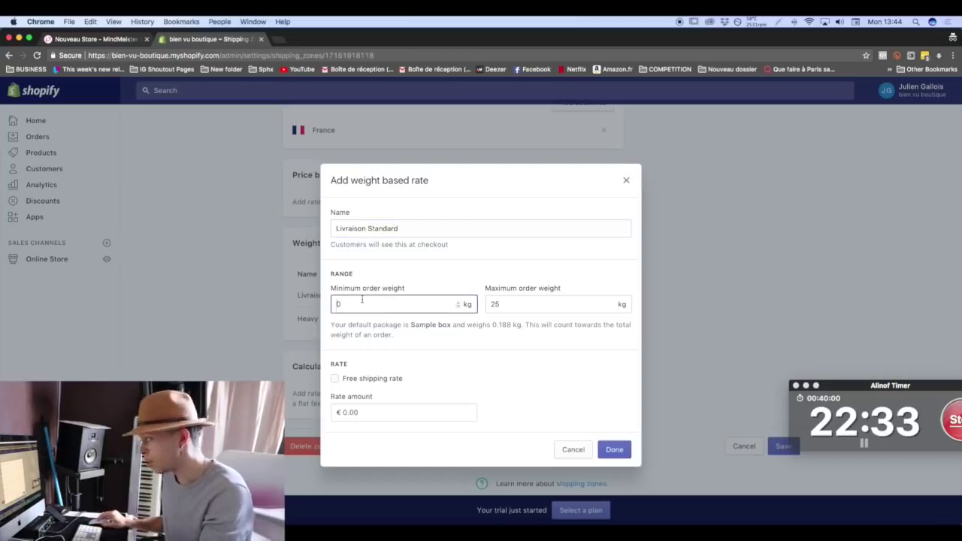
left_click(359, 302)
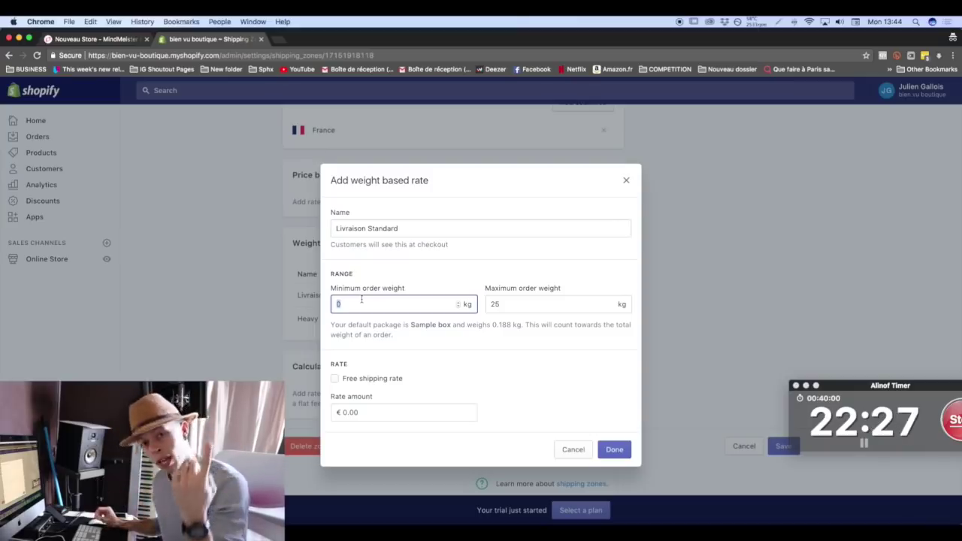
type("1")
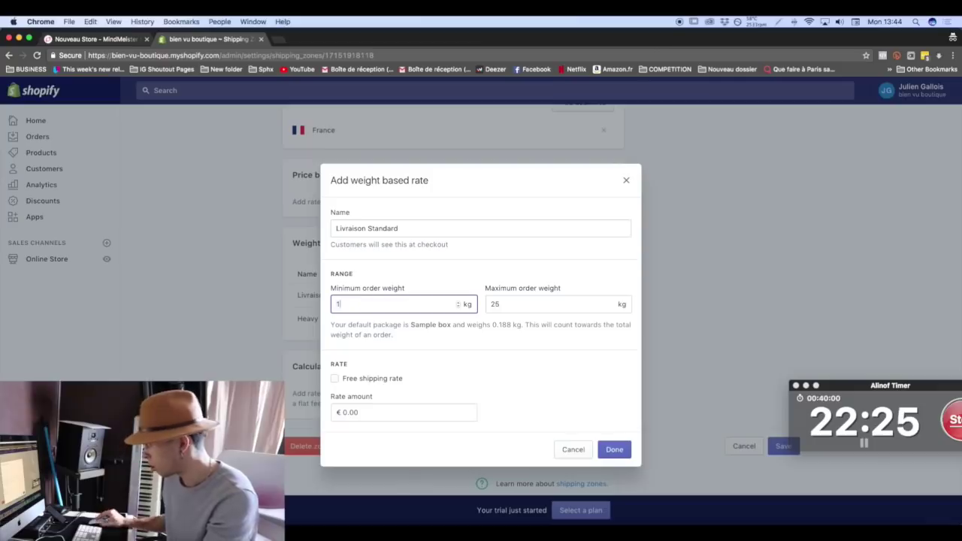
key("Tab")
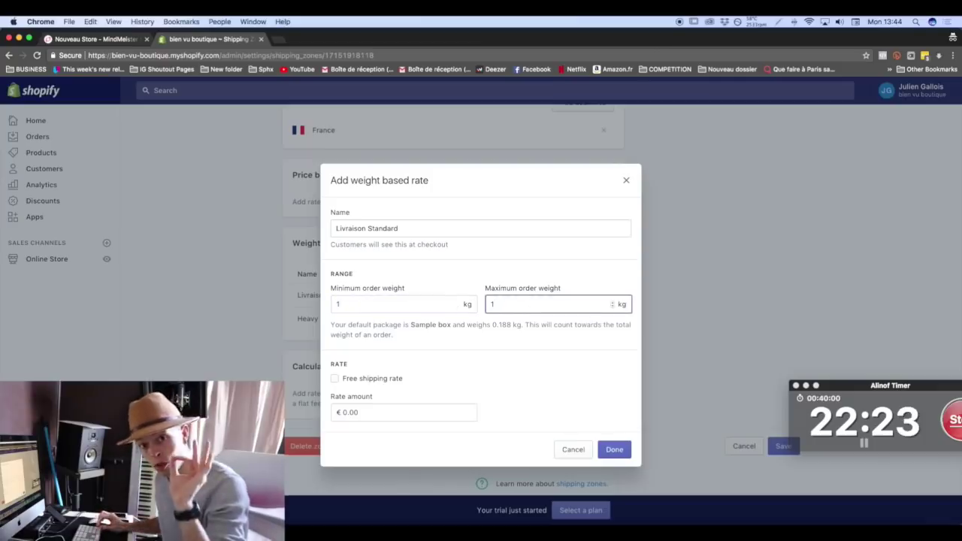
left_click(365, 412)
type("5,95")
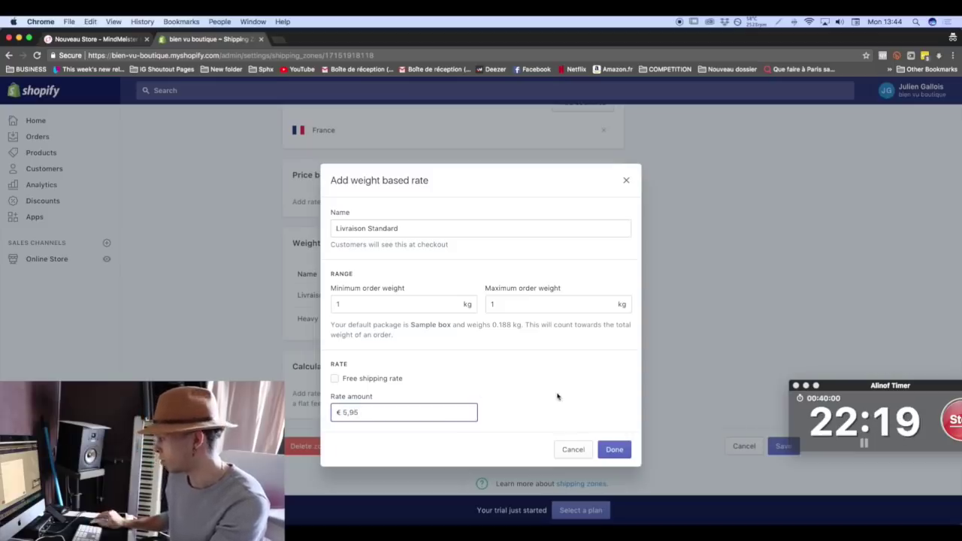
left_click(614, 449)
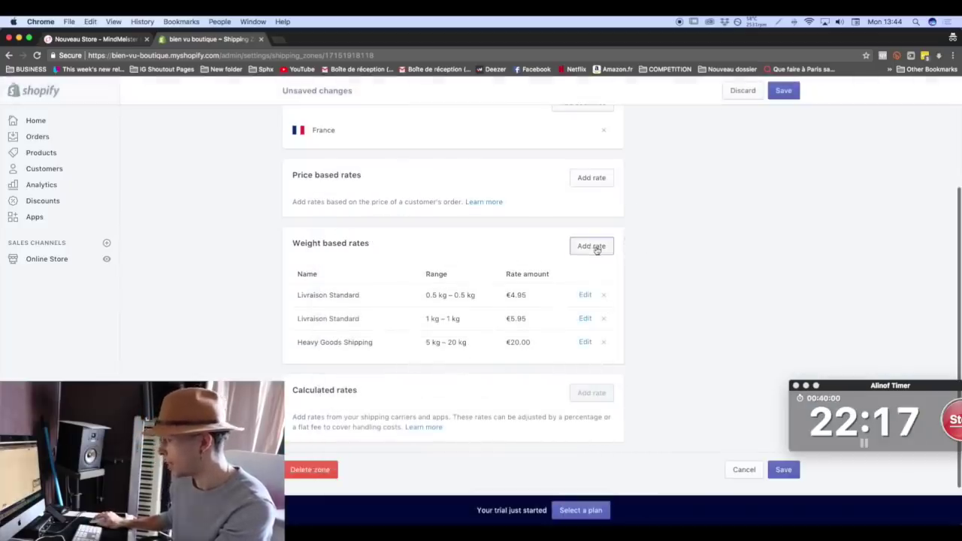
Add another 'Livraison Standard' weight rate for 1.5–1.5 kg at €6.95.
left_click(597, 246)
type("Livraison Standard")
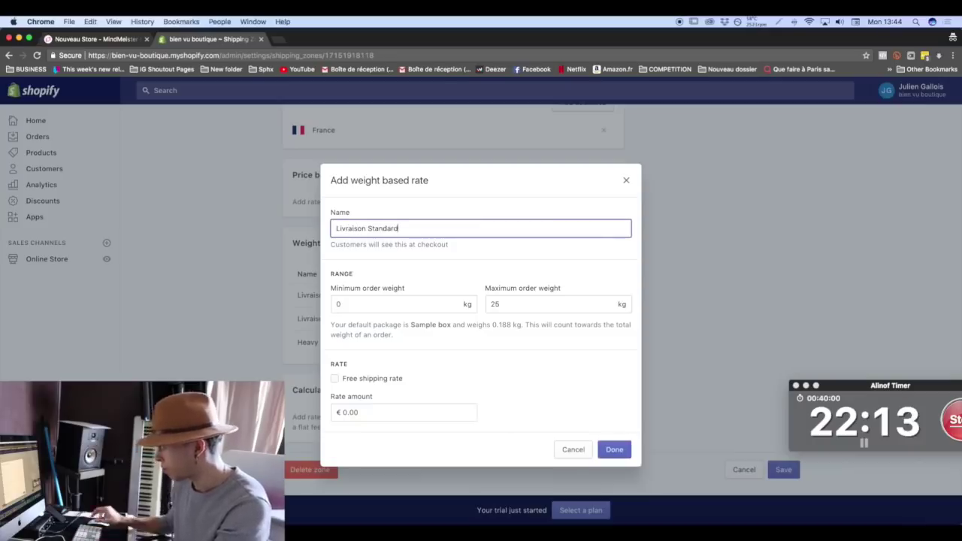
left_click(404, 305)
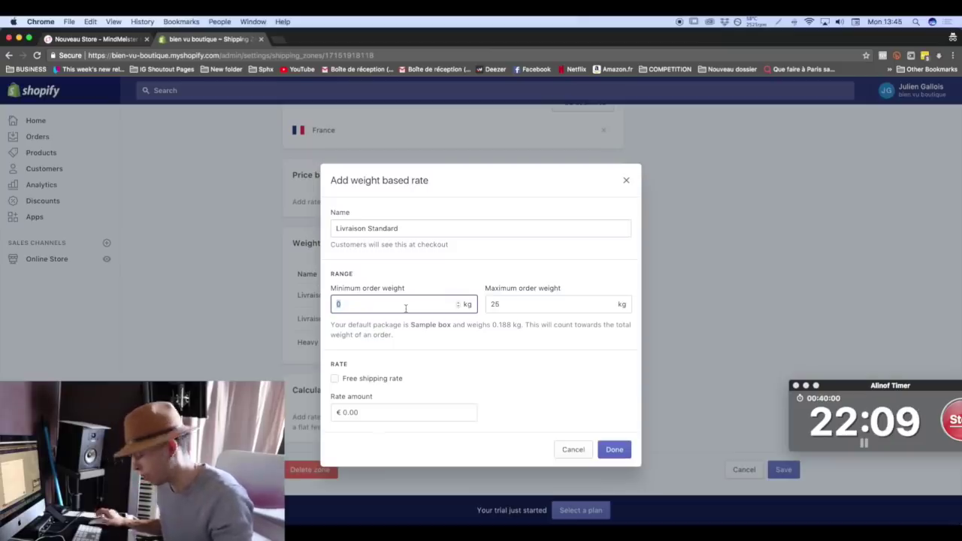
type("1,5")
left_click(569, 300)
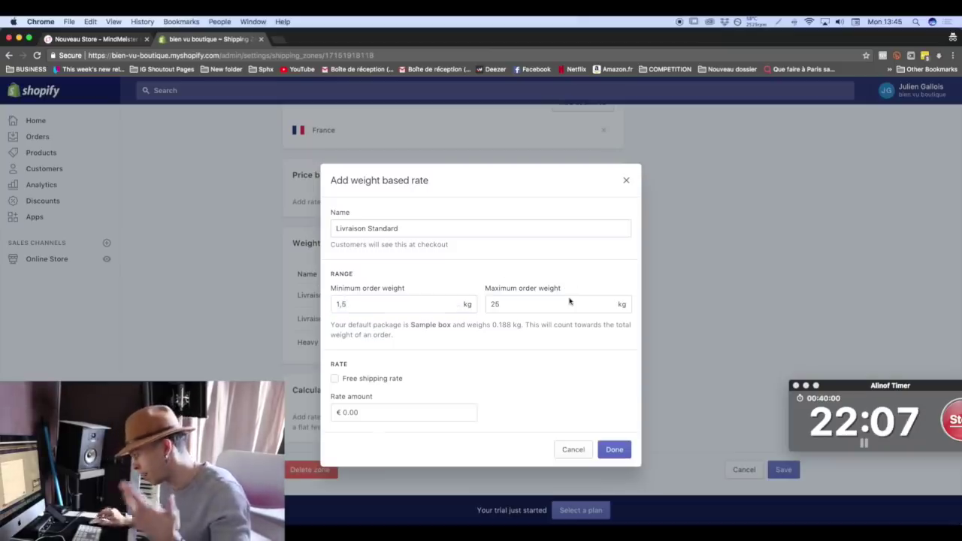
key("BackSpace")
key("BackSpace")
type("1,5")
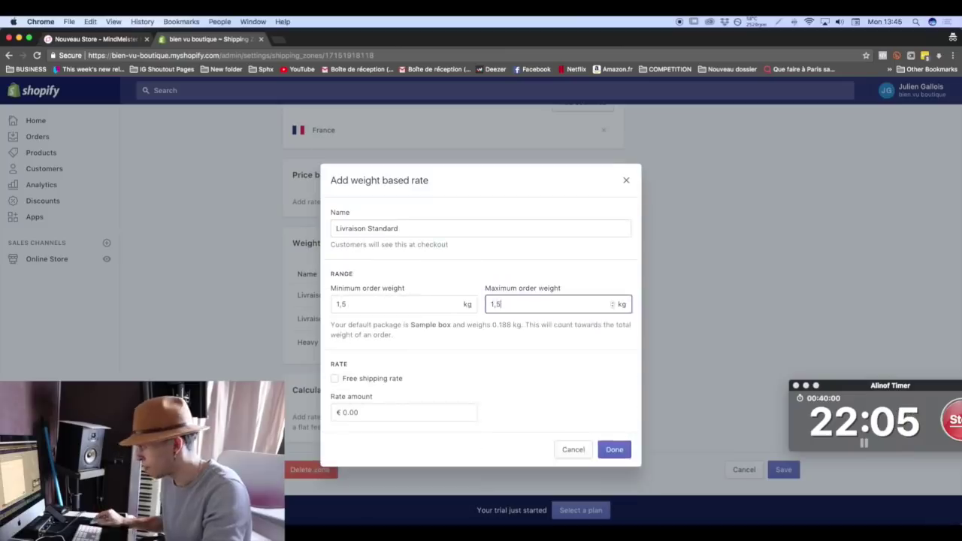
left_click(403, 409)
double_click(402, 409)
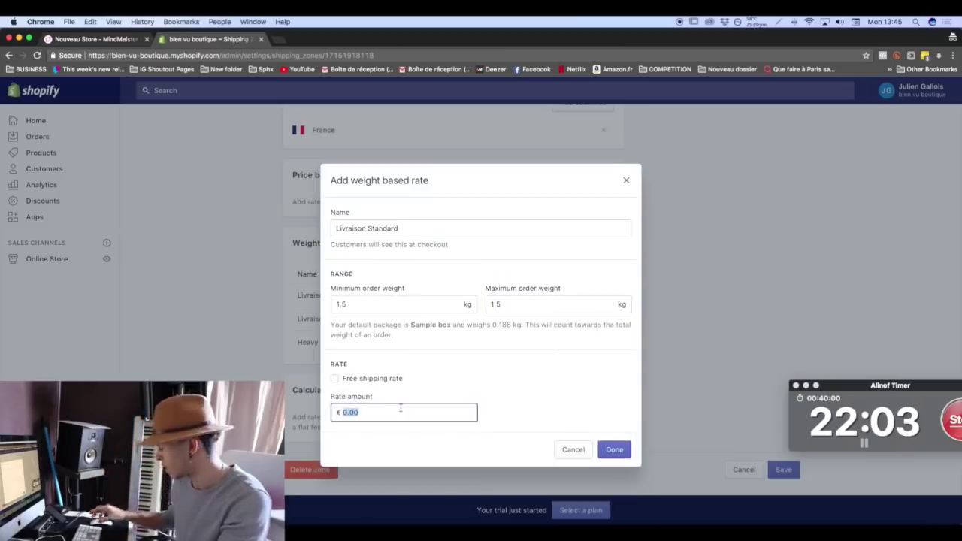
type("6,95")
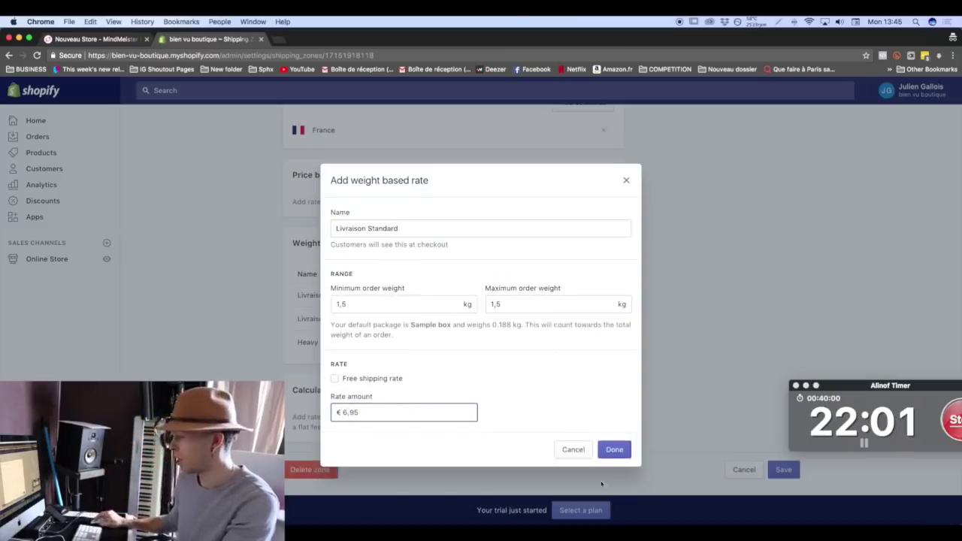
left_click(613, 449)
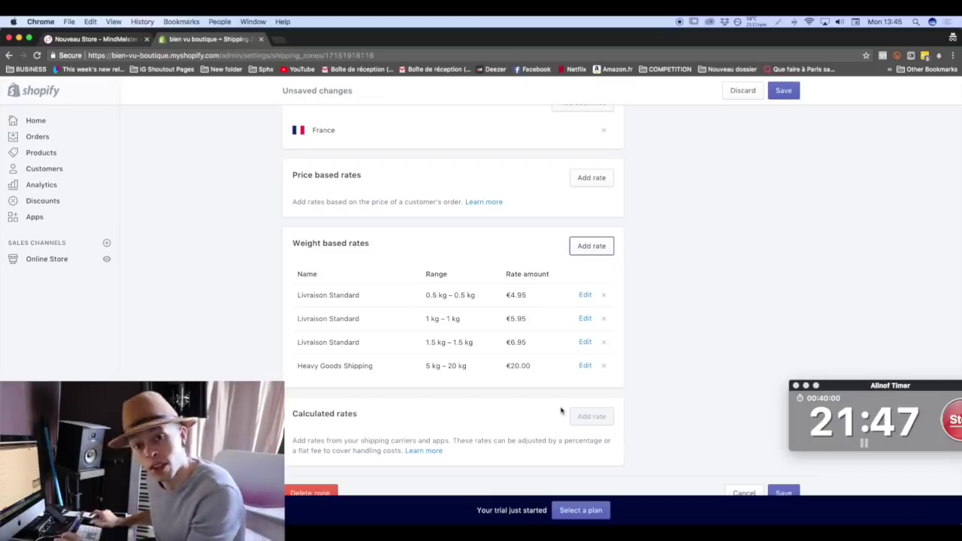
Add a free 'Livraison GRATUITE' rate with 0 kg minimum and maximum, then save the Domestic zone.
left_click(581, 246)
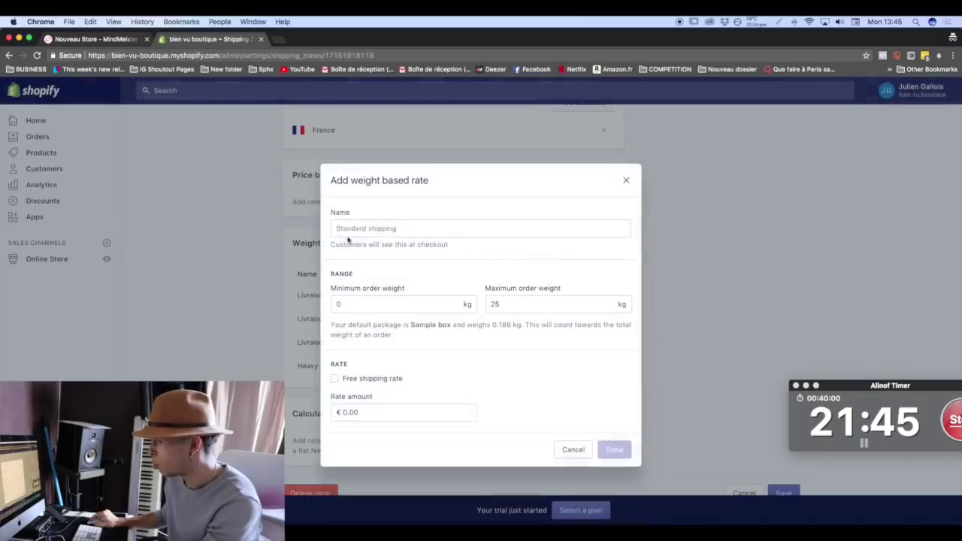
left_click(403, 228)
type("Livraison GRATUITE")
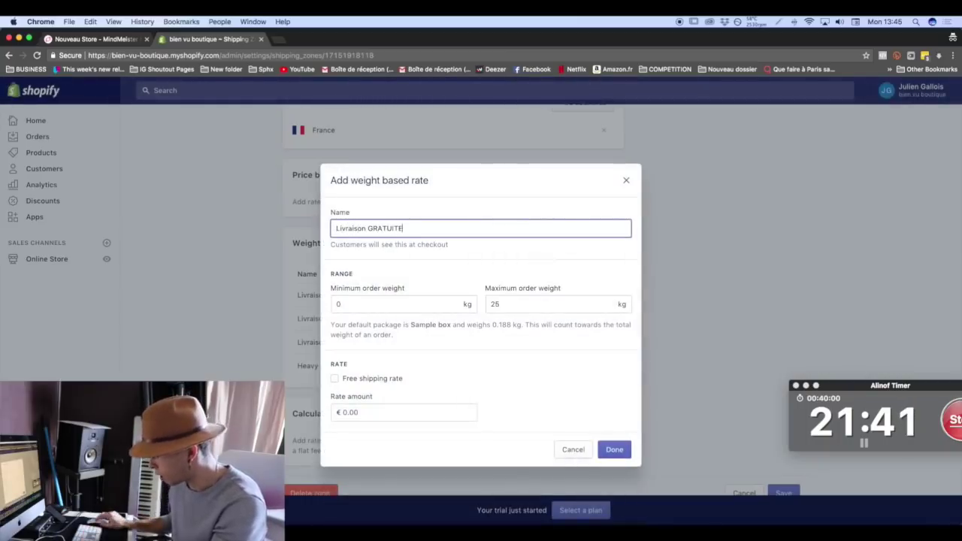
double_click(535, 307)
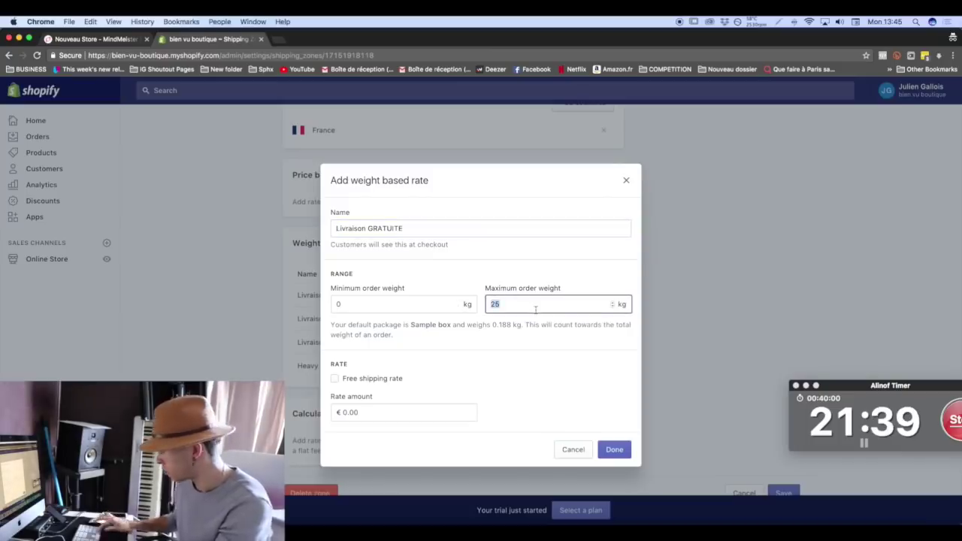
left_click(334, 379)
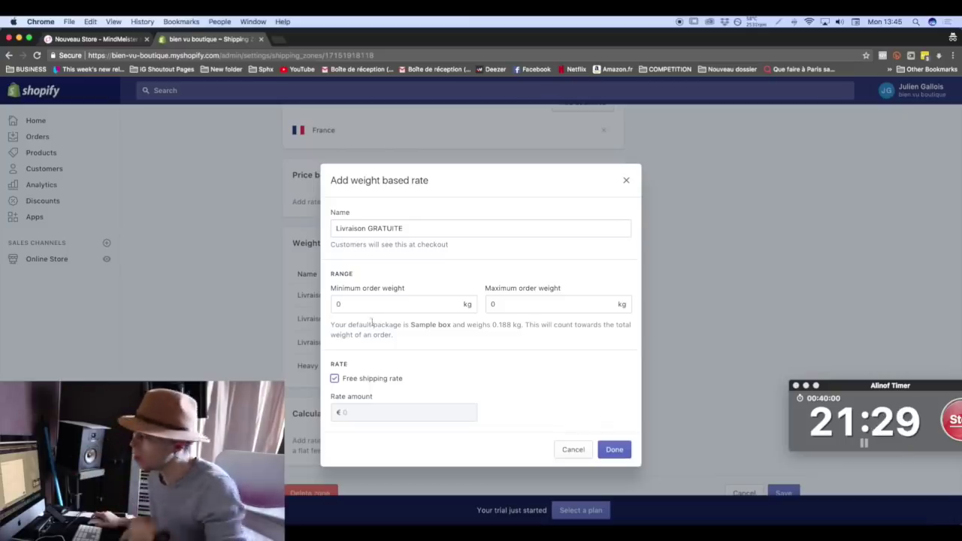
left_click(383, 305)
type(",5")
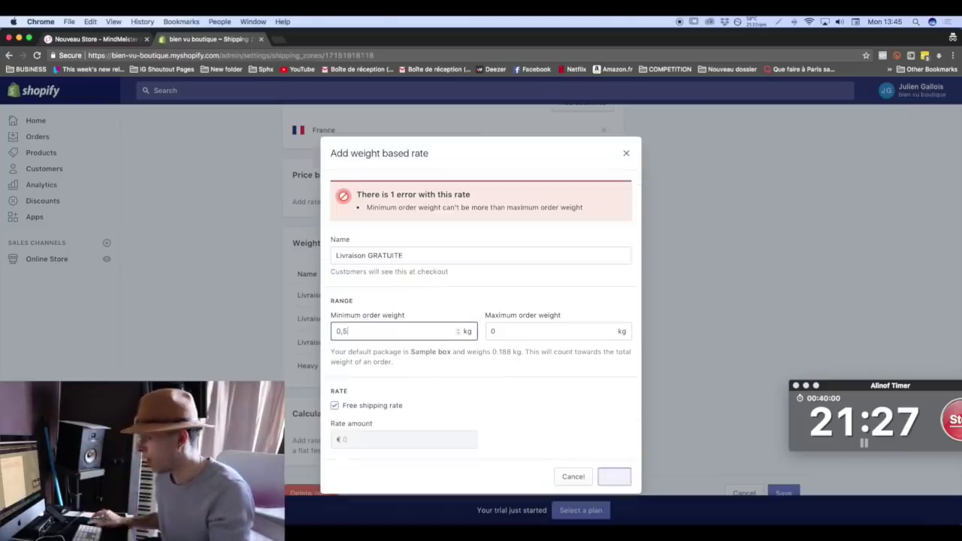
key("BackSpace")
key("BackSpace")
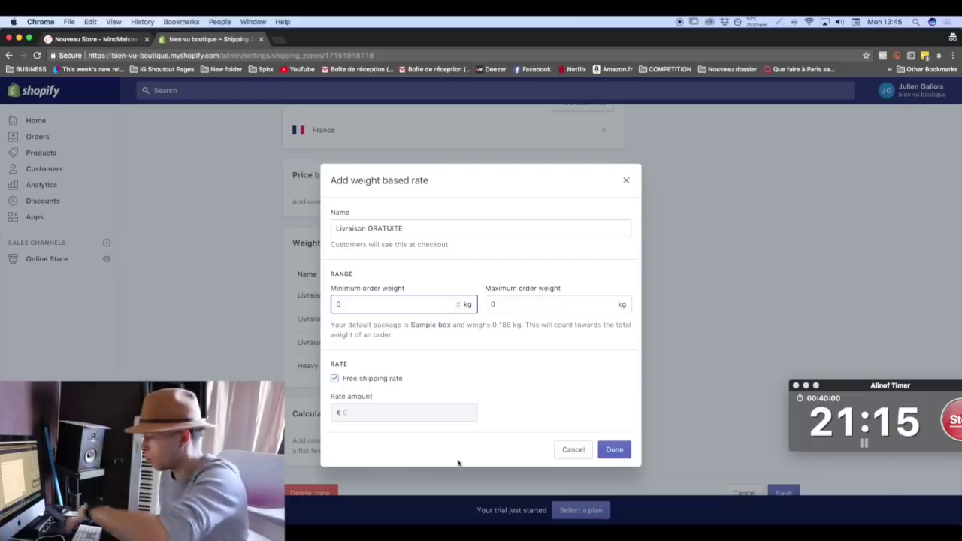
left_click(613, 450)
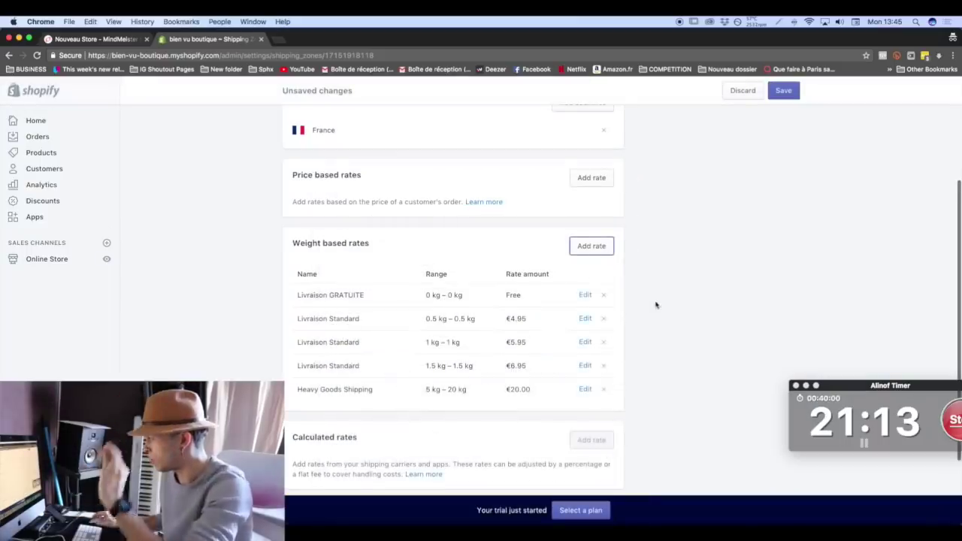
left_click(784, 91)
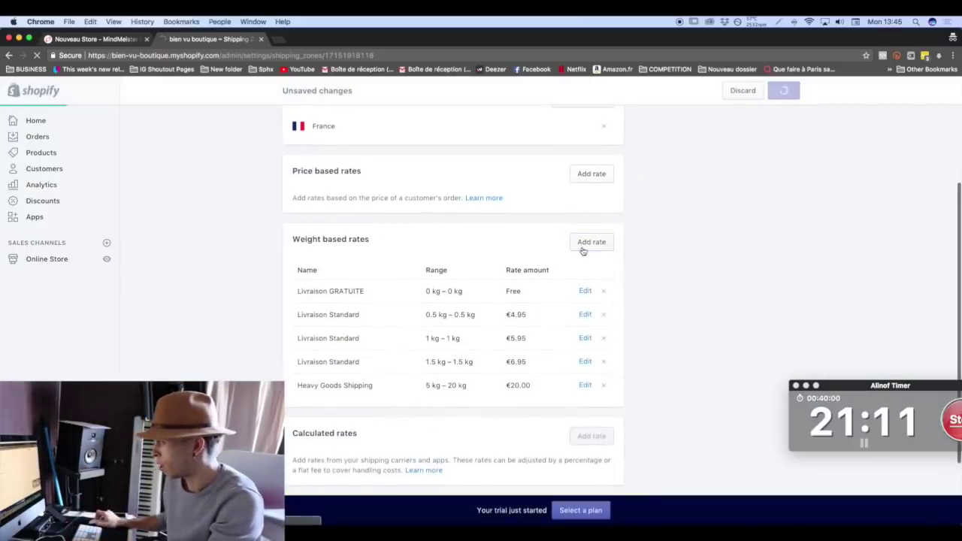
Edit the Rest of world International Shipping rate, trying a 15000 kg maximum and €9.95 price.
scroll(337, 302, "down", 5)
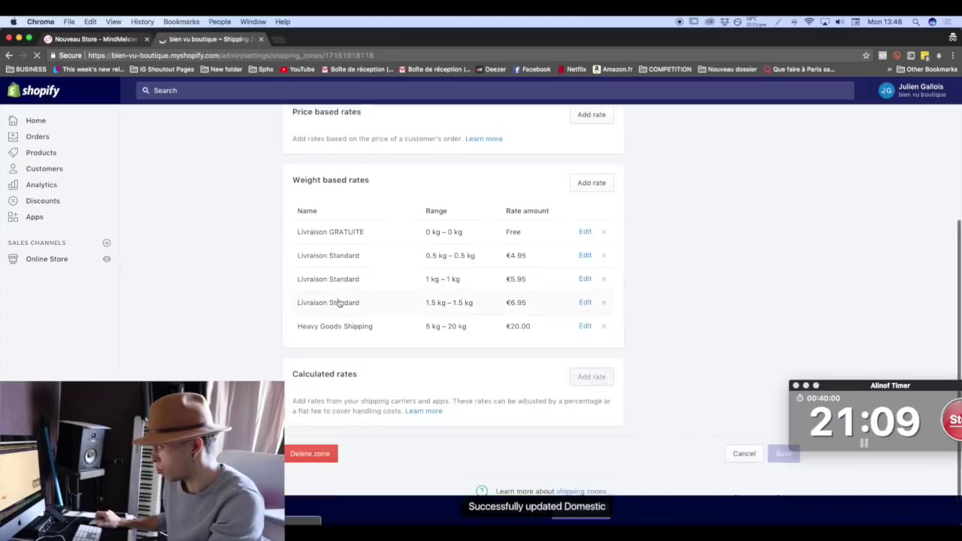
scroll(337, 303, "up", 5)
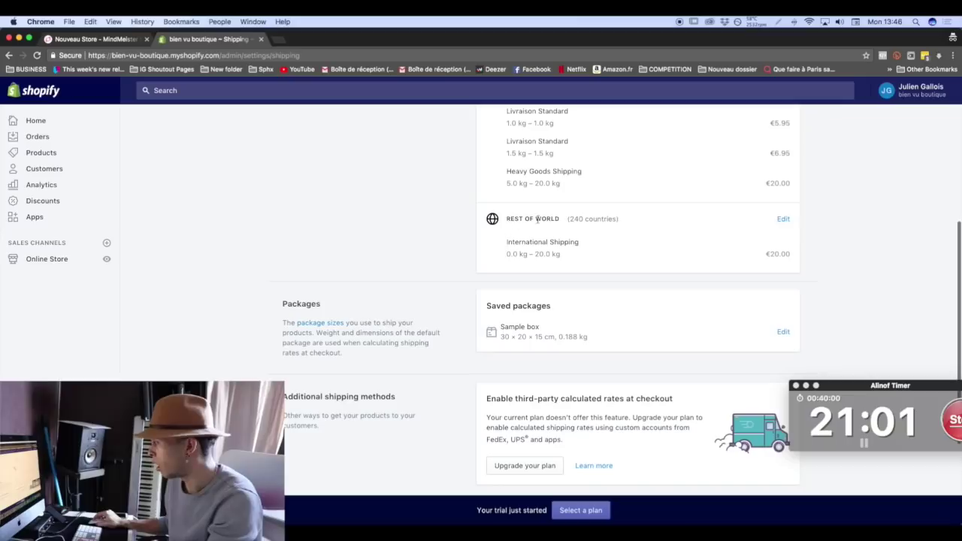
left_click(786, 222)
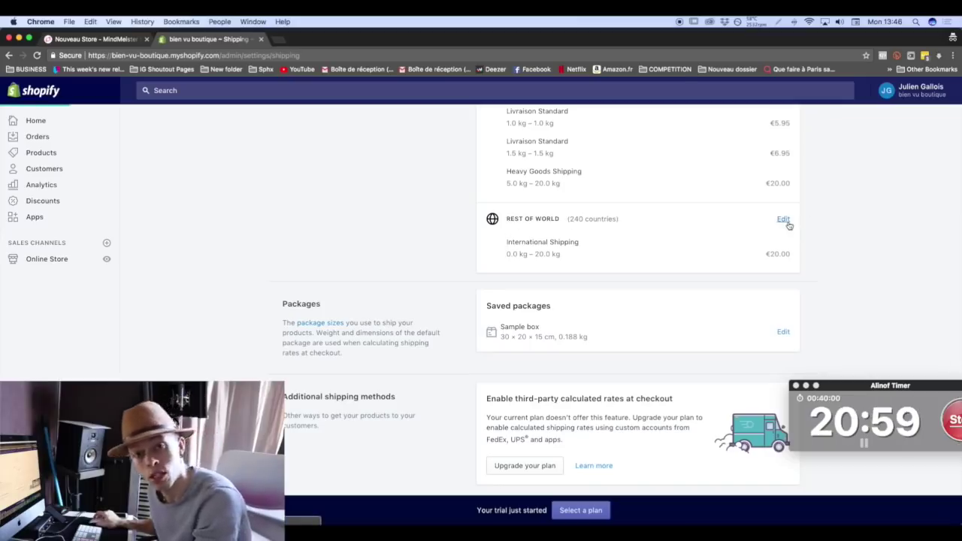
scroll(451, 302, "down", 5)
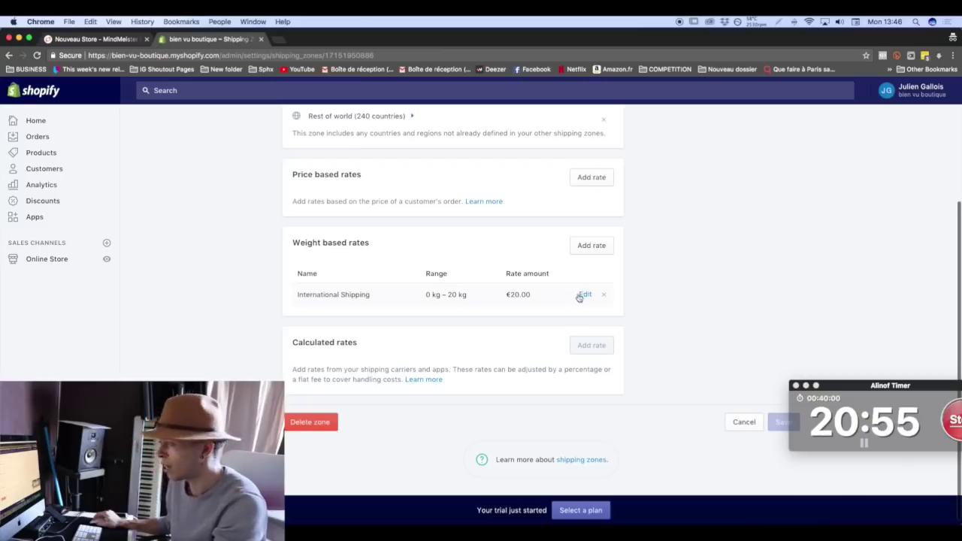
left_click(586, 295)
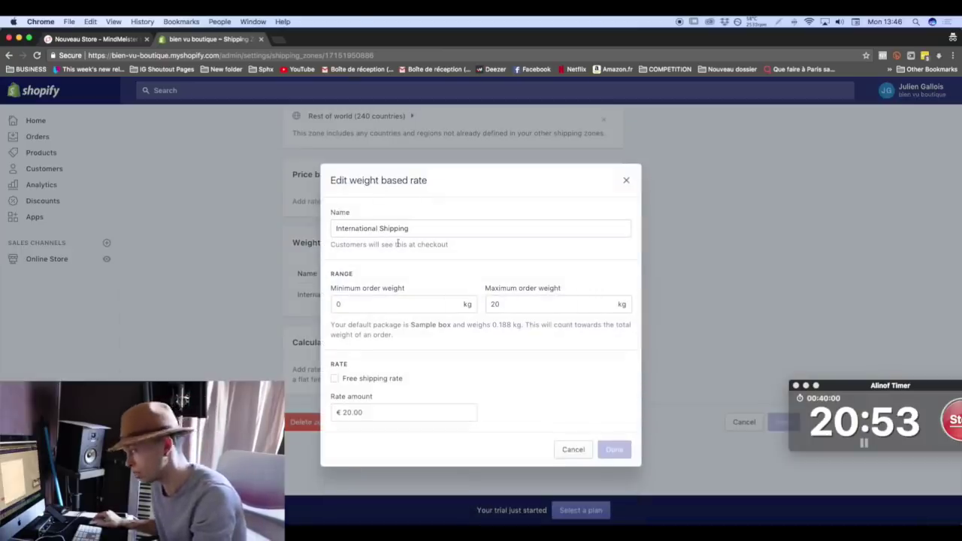
left_click(426, 229)
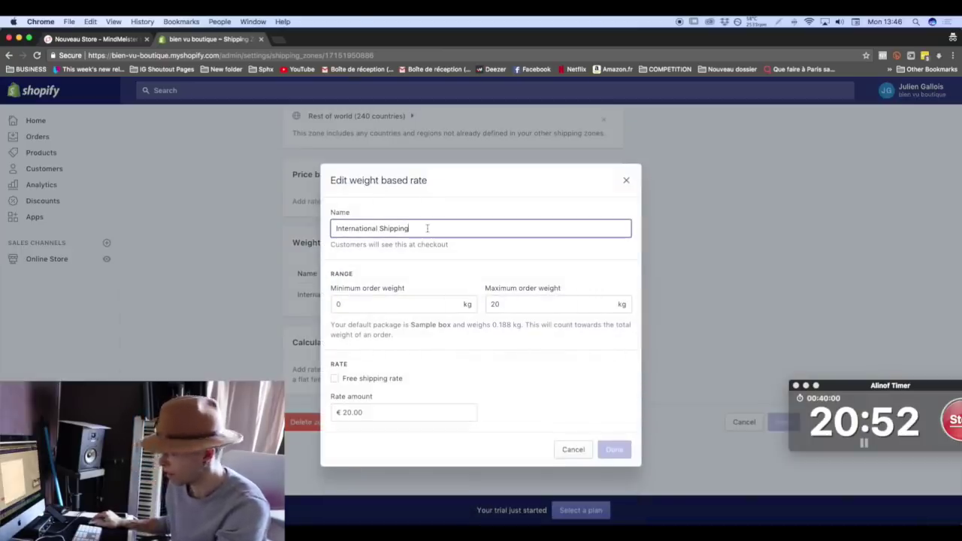
left_click(408, 303)
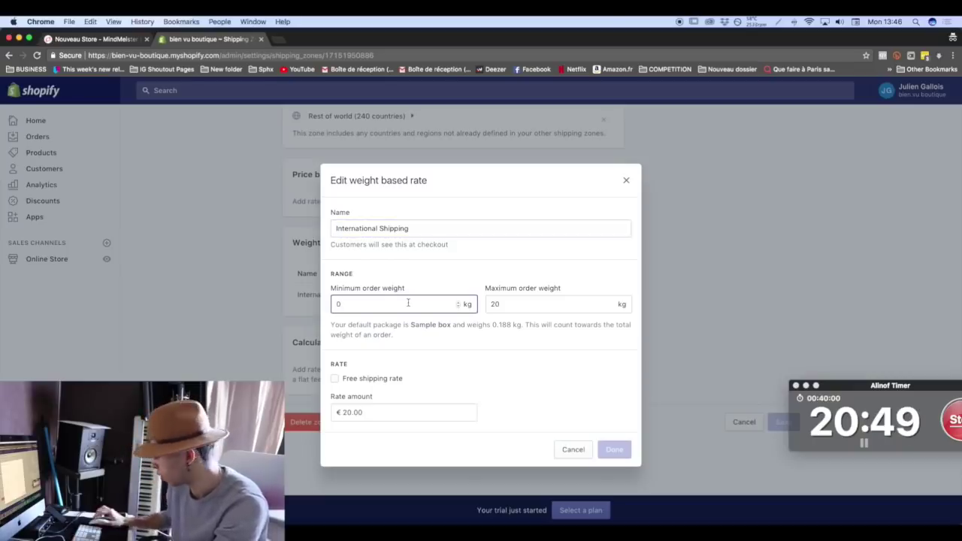
type(",5")
double_click(534, 305)
type("1500000")
key("BackSpace")
key("BackSpace")
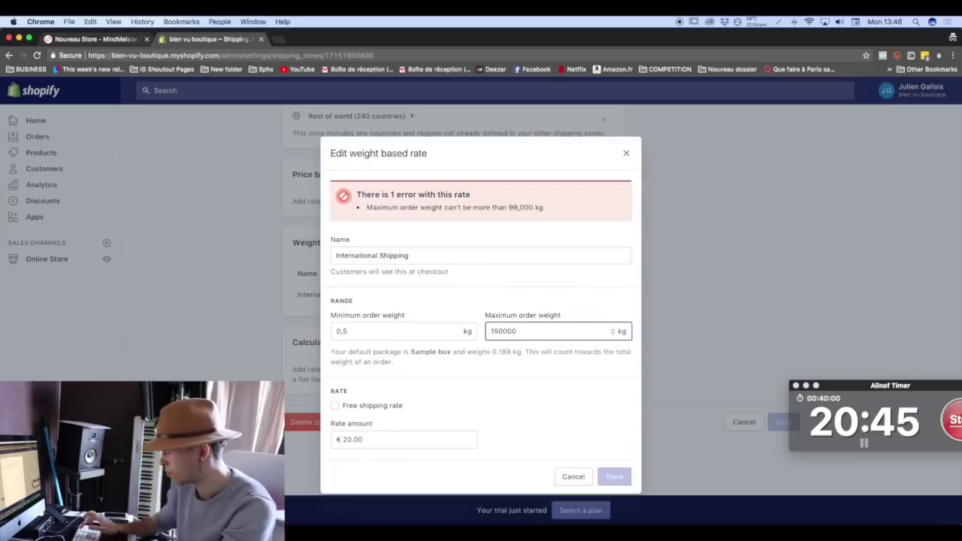
left_click(519, 395)
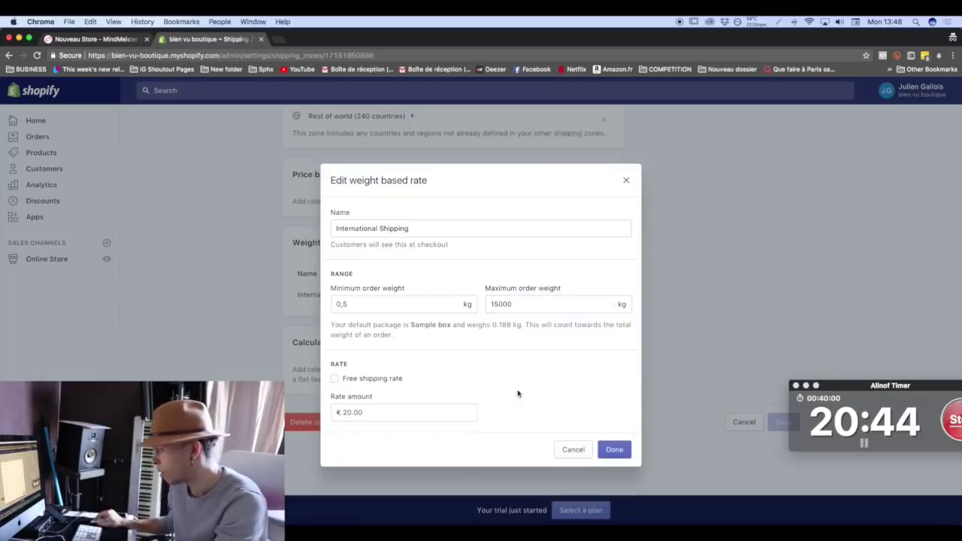
double_click(361, 413)
type("9,95")
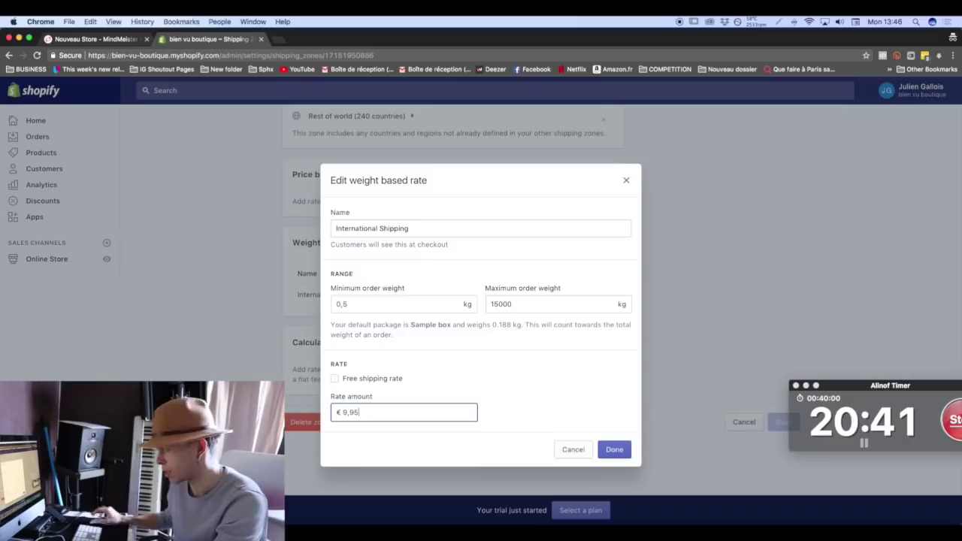
left_click(518, 411)
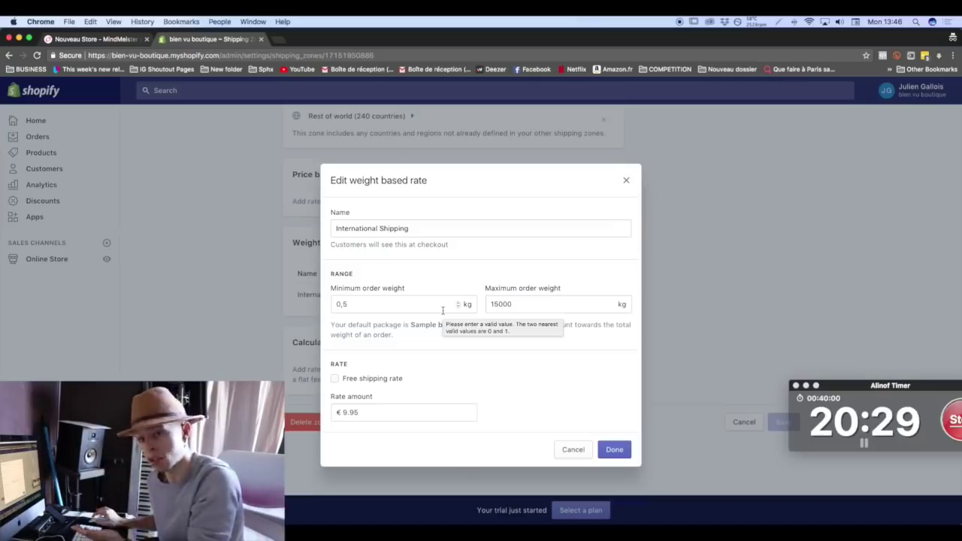
Set its weights to 0–0 kg, make it free, save the zone, and return to Shipping.
double_click(443, 310)
type("0")
key("Tab")
type("0")
left_click(376, 418)
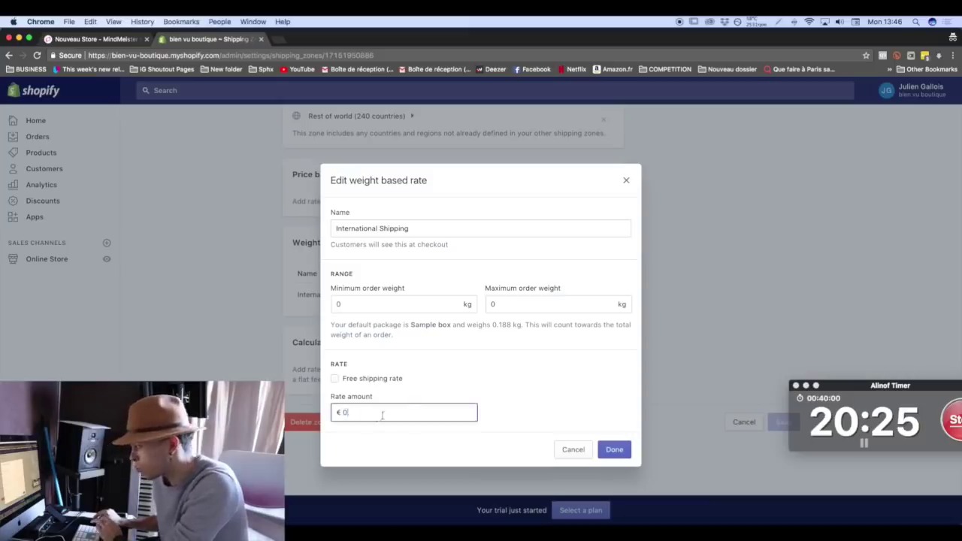
left_click(384, 381)
left_click(607, 449)
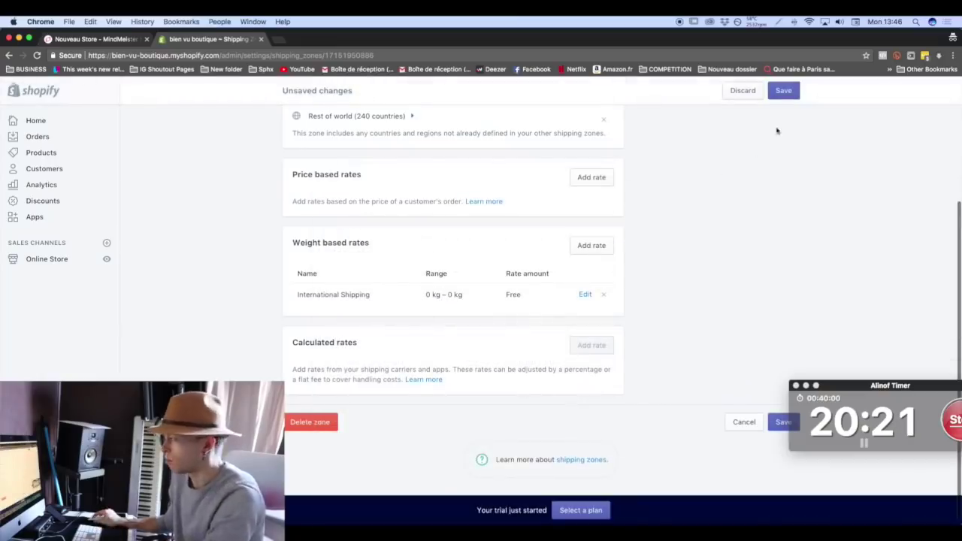
left_click(786, 91)
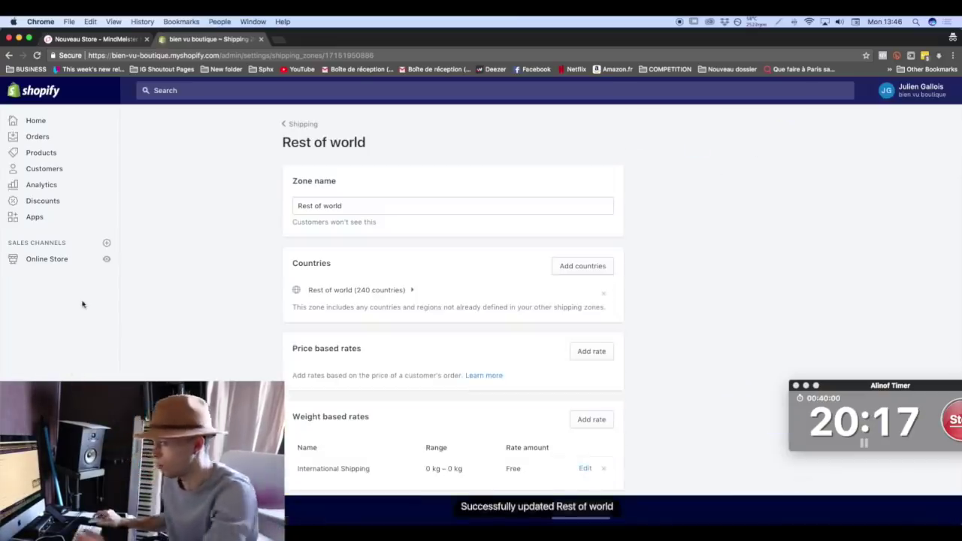
left_click(303, 124)
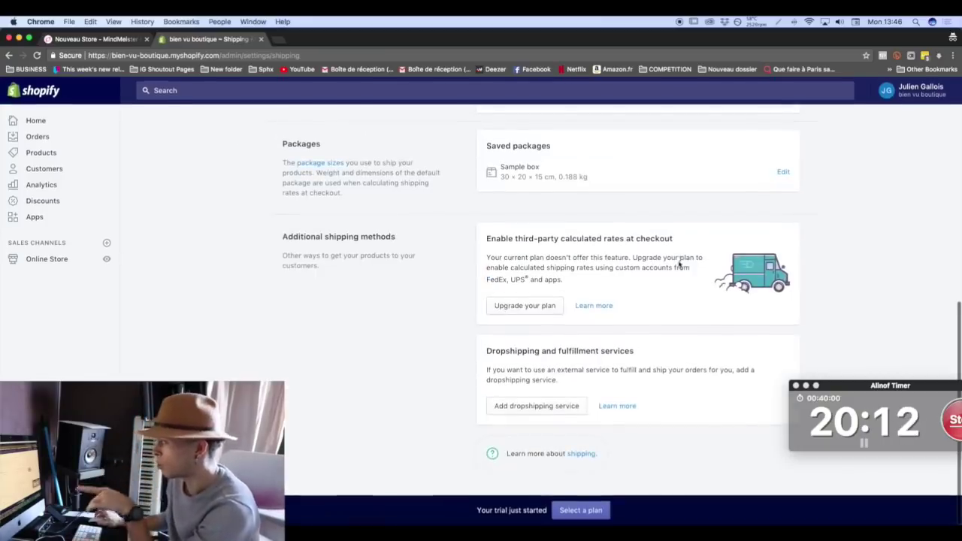
left_click_drag(487, 146, 575, 145)
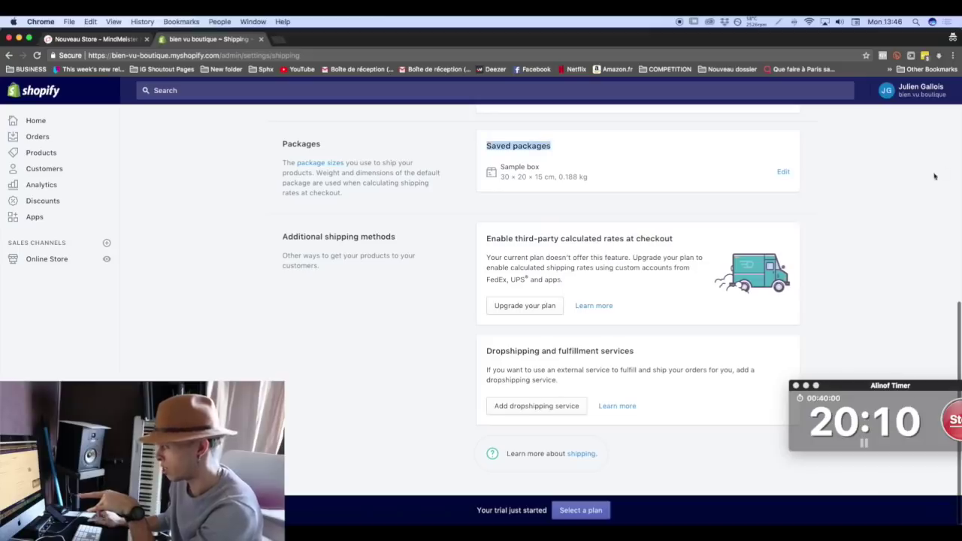
Change the Sample box package's empty weight from 0.188 to 0 kg and return to Settings.
left_click(783, 171)
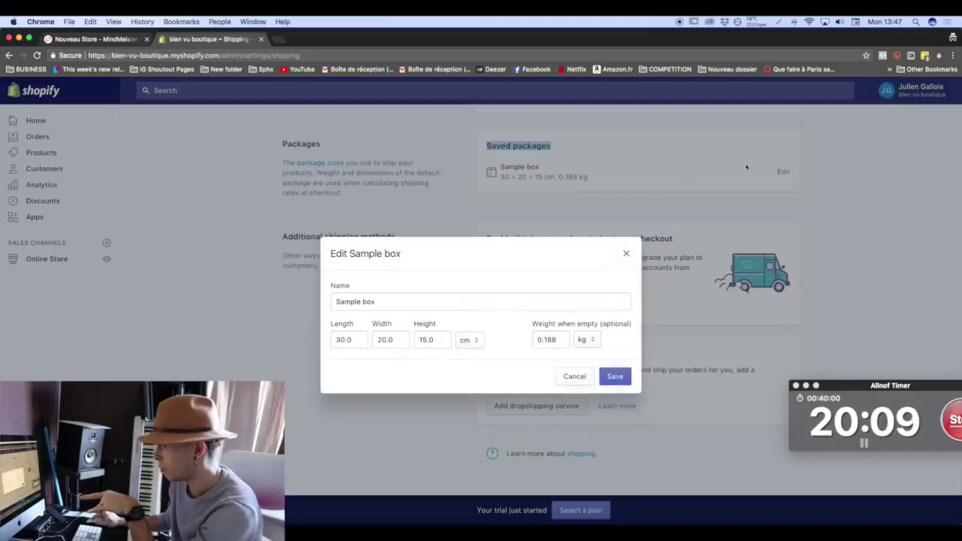
double_click(567, 339)
type("0")
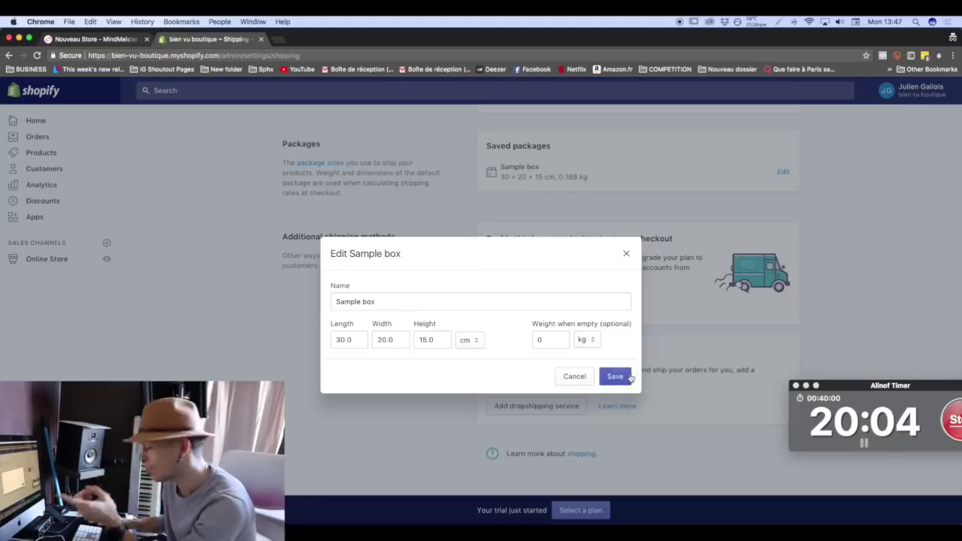
left_click(629, 377)
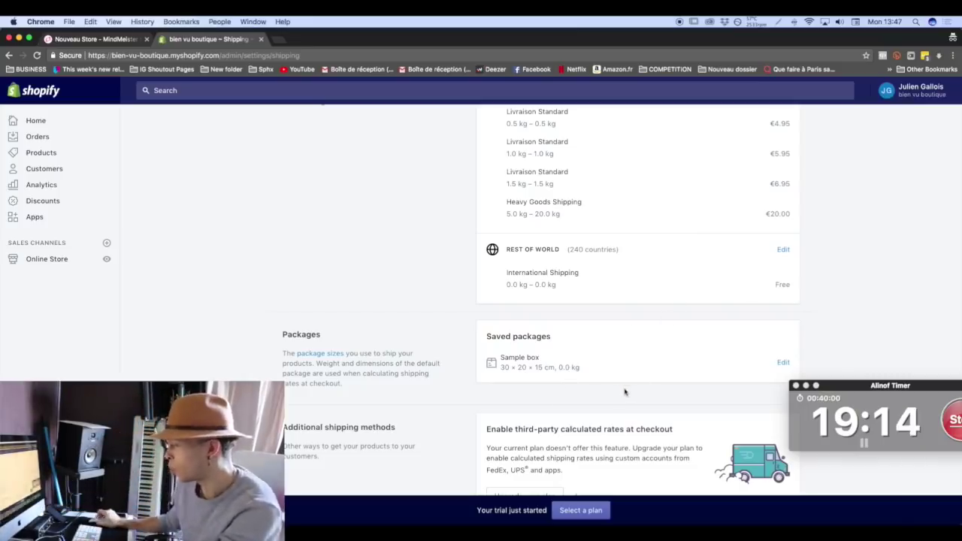
scroll(623, 391, "down", 5)
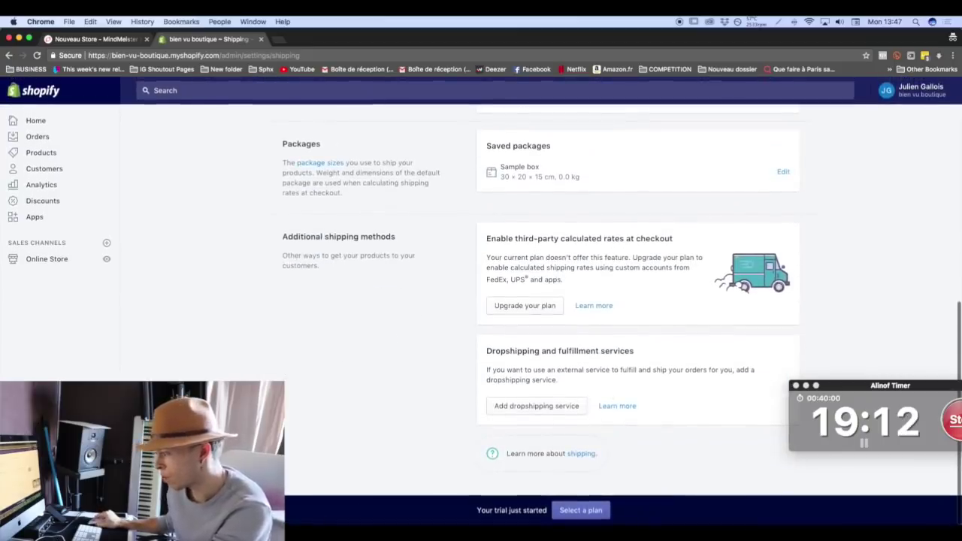
left_click(33, 495)
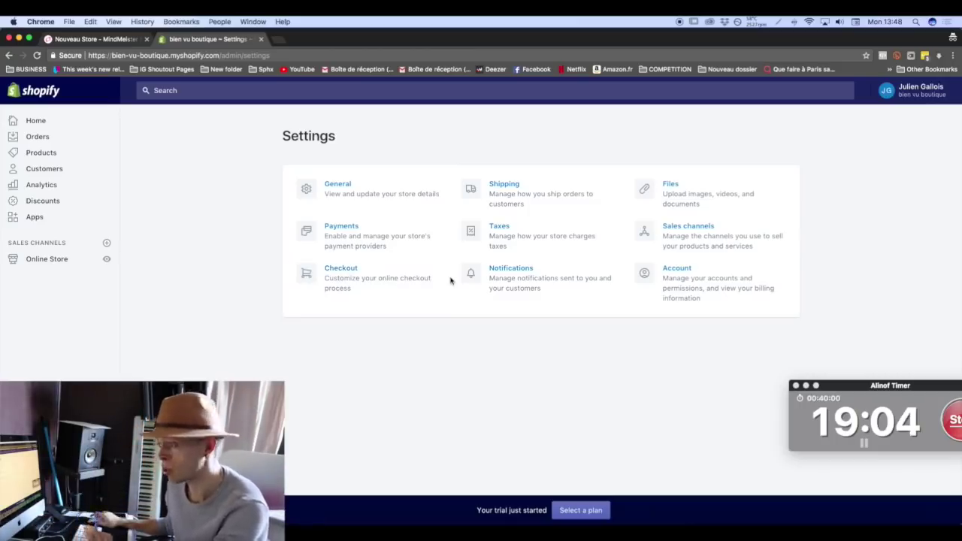
Browse the free themes, looking at the Minimal and Supply theme details.
left_click(51, 260)
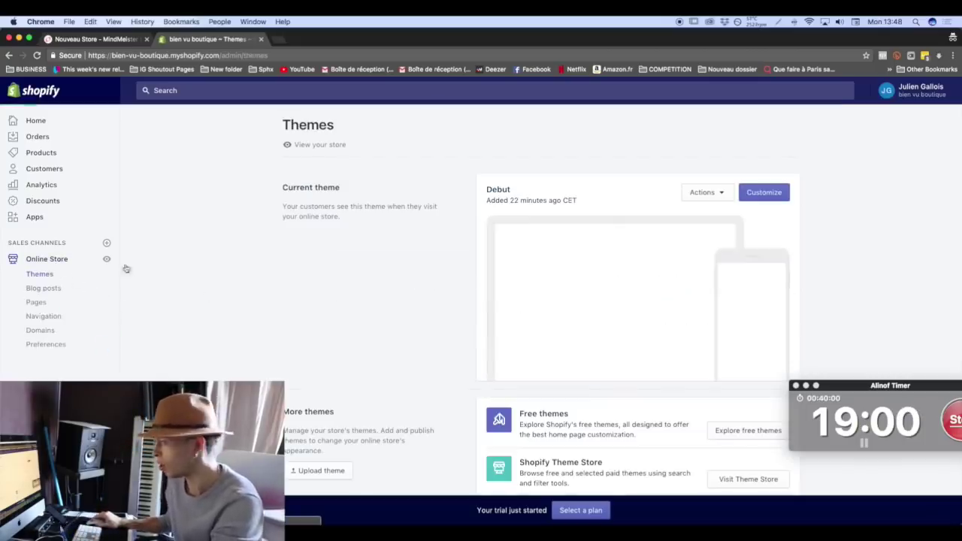
scroll(583, 269, "down", 2)
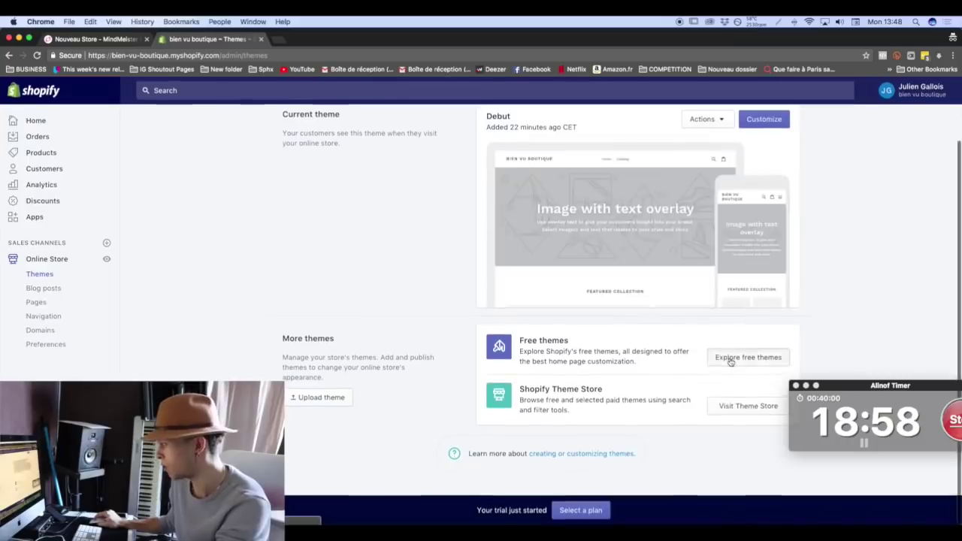
left_click(727, 358)
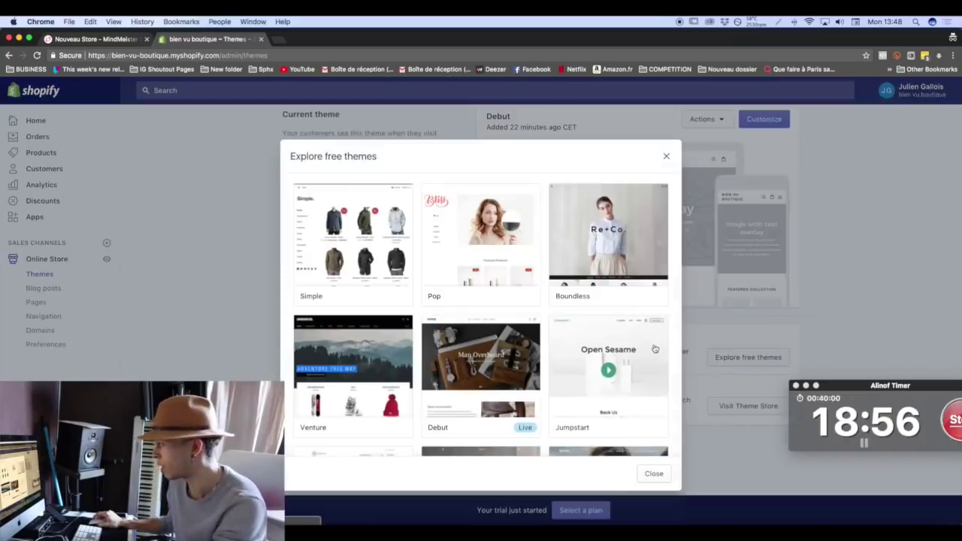
scroll(632, 345, "down", 5)
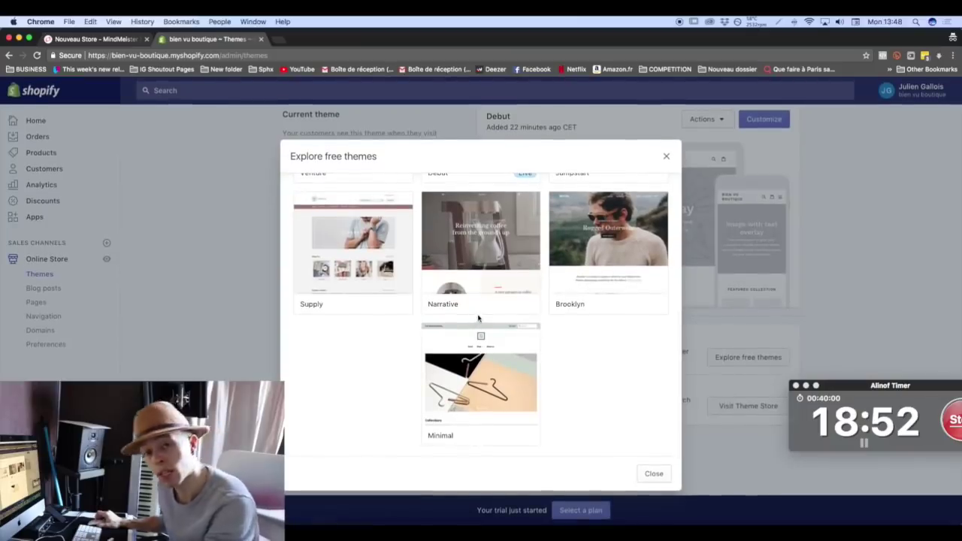
left_click(487, 359)
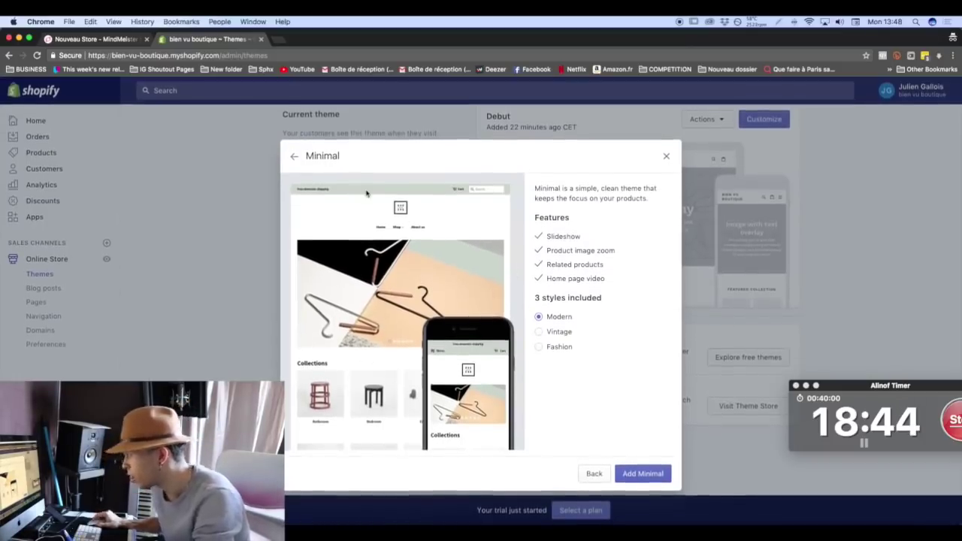
left_click(296, 160)
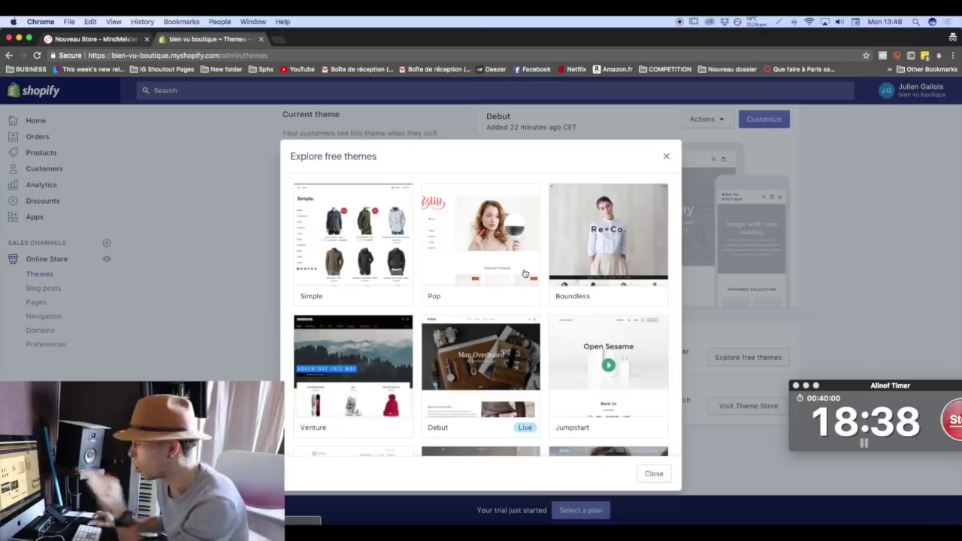
scroll(487, 301, "down", 3)
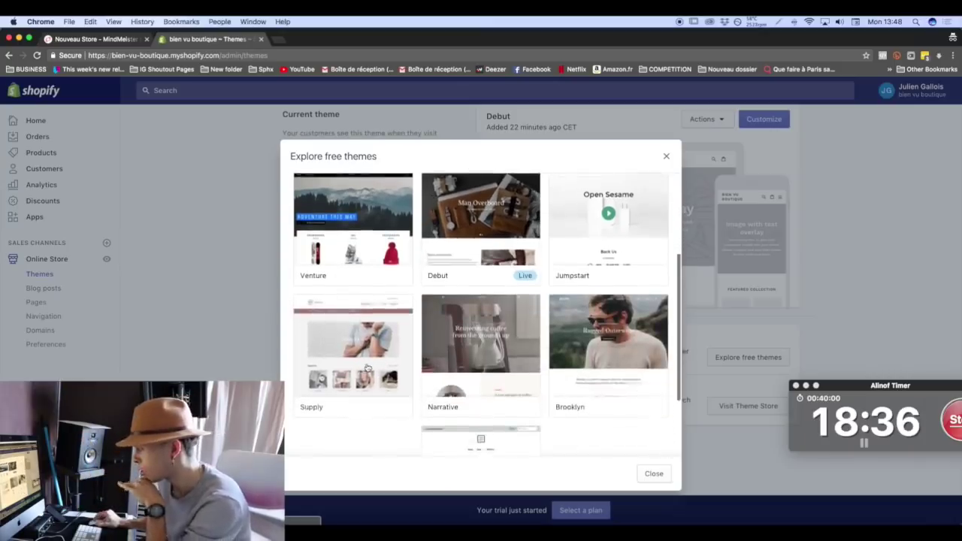
left_click(390, 346)
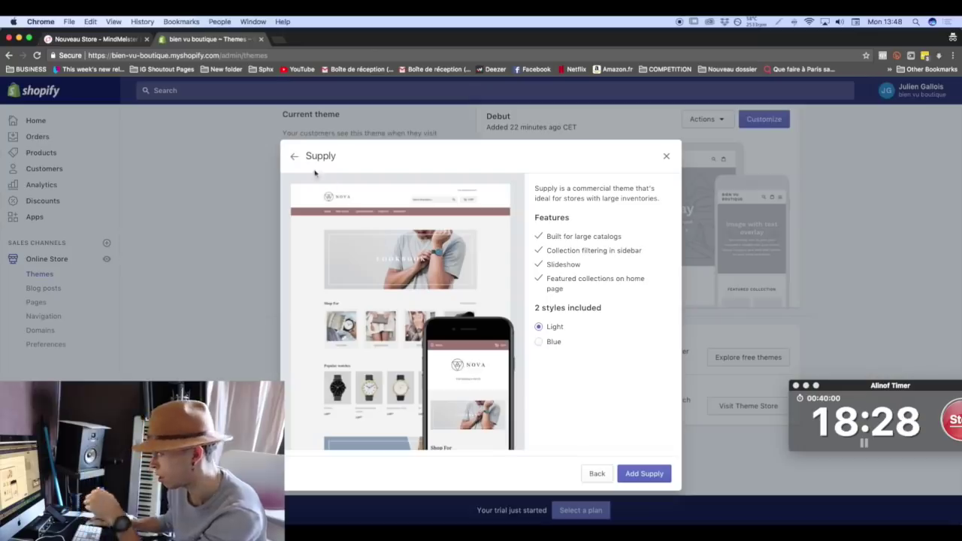
left_click(293, 155)
scroll(650, 304, "down", 3)
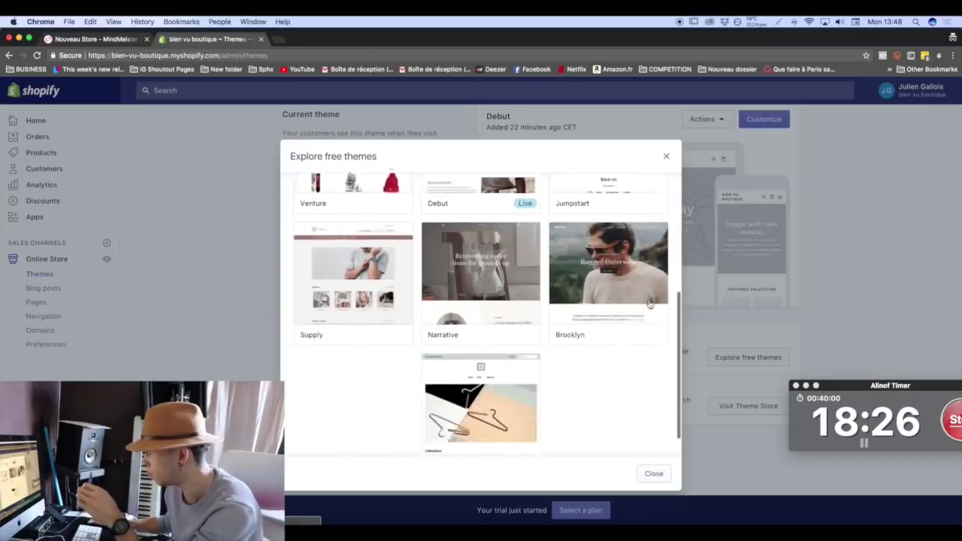
Open Brooklyn, choose its Classic style, and add it to the store.
left_click(623, 294)
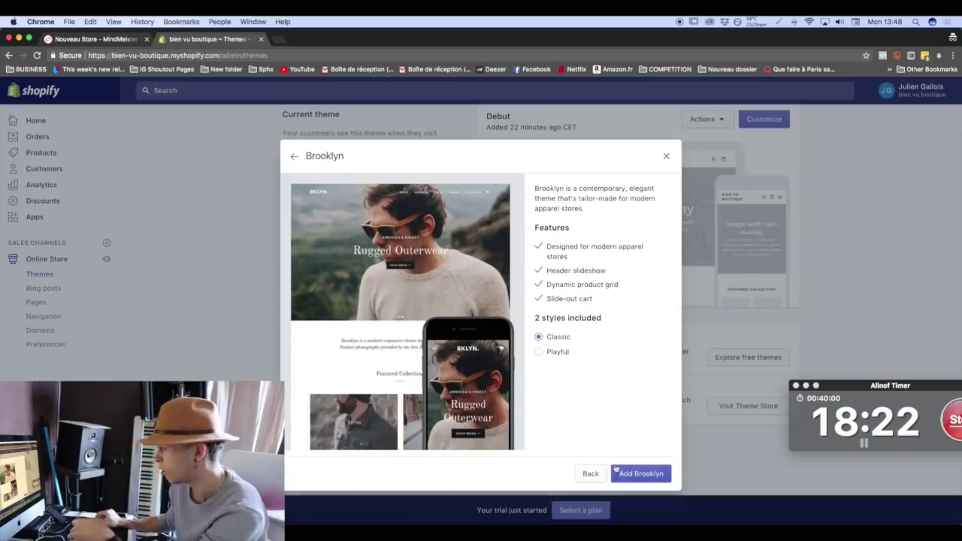
left_click(561, 356)
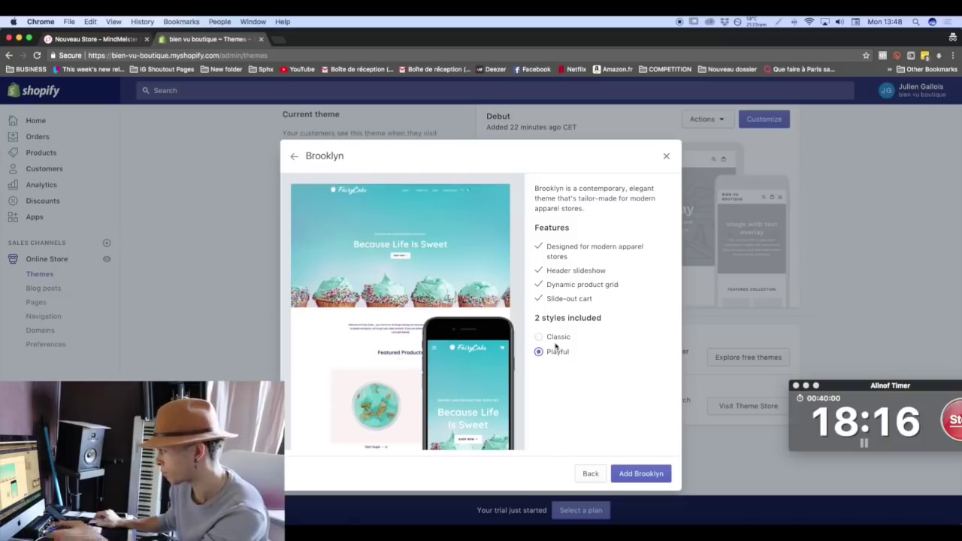
left_click(557, 339)
left_click(558, 353)
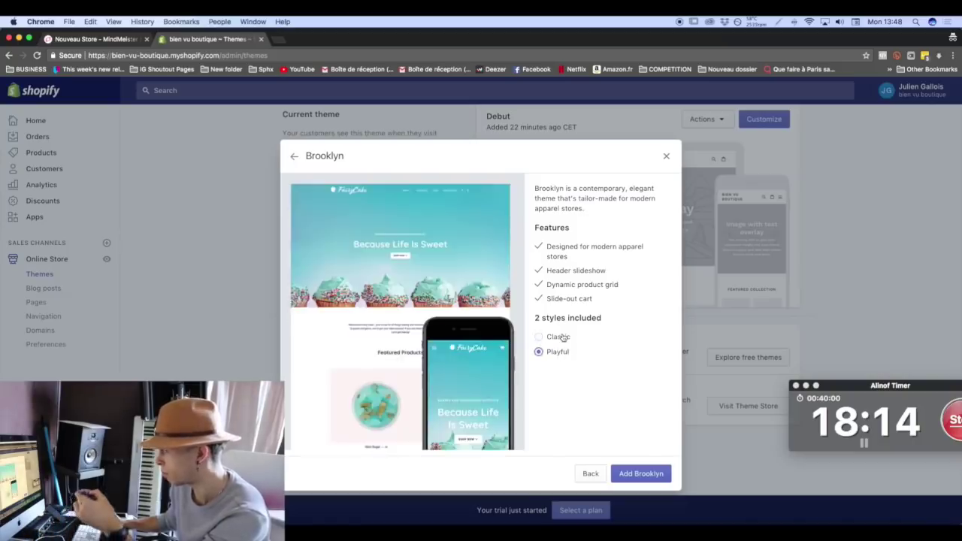
left_click(551, 339)
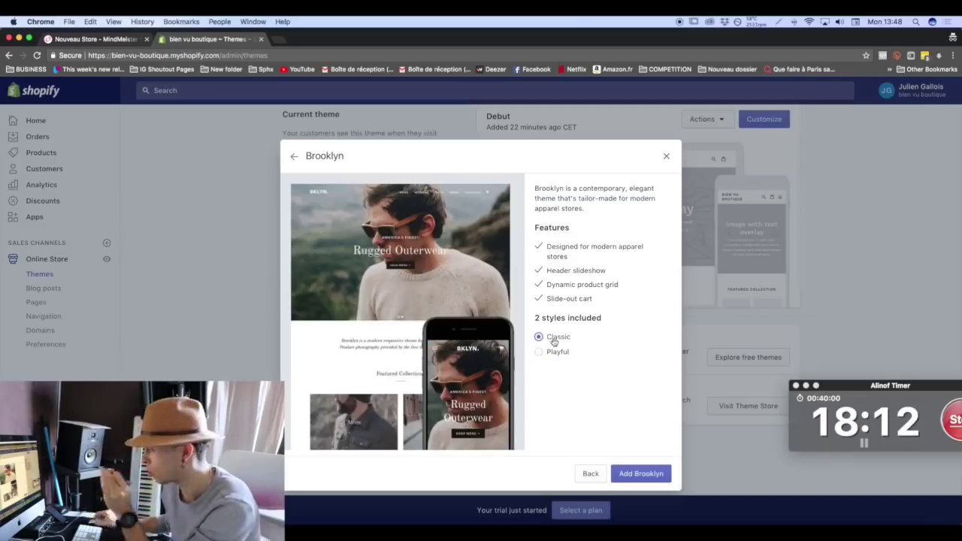
left_click(643, 474)
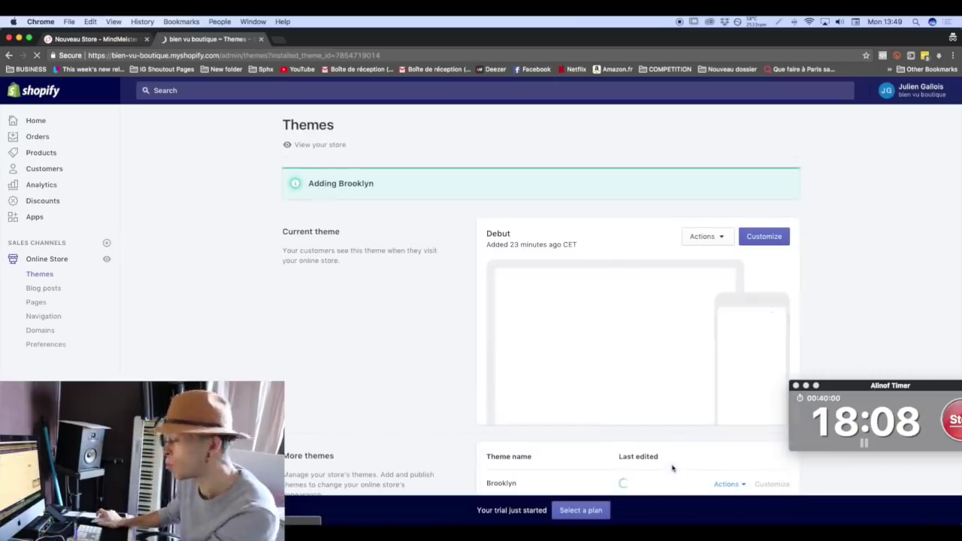
Publish Brooklyn to replace Debut as the live theme and open it in the theme editor.
scroll(651, 433, "down", 5)
scroll(651, 432, "up", 5)
scroll(651, 431, "down", 5)
left_click(717, 301)
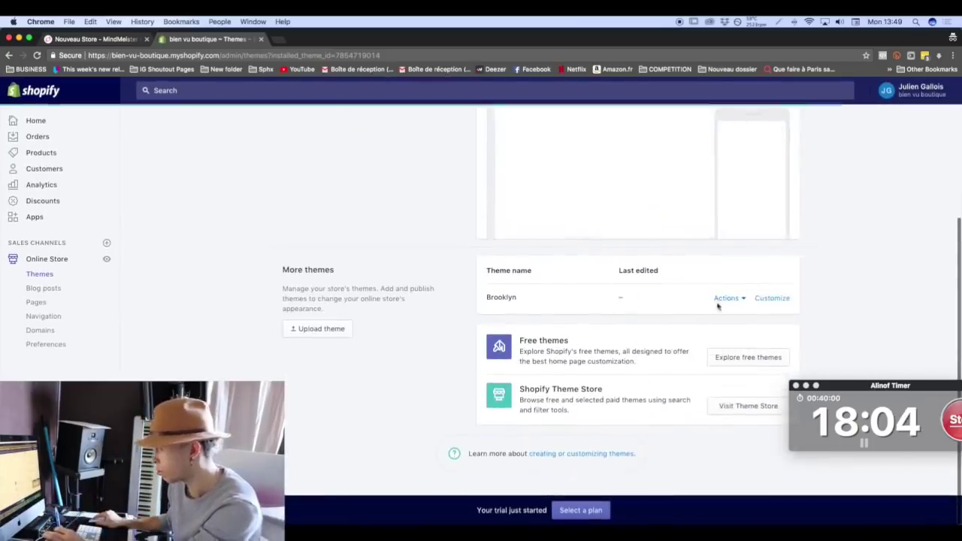
scroll(725, 315, "down", 5)
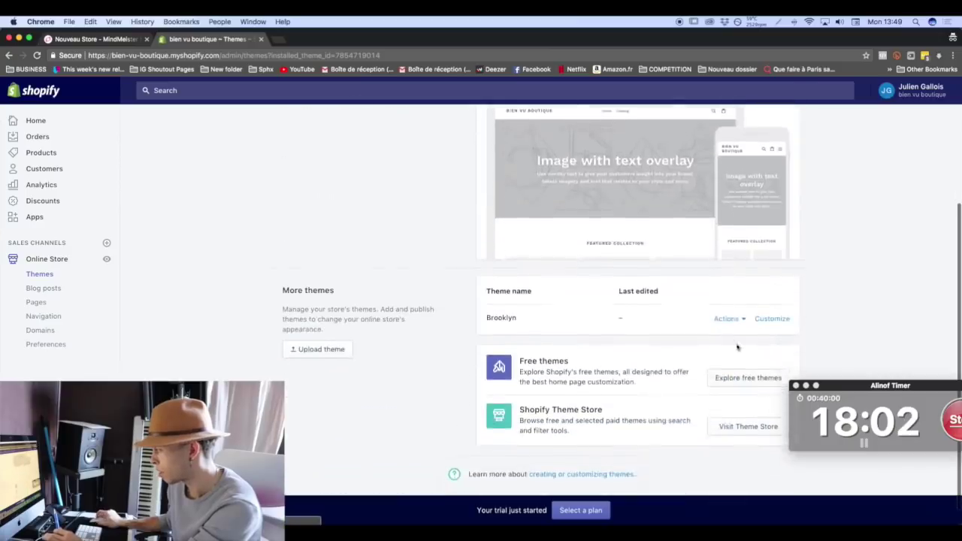
left_click(725, 318)
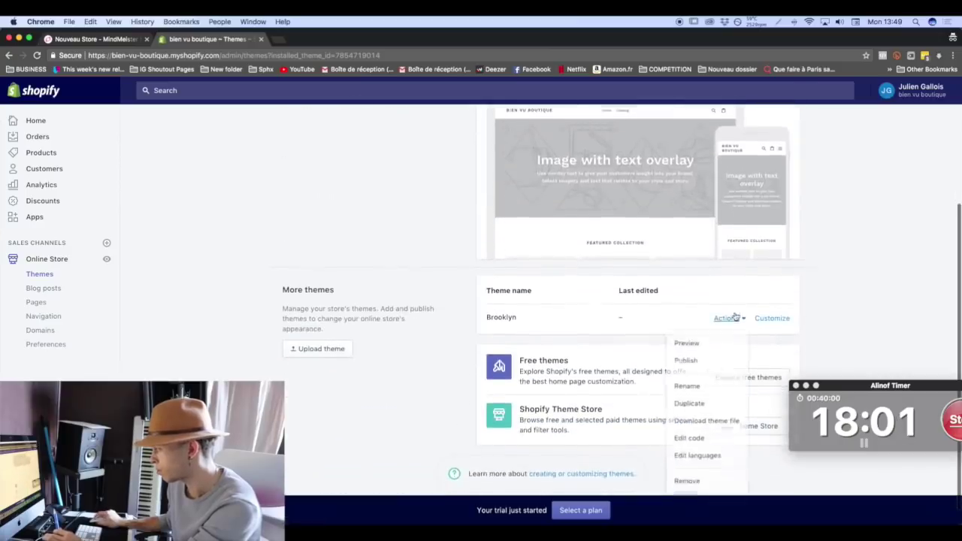
left_click(684, 363)
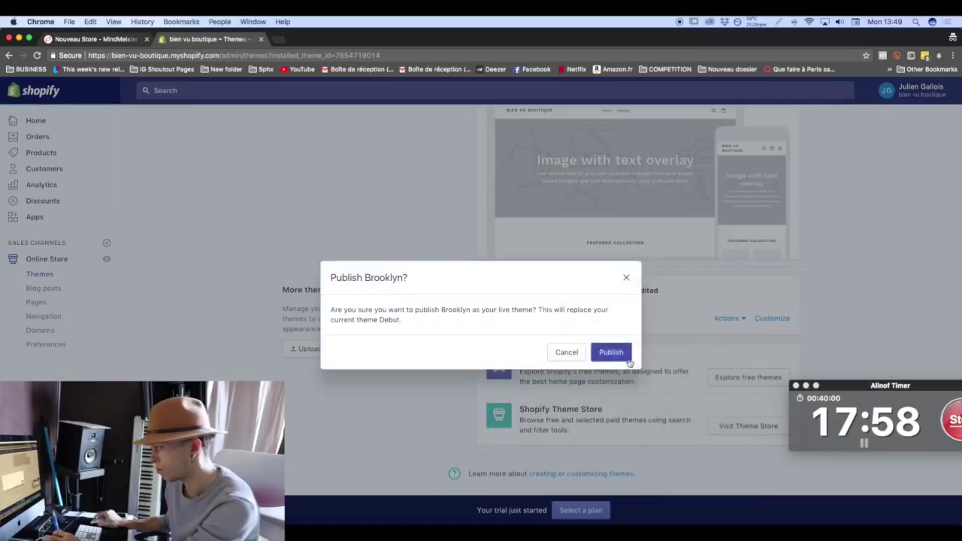
left_click(627, 358)
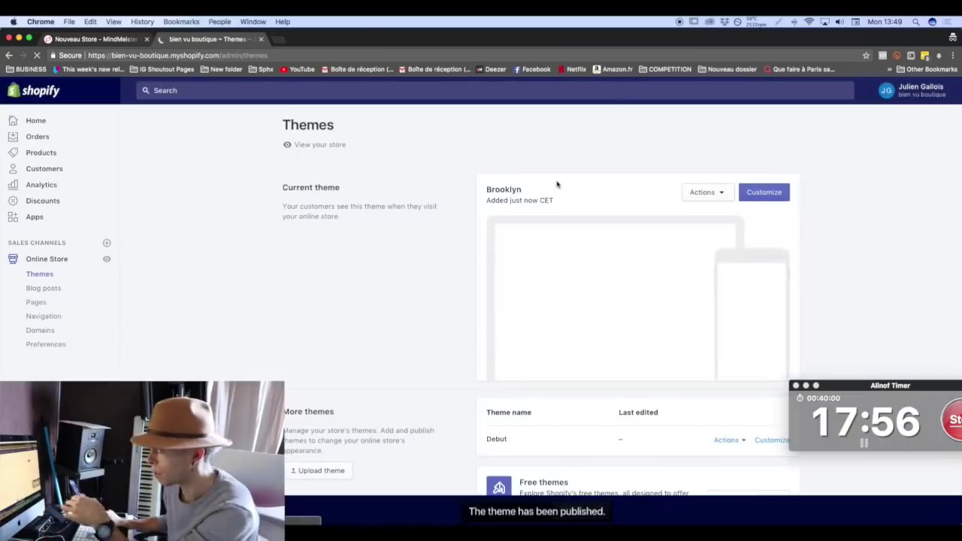
left_click_drag(481, 192, 545, 190)
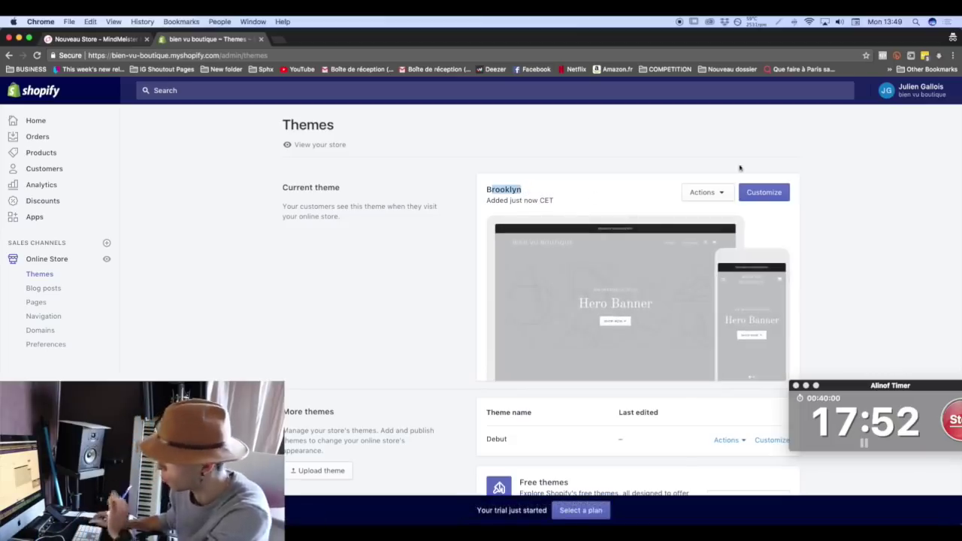
left_click(764, 193)
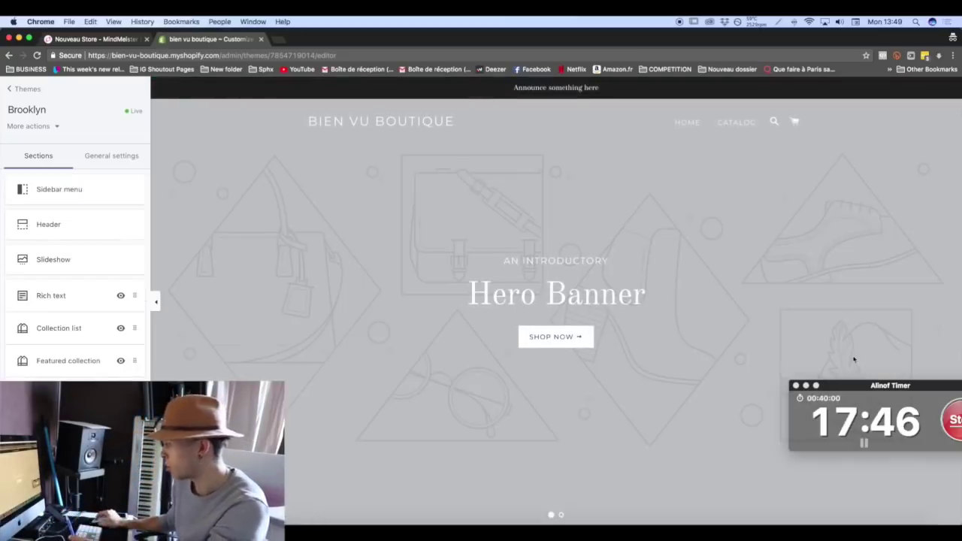
left_click_drag(859, 384, 809, 442)
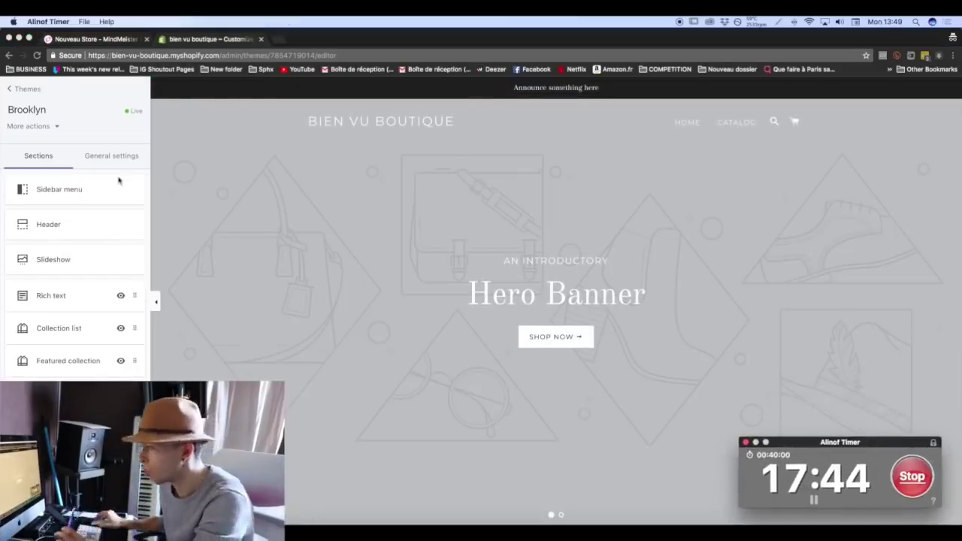
left_click(113, 168)
left_click(117, 169)
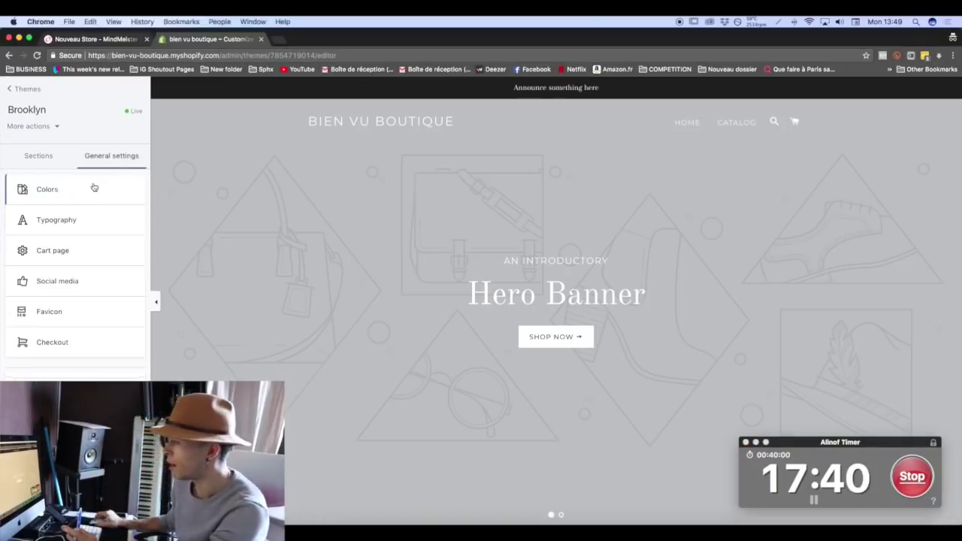
left_click(54, 164)
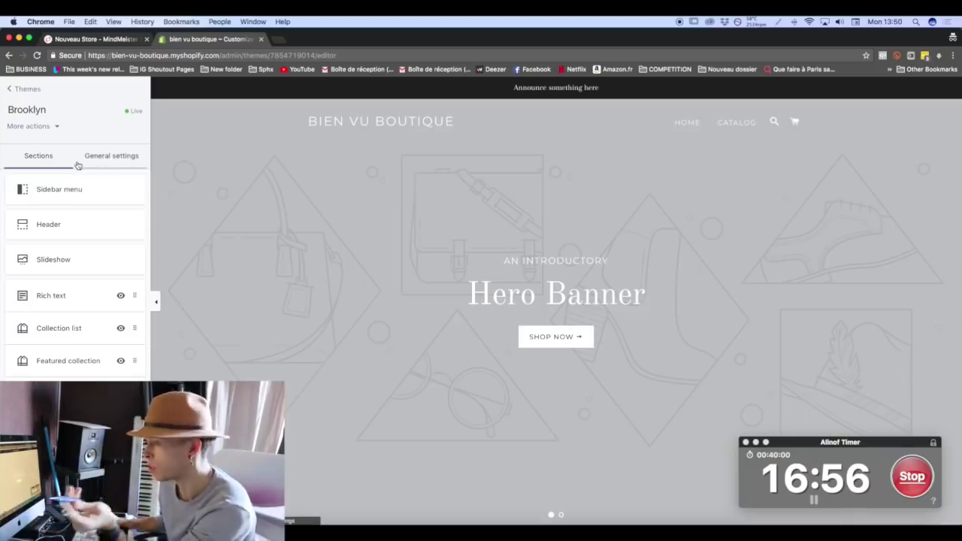
left_click(136, 158)
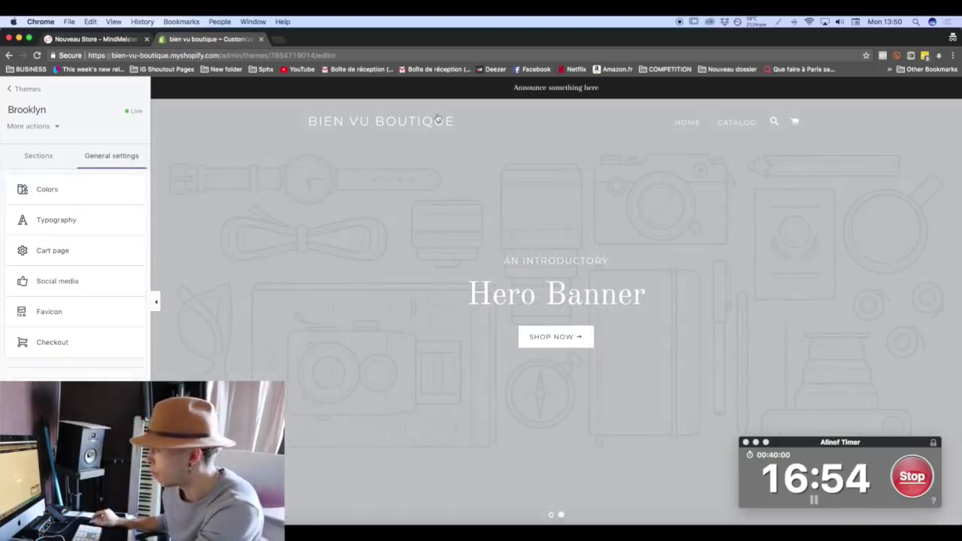
left_click(53, 191)
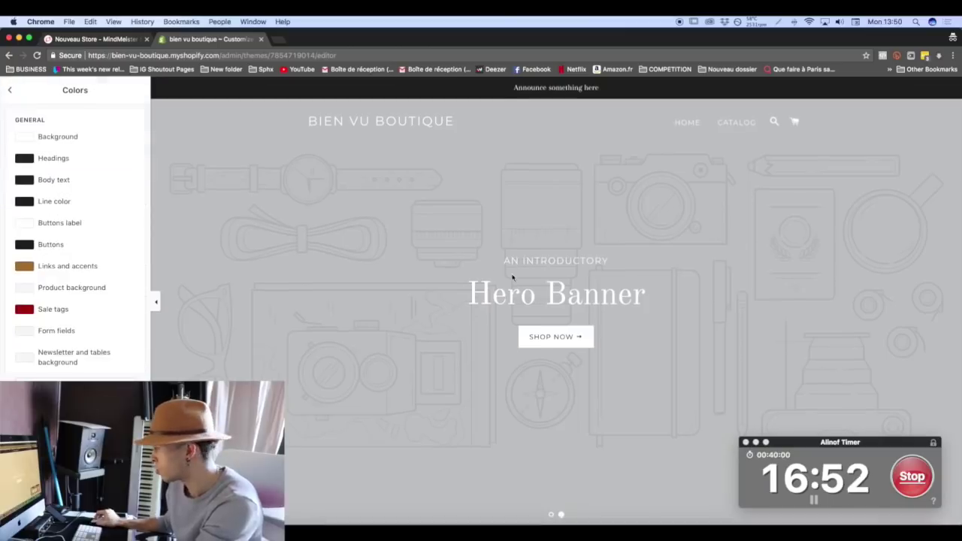
scroll(513, 277, "down", 10)
scroll(511, 275, "up", 10)
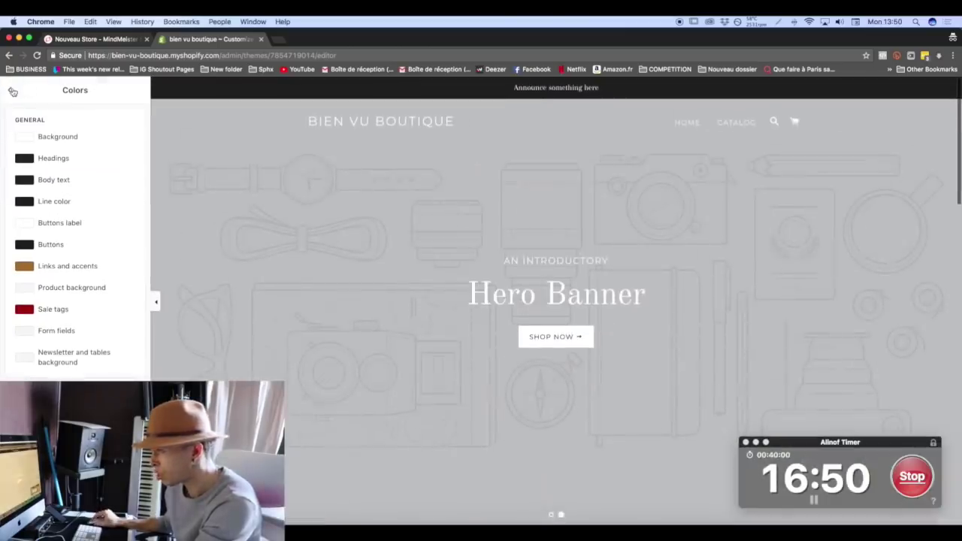
left_click(12, 90)
left_click(38, 163)
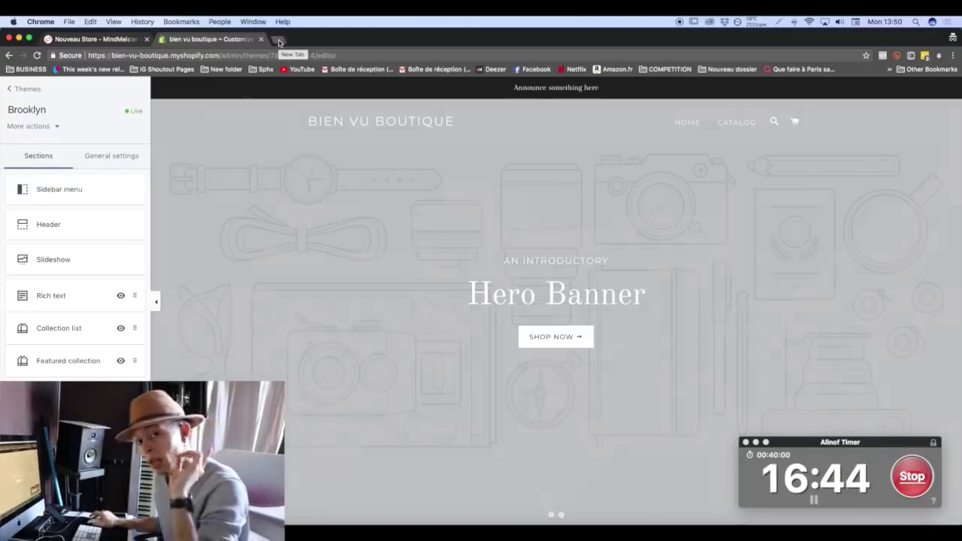
Go to pexels.com and search for 'christmas' photos.
left_click(279, 40)
type("pexe")
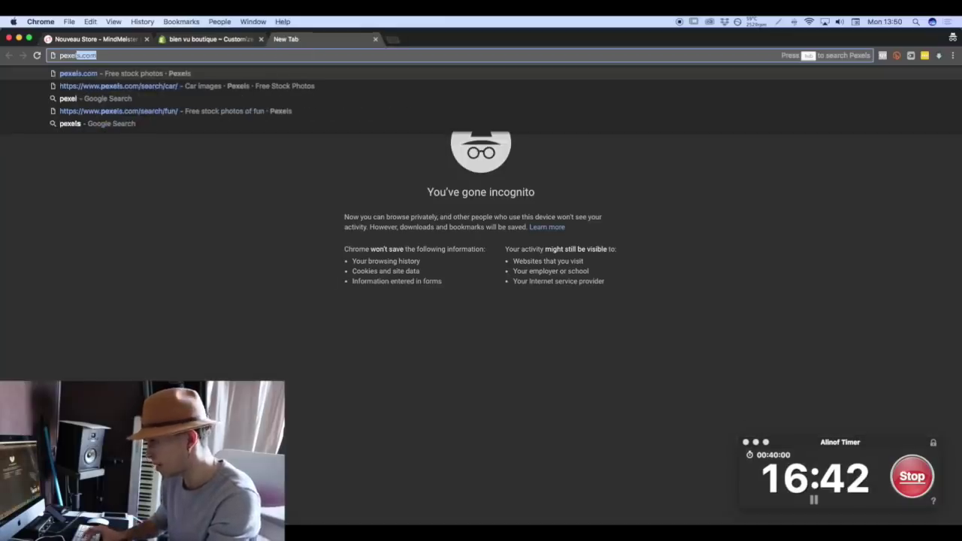
type("ls.com")
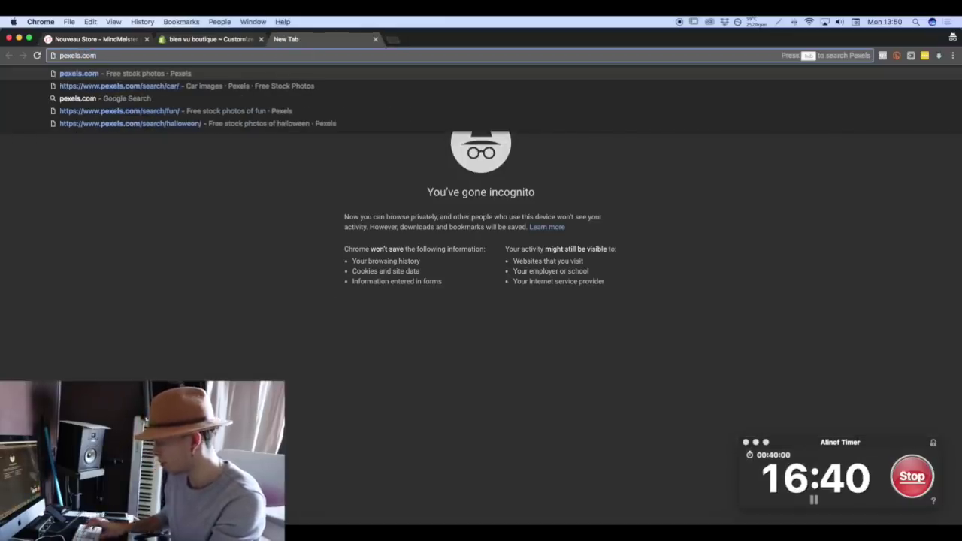
key("Return")
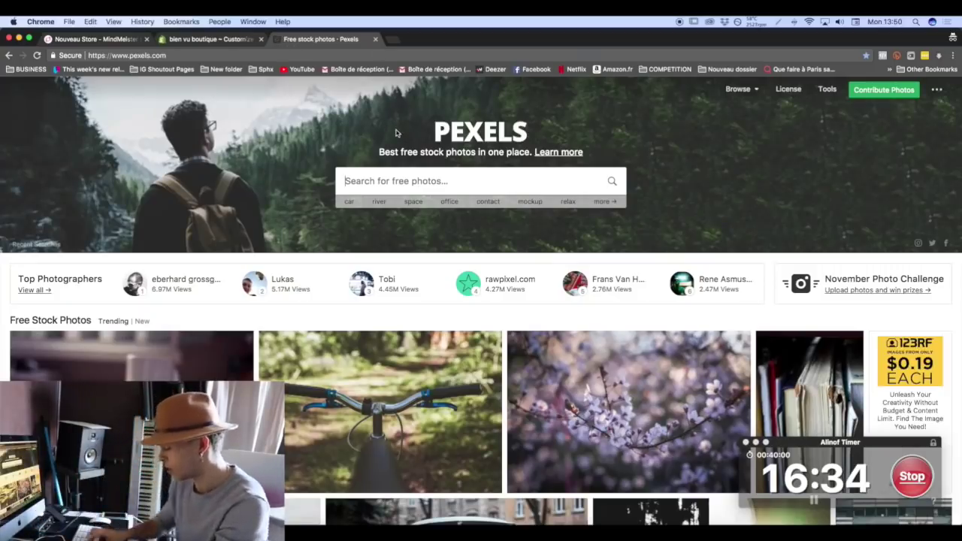
type("chi")
type("ristma")
key("BackSpace")
key("BackSpace")
type("mas")
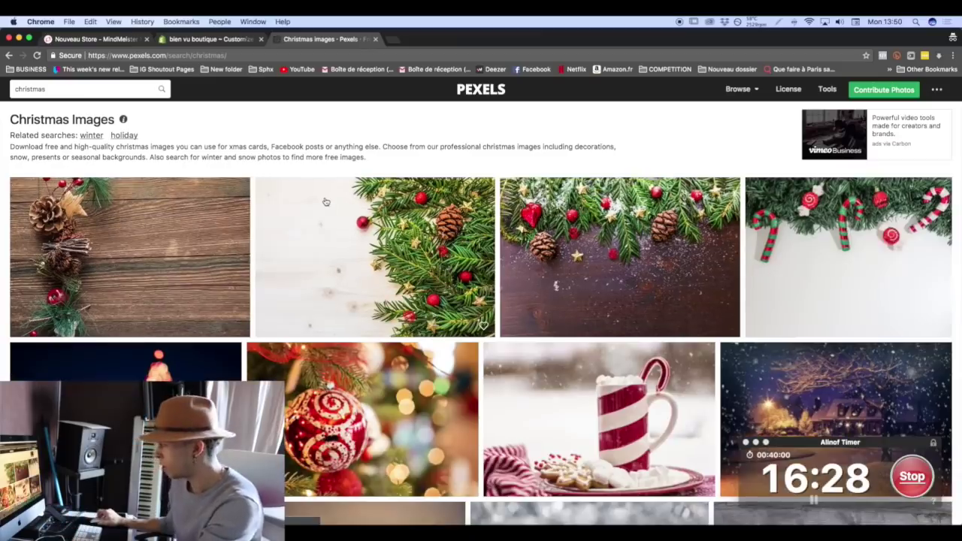
scroll(325, 202, "down", 10)
scroll(325, 201, "up", 2)
scroll(325, 202, "down", 3)
scroll(326, 201, "up", 3)
scroll(325, 202, "down", 1)
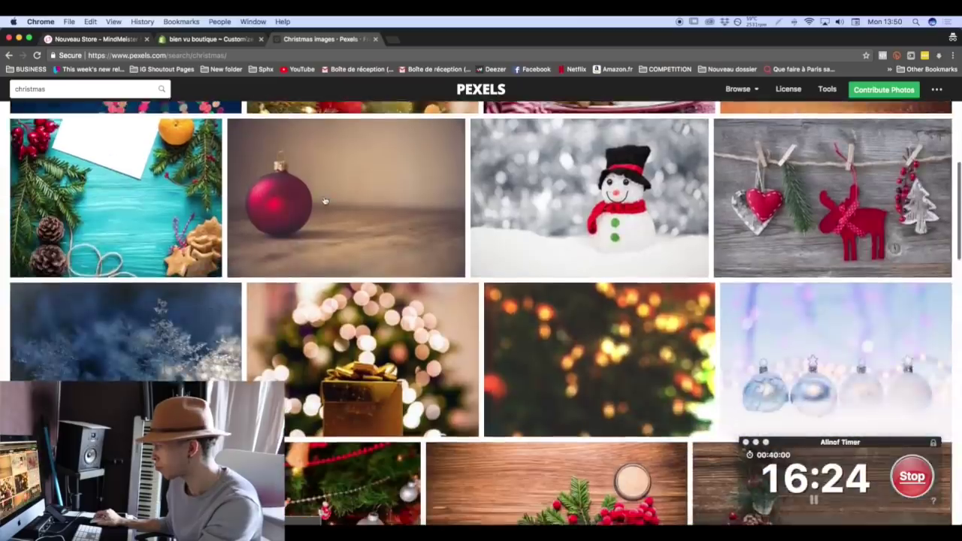
scroll(325, 201, "down", 7)
scroll(325, 201, "up", 10)
scroll(323, 199, "down", 5)
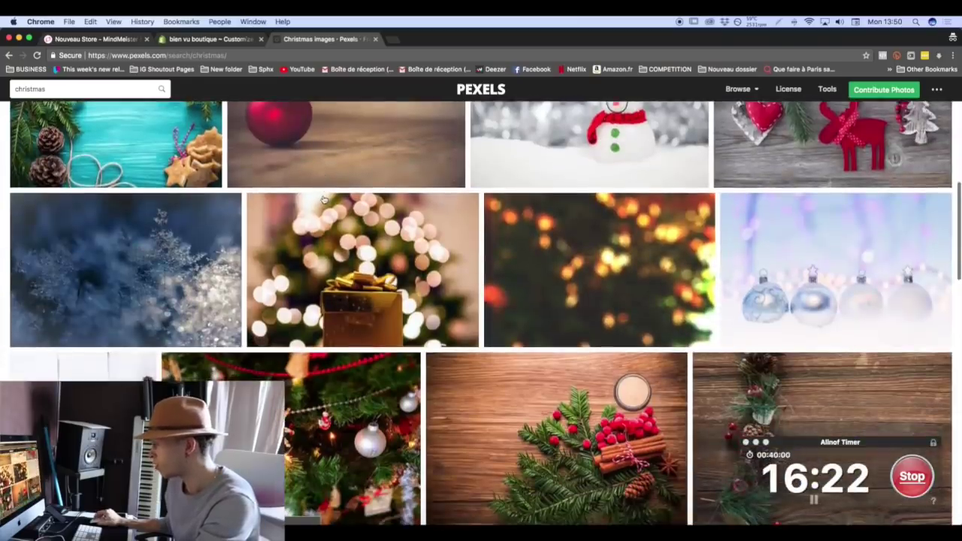
scroll(323, 199, "down", 8)
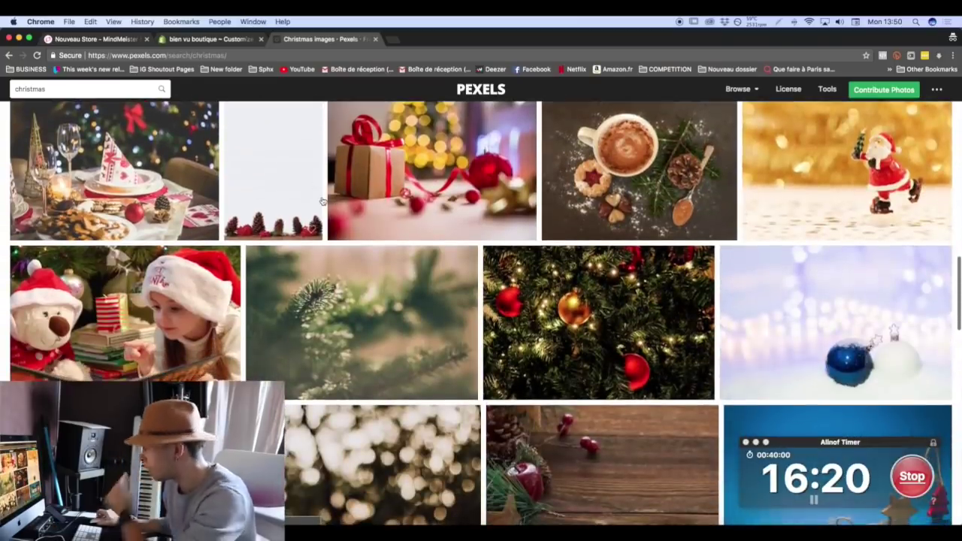
scroll(443, 203, "down", 2)
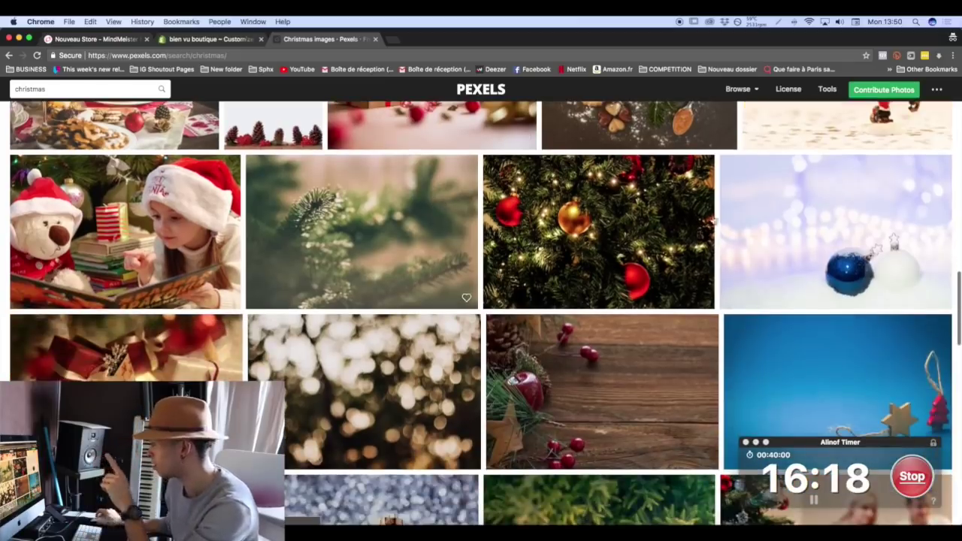
Download the blue ornament photo at Large 1920 x 1280 size.
left_click(878, 220)
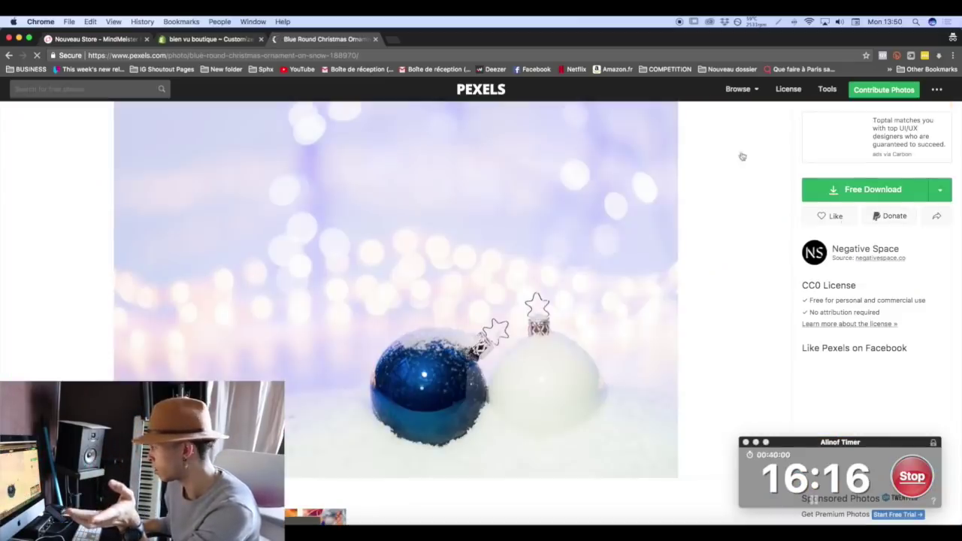
left_click(937, 192)
left_click(832, 253)
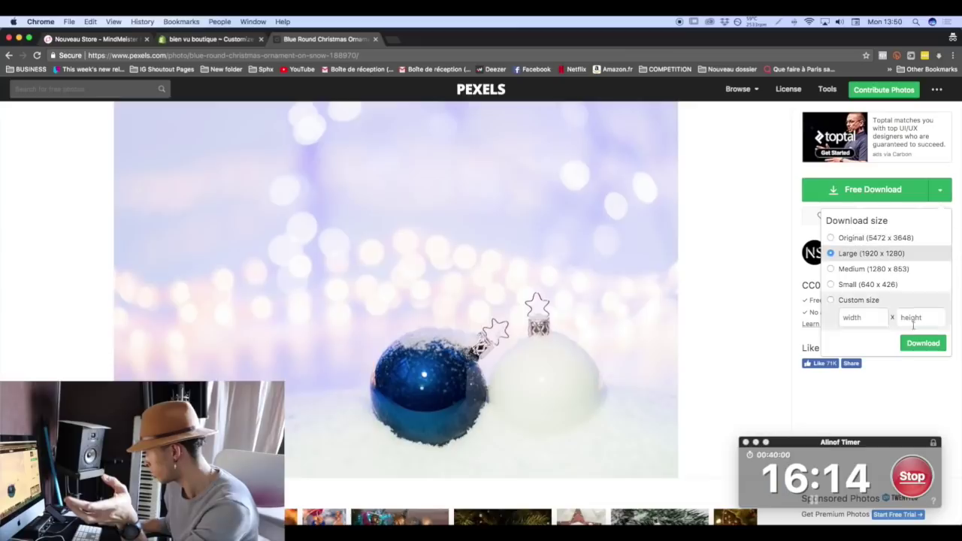
left_click(922, 342)
Back in the theme editor, bring up the image picker for the slideshow's slide.
left_click(211, 38)
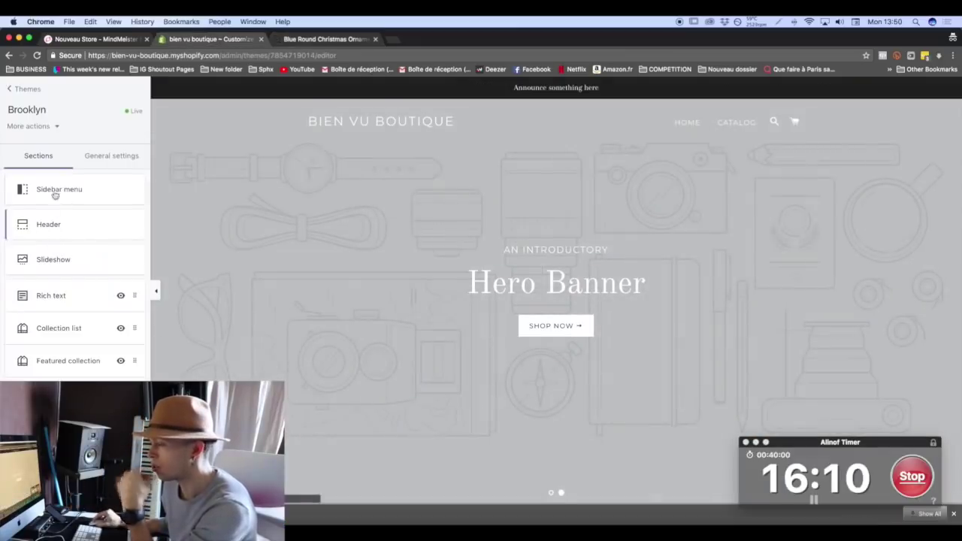
left_click(63, 254)
left_click(50, 286)
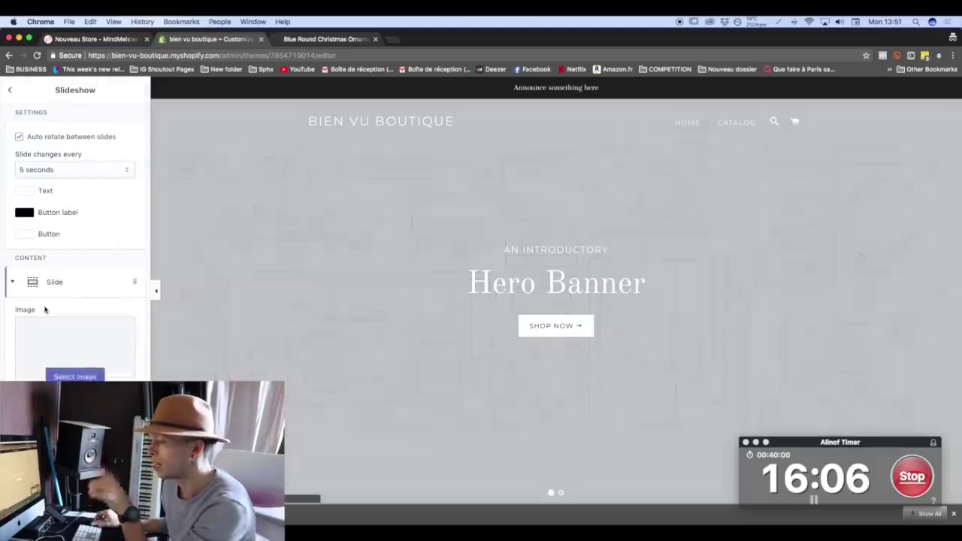
left_click(75, 374)
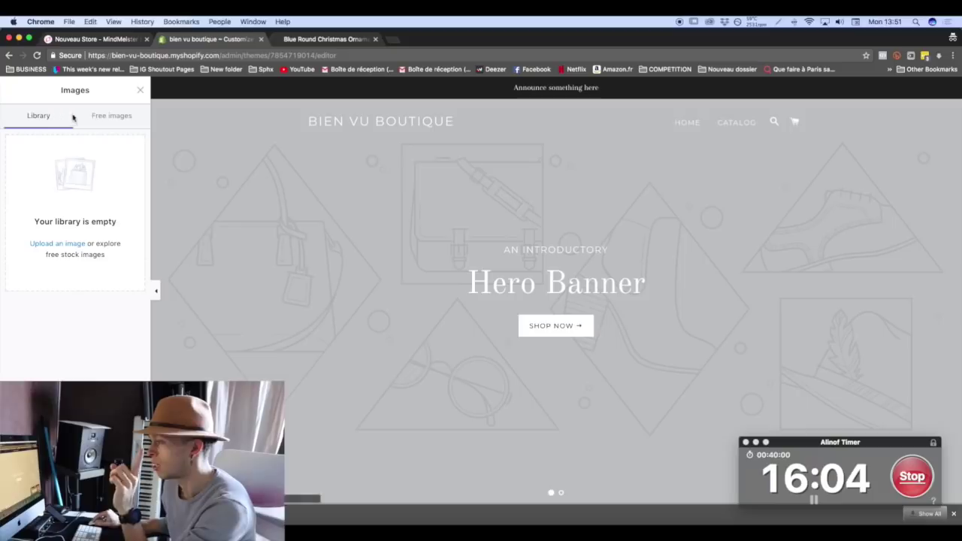
Upload pexels-photo-188970.jpeg from Downloads as the slide image and switch to mobile preview.
left_click(61, 245)
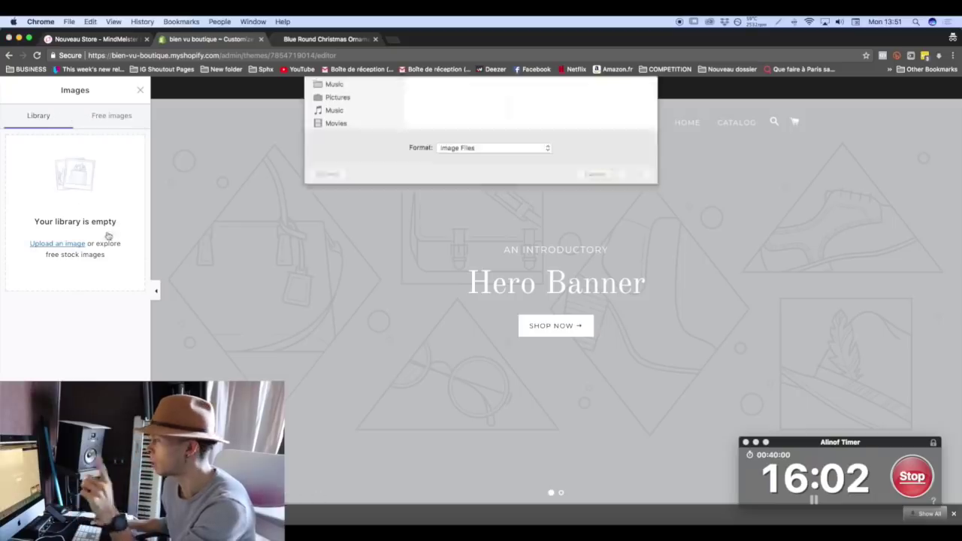
left_click(344, 154)
left_click(464, 122)
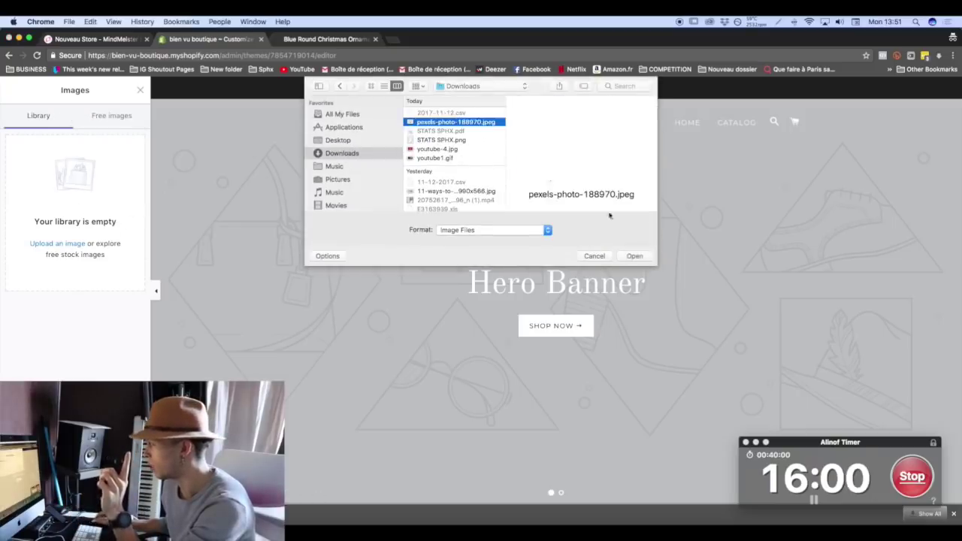
left_click(634, 256)
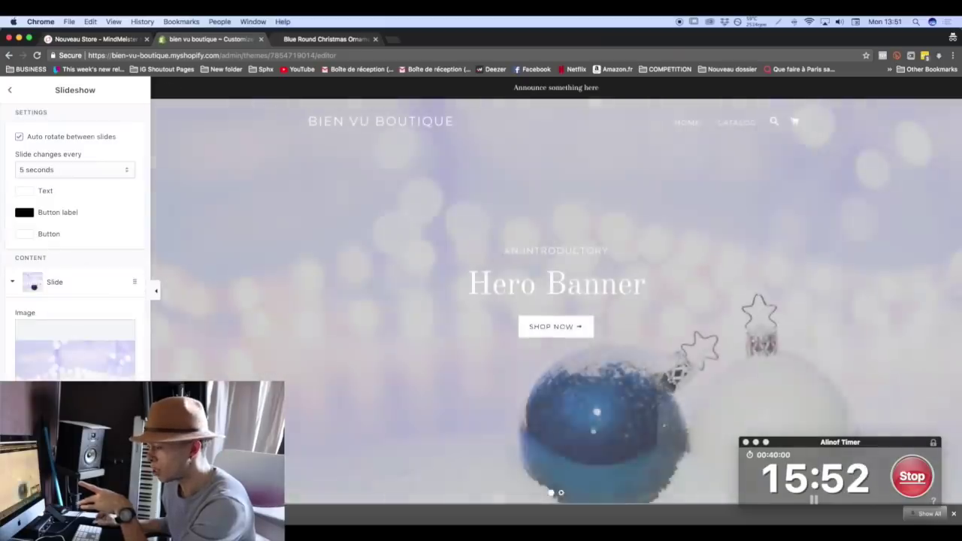
left_click(33, 523)
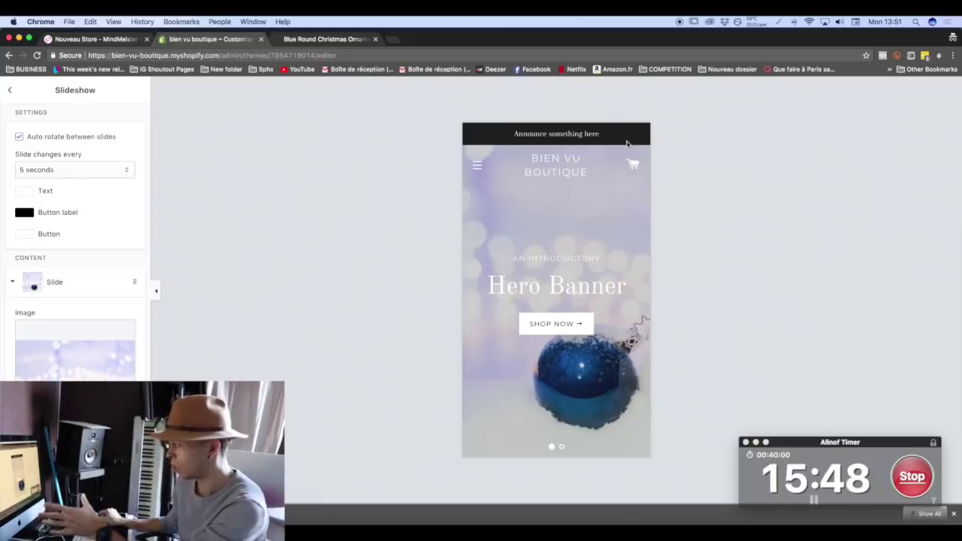
scroll(65, 348, "down", 5)
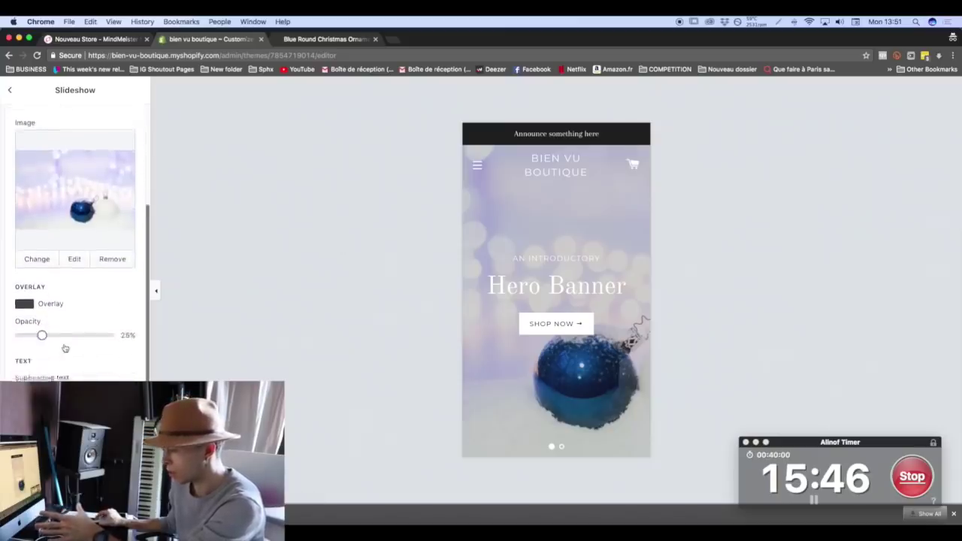
scroll(65, 348, "down", 3)
scroll(66, 347, "up", 8)
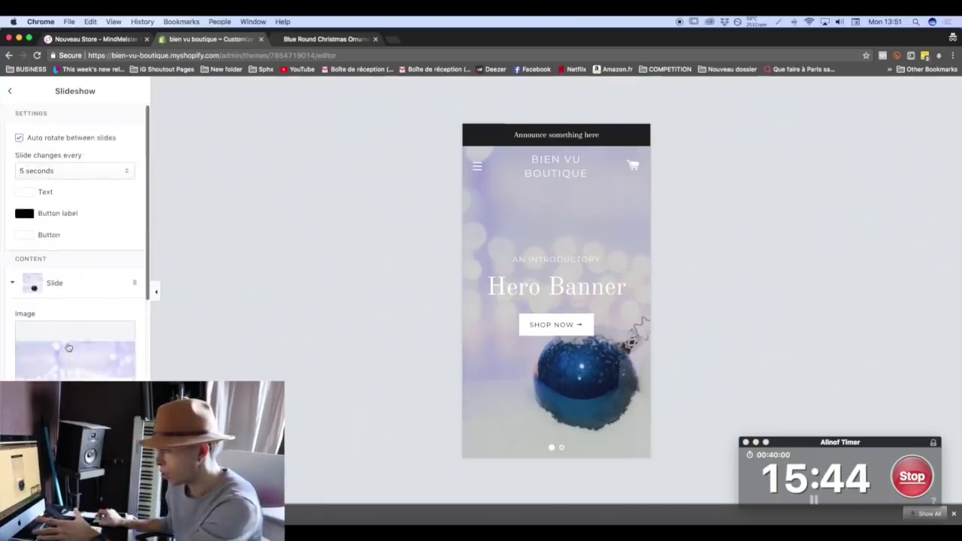
left_click(43, 192)
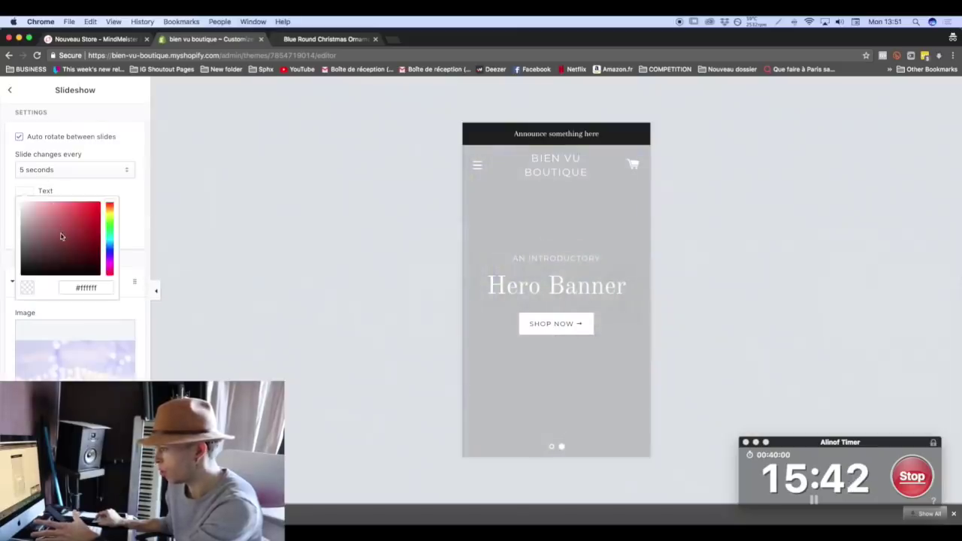
left_click_drag(64, 236, 8, 282)
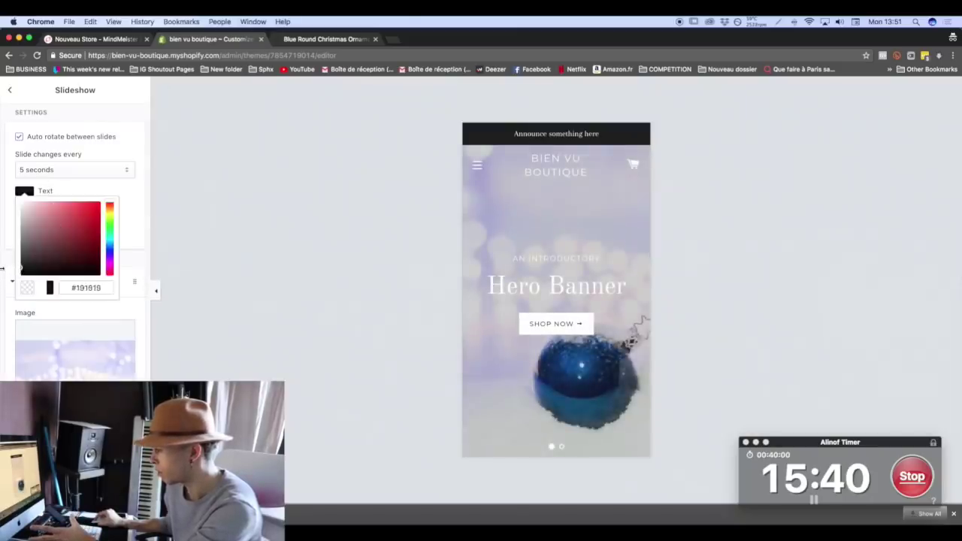
left_click(112, 217)
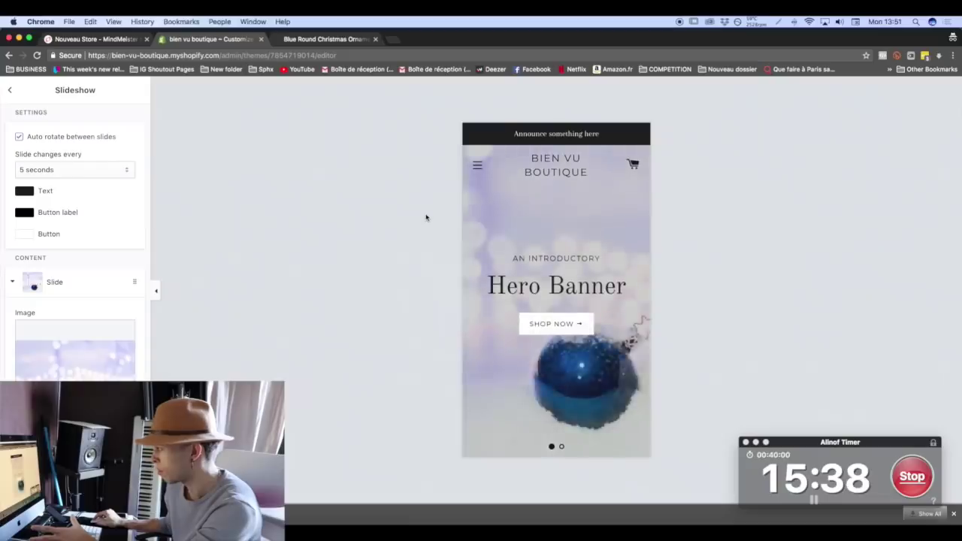
left_click(28, 192)
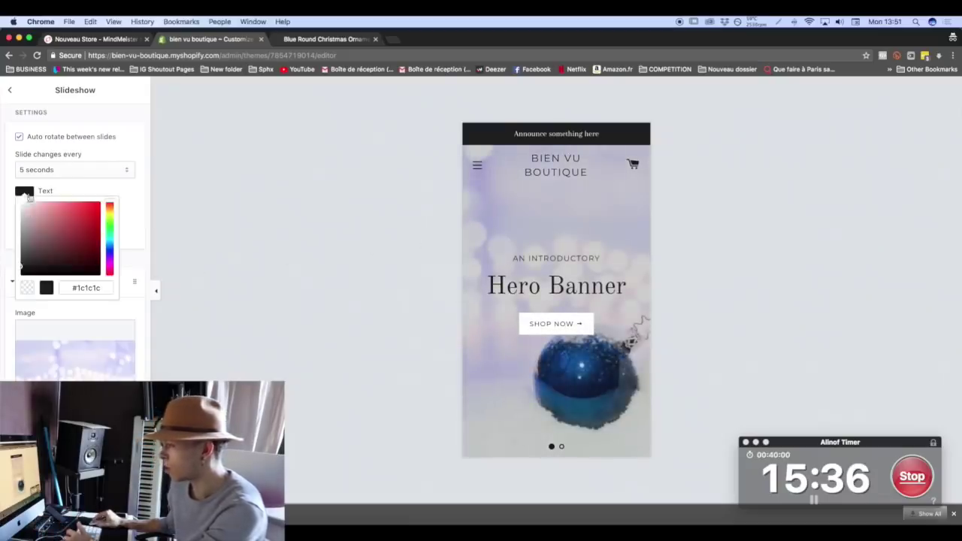
left_click_drag(30, 225, 7, 184)
left_click(6, 172)
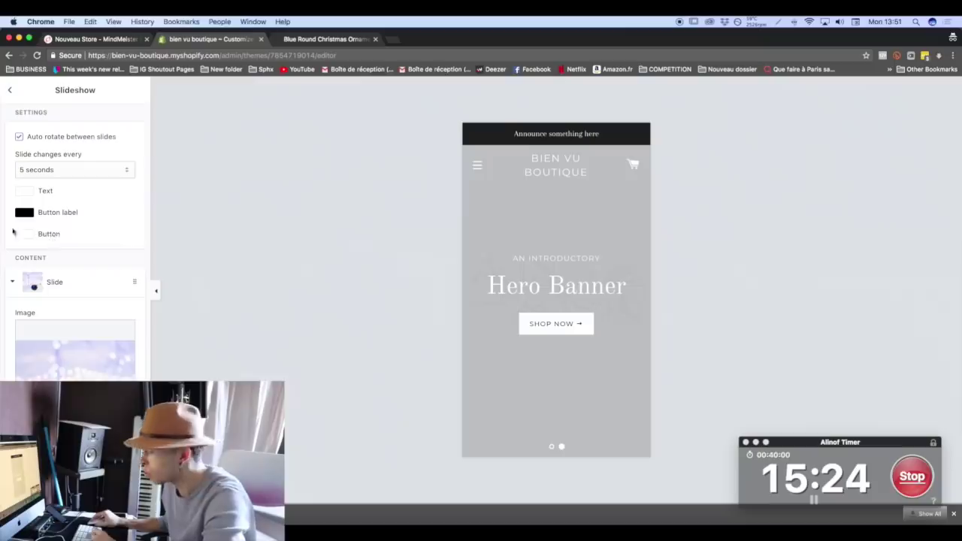
left_click(10, 90)
left_click(100, 162)
Look over the theme's colour settings in General settings.
left_click(74, 192)
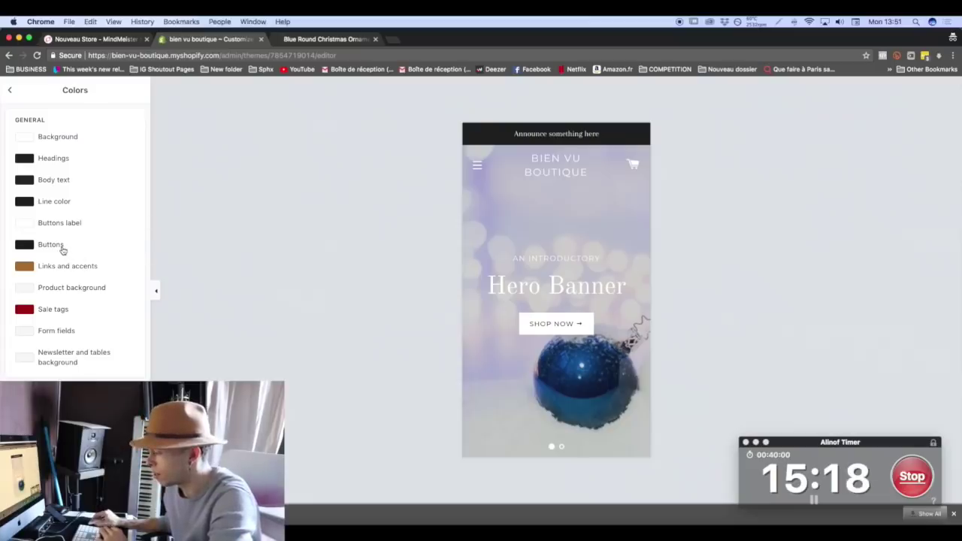
scroll(67, 251, "down", 2)
scroll(65, 200, "up", 2)
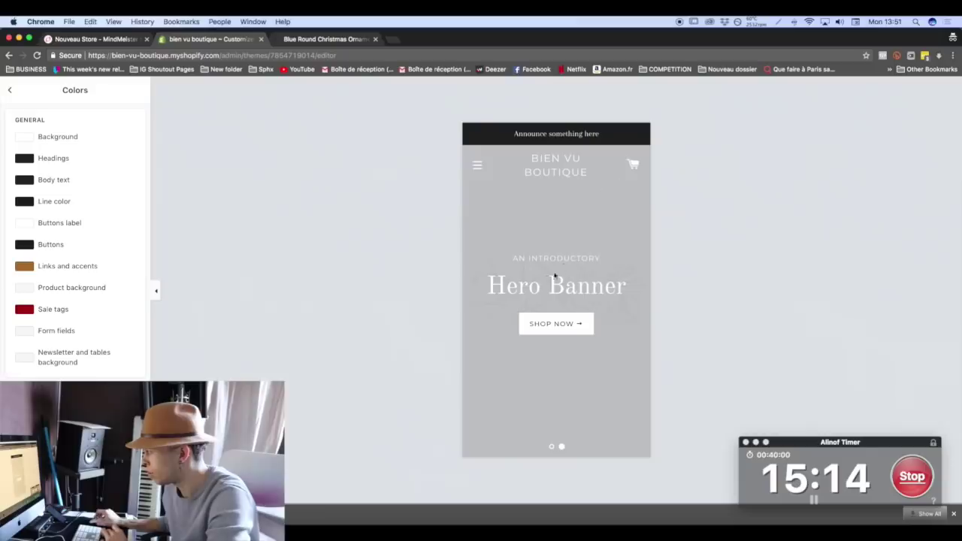
left_click(9, 91)
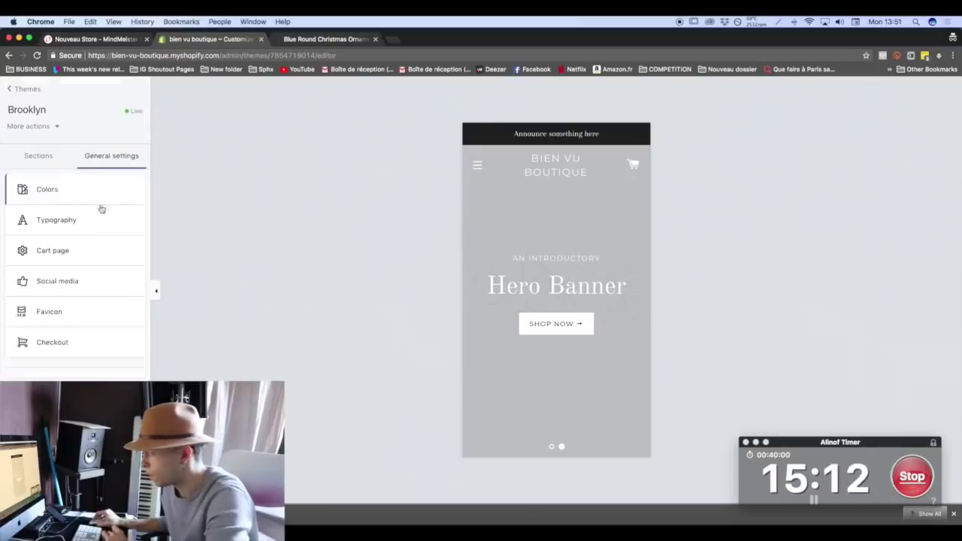
Delete the empty second slide from the Slideshow section.
left_click(34, 156)
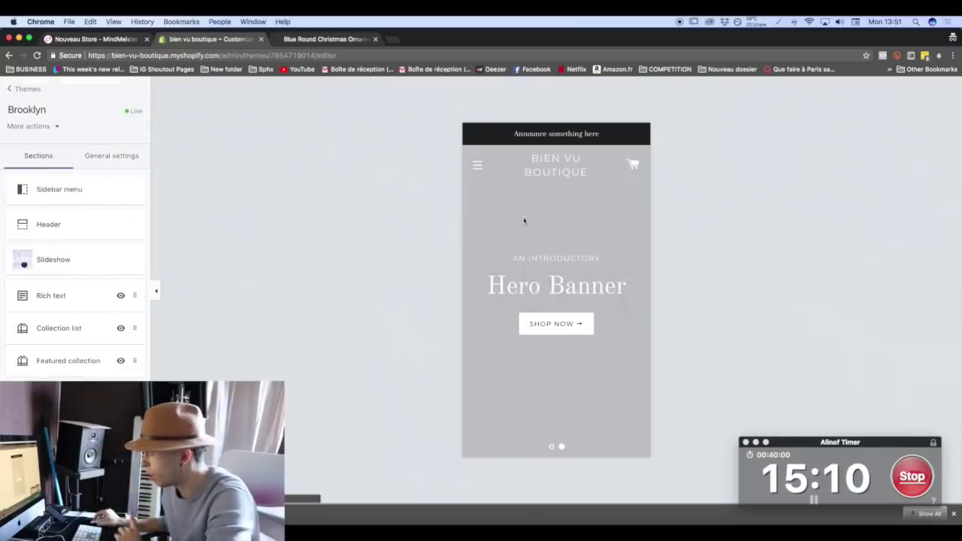
left_click(54, 260)
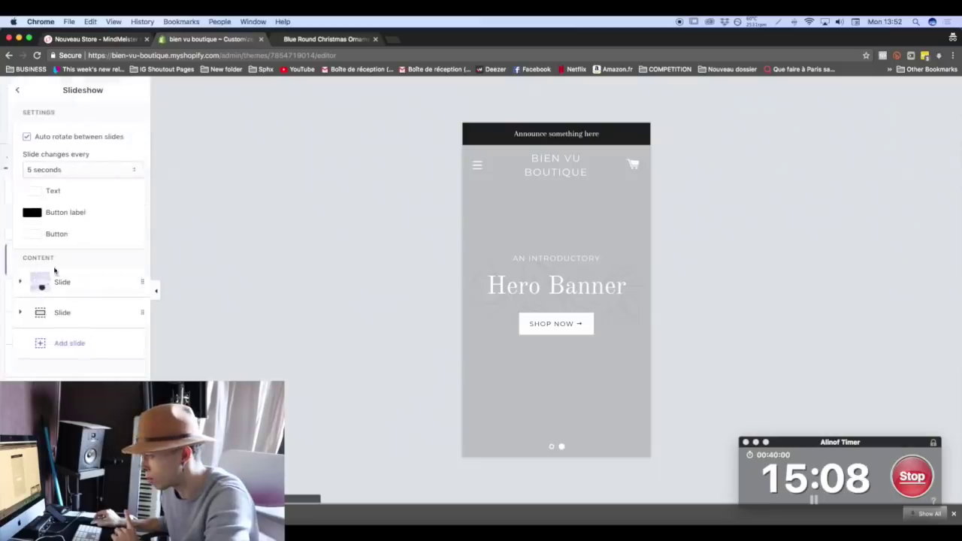
left_click(103, 323)
scroll(101, 356, "down", 3)
scroll(101, 357, "down", 5)
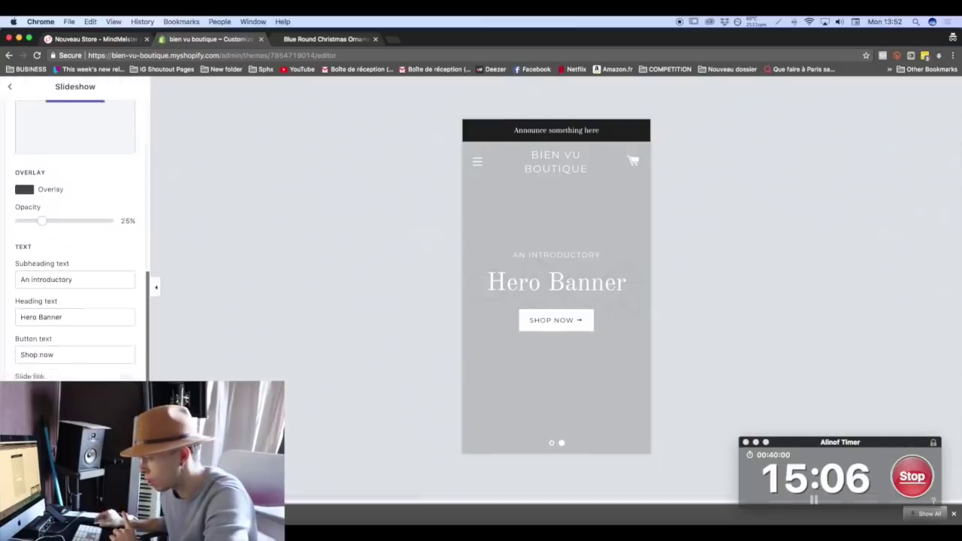
left_click(45, 421)
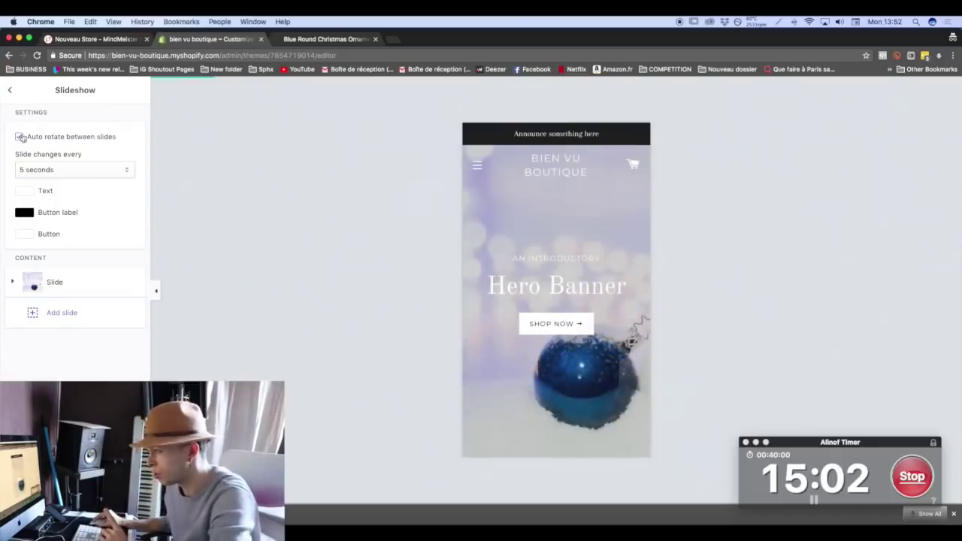
left_click(10, 89)
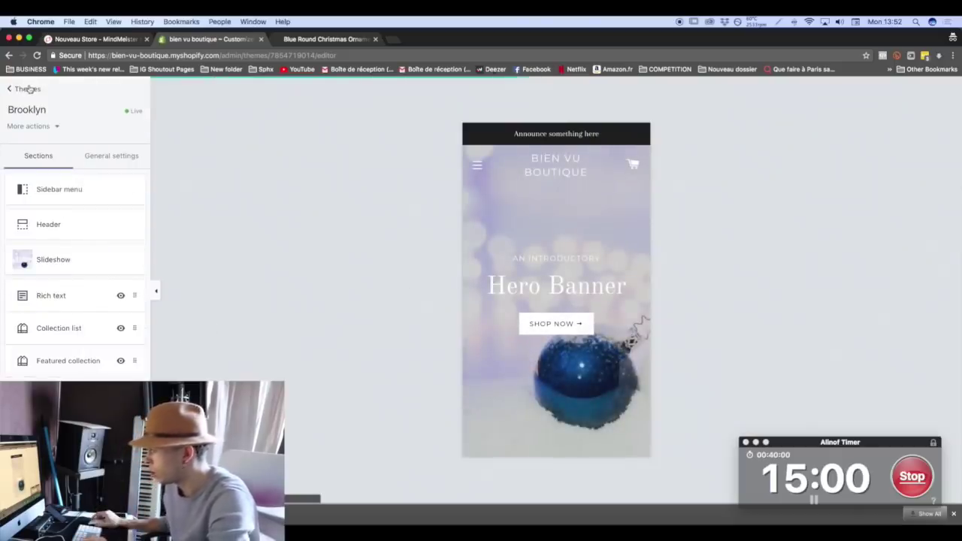
scroll(579, 233, "down", 5)
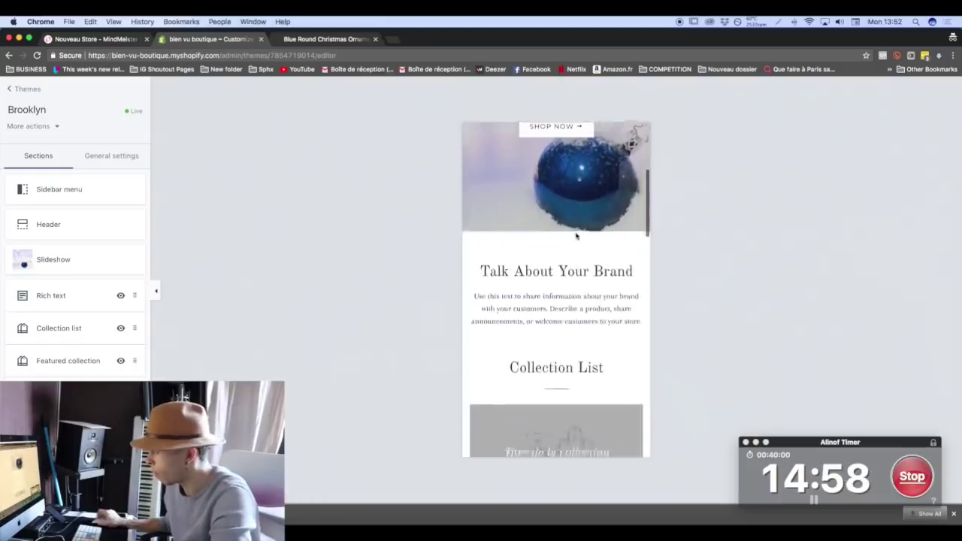
scroll(577, 236, "down", 10)
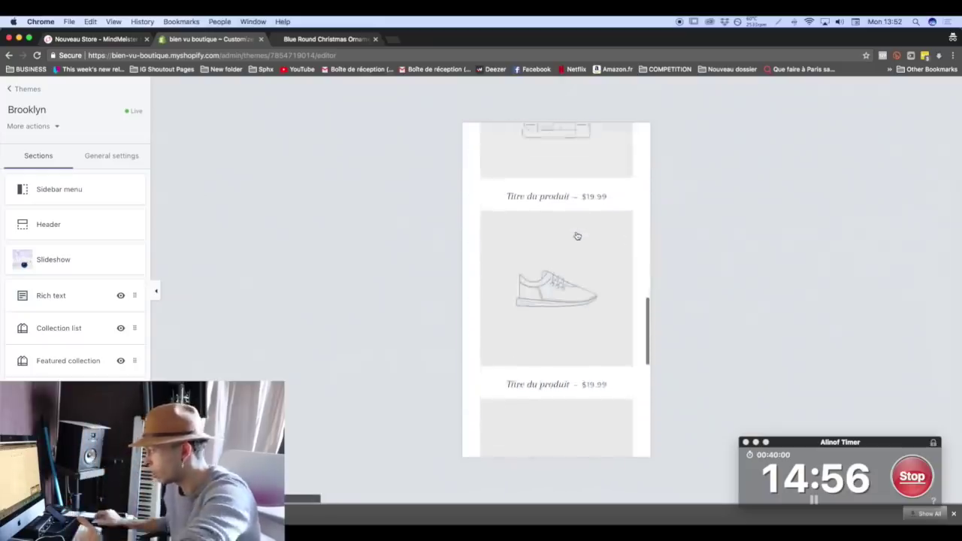
scroll(577, 236, "down", 3)
scroll(577, 236, "down", 5)
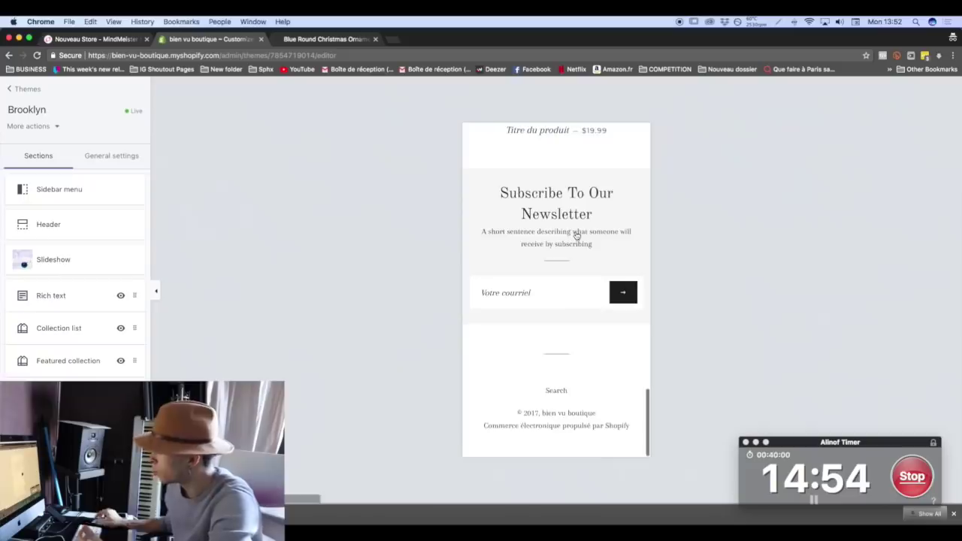
scroll(586, 256, "down", 5)
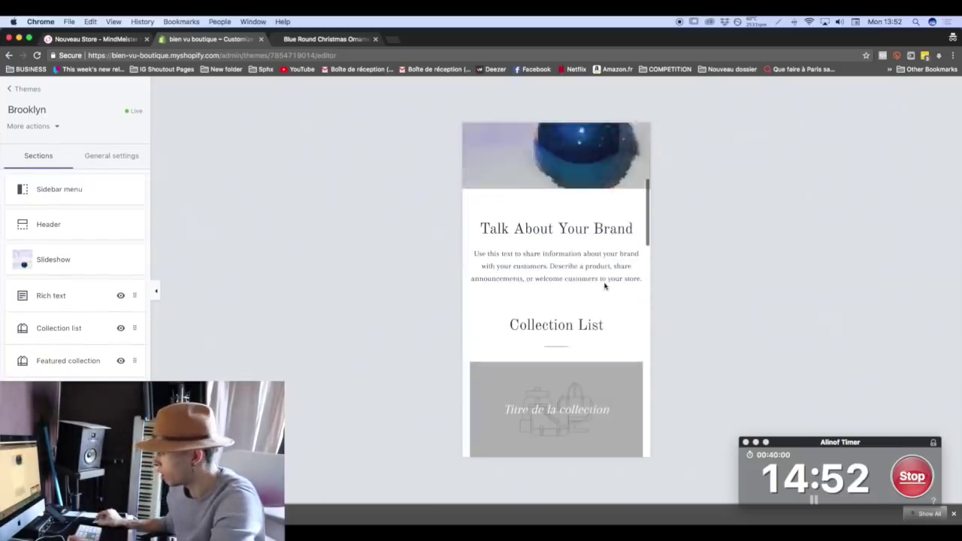
scroll(604, 286, "down", 1)
left_click_drag(478, 217, 689, 273)
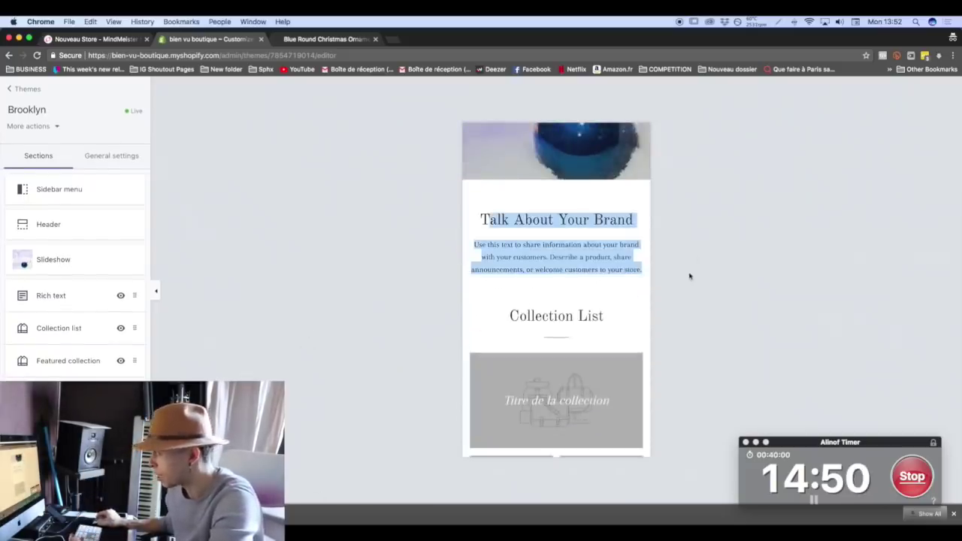
left_click(546, 257)
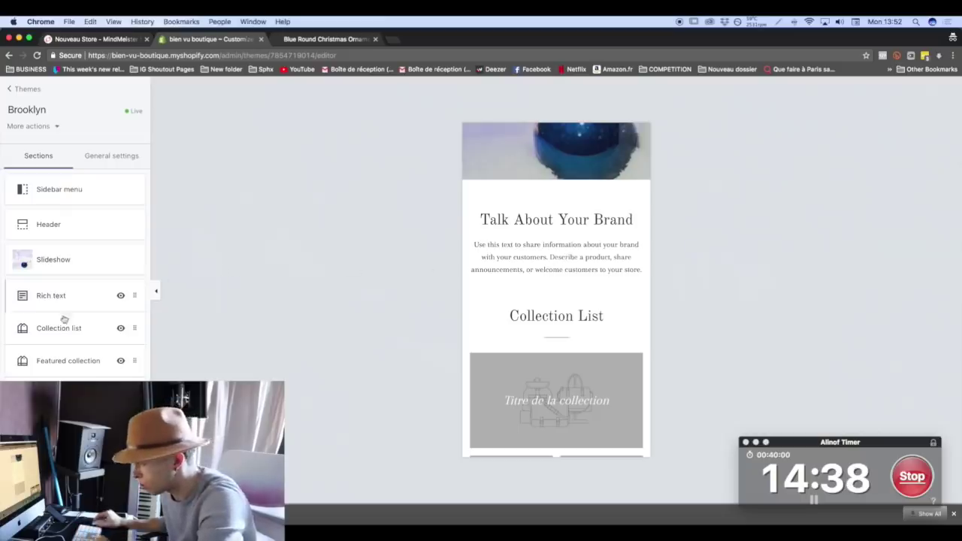
scroll(616, 300, "down", 2)
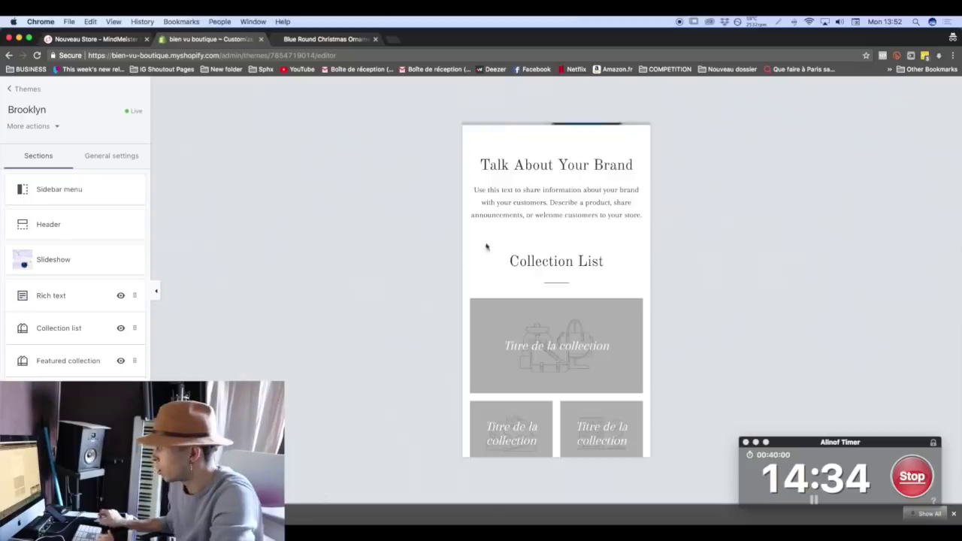
scroll(485, 248, "down", 5)
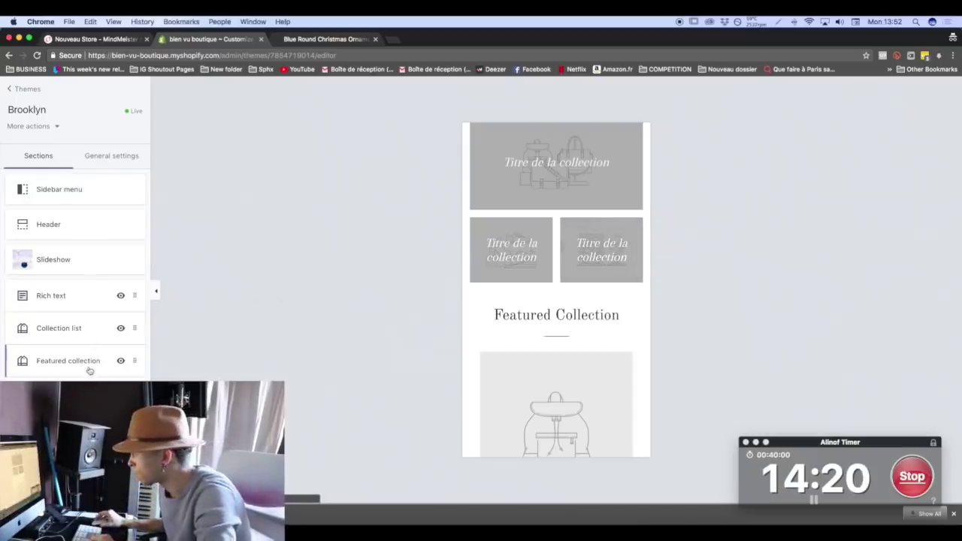
scroll(478, 324, "down", 5)
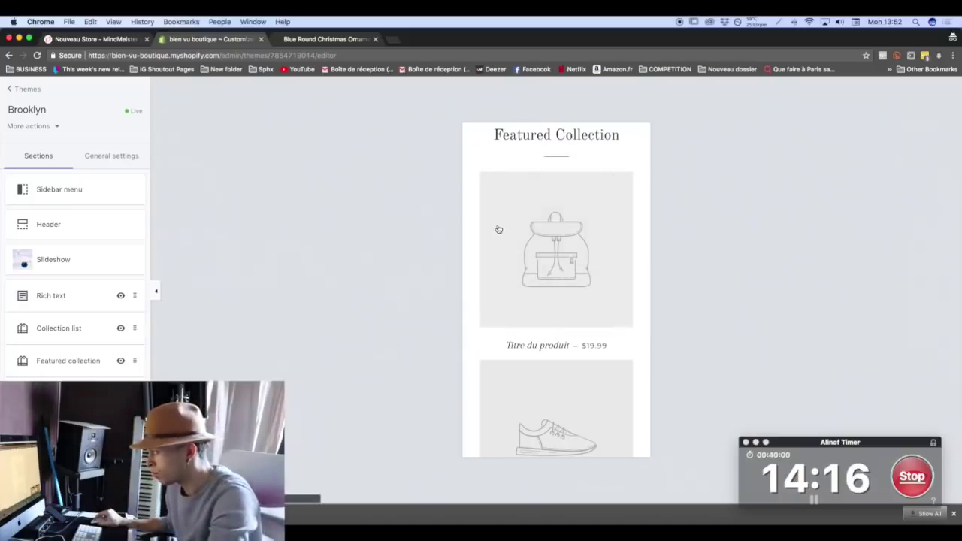
Change the Featured collection heading to 'Nos T-Shirts', leaving Home page as its collection.
left_click(37, 355)
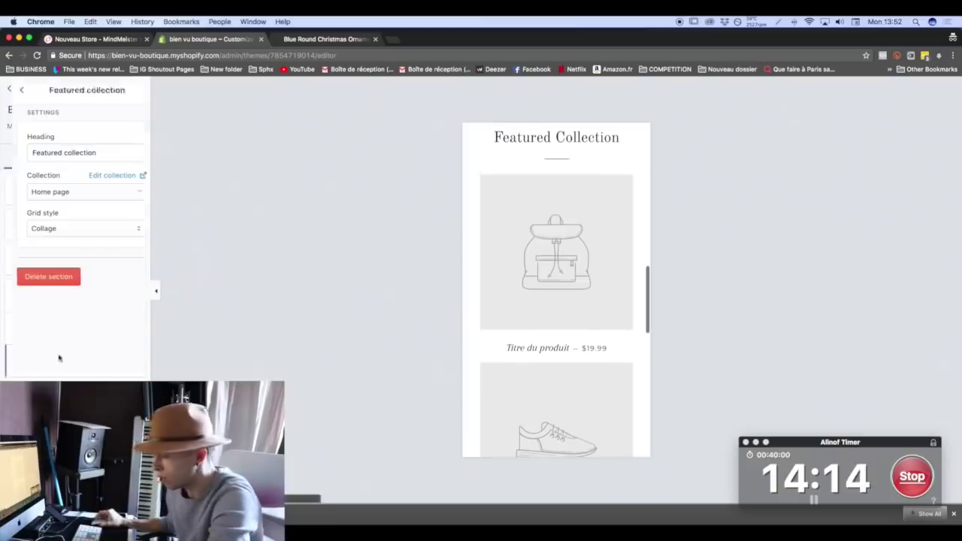
triple_click(76, 155)
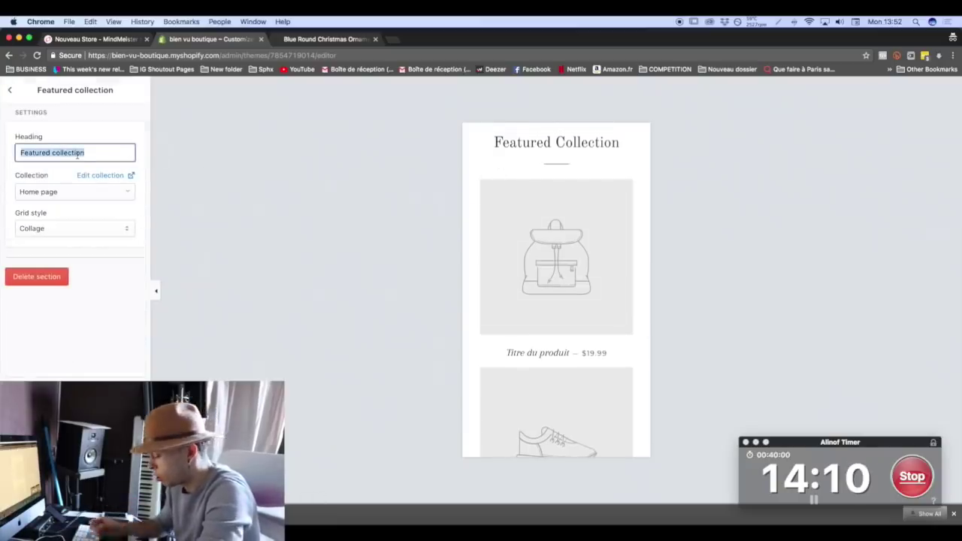
type("Nos T-S")
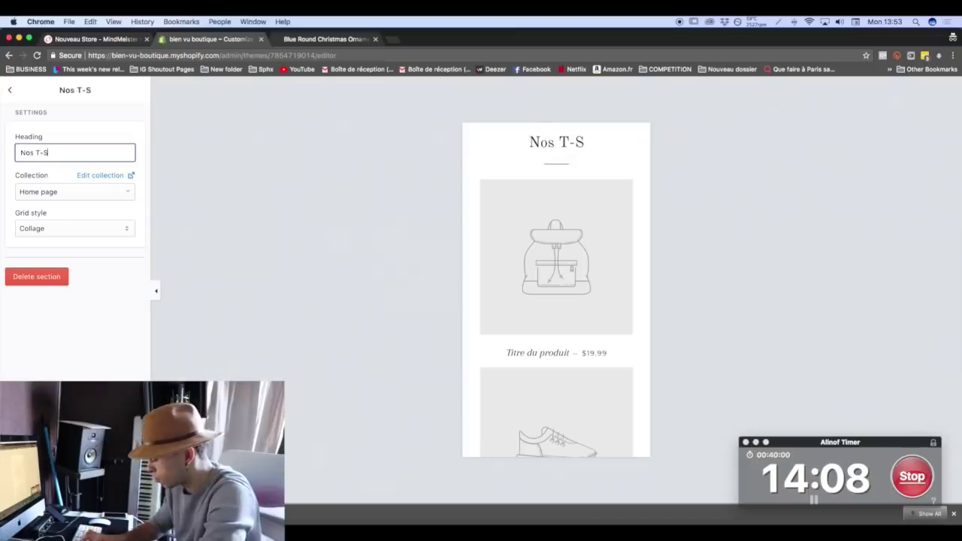
type("hirts")
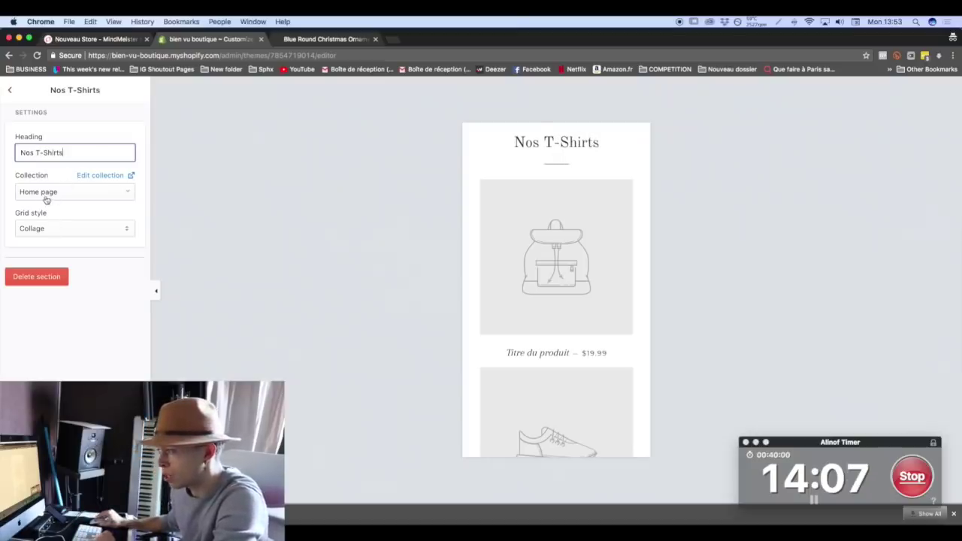
left_click(45, 197)
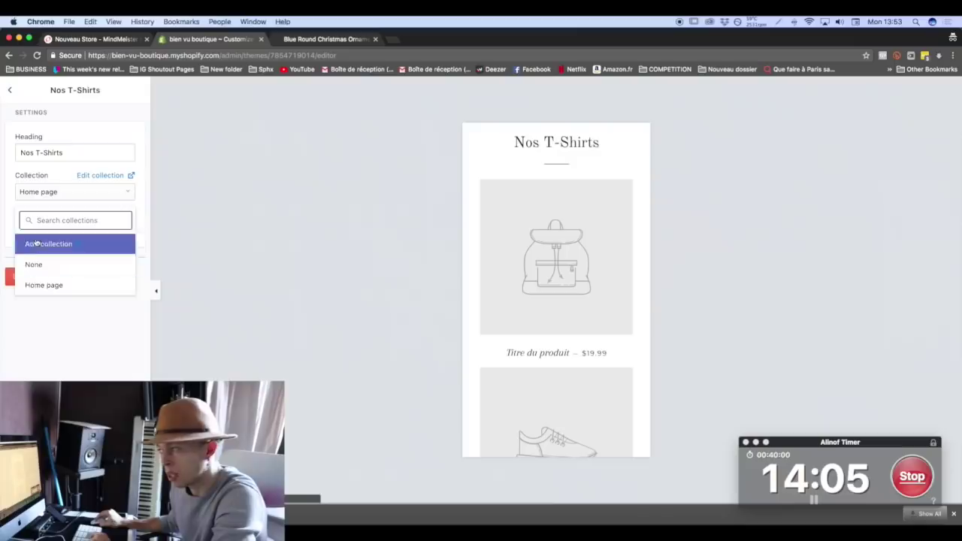
left_click(9, 178)
left_click(9, 90)
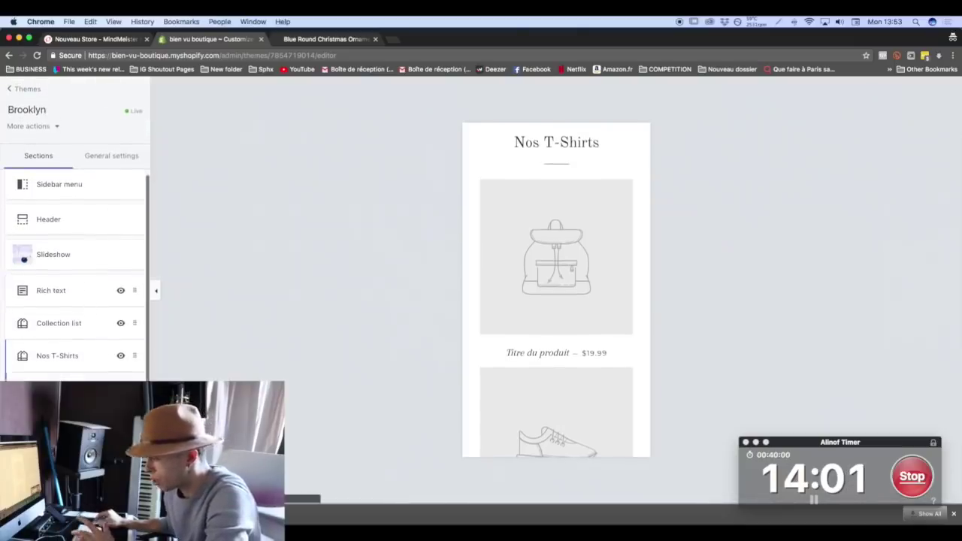
Delete the Newsletter section from the home page and glance at the footer's social media settings.
left_click(56, 388)
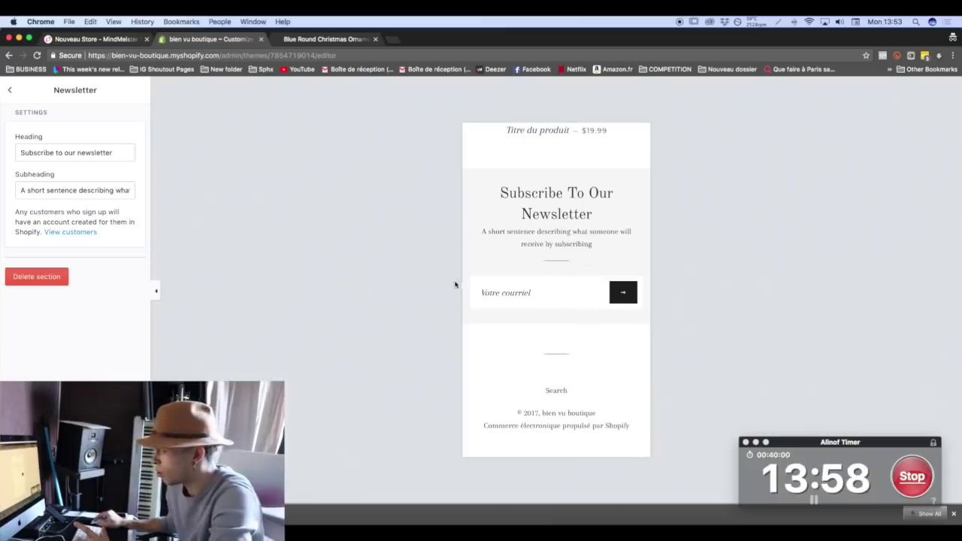
left_click(11, 89)
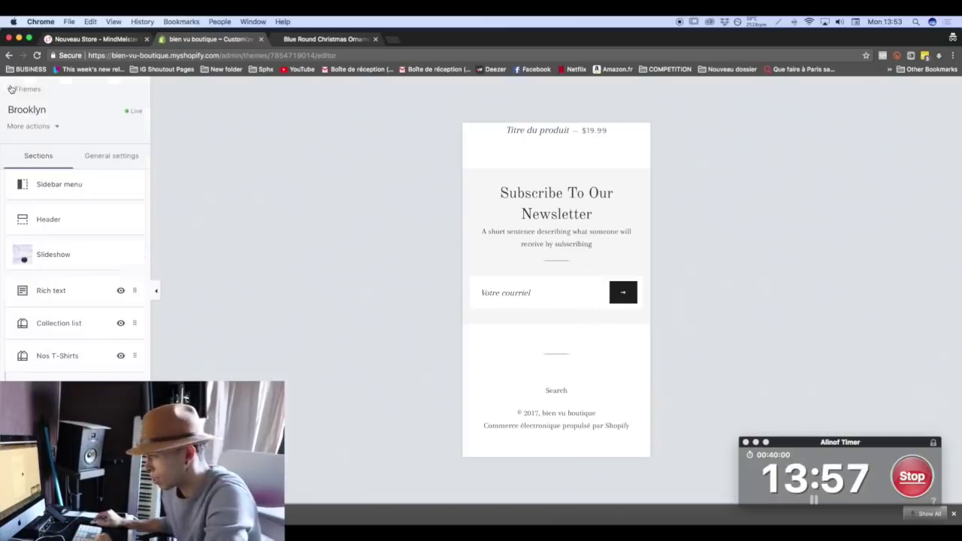
left_click(38, 276)
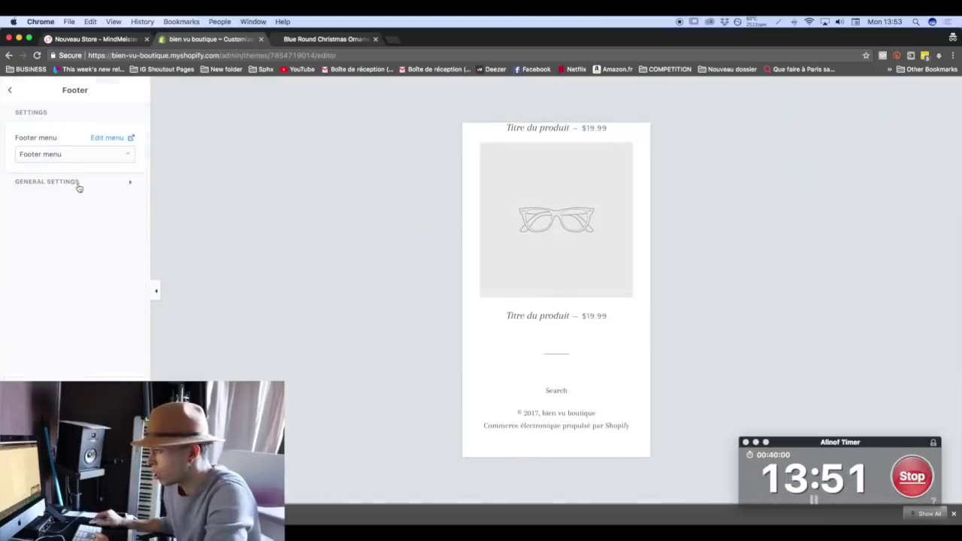
left_click(78, 184)
left_click(7, 90)
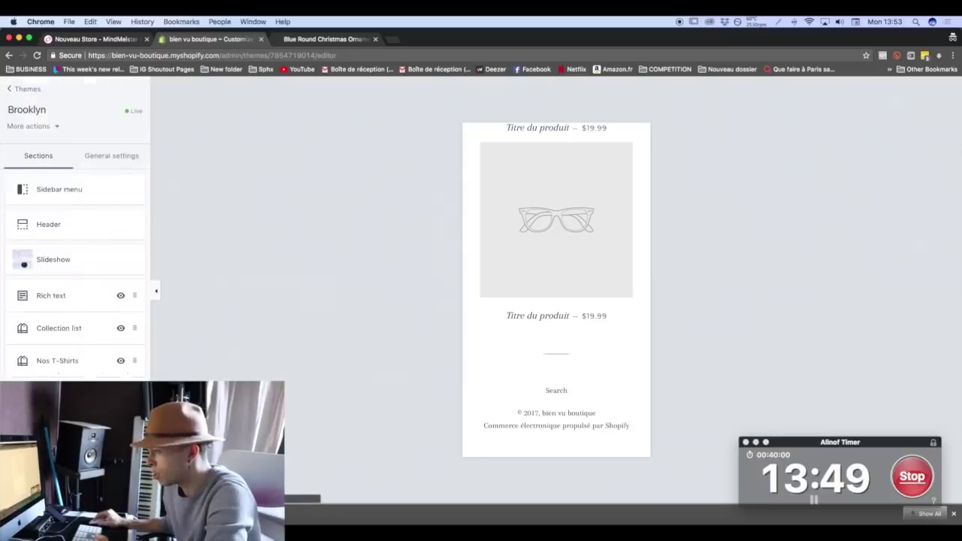
scroll(607, 275, "up", 15)
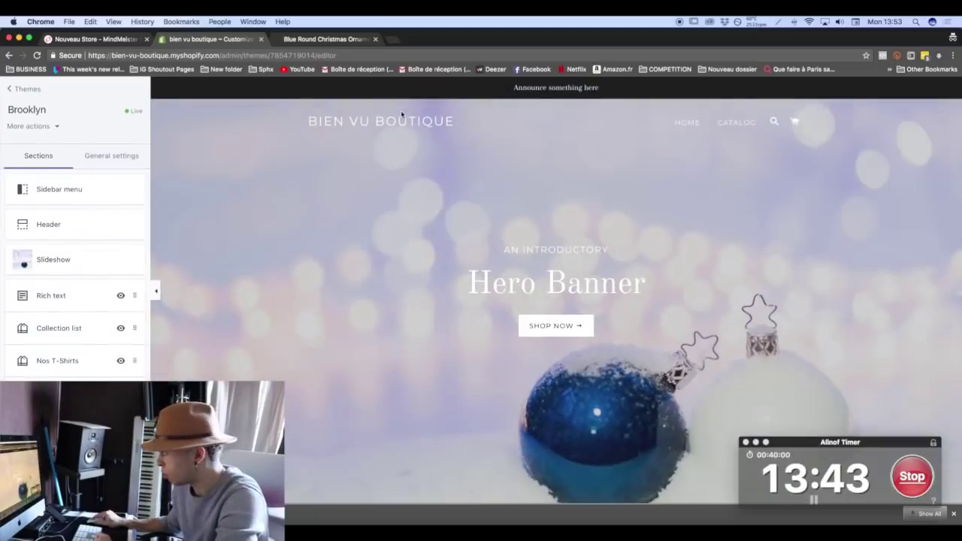
Set the slide's subheading to BIENVENUE CHEZ, heading to BIEN VU, button label to VISITER LA BOUTIQUE.
left_click(69, 274)
left_click(50, 286)
scroll(50, 286, "down", 5)
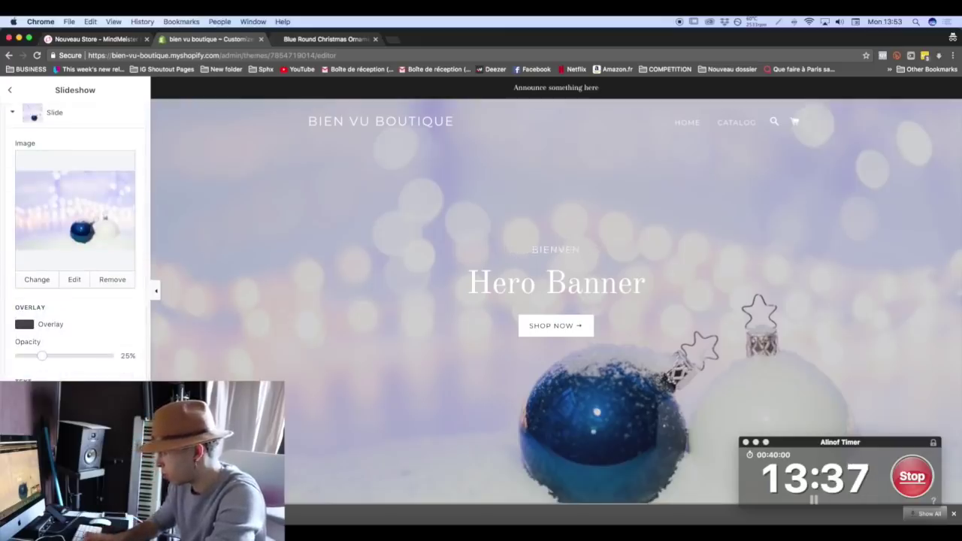
type("ue")
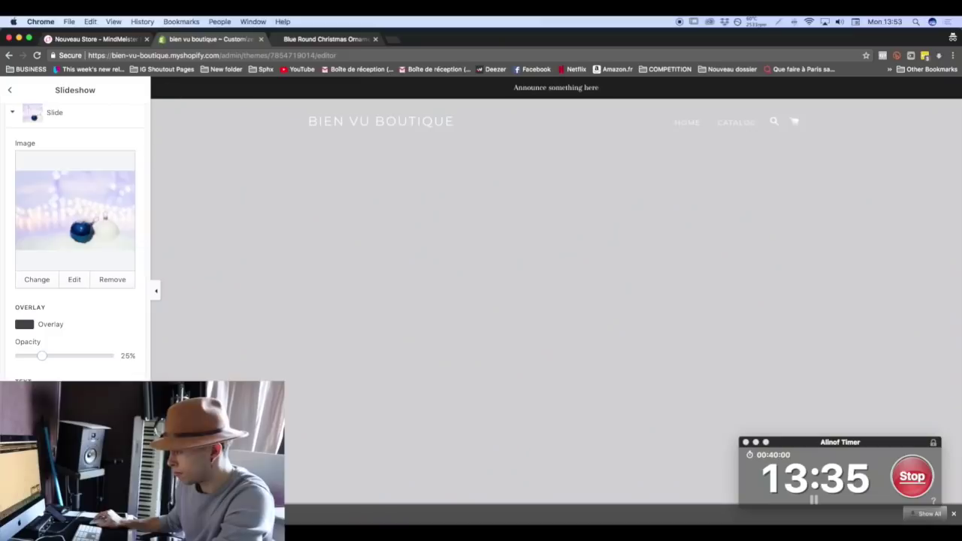
type("BIEN VY")
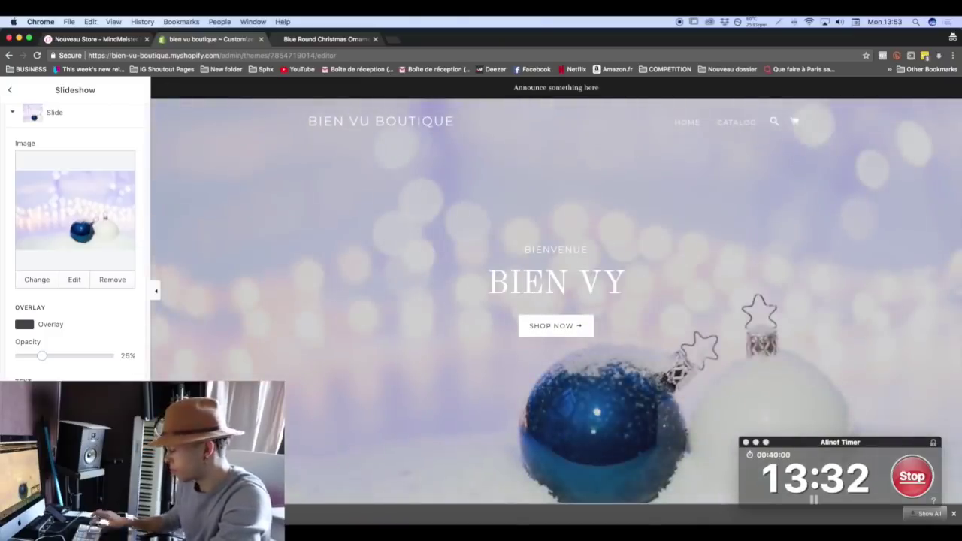
key("BackSpace")
type("UE")
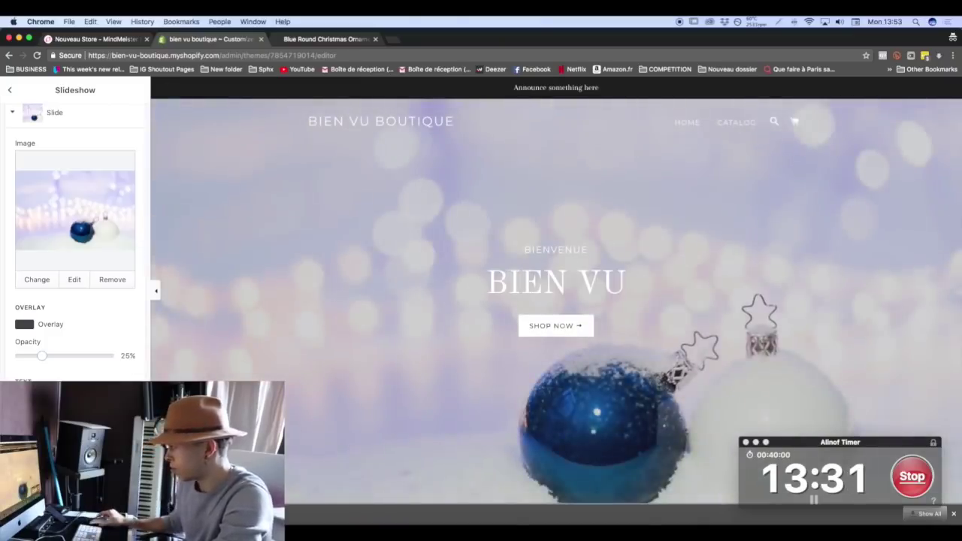
type(" CHEZ")
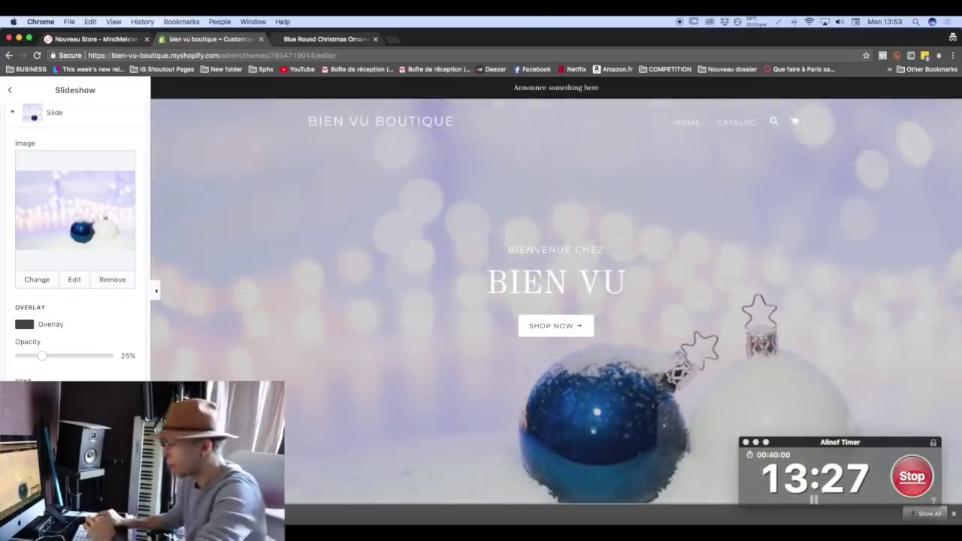
scroll(75, 233, "down", 3)
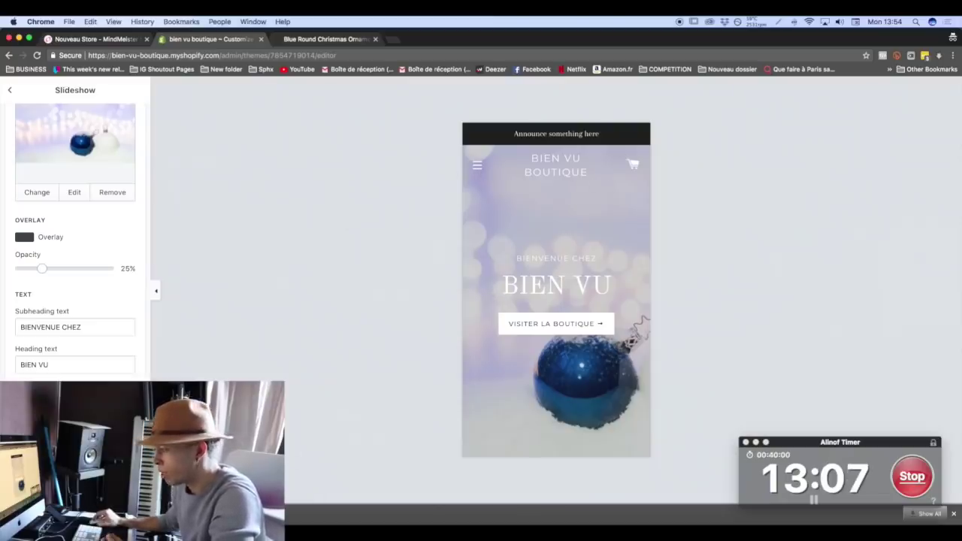
left_click(11, 91)
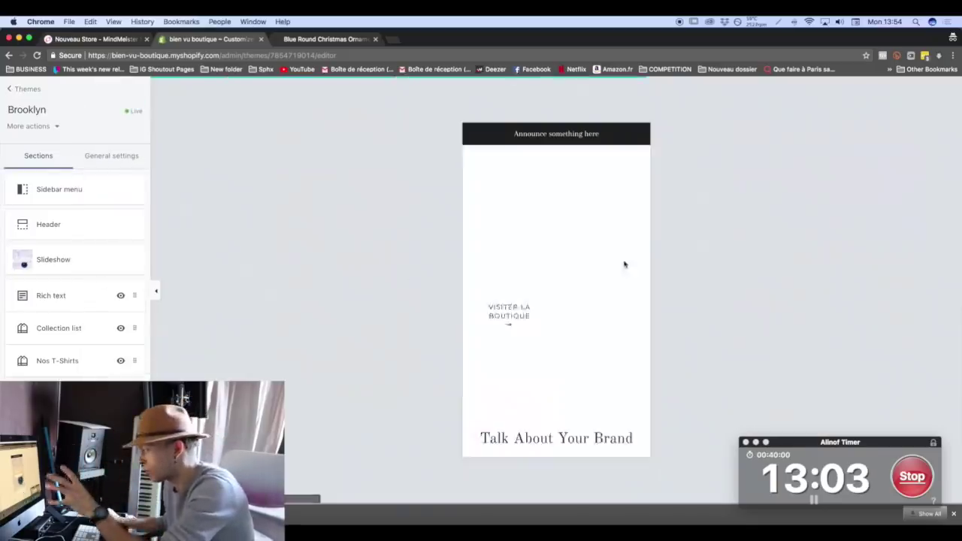
scroll(599, 295, "down", 5)
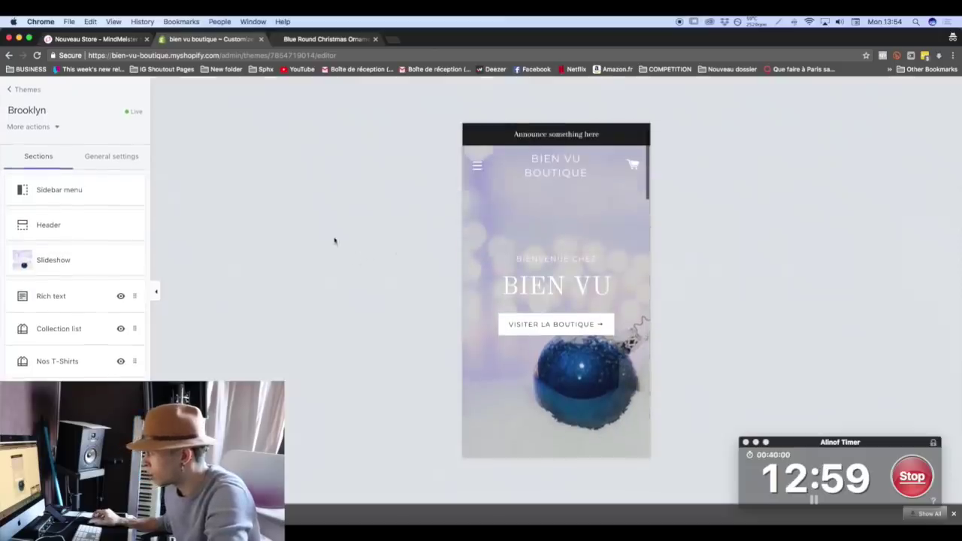
left_click(111, 157)
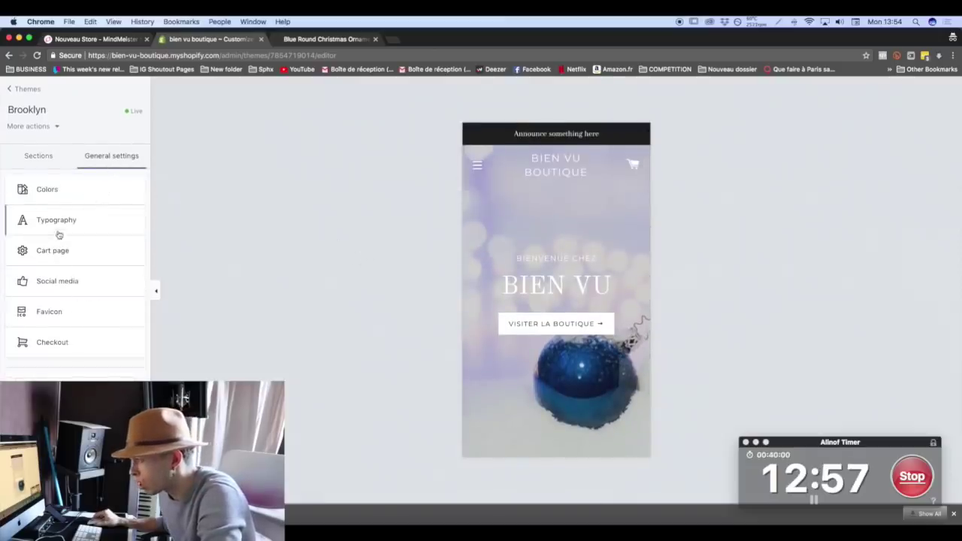
Review the theme's colour settings and return to the section list.
left_click(53, 192)
scroll(60, 324, "down", 1)
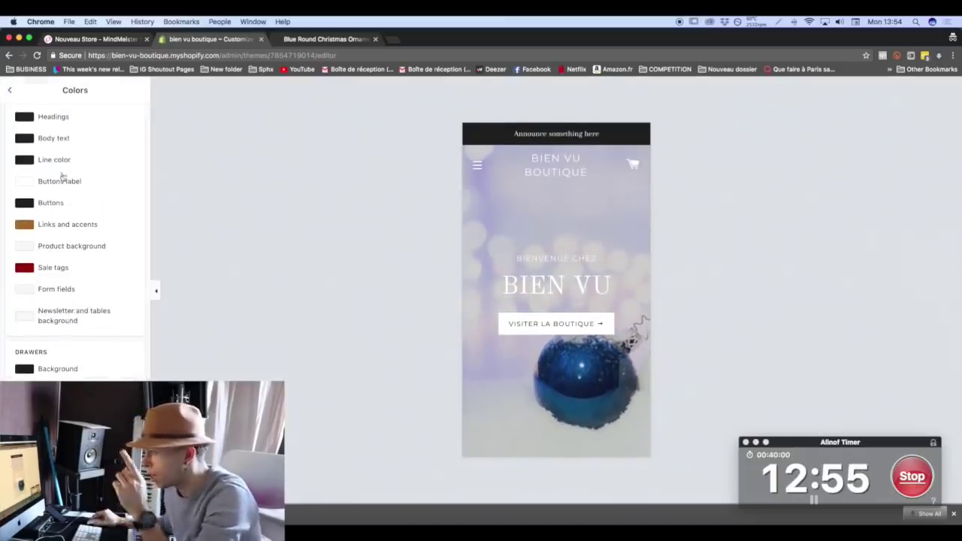
scroll(45, 157, "up", 3)
left_click(14, 89)
left_click(40, 160)
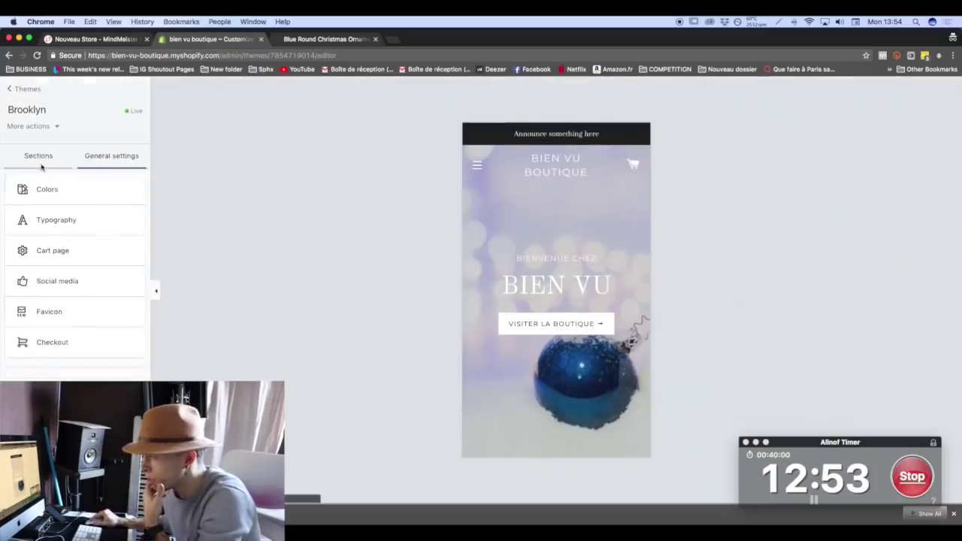
Set the header's announcement bar colour to a magenta shade.
left_click(78, 233)
scroll(64, 247, "down", 5)
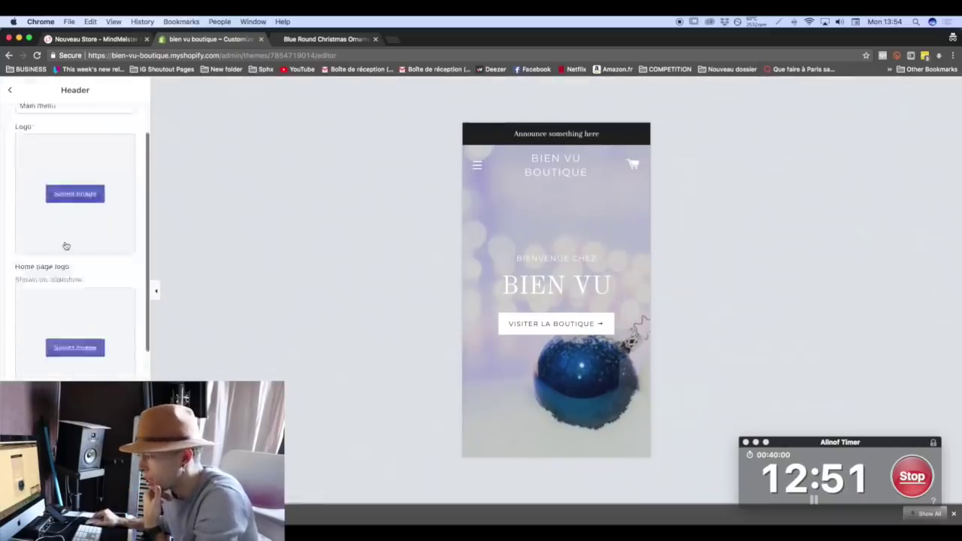
left_click(30, 409)
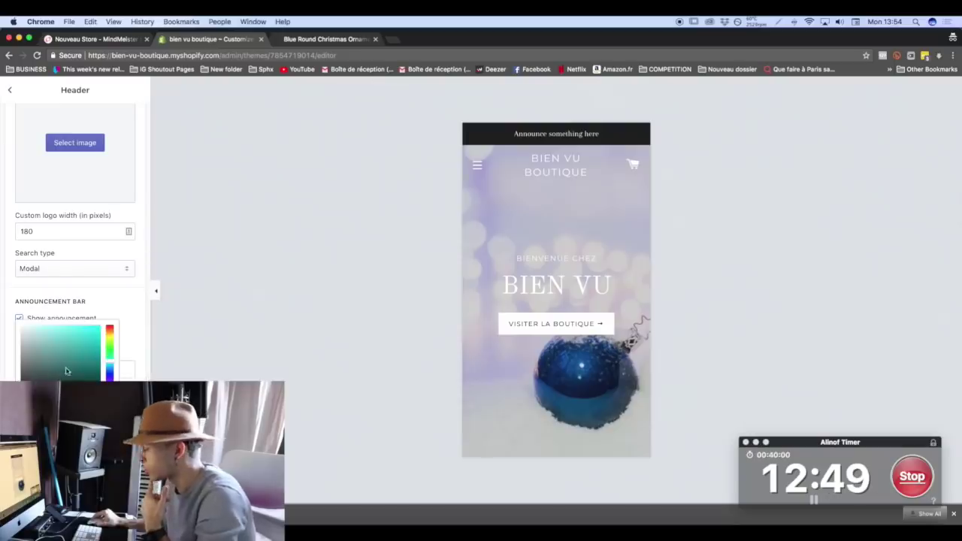
left_click(111, 335)
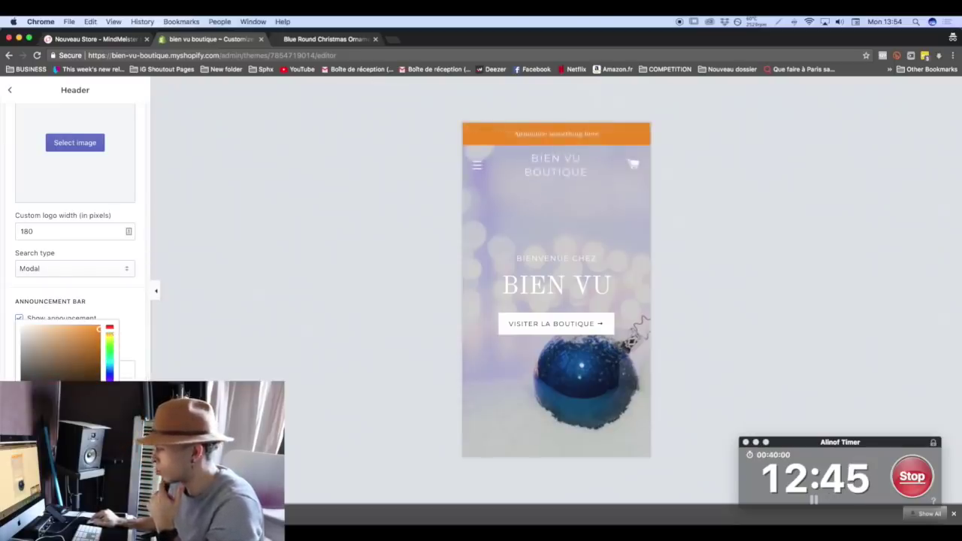
left_click_drag(111, 335, 110, 329)
left_click(89, 346)
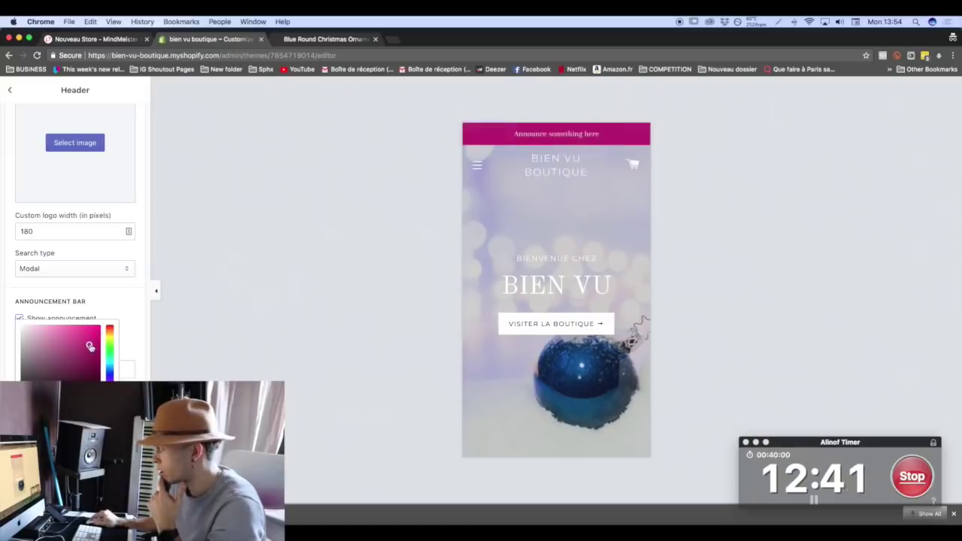
left_click_drag(88, 346, 84, 350)
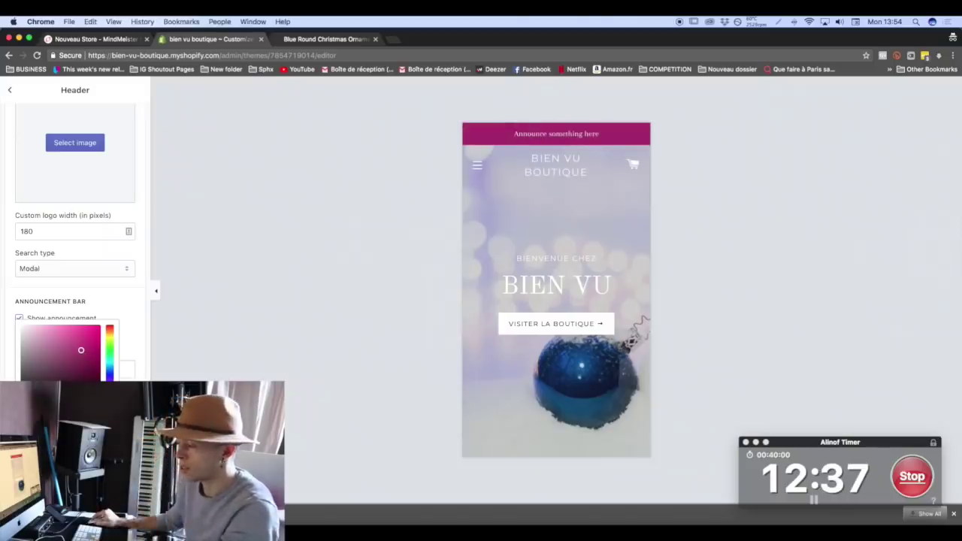
left_click(699, 223)
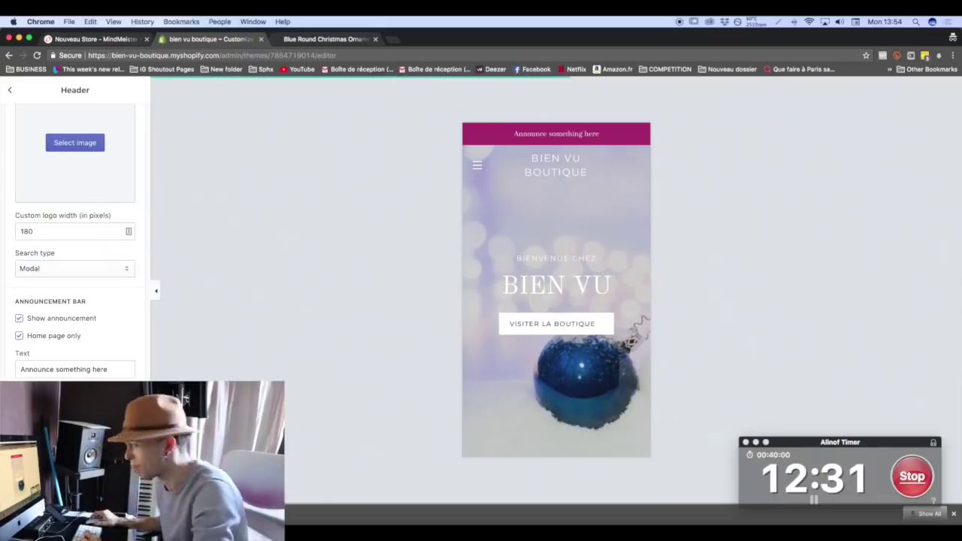
left_click(5, 91)
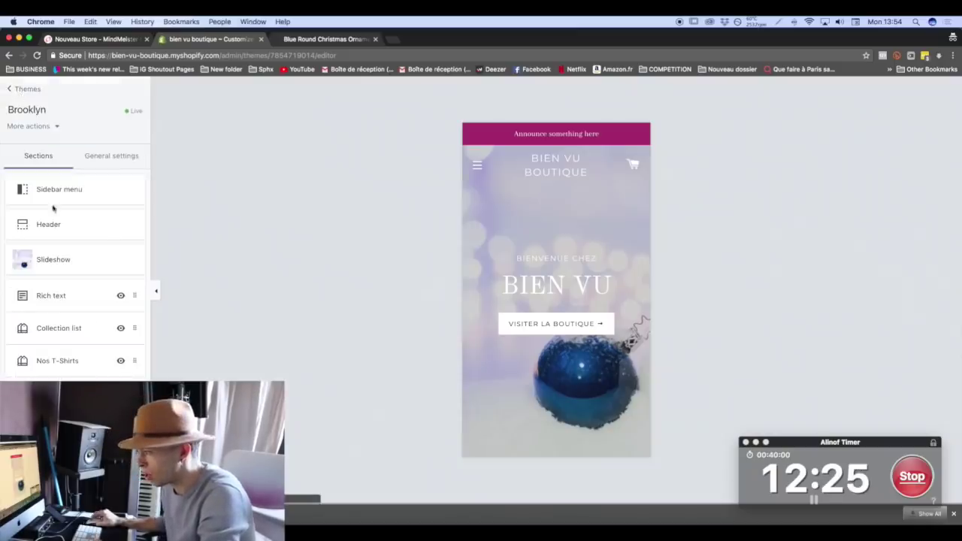
left_click(111, 160)
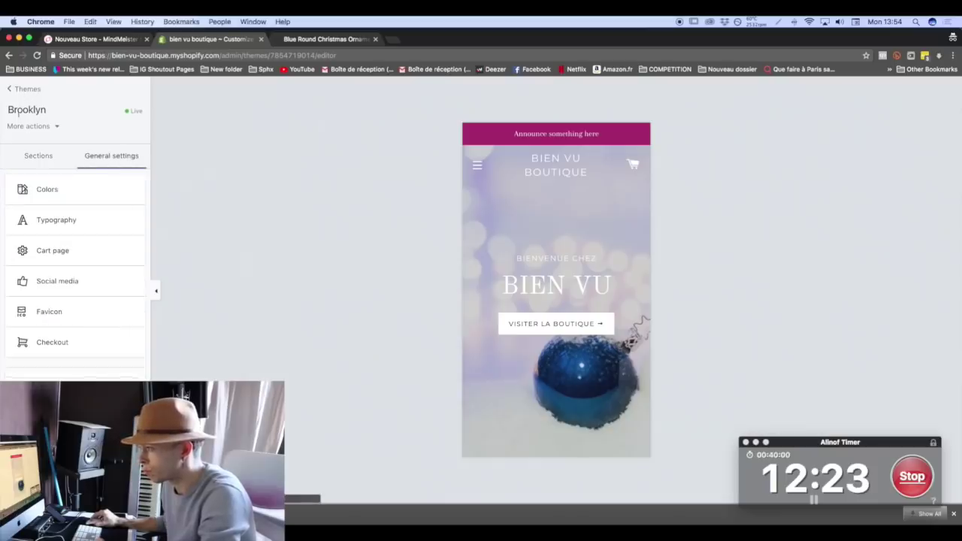
Open the Main menu in Navigation and rename the Home item to Accueil.
left_click(10, 89)
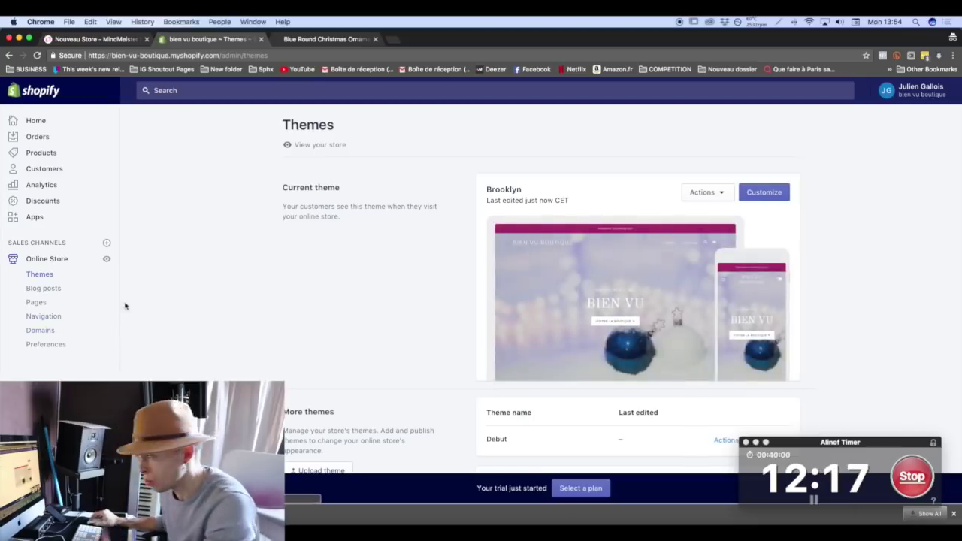
left_click(75, 320)
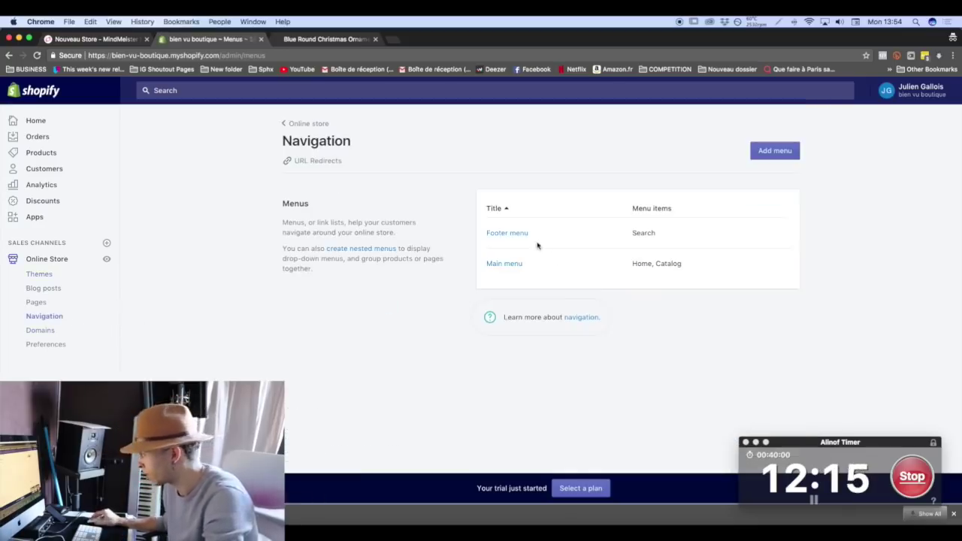
left_click(511, 264)
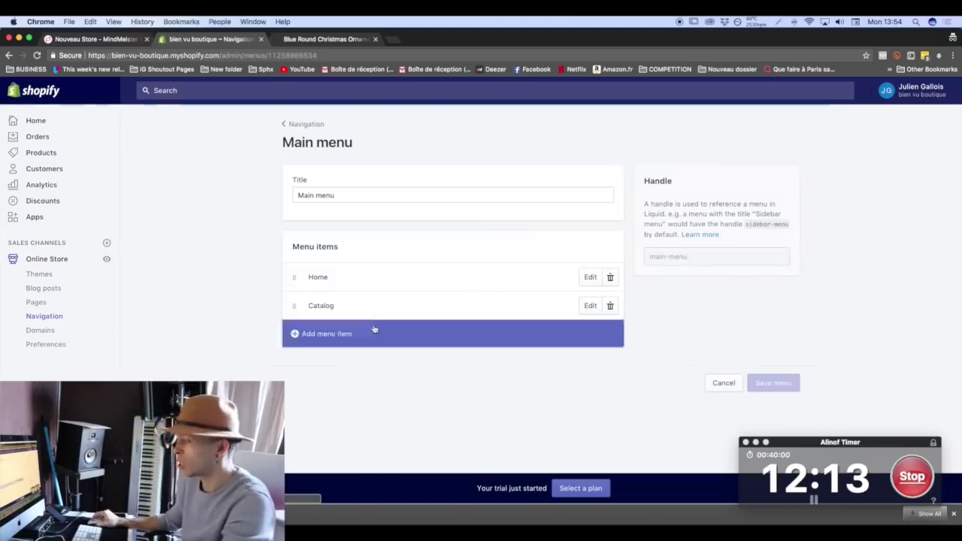
left_click(591, 276)
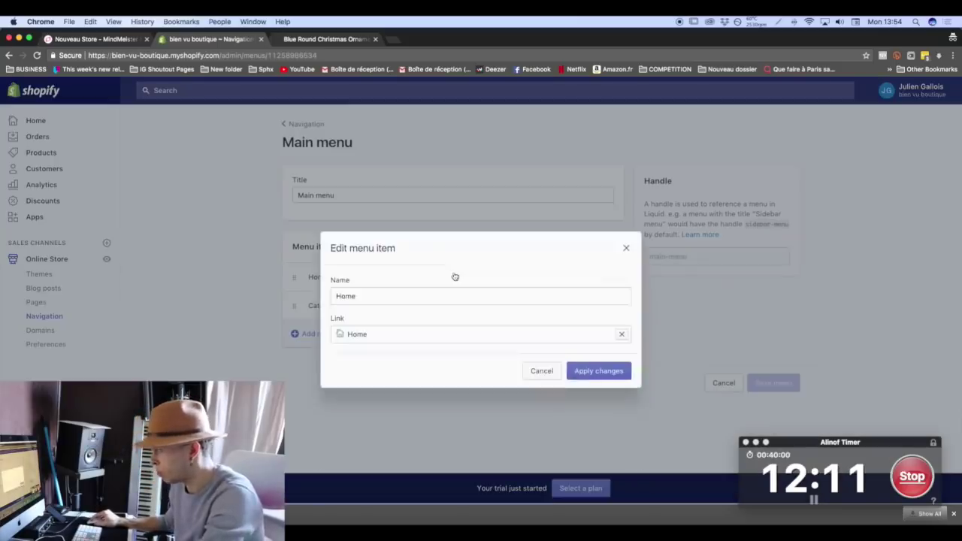
double_click(406, 292)
type("Accueil")
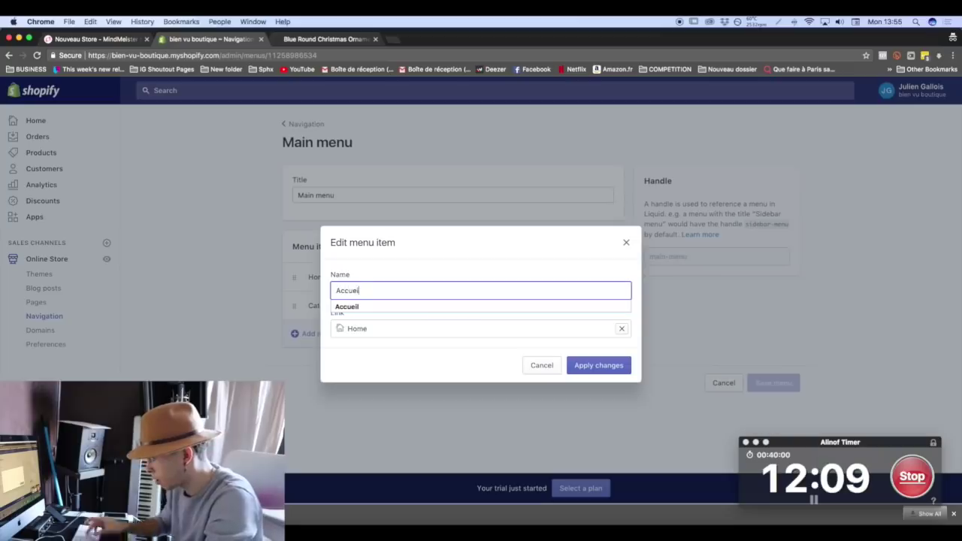
left_click(584, 365)
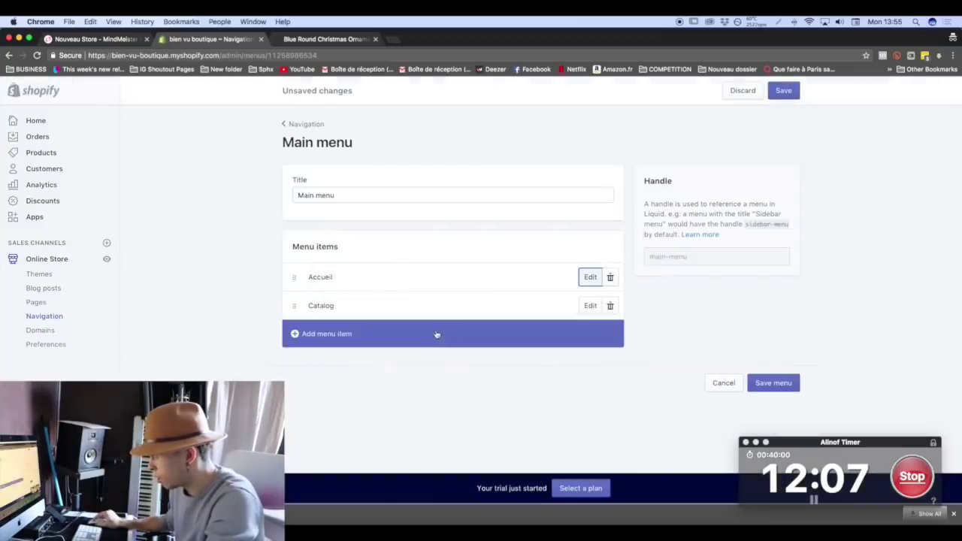
Rename the Catalog menu item to Catalogue.
left_click(590, 306)
double_click(383, 289)
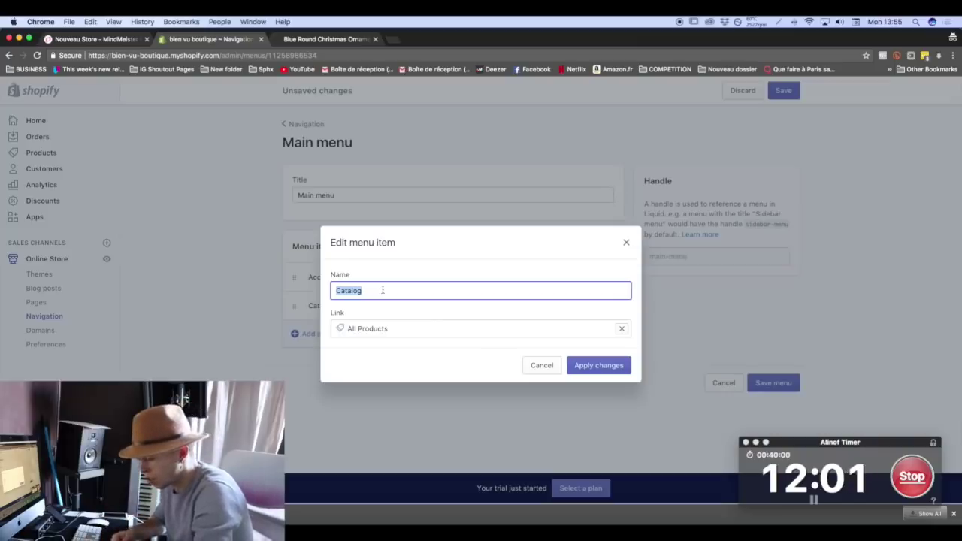
type("alo")
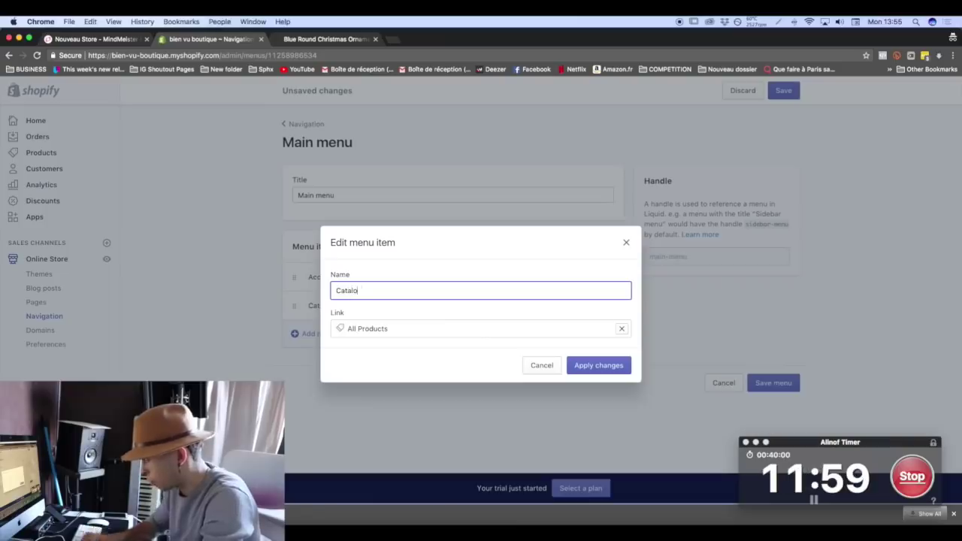
type("gue")
left_click(598, 365)
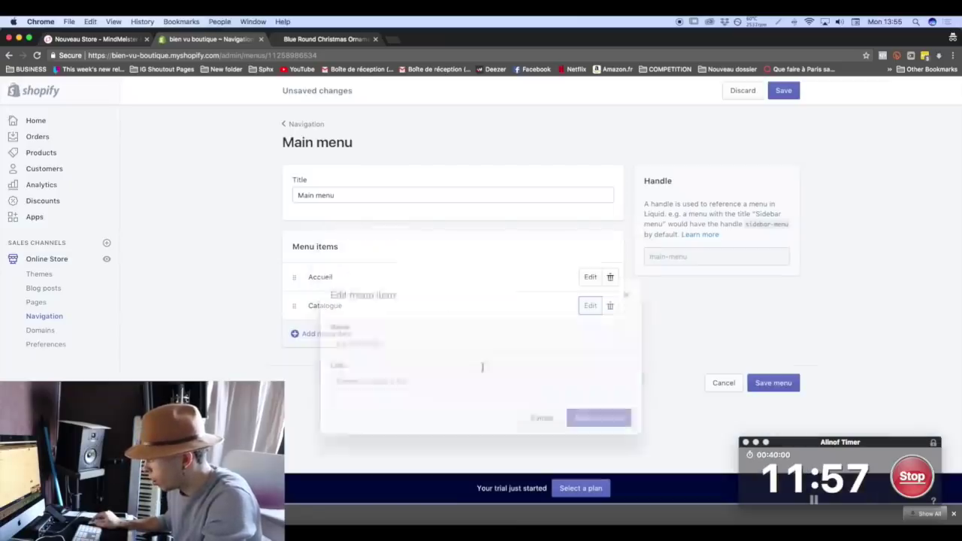
left_click(412, 332)
Add a T-Shirts item linked to Home to the Main menu.
left_click(435, 295)
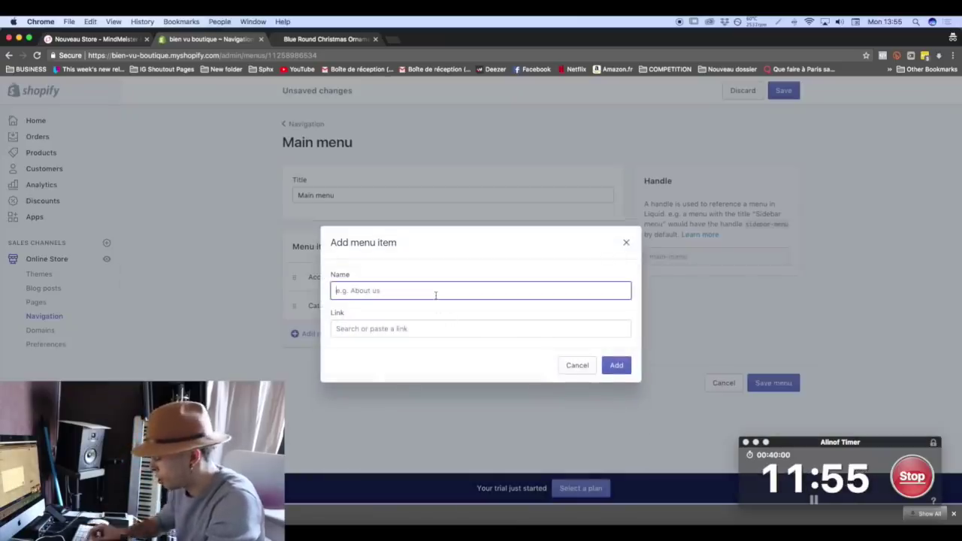
type("T-Shi")
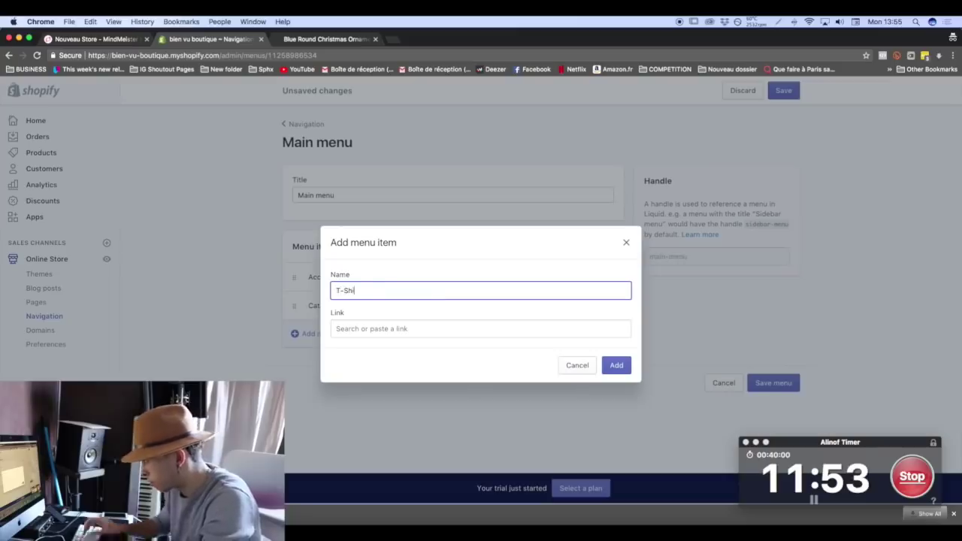
type("rts")
left_click(616, 365)
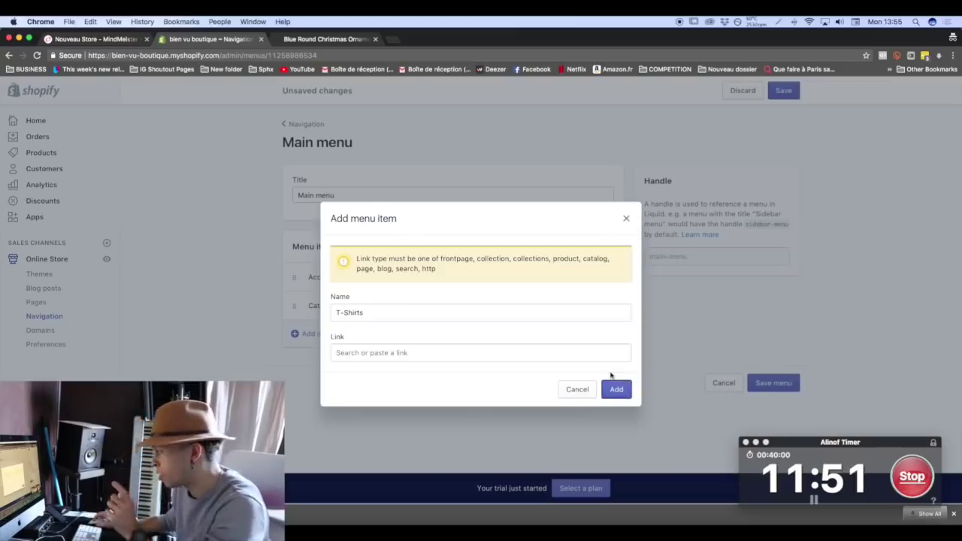
left_click(453, 352)
left_click(418, 295)
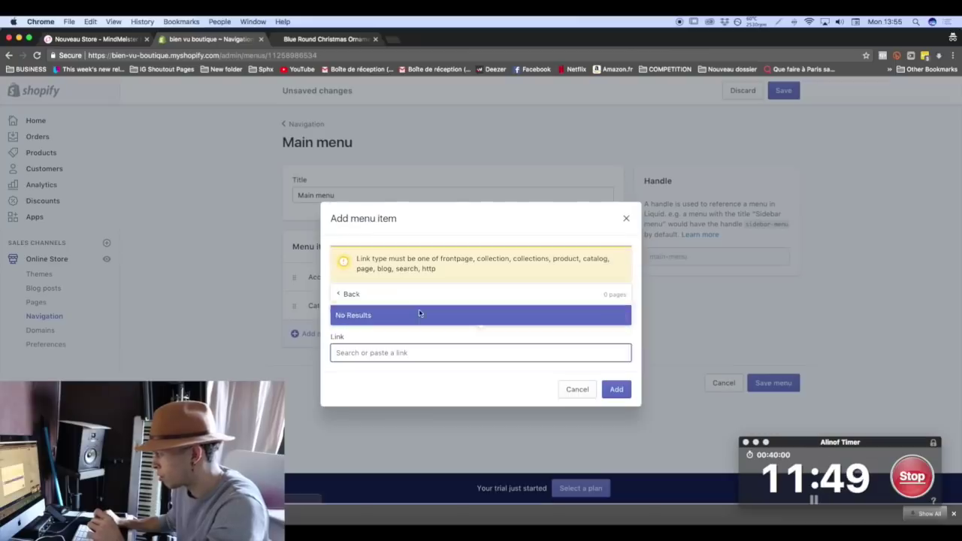
left_click(368, 293)
left_click(380, 211)
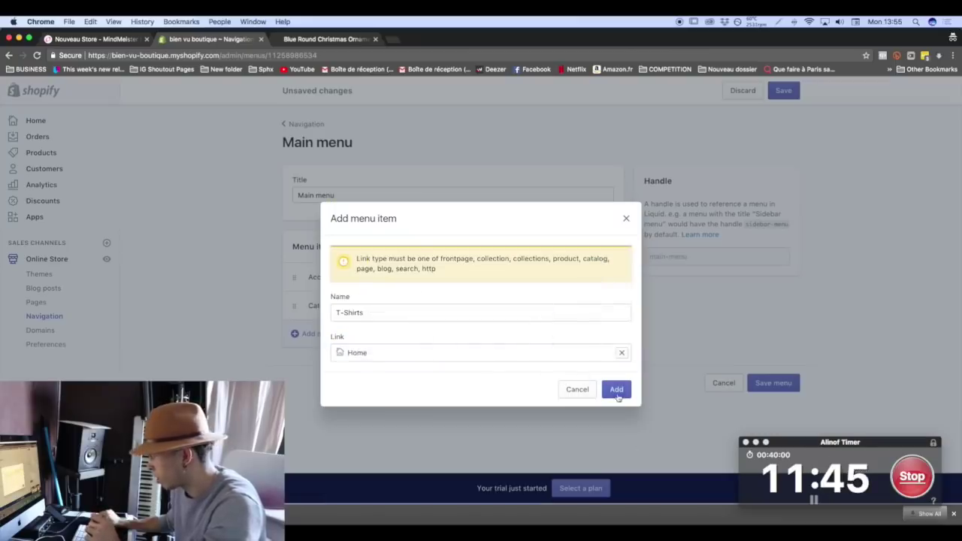
left_click(617, 390)
Add an FAQ item linked to Home to the Main menu.
left_click(361, 362)
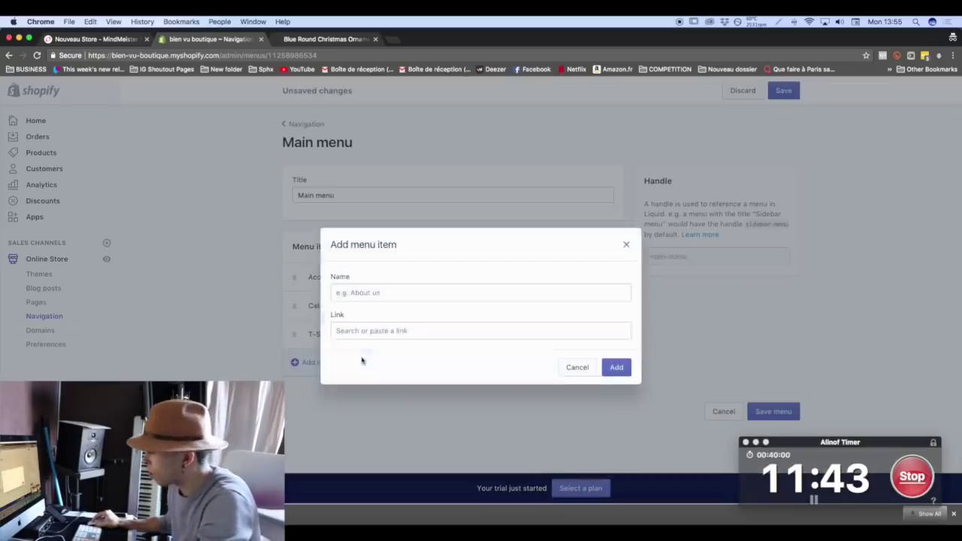
left_click(385, 292)
type("FAQ")
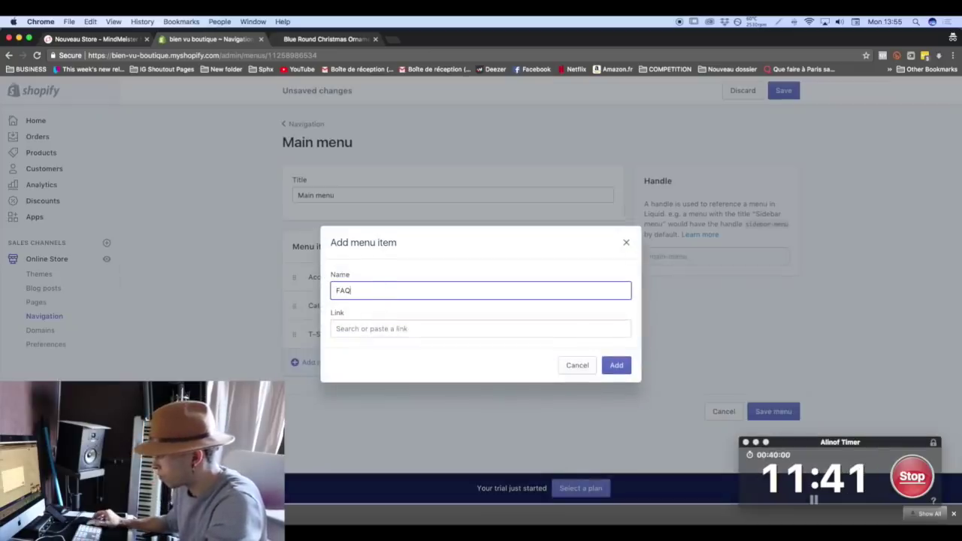
left_click(399, 331)
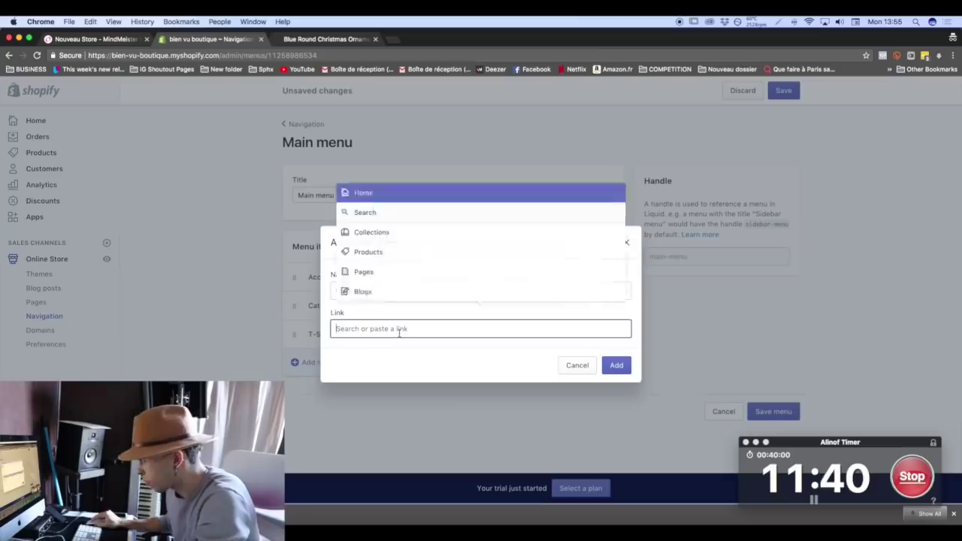
left_click(380, 192)
left_click(615, 366)
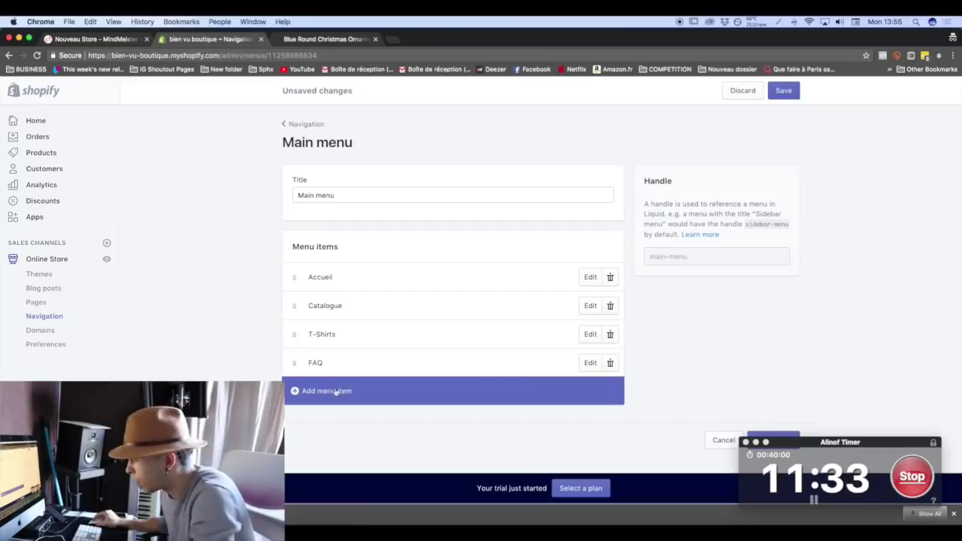
Add a Contact item linked to Home and save the Main menu.
left_click(331, 389)
left_click(378, 290)
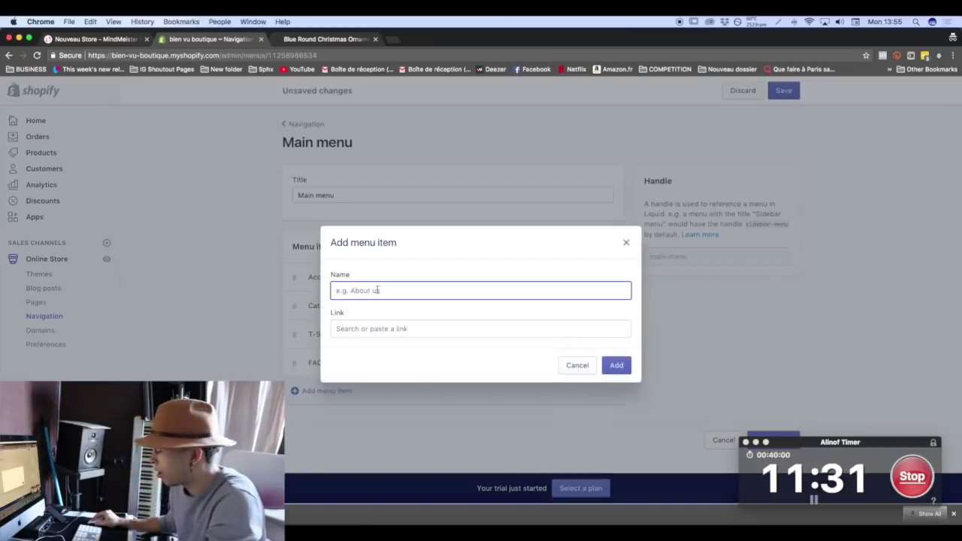
type("Contact")
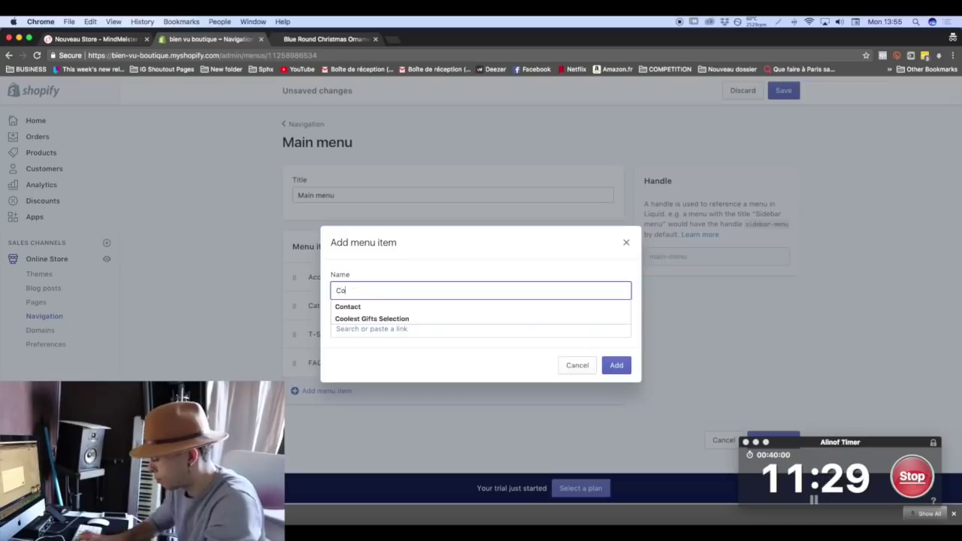
left_click(382, 306)
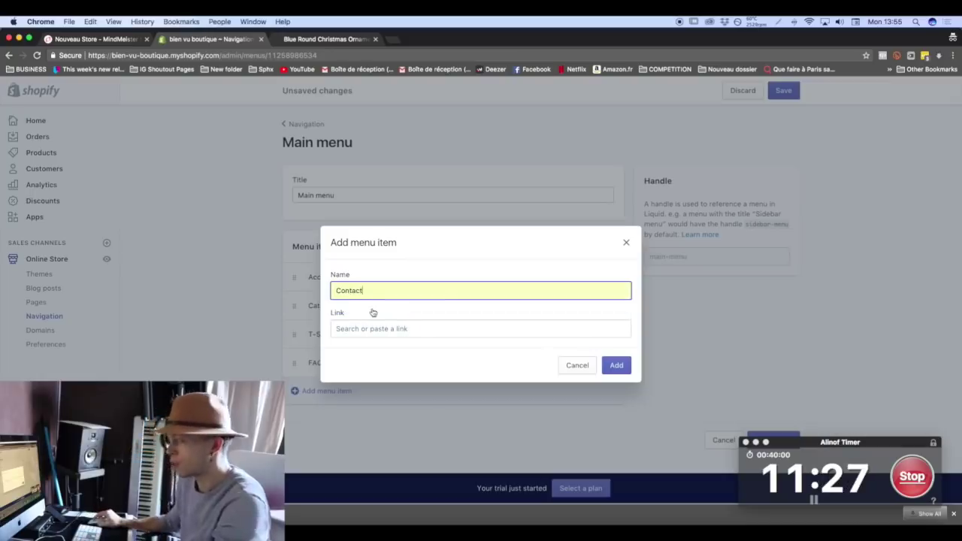
left_click(364, 331)
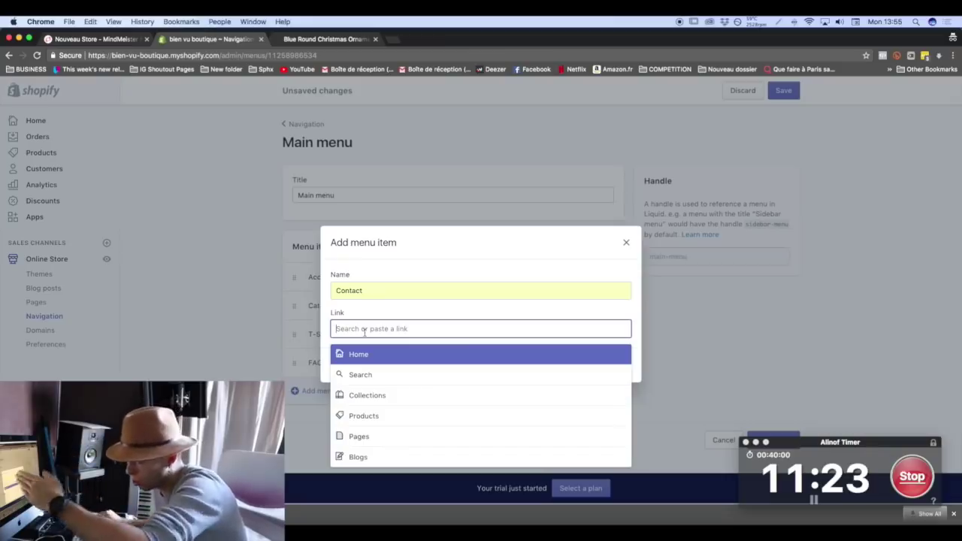
left_click(367, 438)
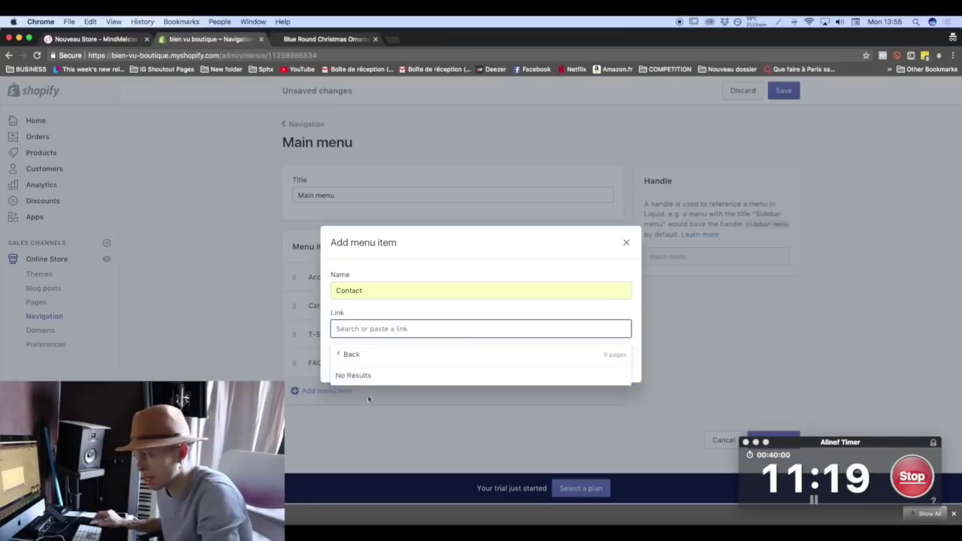
left_click(369, 356)
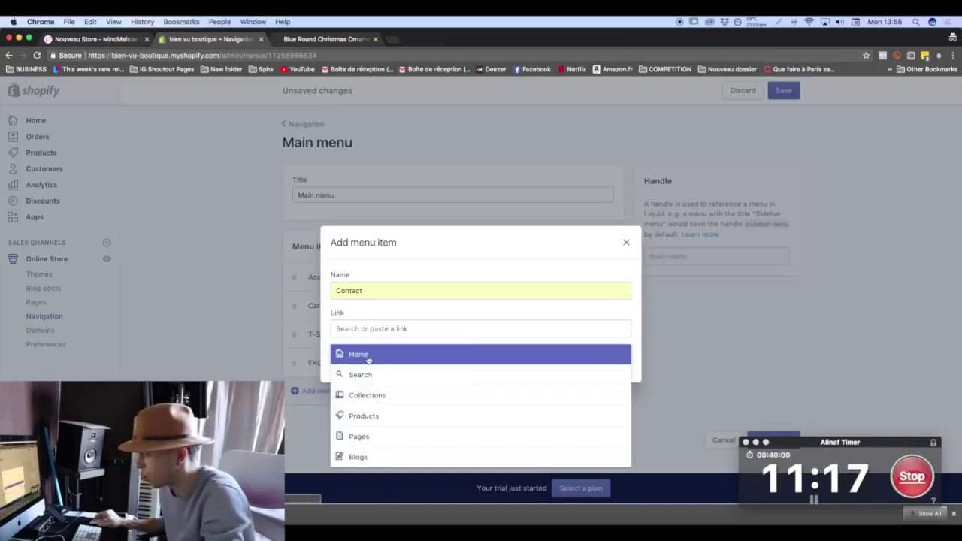
left_click(367, 356)
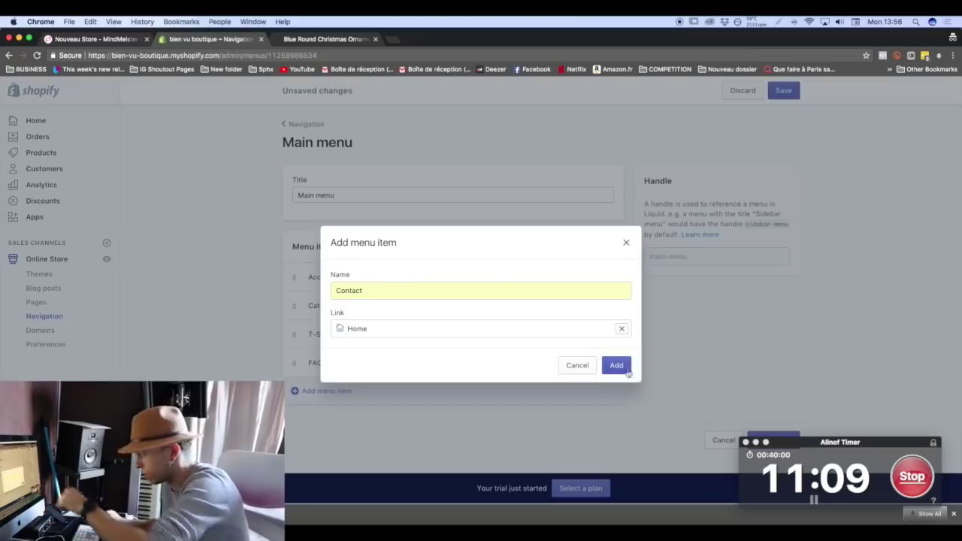
left_click(616, 367)
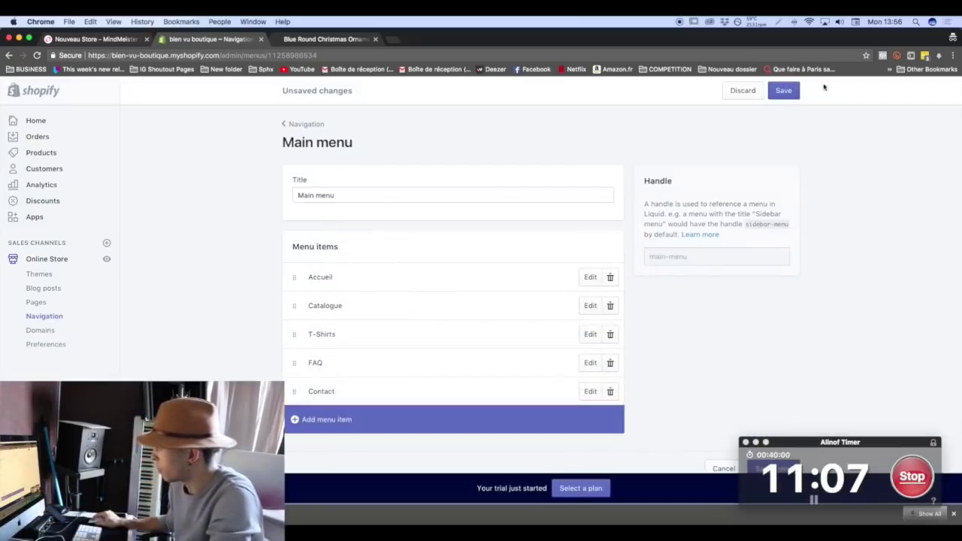
left_click(784, 91)
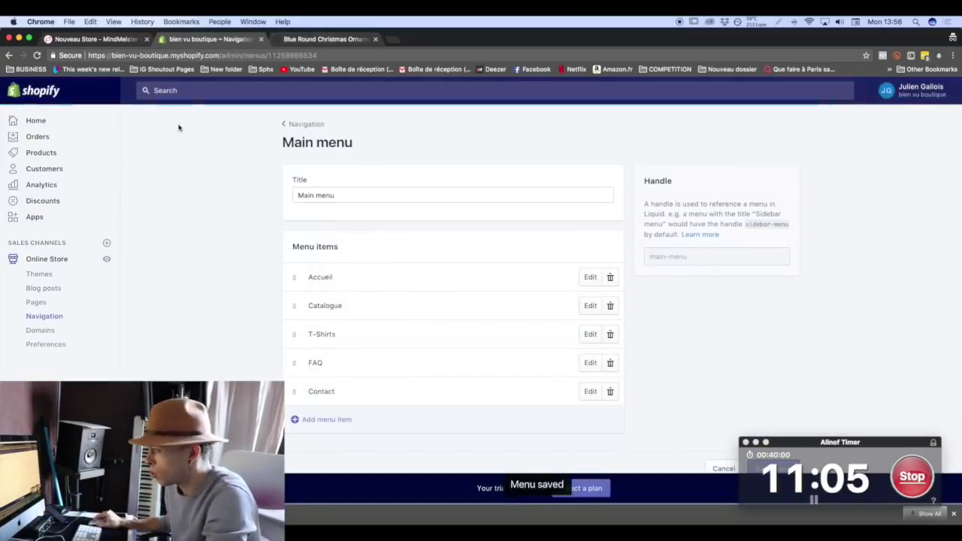
Open the Footer menu and rename its Search item to Recherche.
left_click(105, 259)
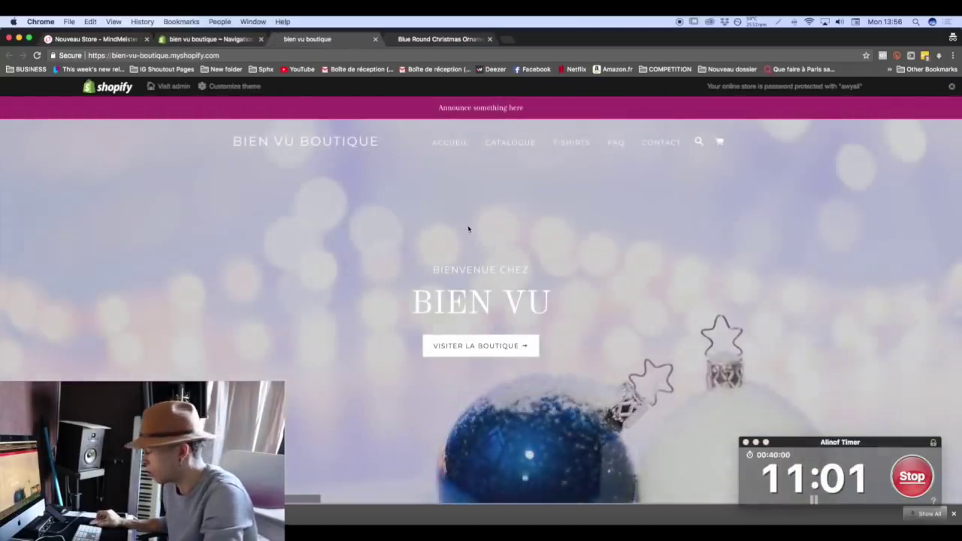
scroll(468, 228, "down", 2)
left_click(223, 37)
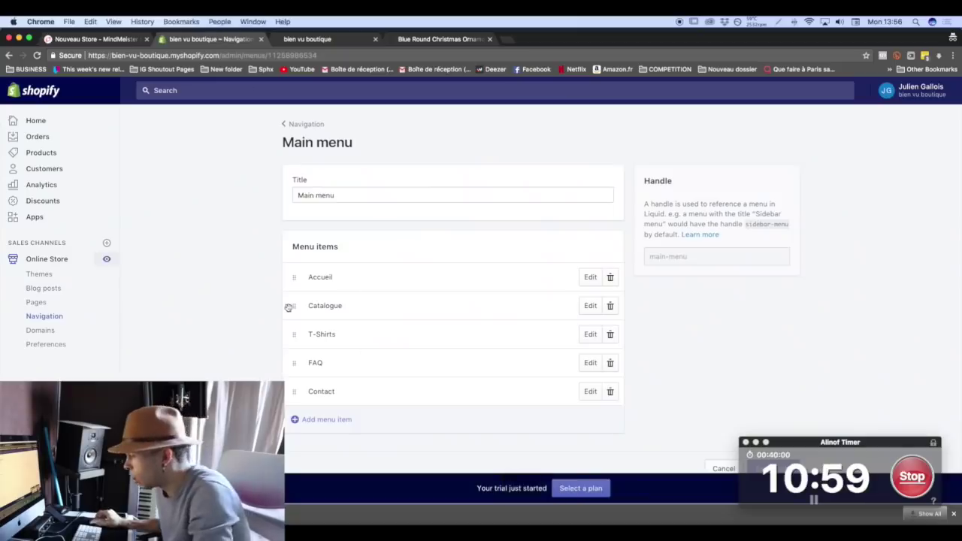
left_click(305, 124)
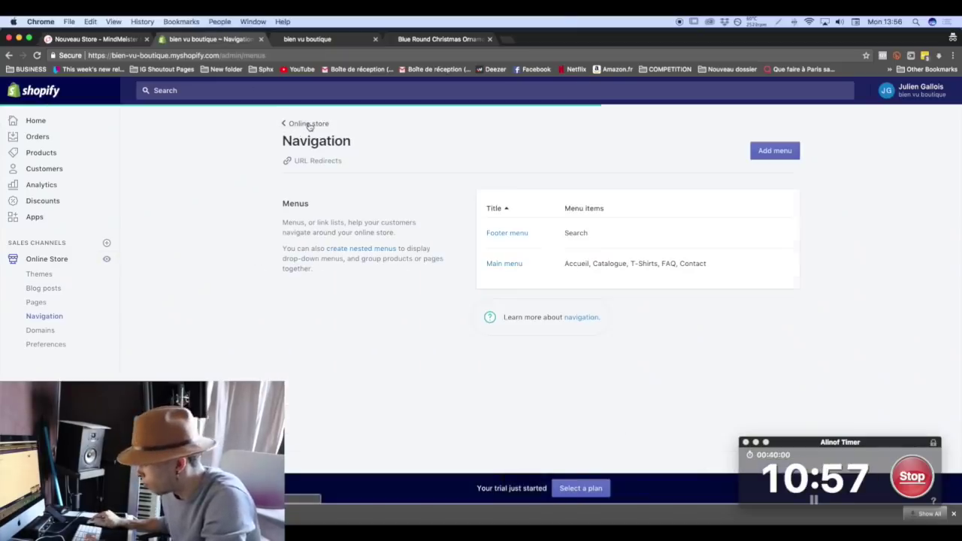
left_click(508, 233)
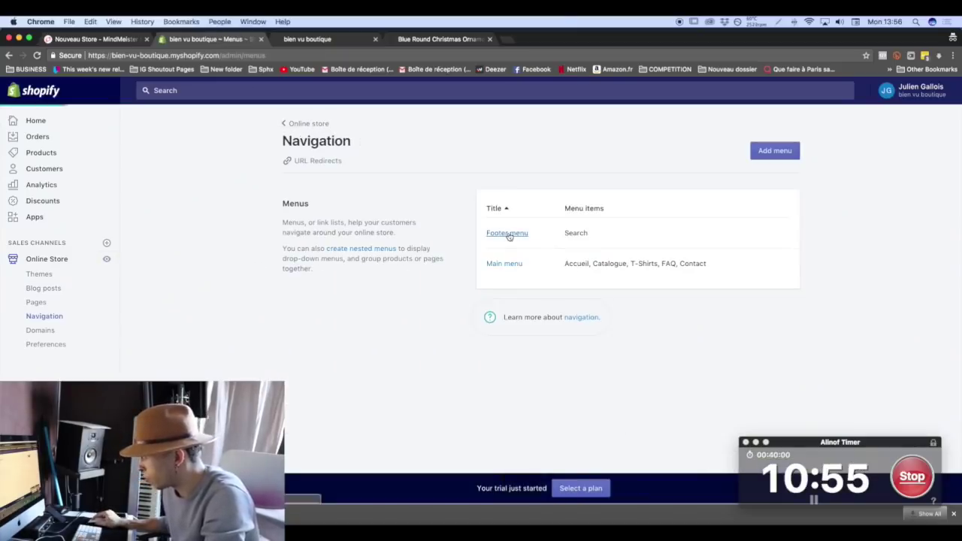
left_click(590, 277)
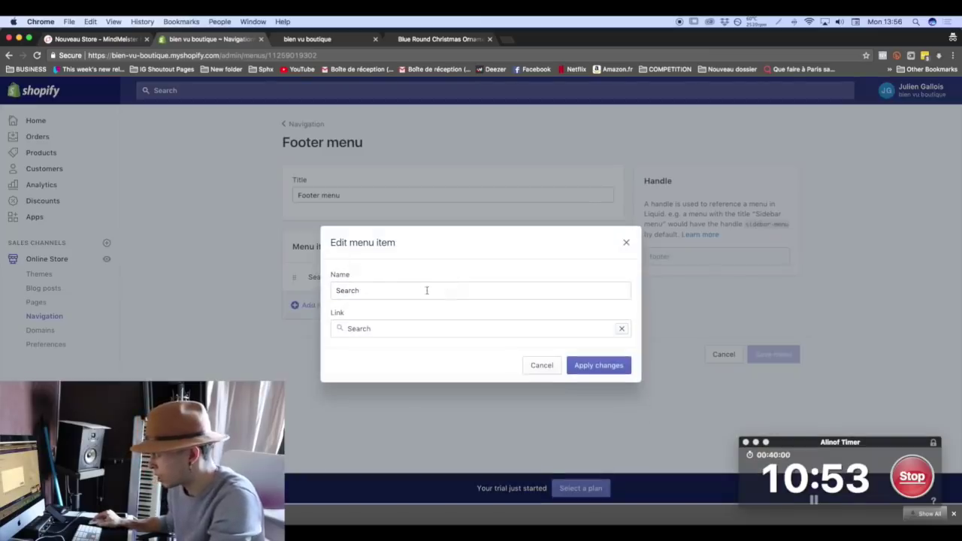
type("Recherche")
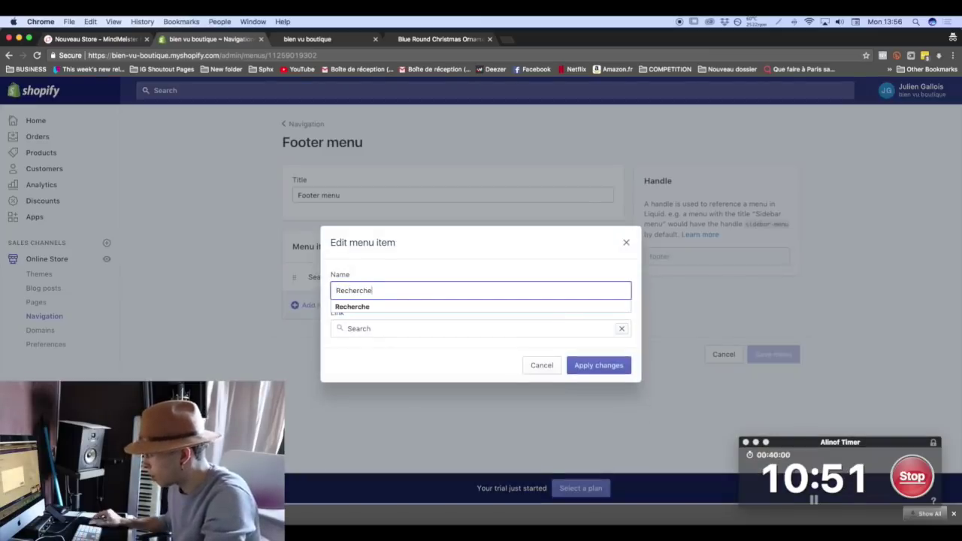
left_click(605, 366)
Add a 'Politique de confidentialité' footer item linked to Home.
left_click(361, 305)
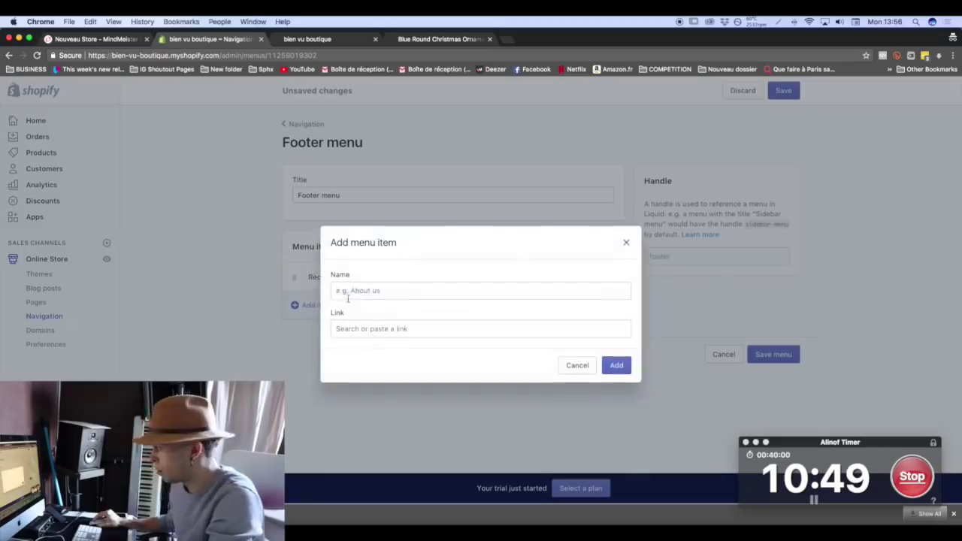
type("Politique de cont")
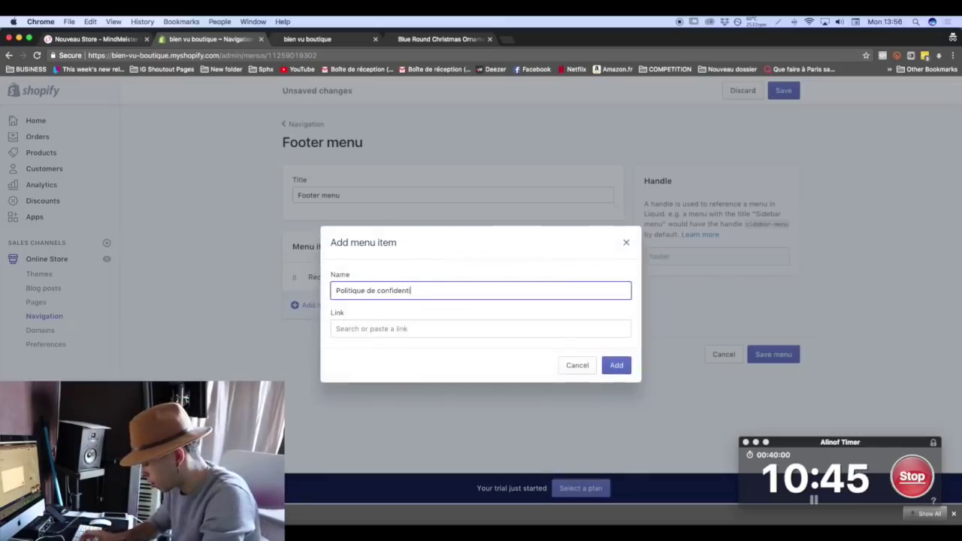
type("identialité")
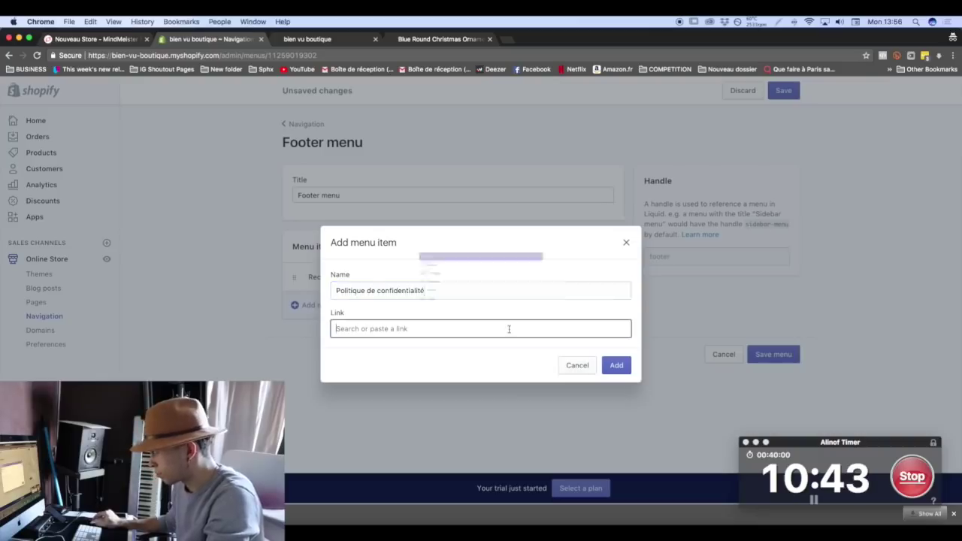
left_click(508, 328)
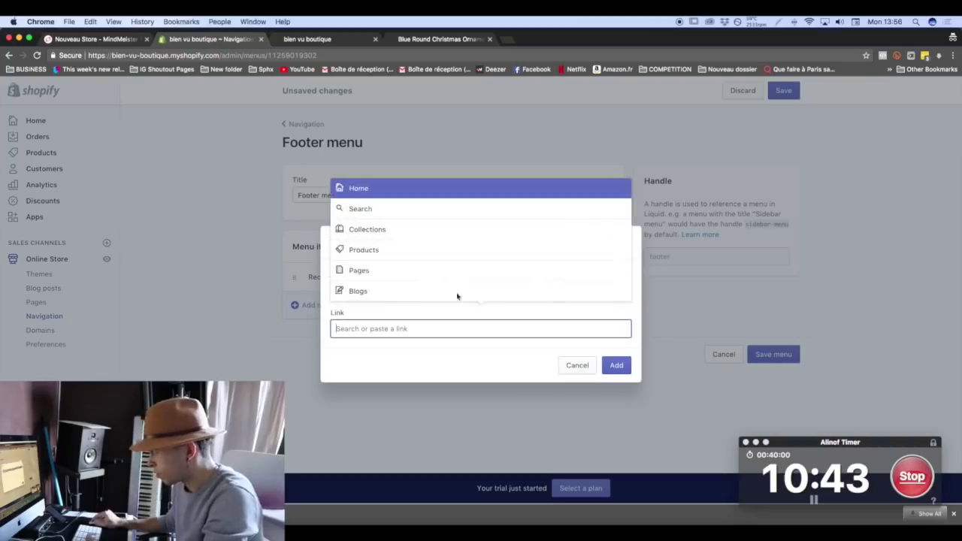
left_click(361, 187)
left_click(606, 365)
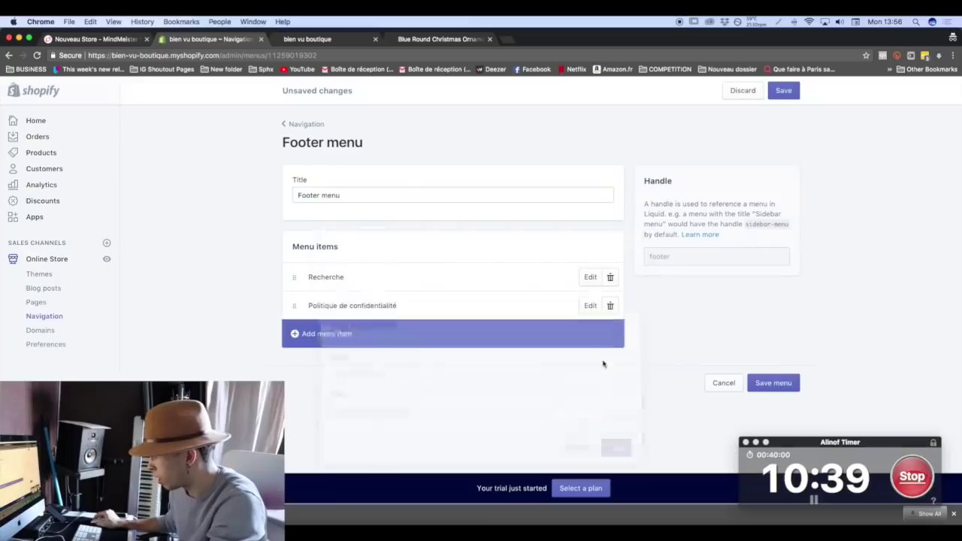
Add a 'Politique de Retours' footer item linked to Home.
left_click(371, 340)
left_click(373, 285)
type("Politique de Retou")
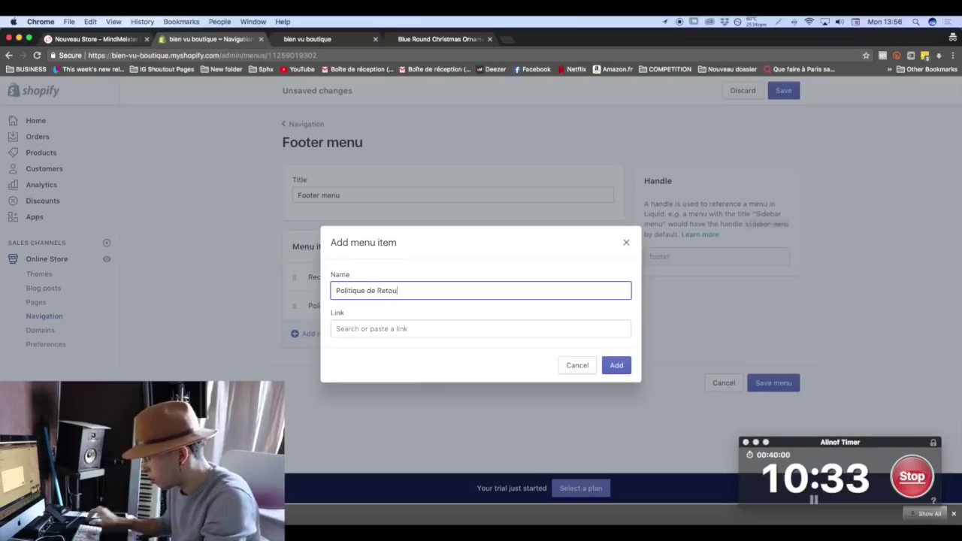
left_click(422, 329)
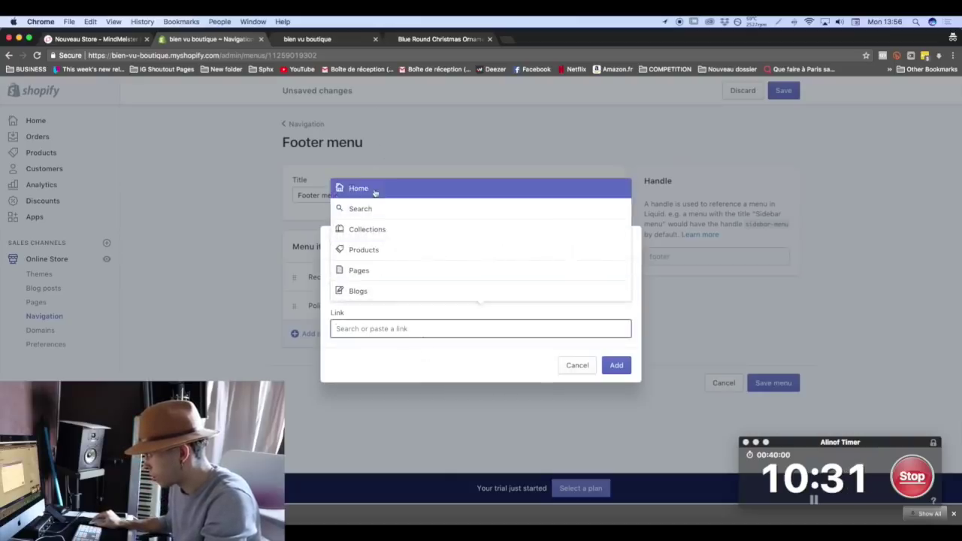
left_click(359, 187)
left_click(616, 365)
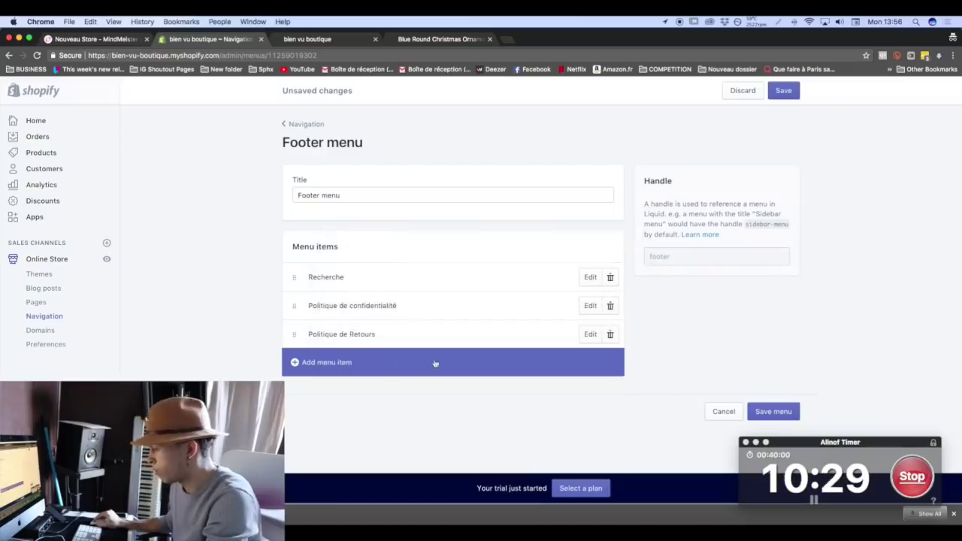
Add a 'Conditions d'utilisation' footer item linked to Home.
left_click(406, 365)
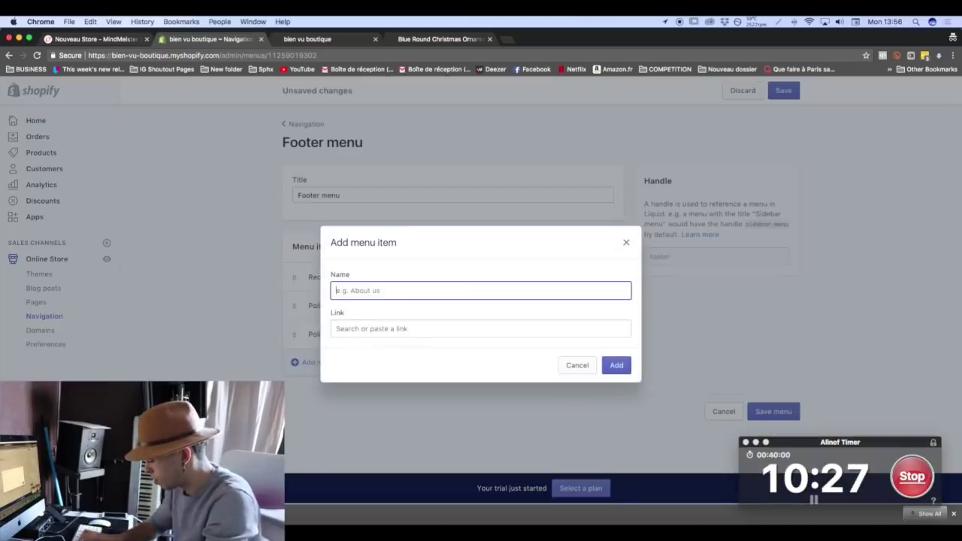
type("Condut")
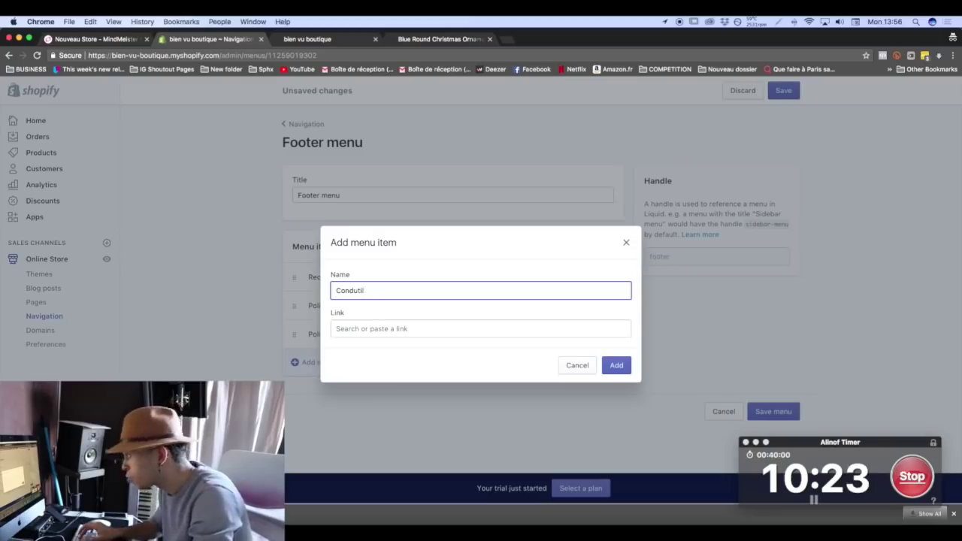
key("BackSpace")
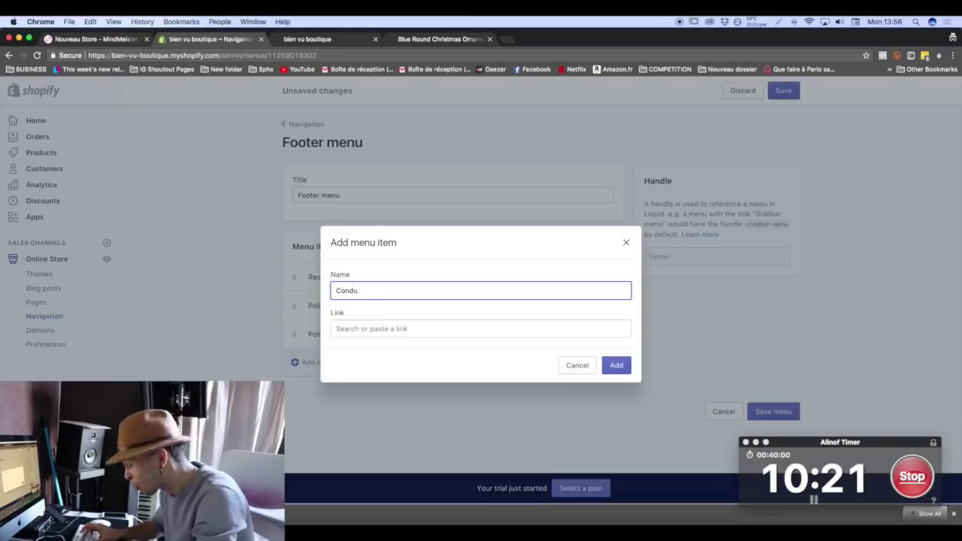
type("itions d'utilisation")
left_click(540, 329)
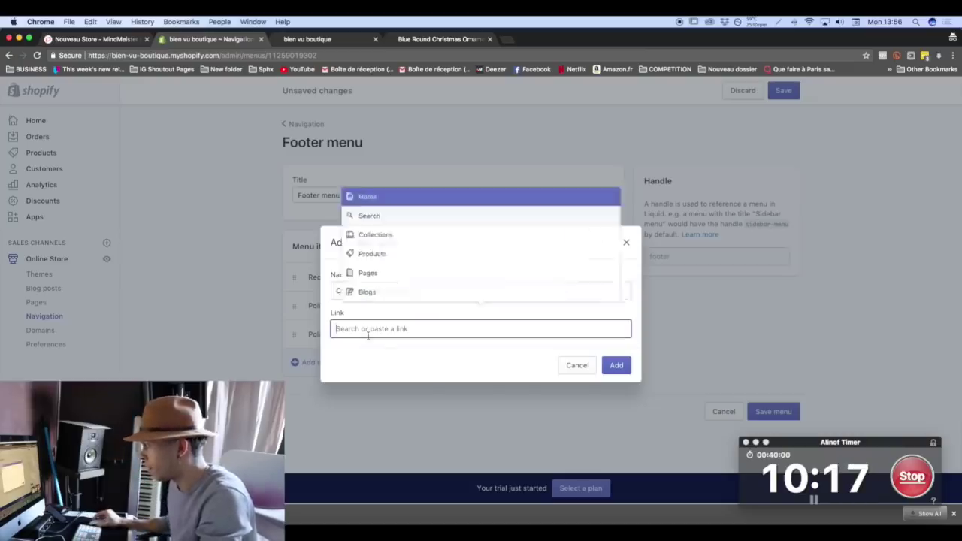
key("Return")
left_click(623, 366)
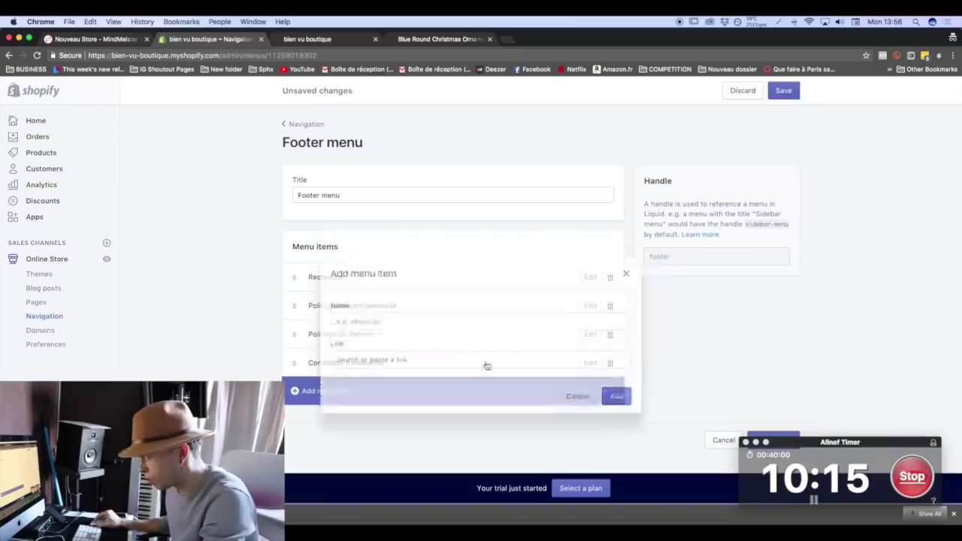
Add a Contact footer item linked to Home.
left_click(391, 387)
left_click(367, 290)
type("Contact")
left_click(505, 328)
key("Return")
left_click(617, 365)
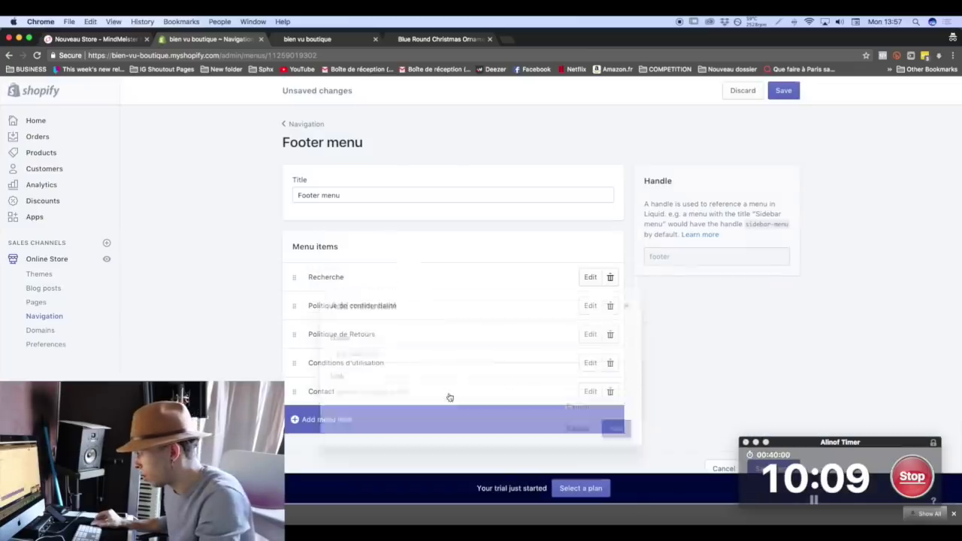
Add an FAQ footer item linked to Home and save the footer menu.
left_click(337, 420)
left_click(382, 296)
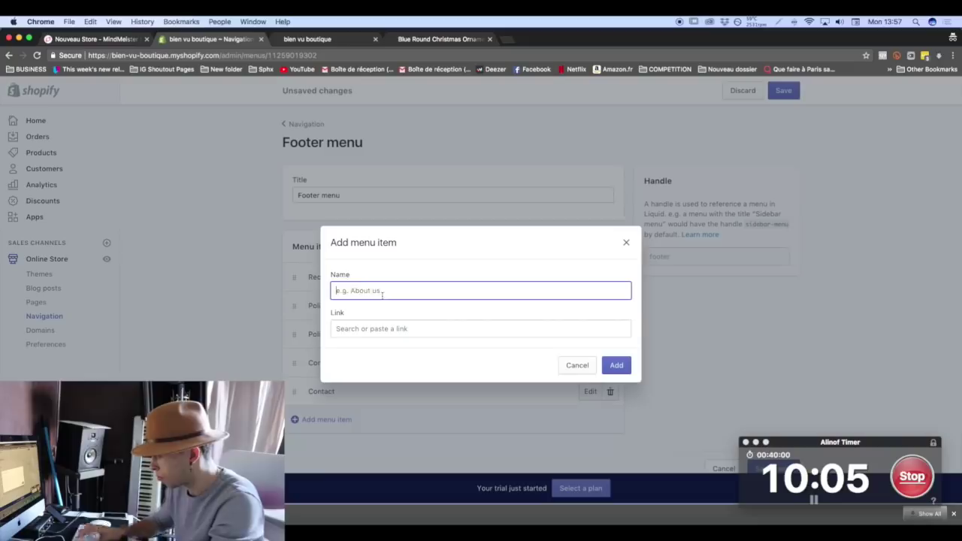
left_click(402, 331)
left_click(375, 351)
left_click(613, 367)
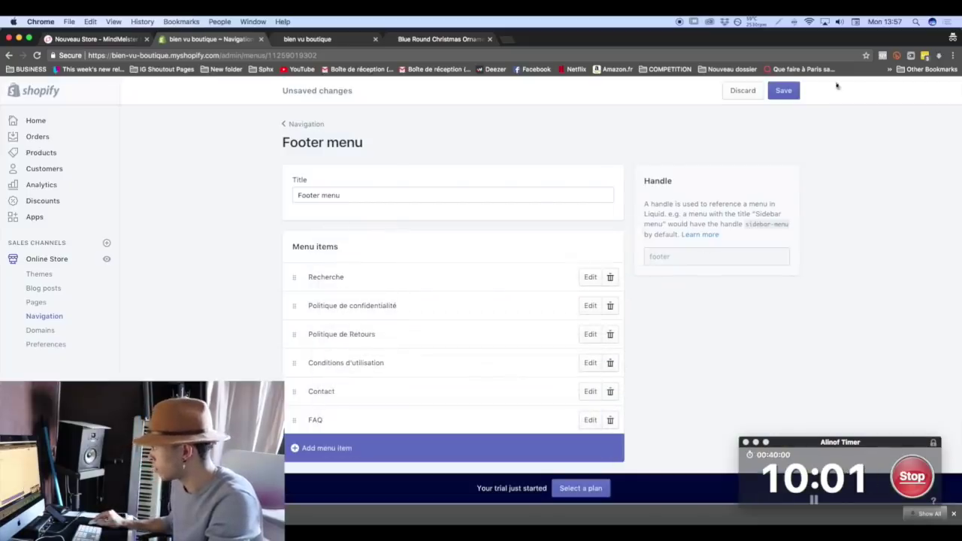
left_click(783, 92)
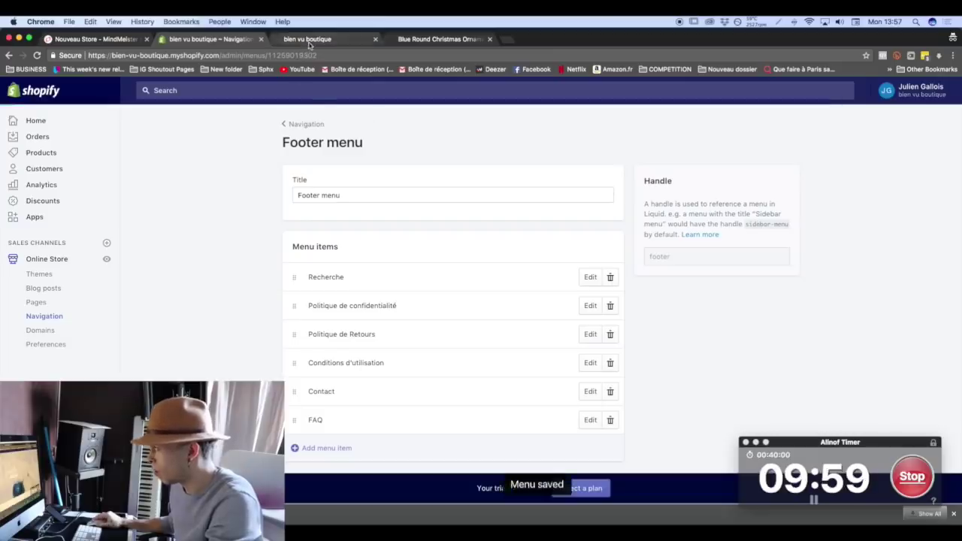
left_click(311, 39)
Check the new footer on the storefront, close the Pexels tabs, and open the Pages list.
key("super+r")
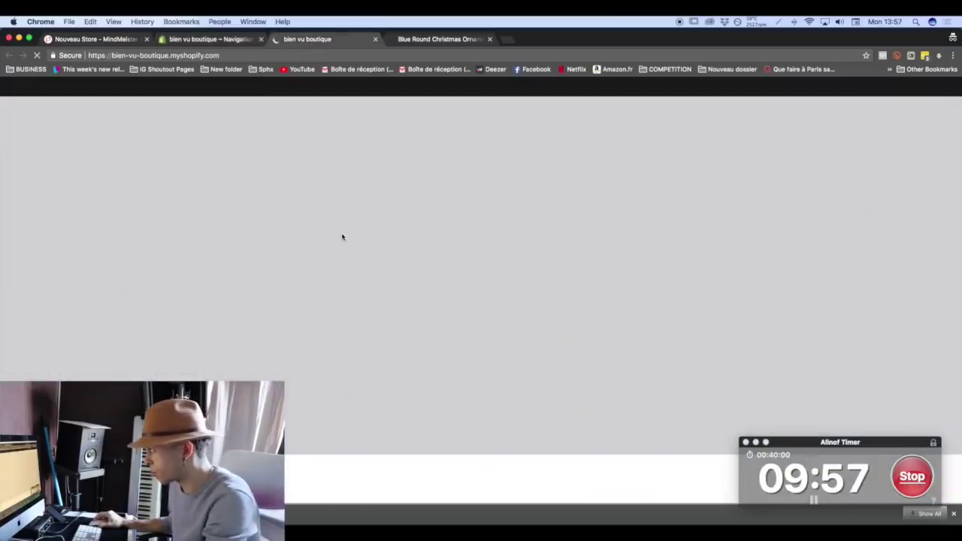
scroll(481, 163, "down", 15)
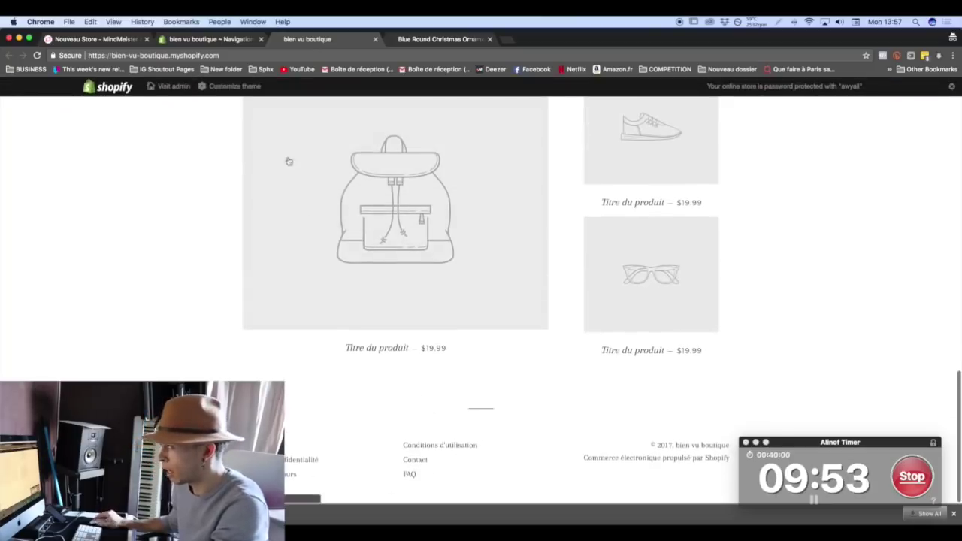
left_click(214, 40)
left_click(462, 42)
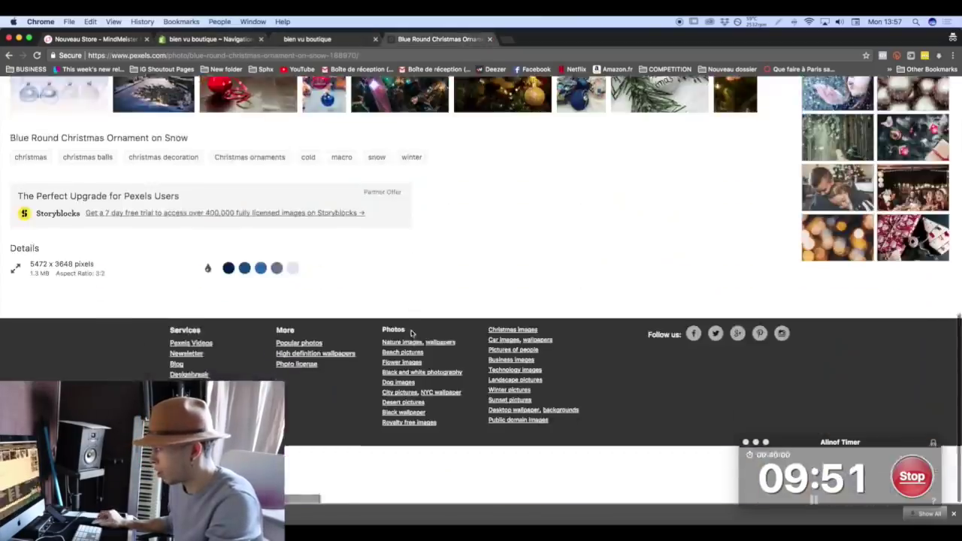
left_click(490, 39)
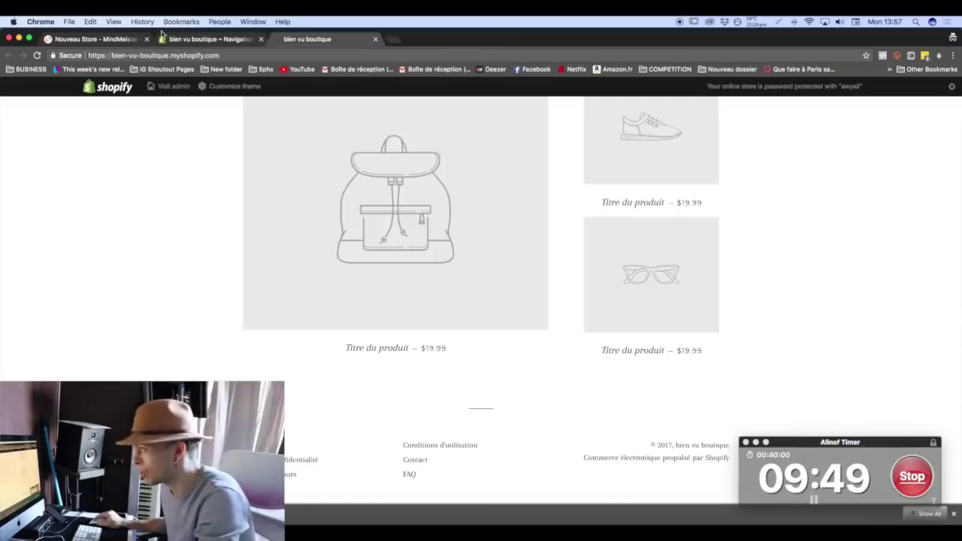
left_click(189, 39)
left_click(308, 132)
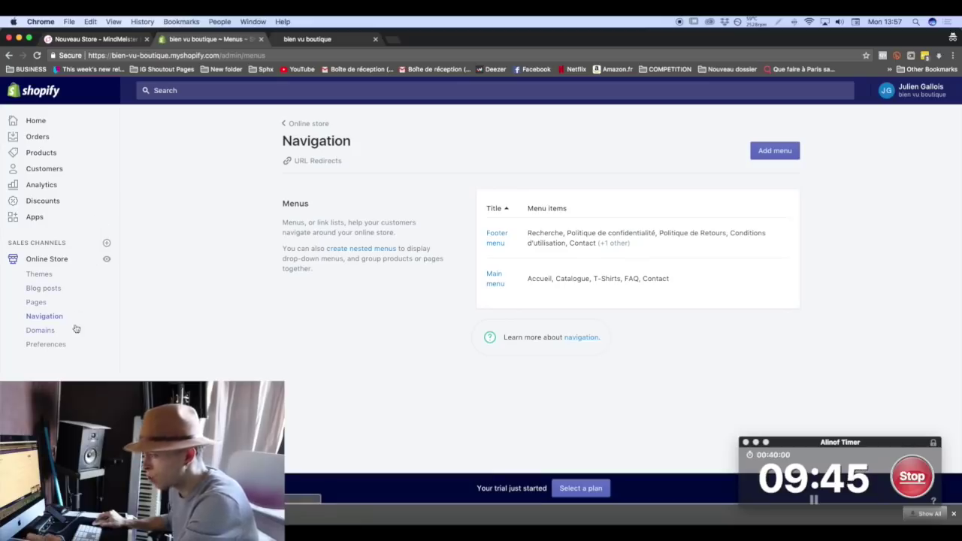
left_click(36, 302)
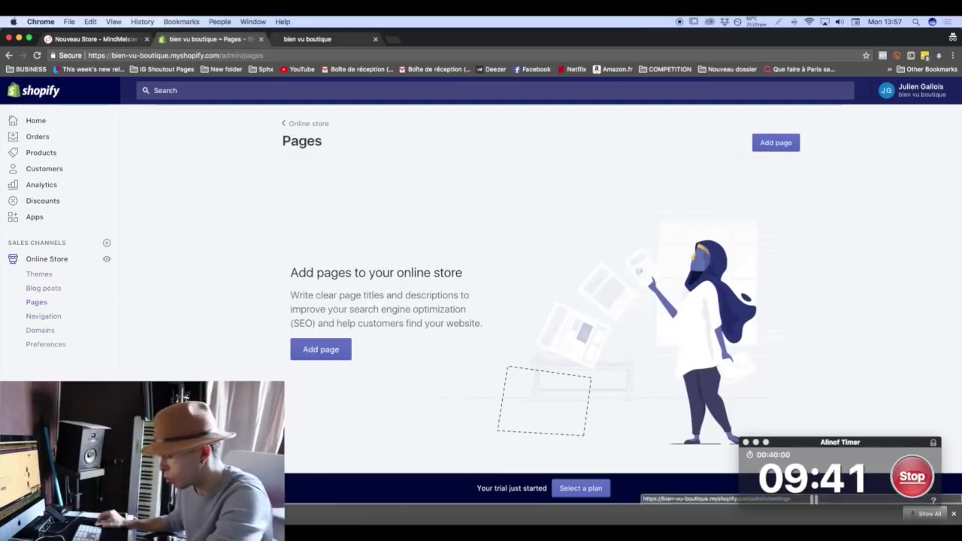
In a new Settings tab, select all the sample refund policy text under Checkout.
left_click(106, 259)
left_click_drag(325, 39, 214, 39)
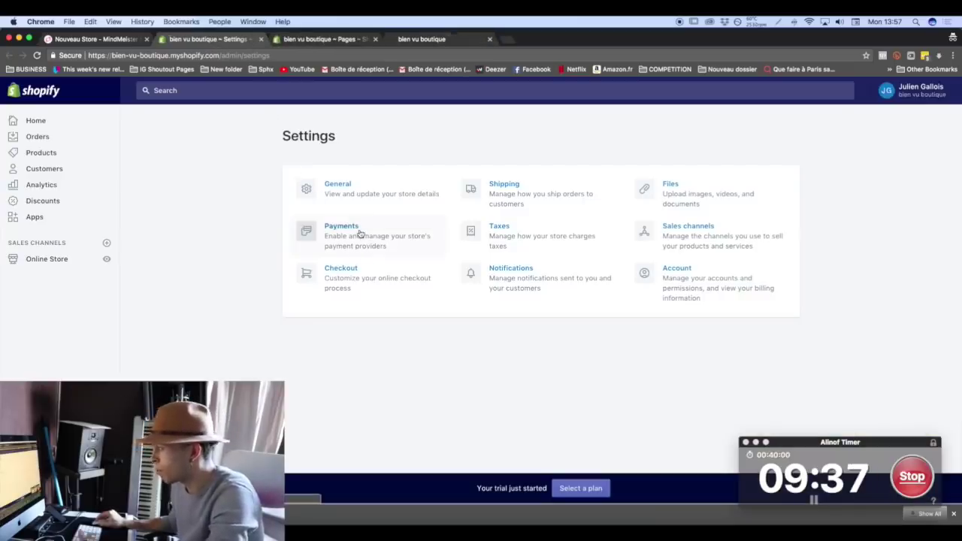
left_click(357, 293)
scroll(561, 298, "down", 15)
scroll(561, 297, "down", 5)
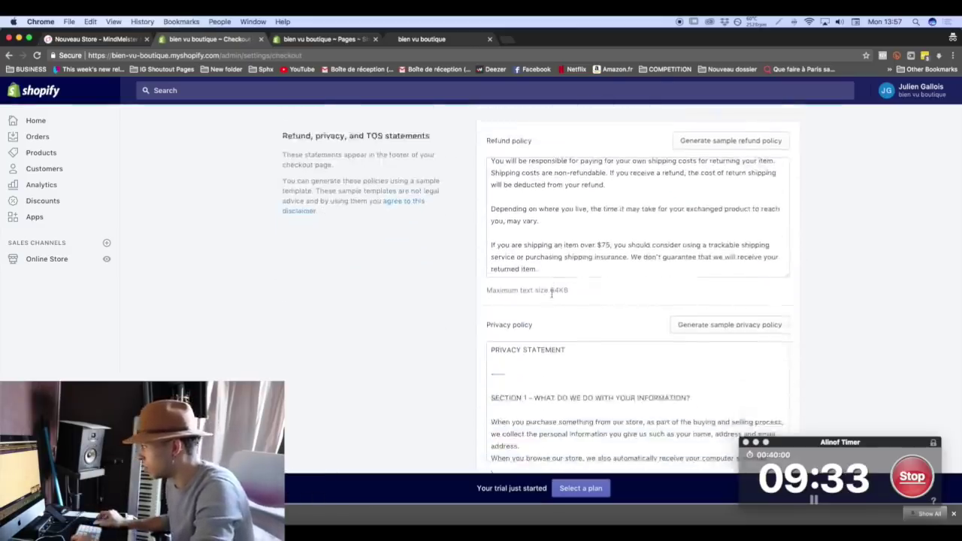
scroll(526, 315, "up", 4)
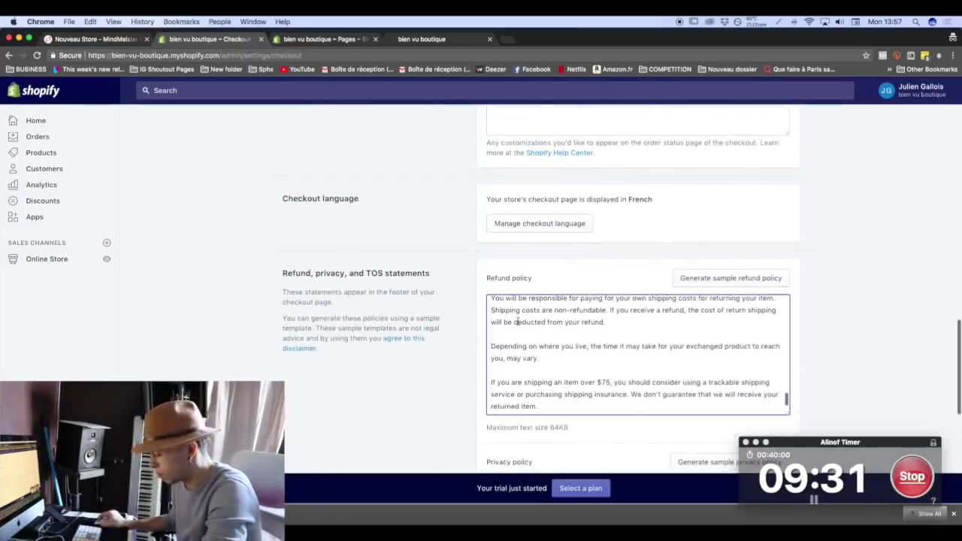
triple_click(517, 320)
key("super+a")
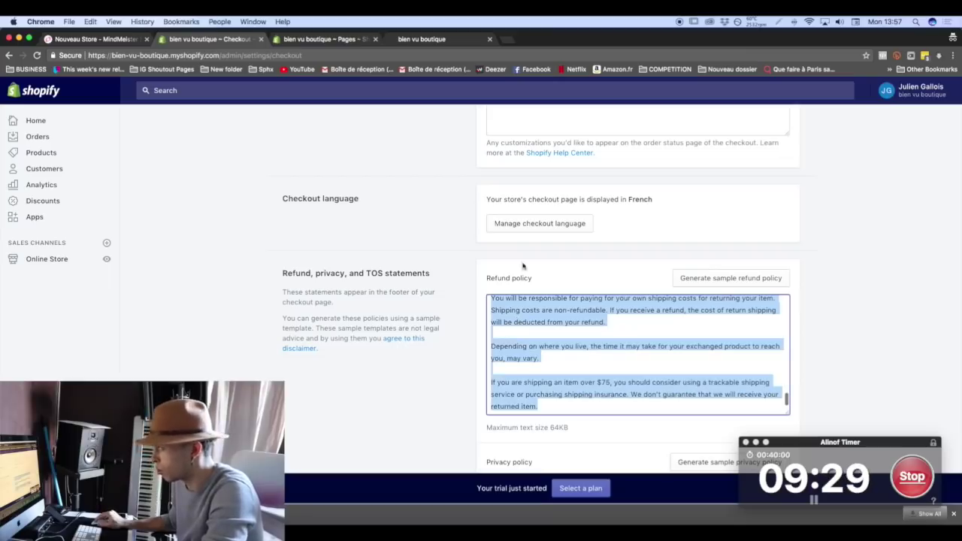
left_click(340, 40)
Create and save a page titled 'Politique de Retouyrs' containing the pasted refund policy text.
left_click(777, 143)
left_click(353, 217)
type("Polit")
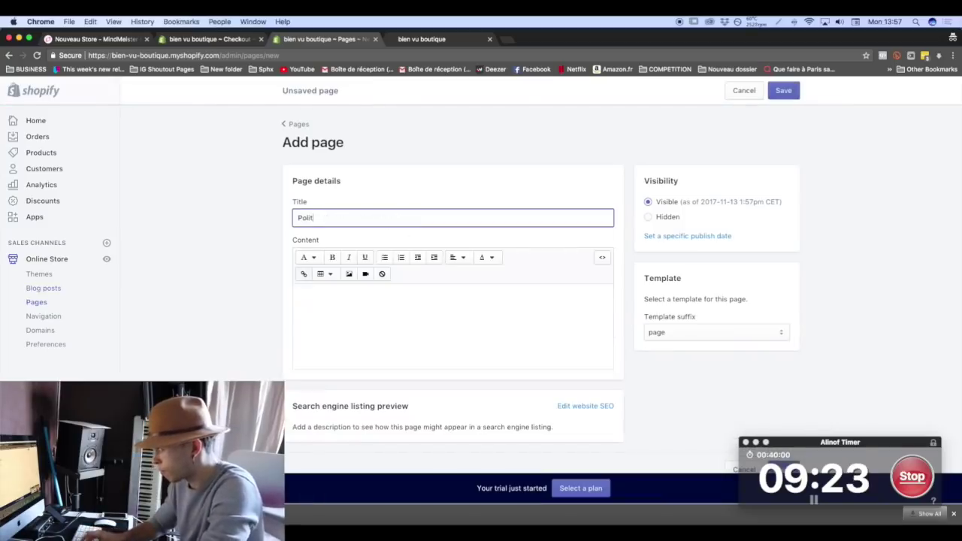
type("ique de Retouyr")
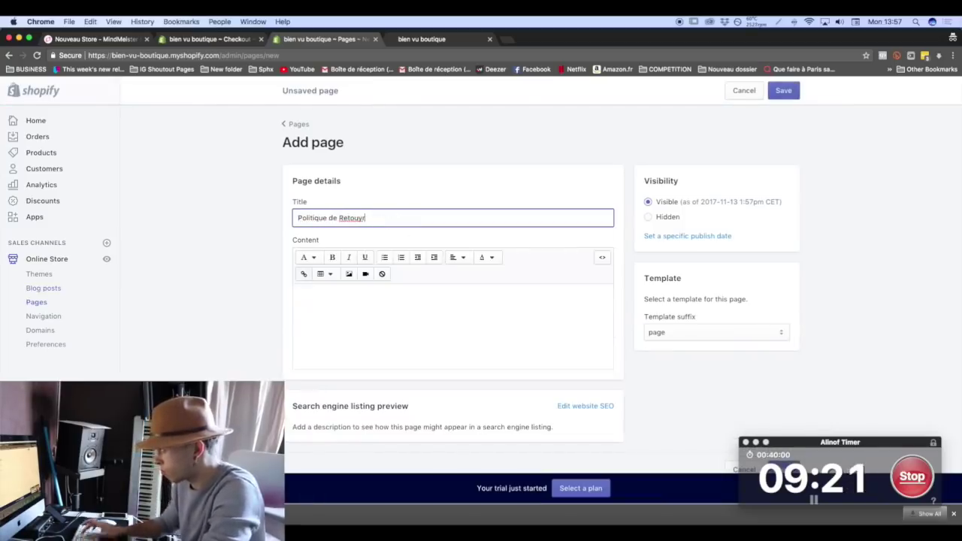
type("s")
left_click(543, 333)
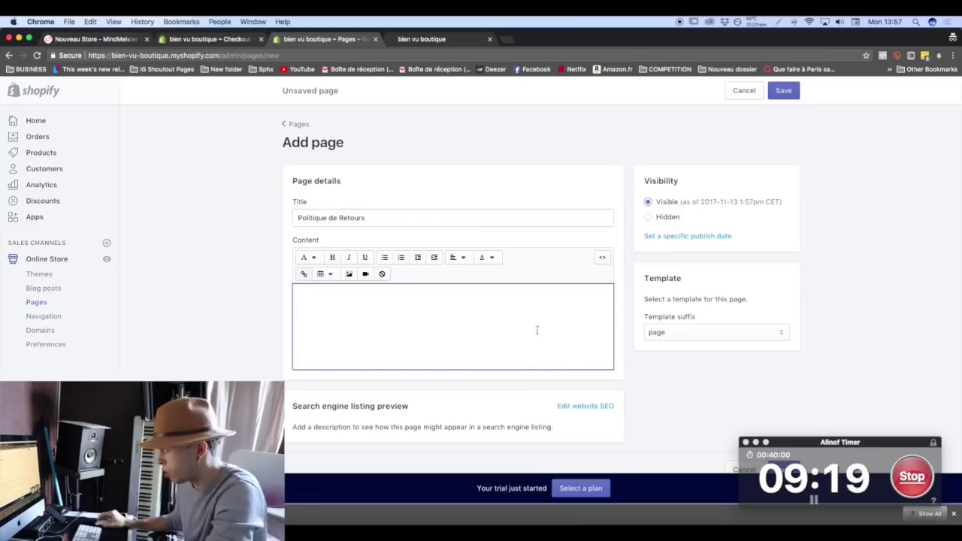
key("super+v")
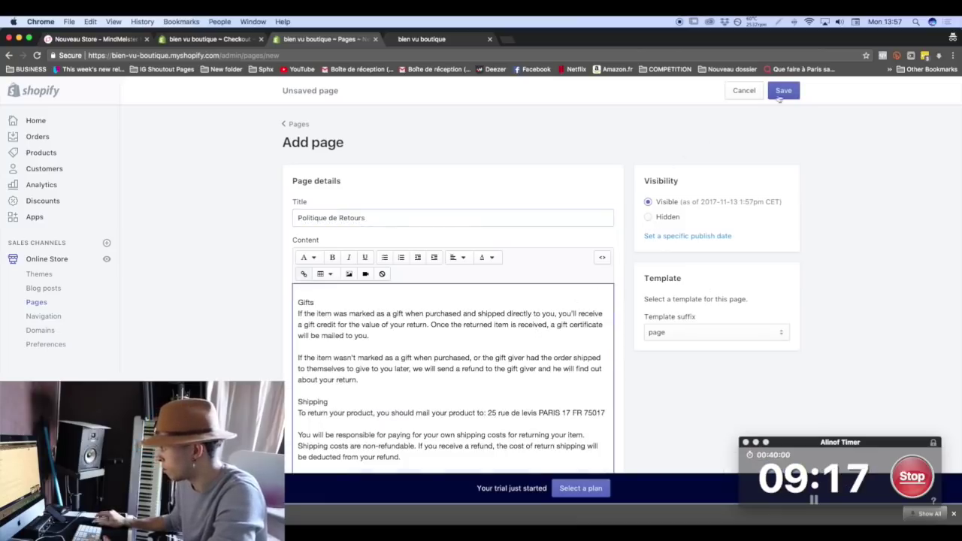
left_click(782, 91)
Select the privacy policy text in the checkout policies, then return to the saved page.
left_click(218, 42)
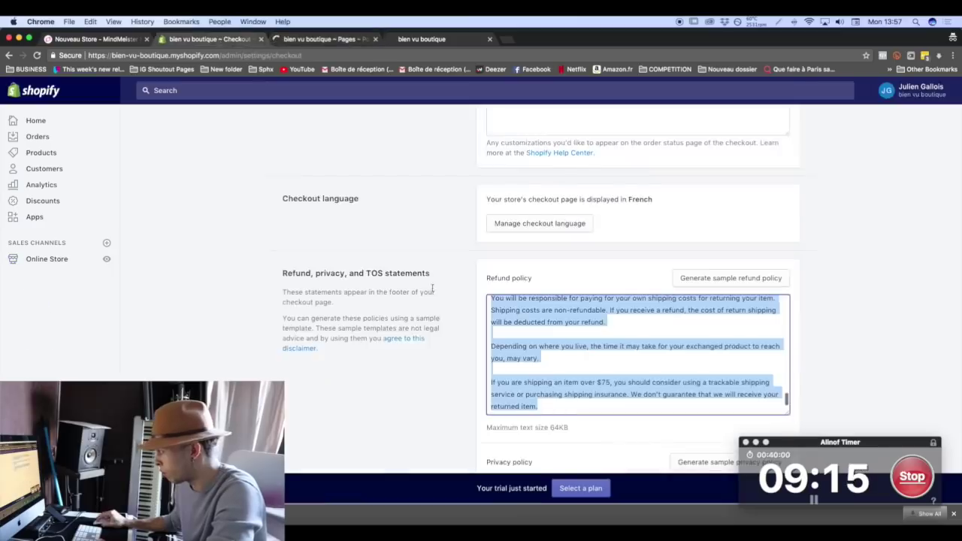
scroll(599, 385, "down", 3)
left_click(529, 344)
key("super+a")
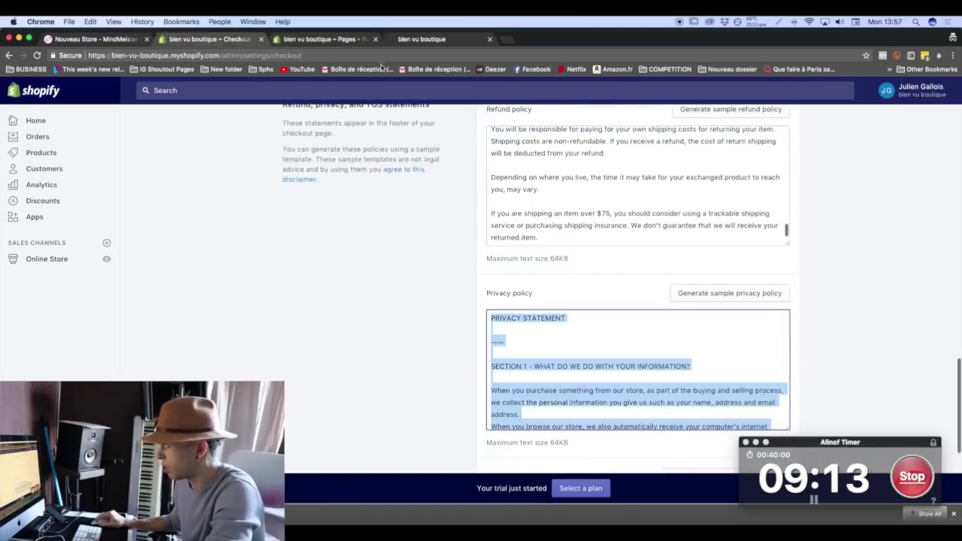
left_click(348, 42)
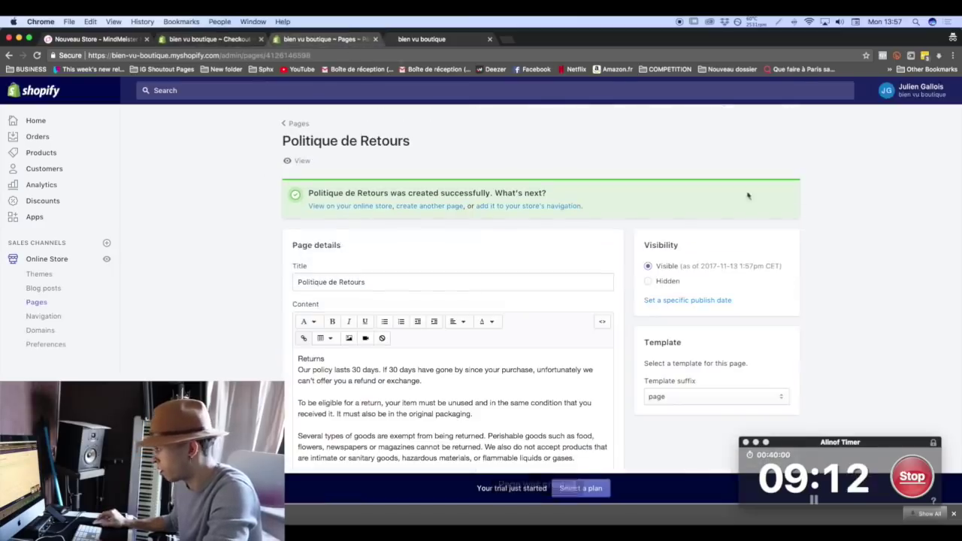
Create and save a 'Politique de confidentialité' page with the pasted privacy policy text.
left_click(443, 209)
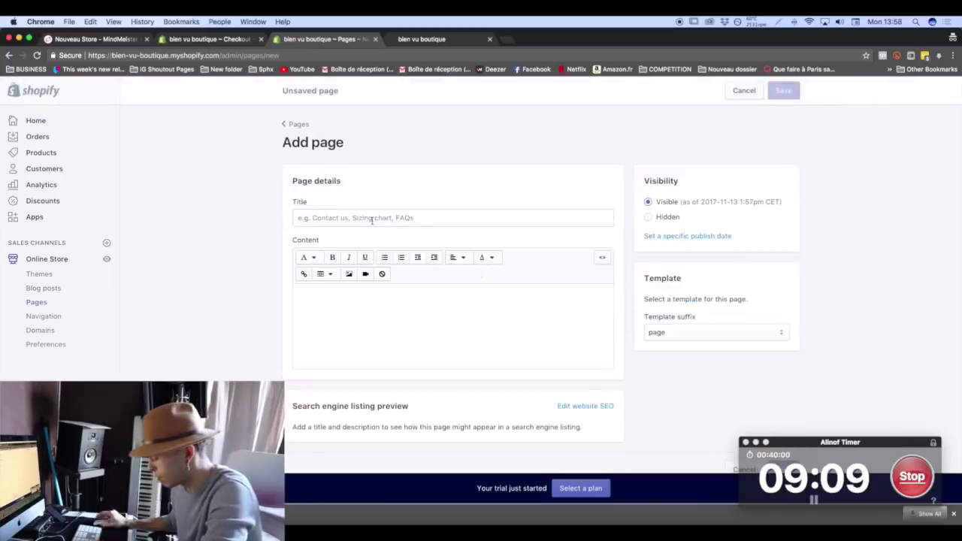
left_click(371, 219)
type("Politique de confidential")
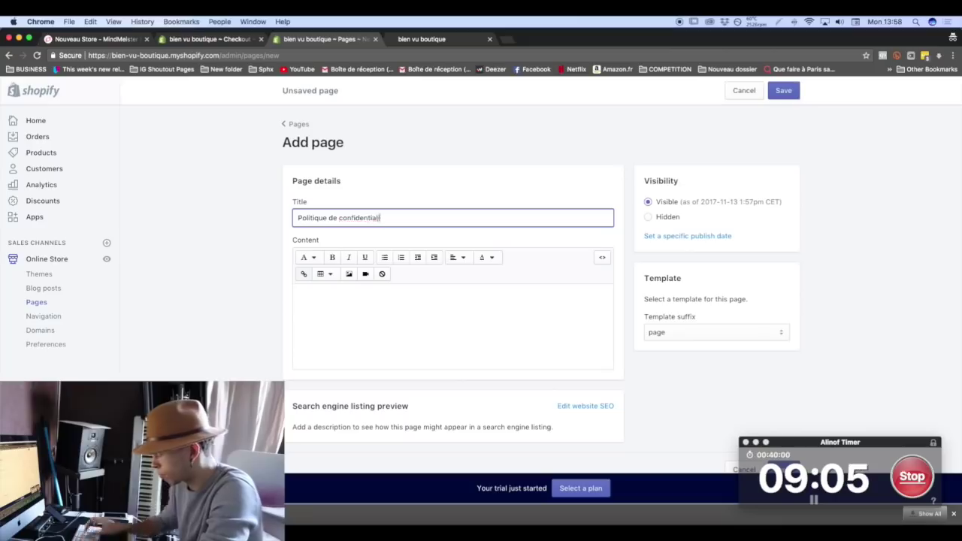
type("ité")
left_click(350, 315)
key("super+v")
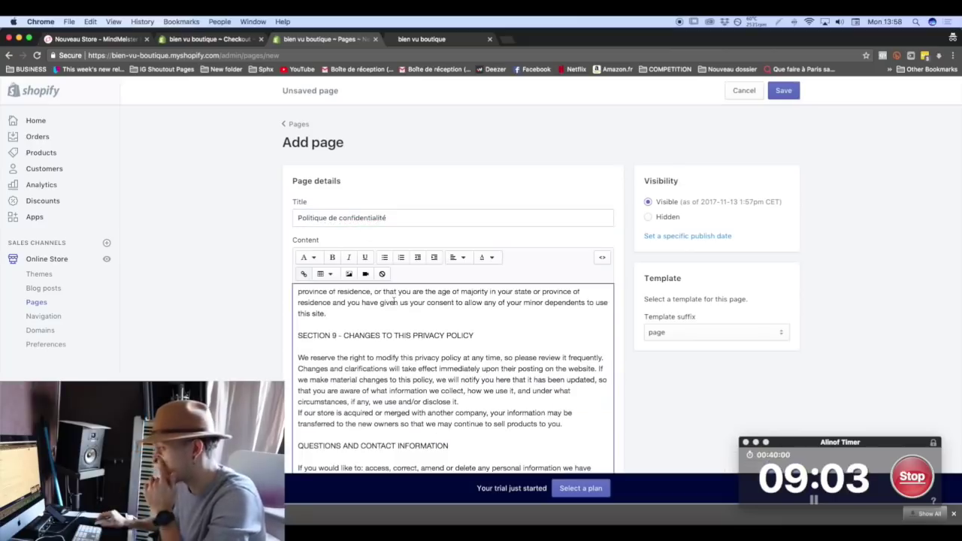
left_click(782, 90)
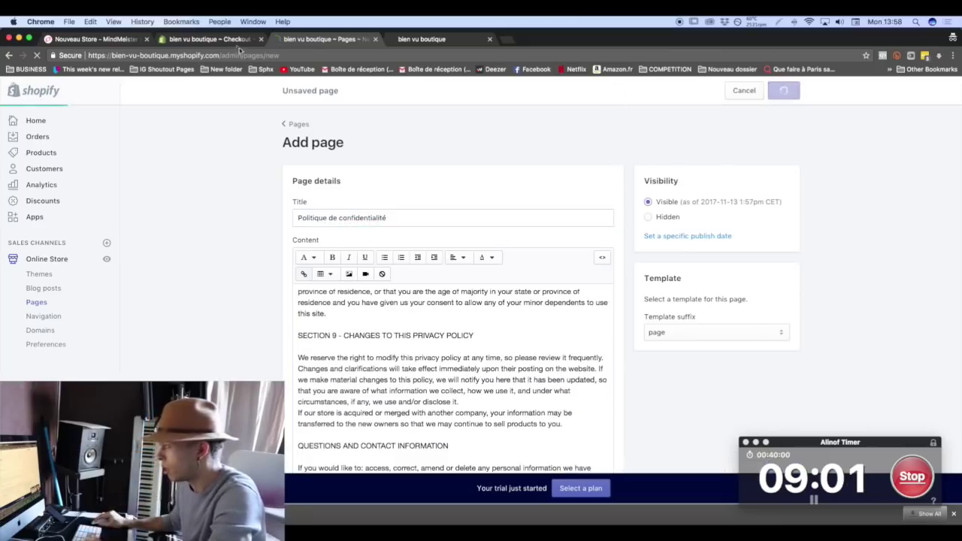
Copy the full terms of service text from the checkout policies.
key("super+alt+Left")
scroll(393, 345, "down", 5)
left_click(502, 370)
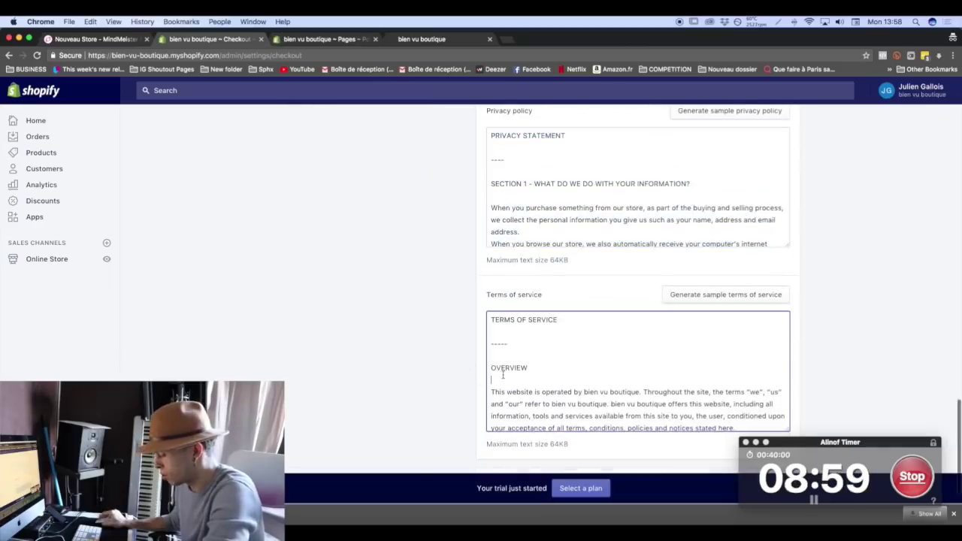
key("super+a")
key("super+c")
key("super+alt+Right")
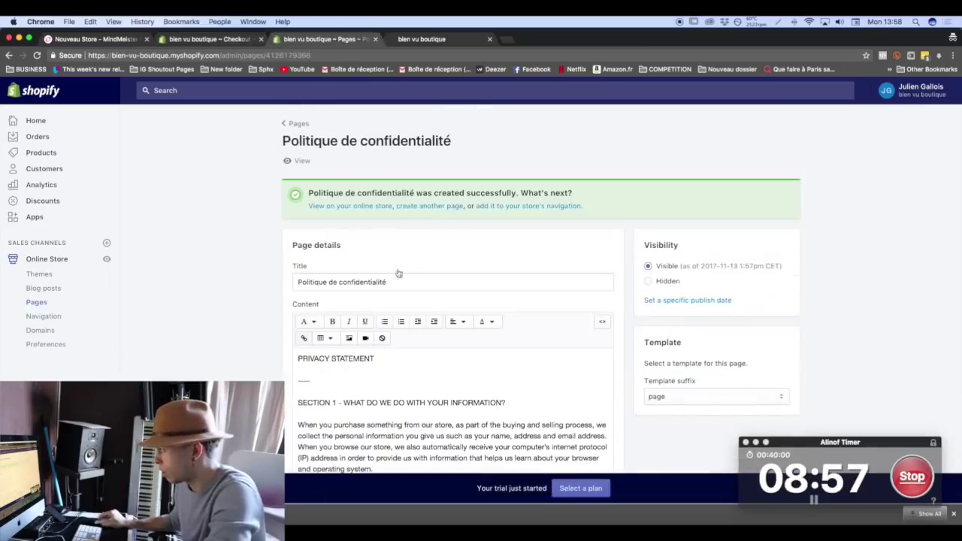
Create and save a 'Conditions d'utilisation' page with the pasted terms of service text.
left_click(440, 206)
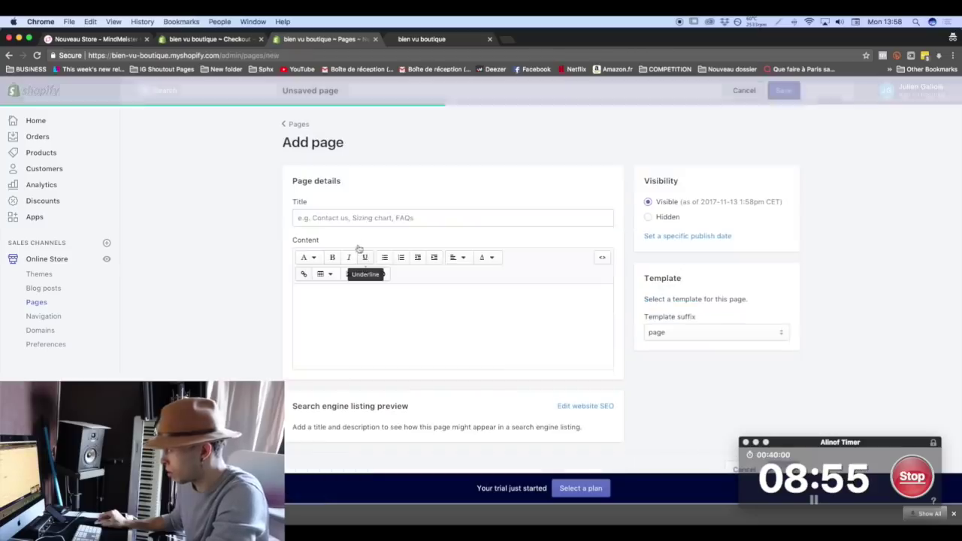
left_click(363, 218)
type("Conditions d'utilisatio")
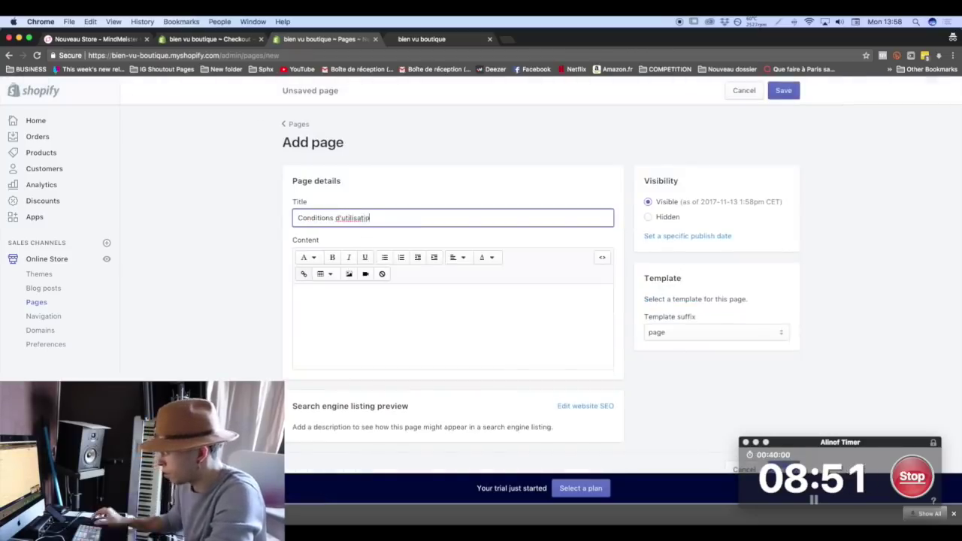
type("n")
left_click(459, 348)
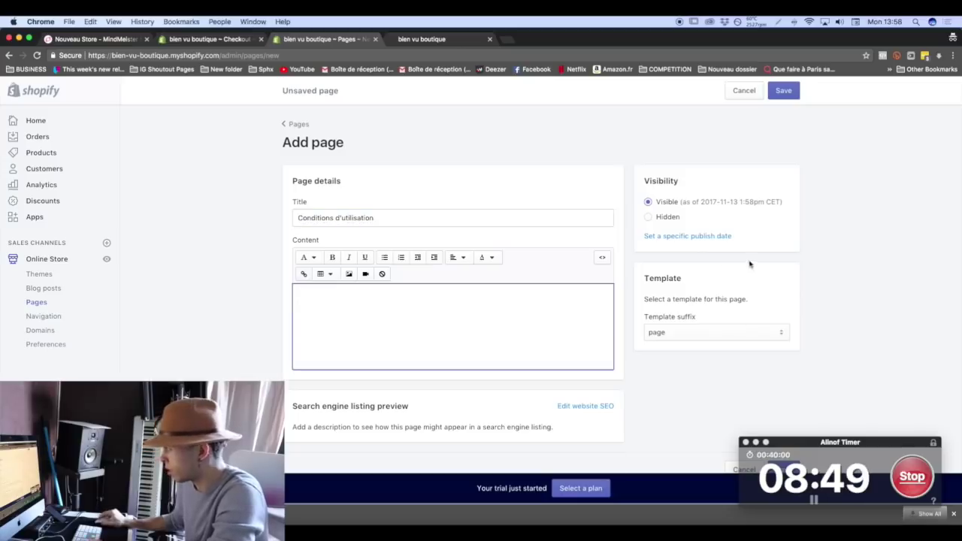
key("super+v")
left_click(775, 92)
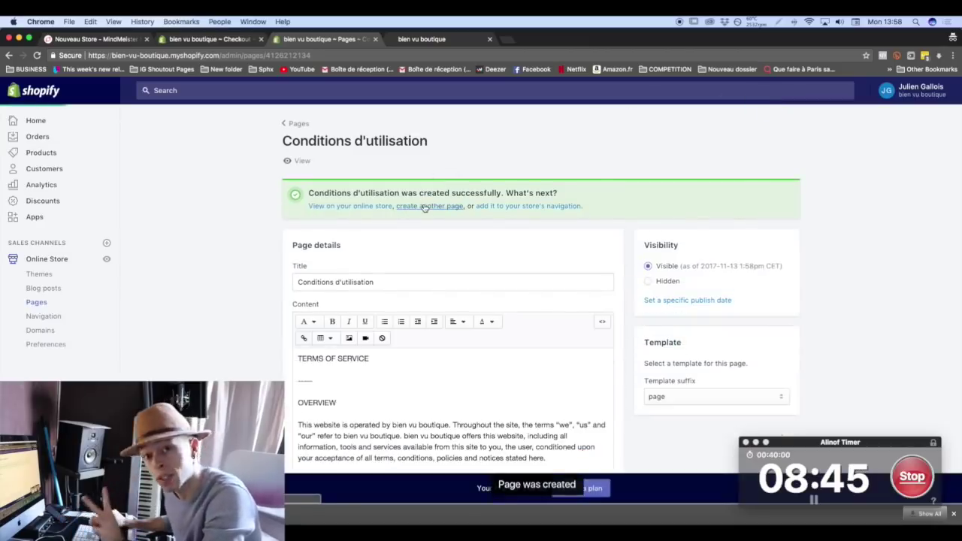
left_click(424, 205)
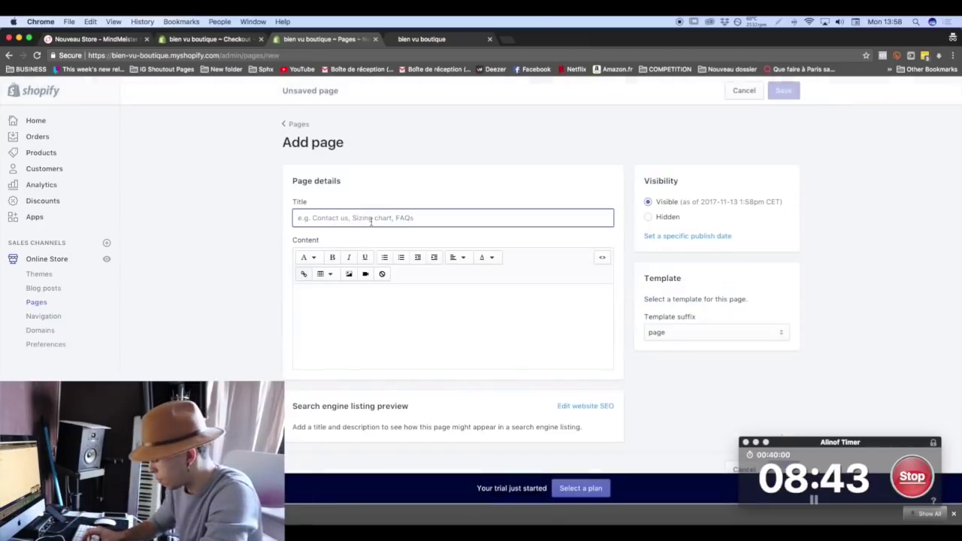
Save a page titled 'Contact' using the page.contact template.
type("Contact")
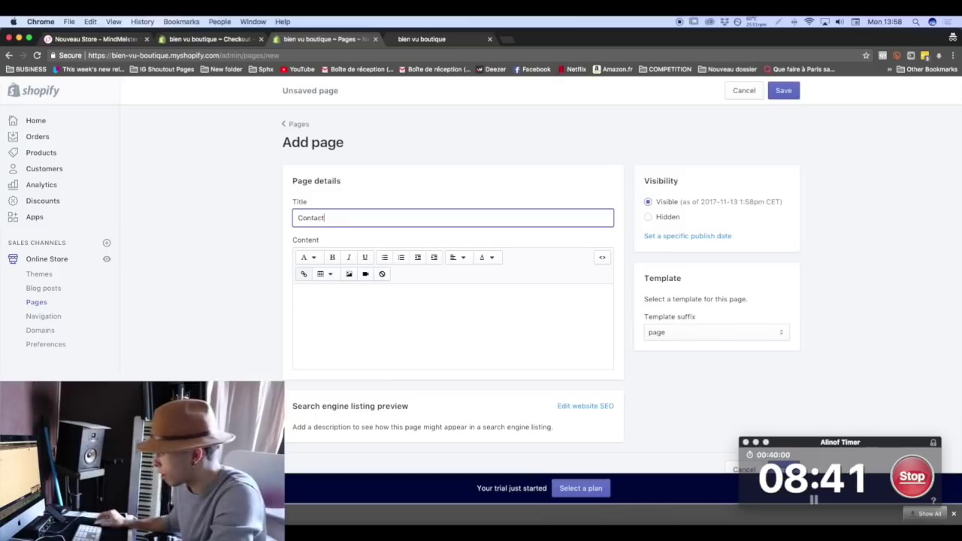
left_click(713, 331)
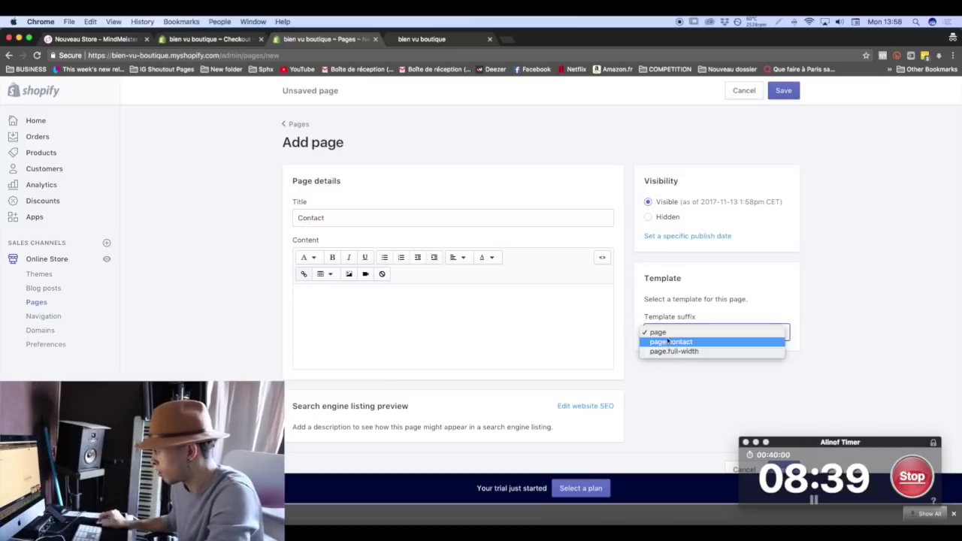
left_click(671, 342)
left_click(785, 96)
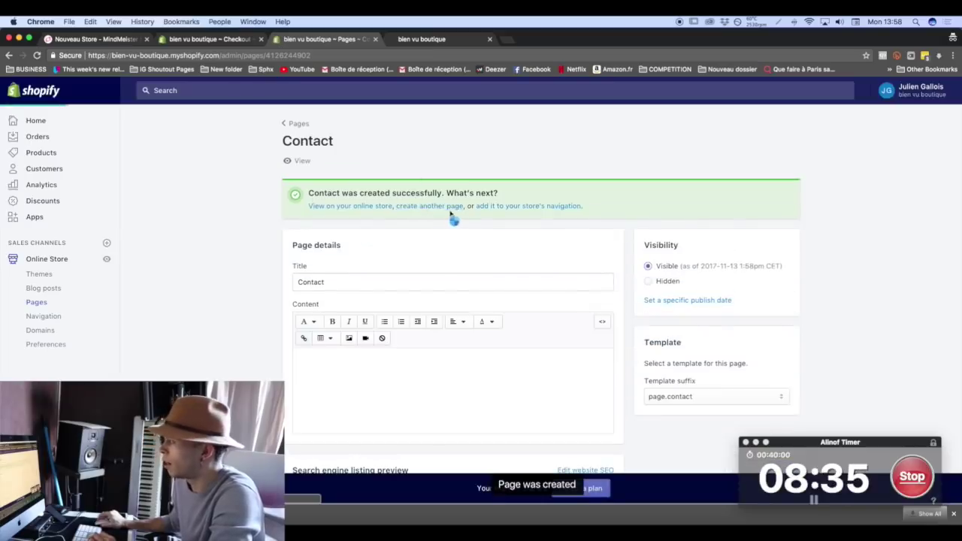
Start another new page titled 'FAQs', correcting the typo, and move to its content.
left_click(430, 206)
left_click(403, 217)
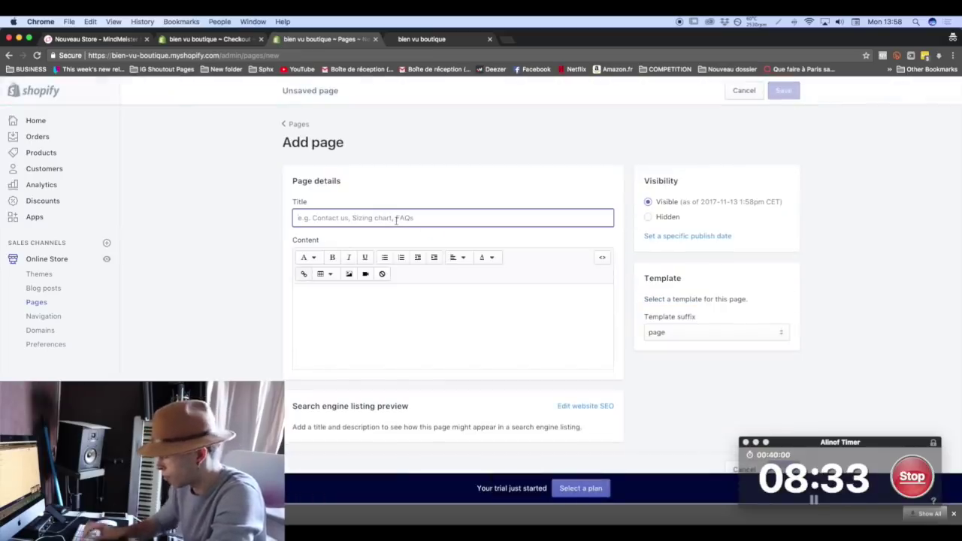
type("FAQd")
key("BackSpace")
type("s")
left_click(454, 326)
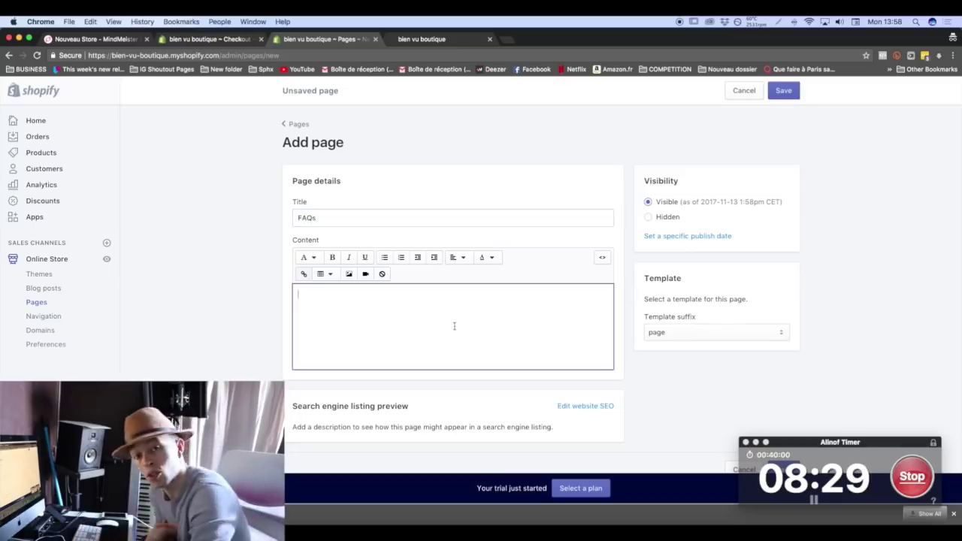
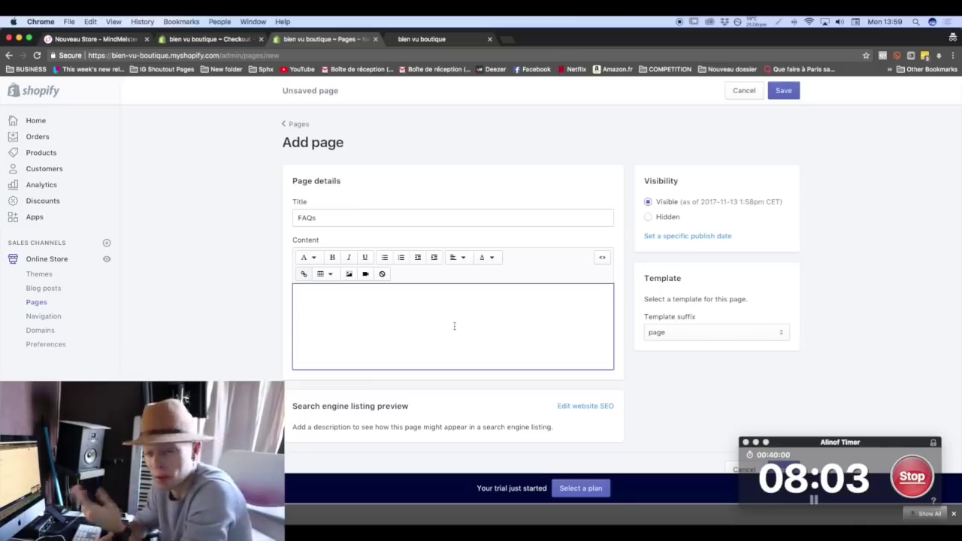
Save the new FAQs page, then go to the Navigation menus.
left_click(783, 90)
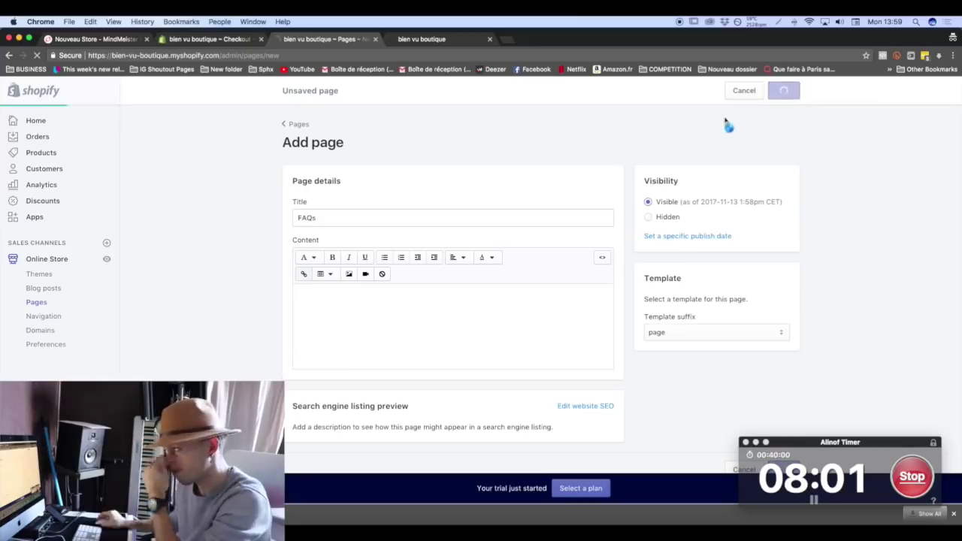
left_click(72, 314)
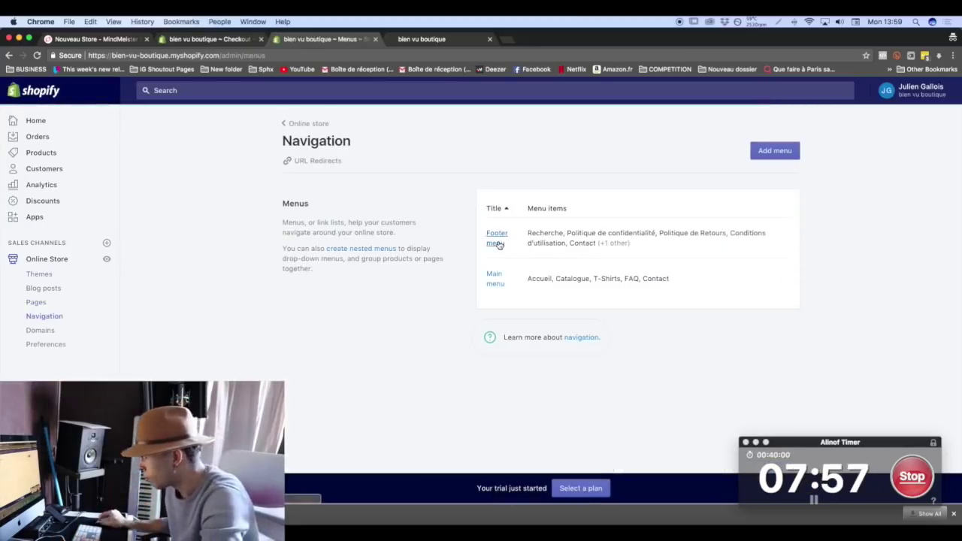
Link the Main menu's FAQ item to the FAQs page.
left_click(499, 286)
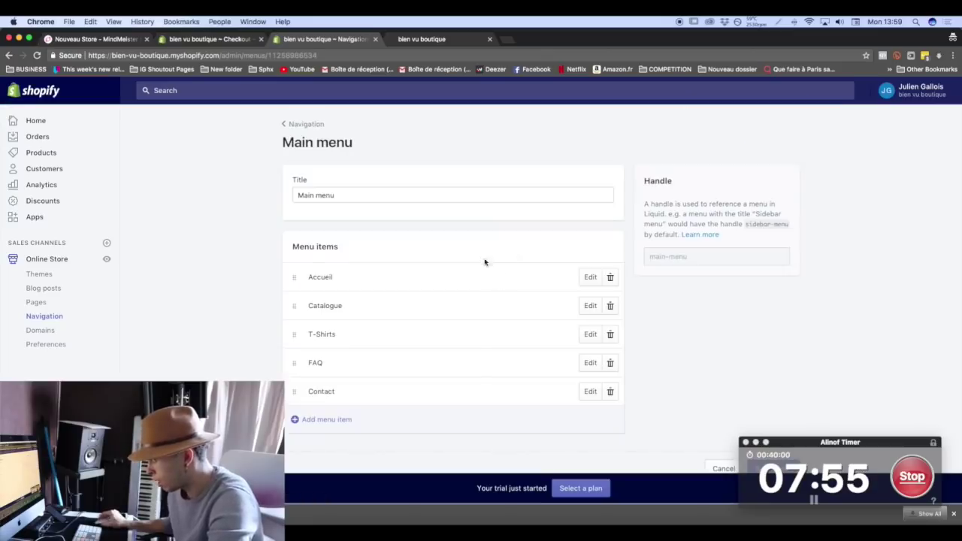
left_click(590, 363)
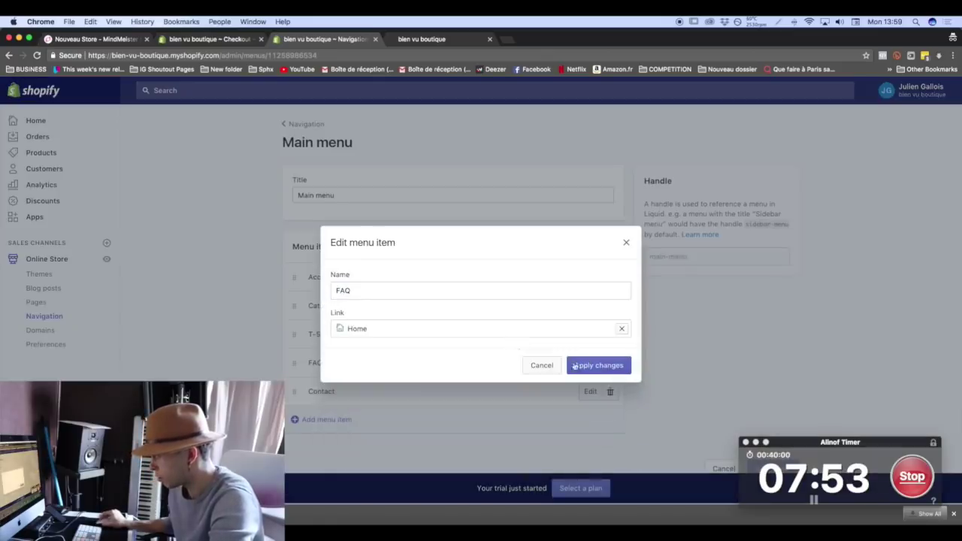
left_click(623, 330)
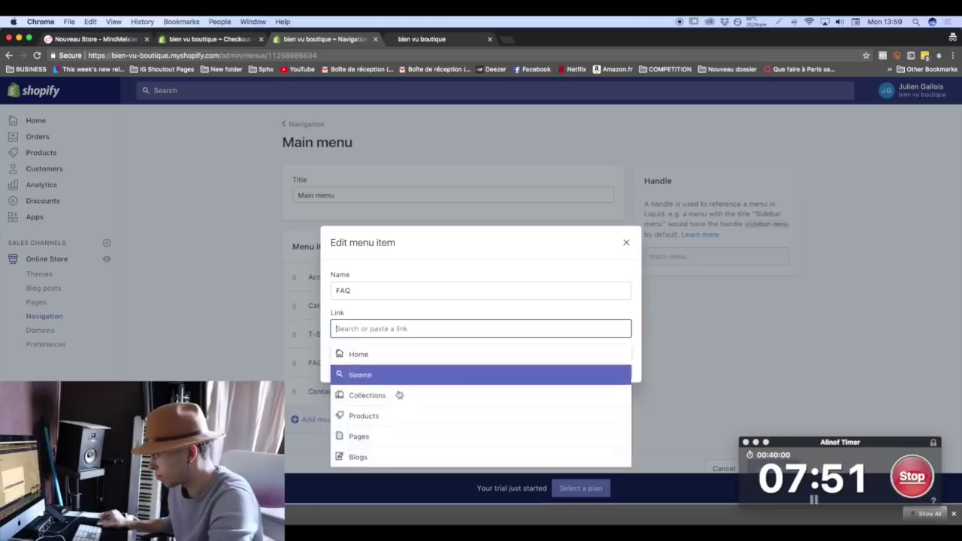
left_click(366, 434)
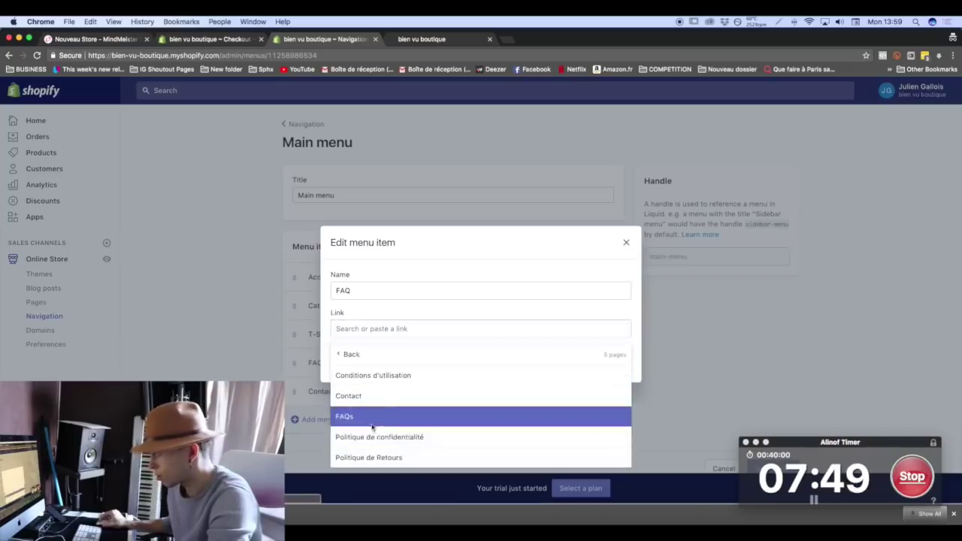
left_click(353, 415)
left_click(597, 366)
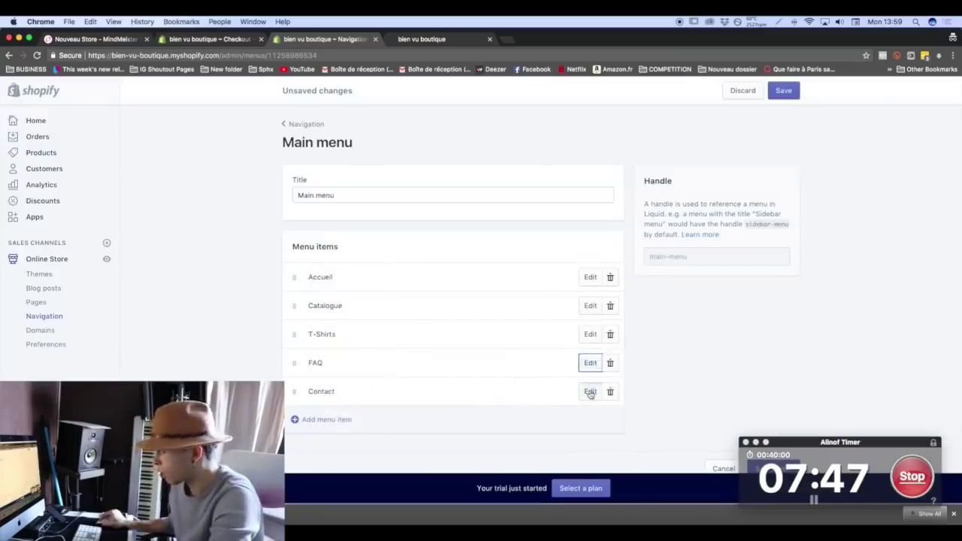
Link the Main menu's Contact item to the Contact page and save the menu.
left_click(590, 392)
left_click(623, 330)
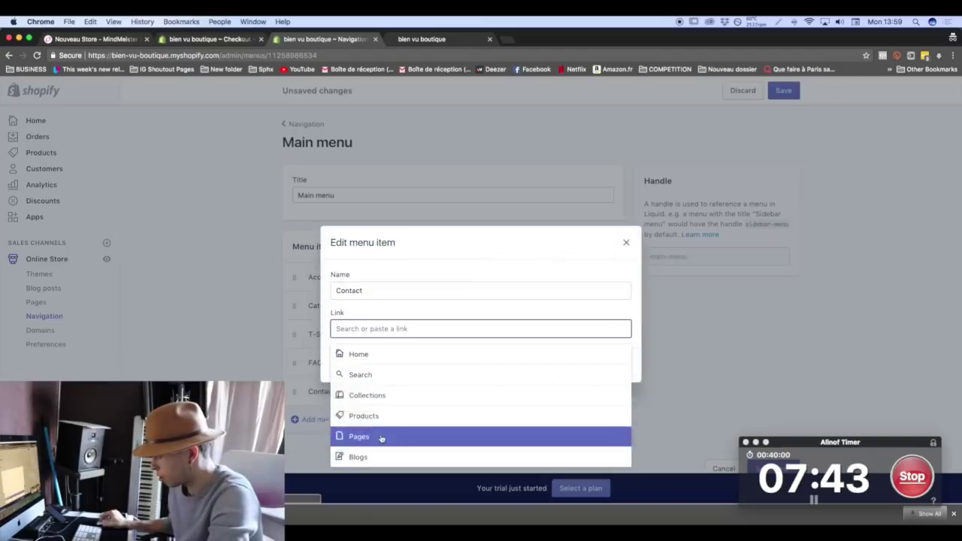
left_click(377, 436)
left_click(374, 404)
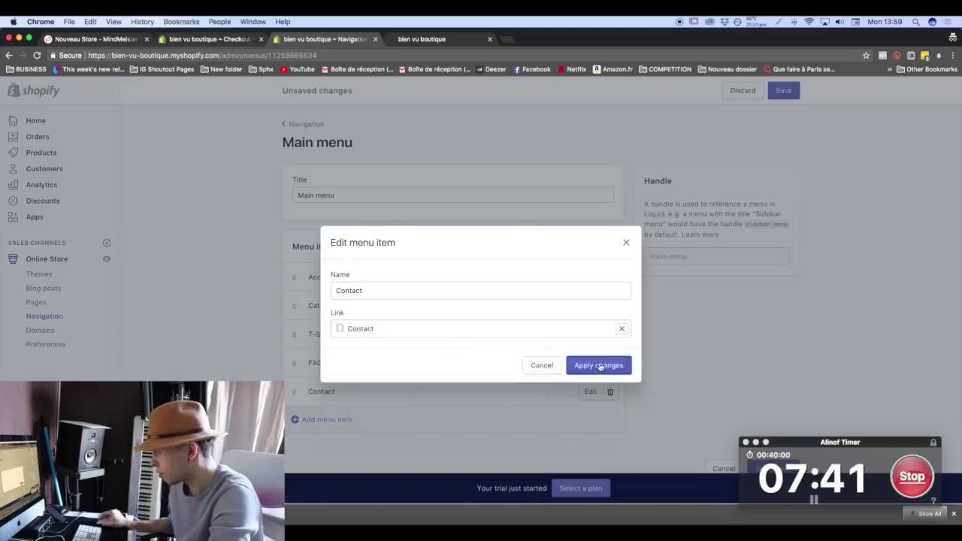
left_click(605, 365)
left_click(783, 91)
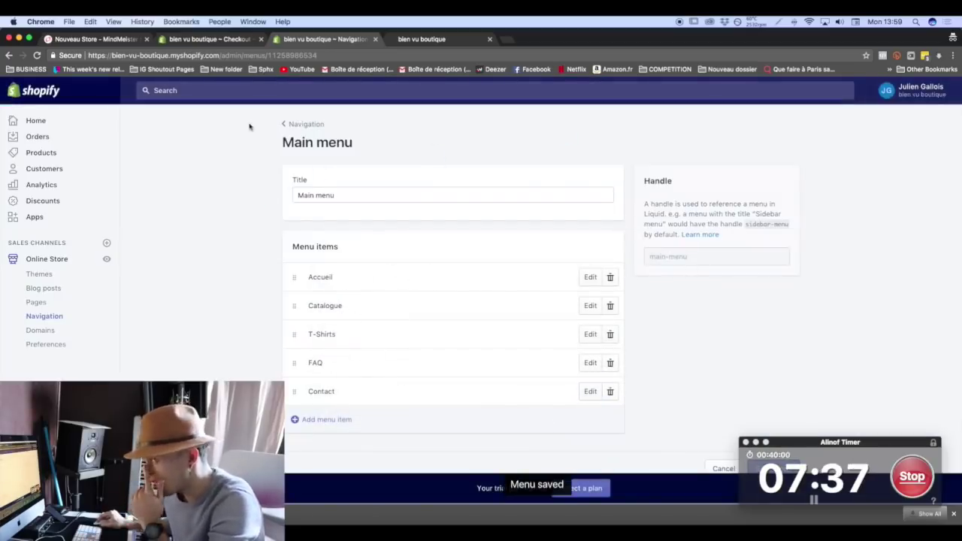
left_click(308, 124)
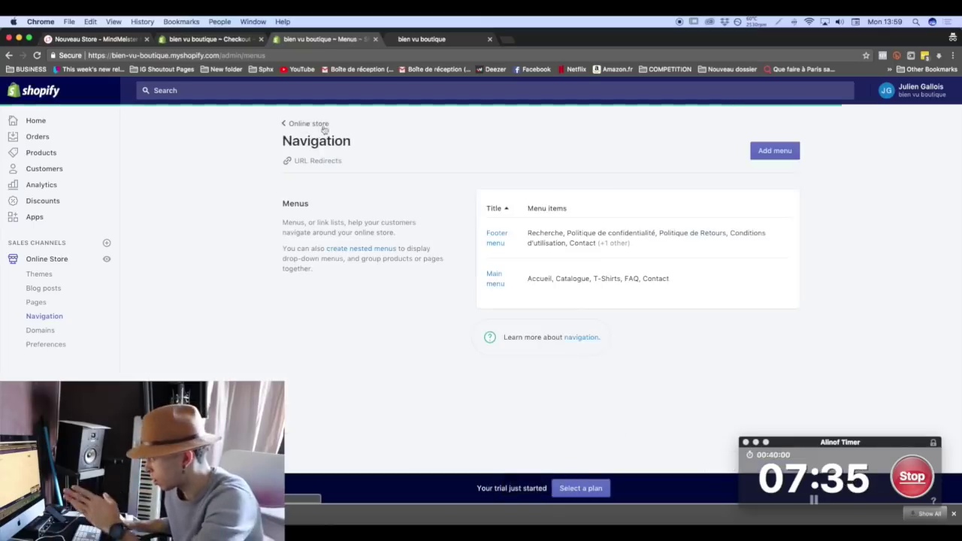
Link the Footer's Politique de confidentialité and Politique de Retours items to their pages.
left_click(497, 243)
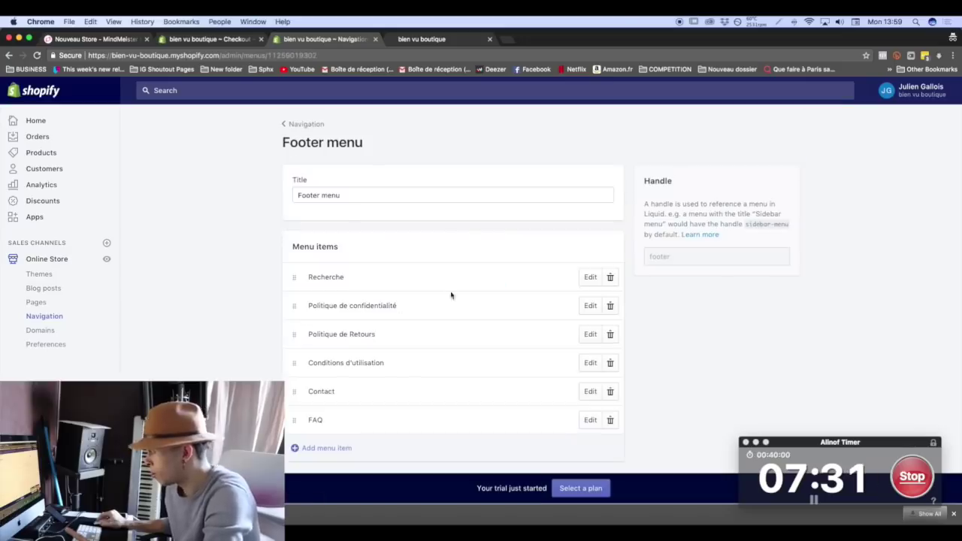
left_click(588, 310)
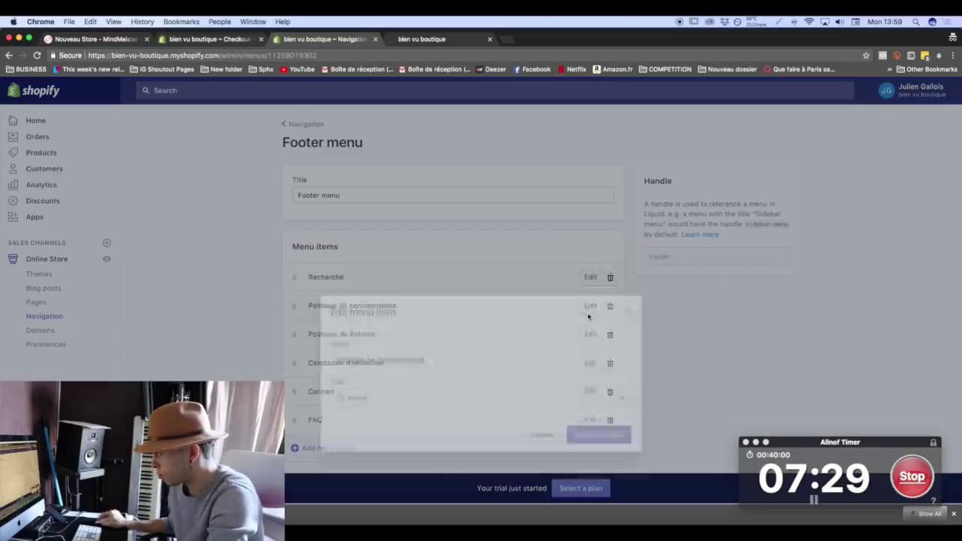
left_click(621, 328)
left_click(376, 437)
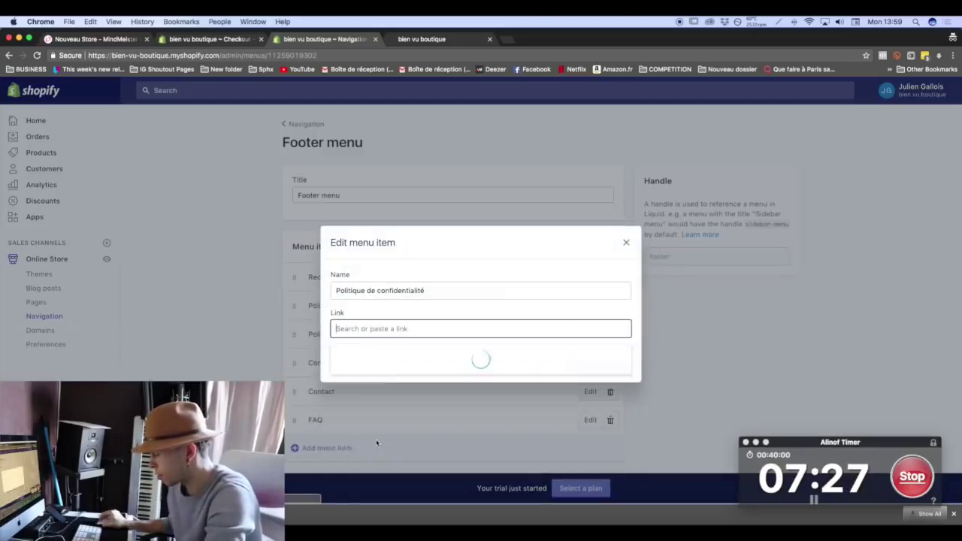
left_click(379, 437)
left_click(595, 365)
left_click(590, 335)
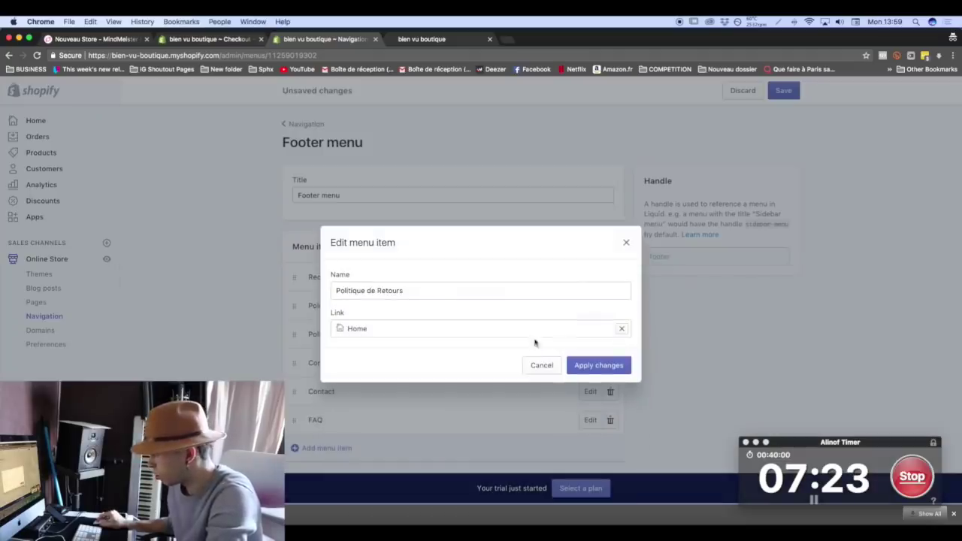
left_click(621, 330)
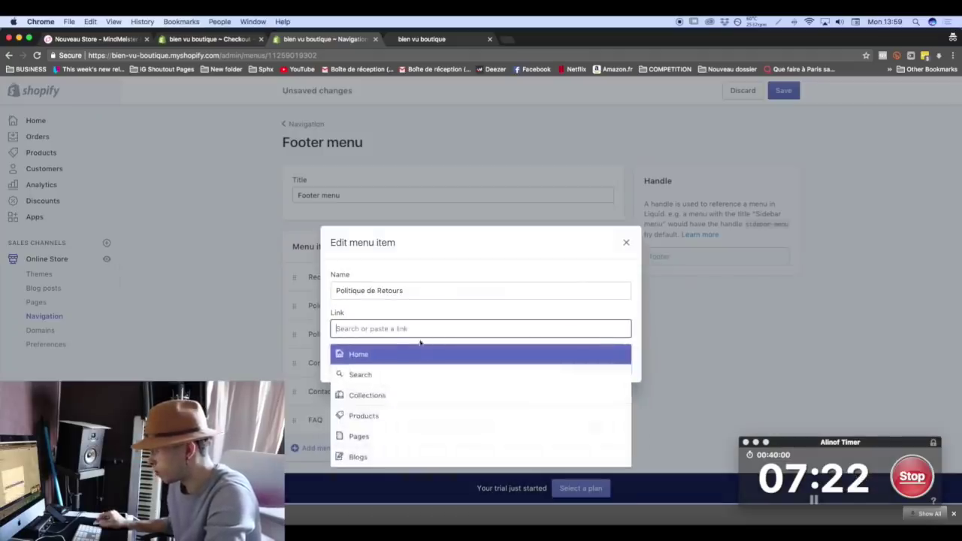
left_click(375, 434)
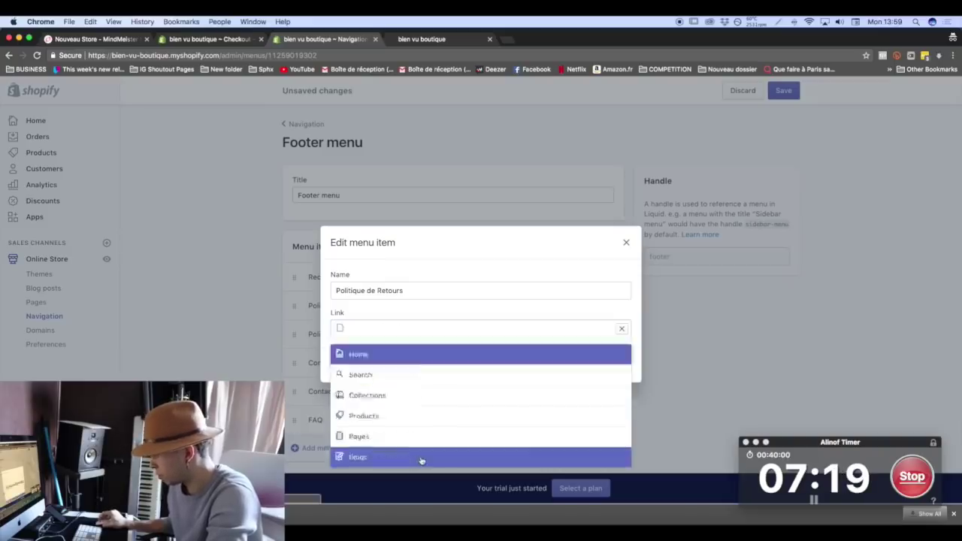
left_click(421, 457)
left_click(599, 365)
Link the Footer's Conditions d'utilisation and Contact items to their matching pages.
left_click(590, 363)
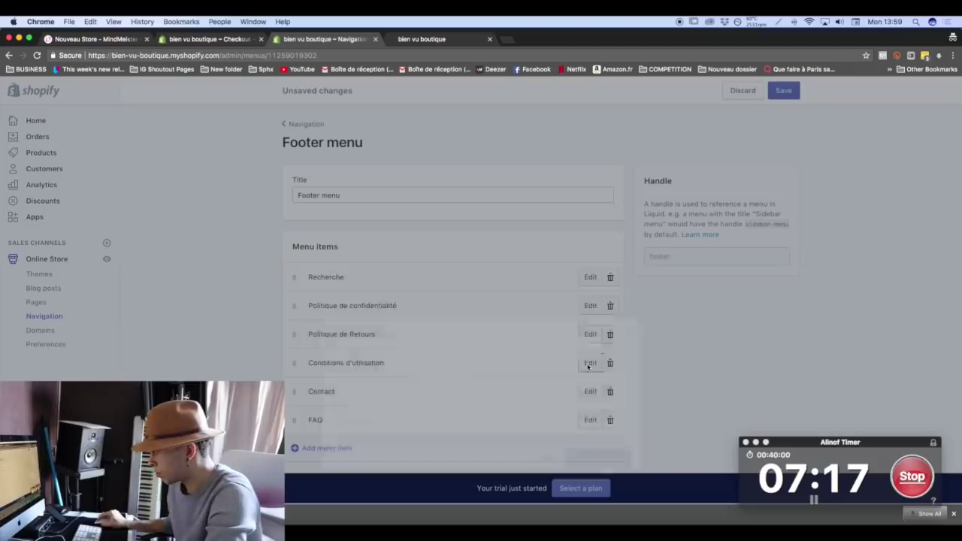
left_click(621, 329)
left_click(375, 434)
left_click(410, 375)
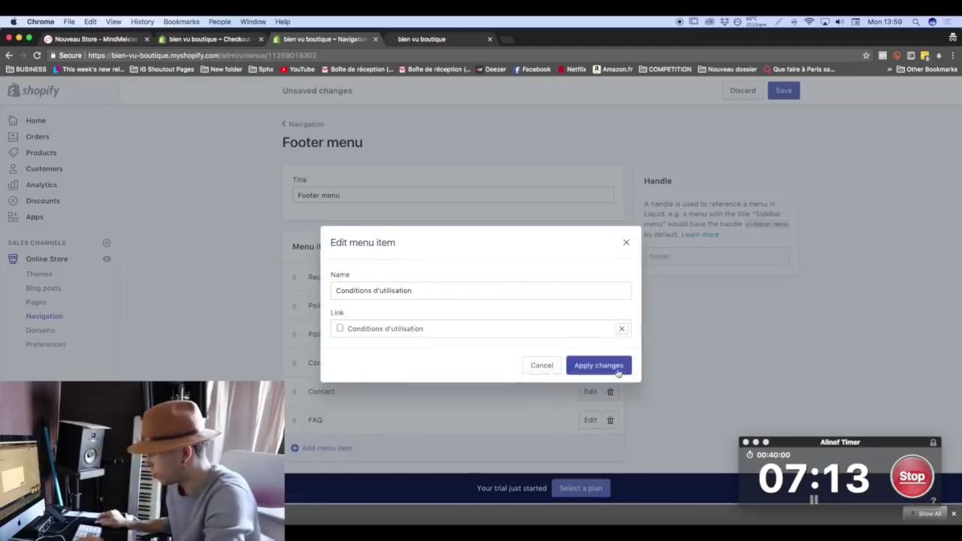
left_click(599, 365)
left_click(589, 391)
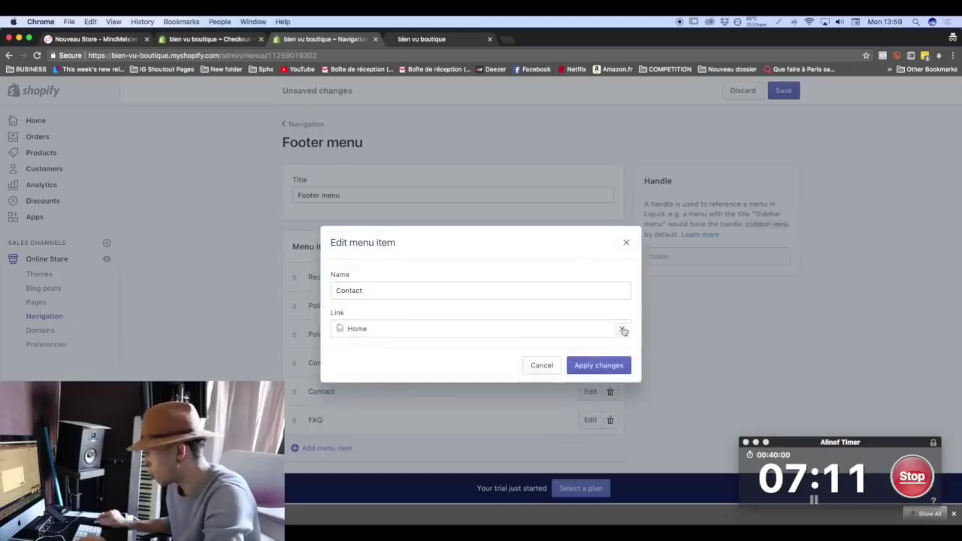
left_click(621, 329)
left_click(408, 436)
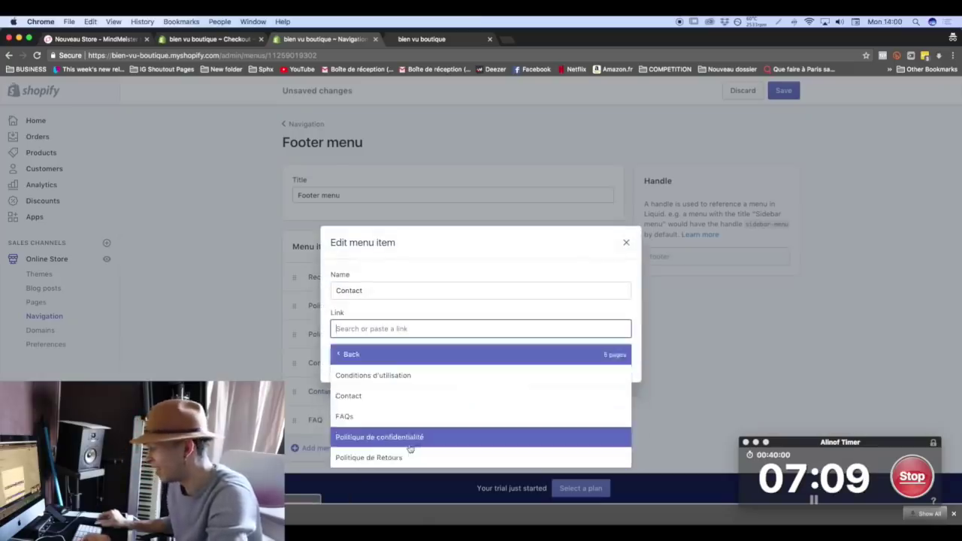
left_click(409, 395)
left_click(598, 365)
Link the Footer's FAQ item to the FAQs page and save the Footer menu.
left_click(592, 419)
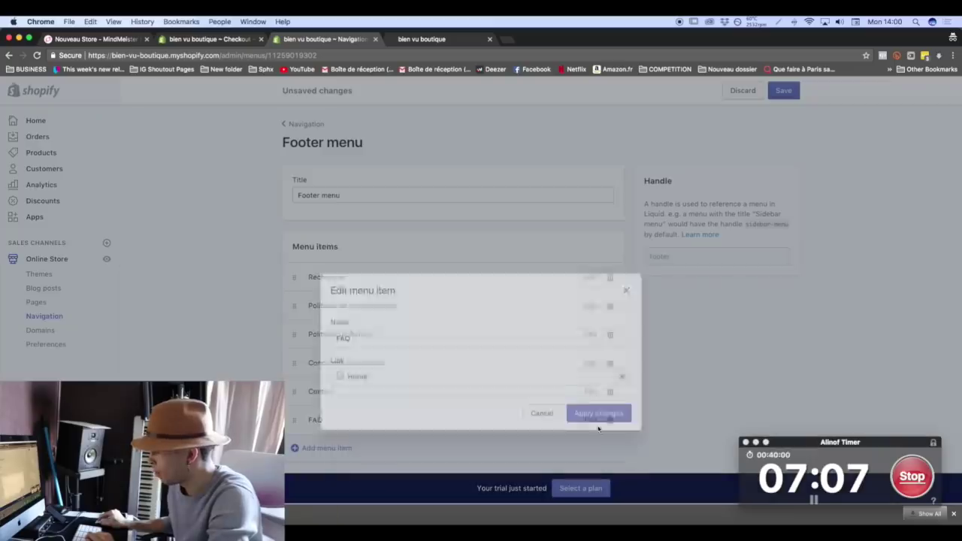
left_click(620, 329)
left_click(427, 432)
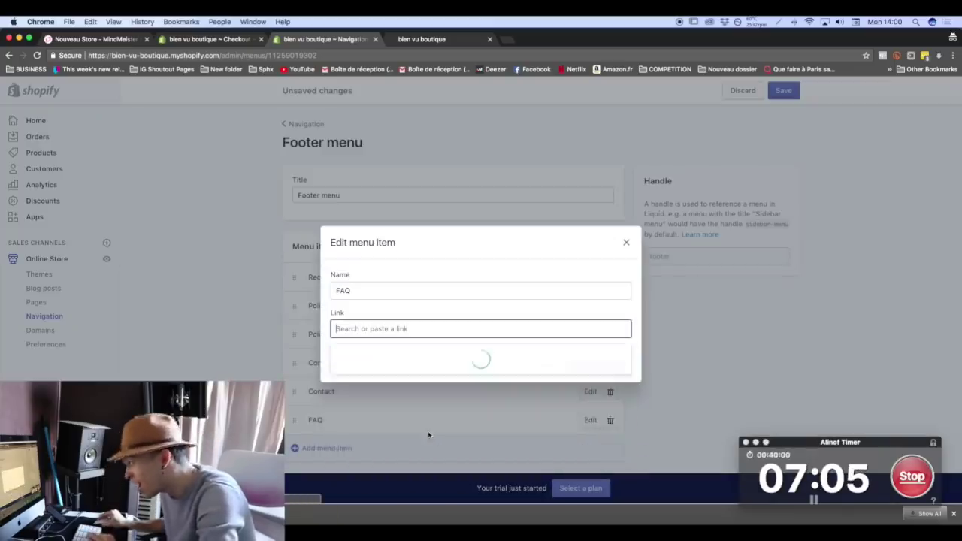
left_click(425, 420)
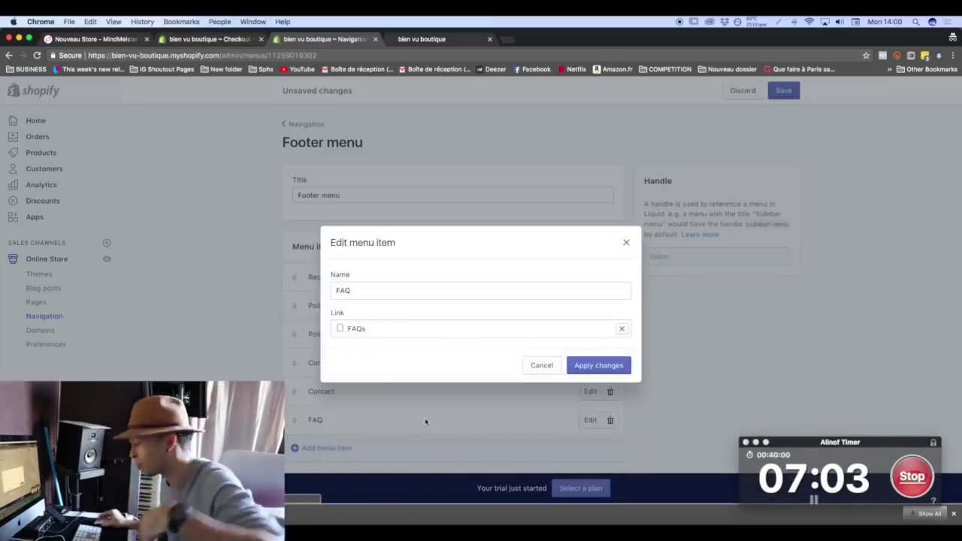
left_click(598, 365)
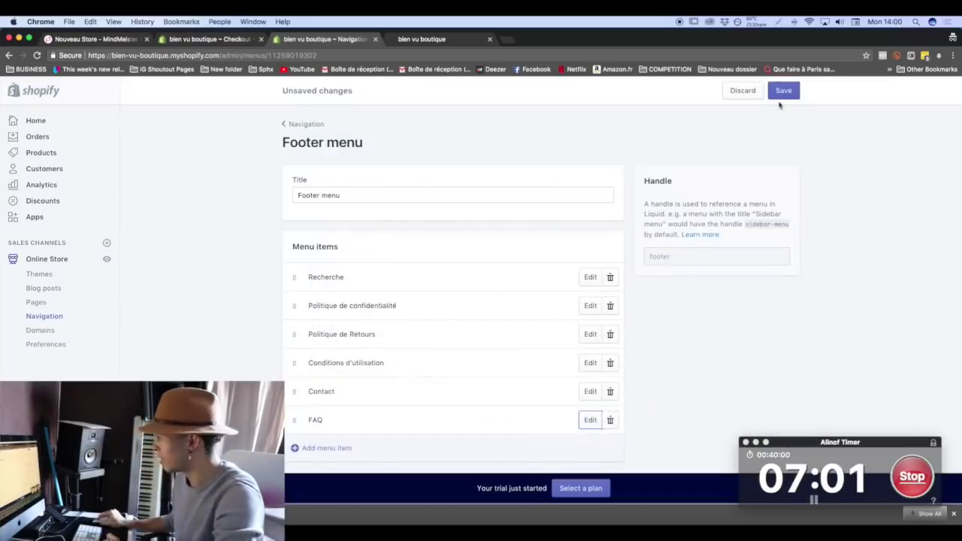
left_click(782, 96)
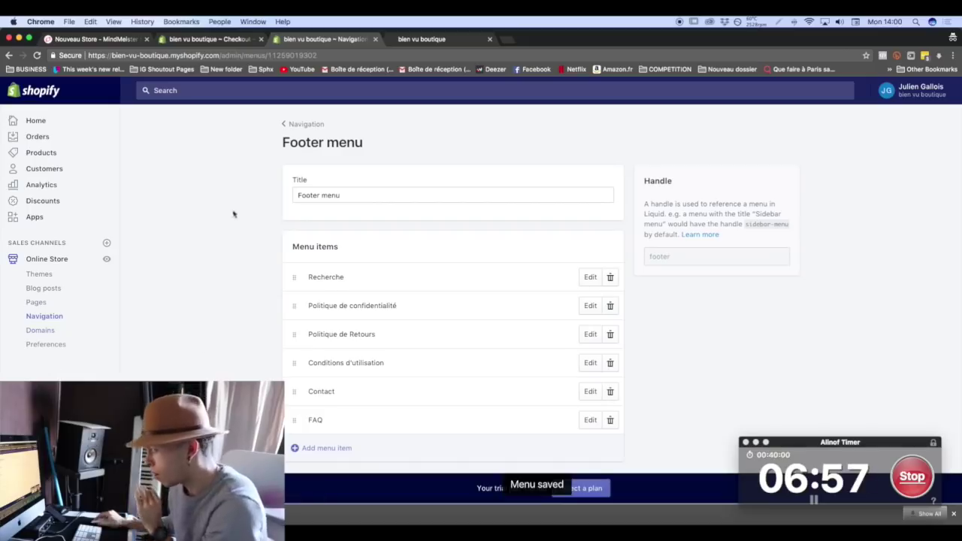
left_click(45, 345)
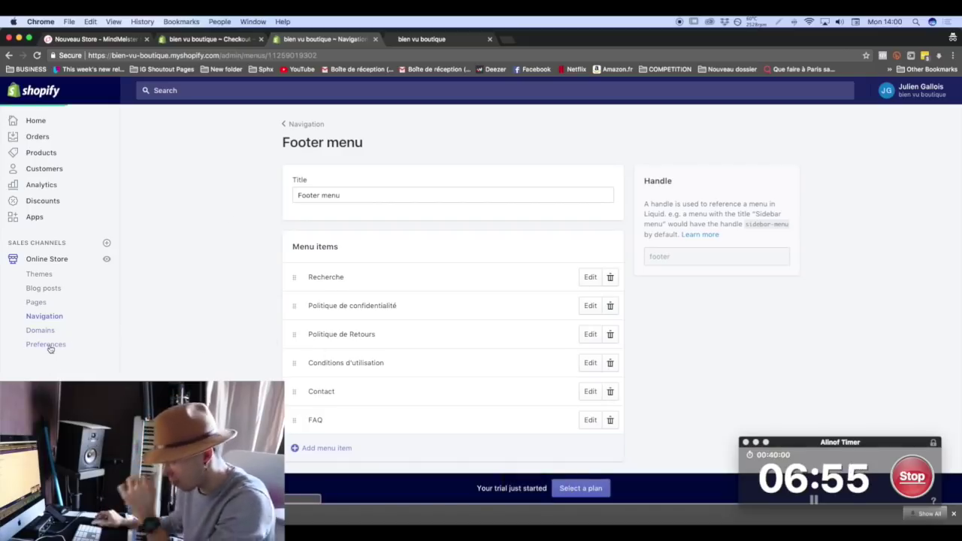
Set the homepage title to 'Bien Vu | Trouvez Vos Cadeaux originaux Pour Noël'.
left_click(533, 203)
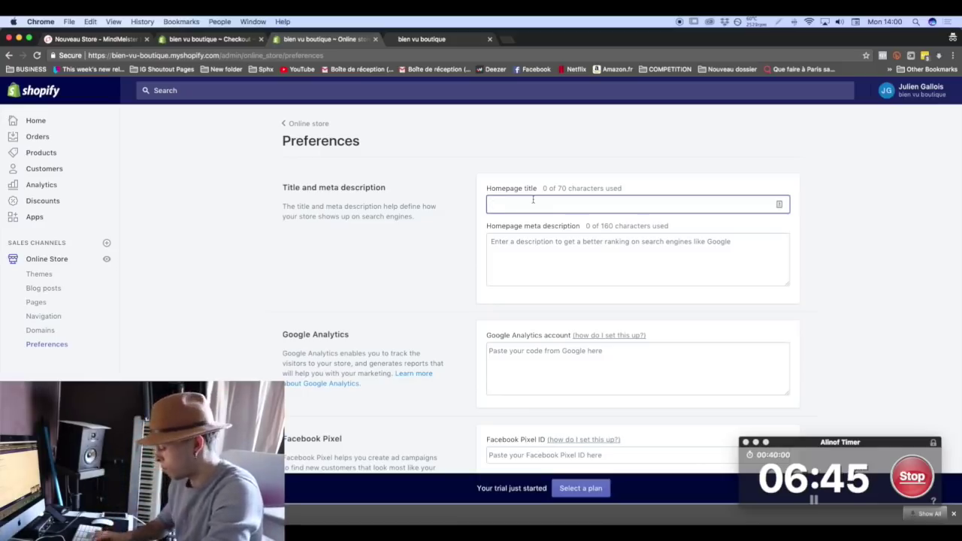
type("Bien Vu ¬ La meilleure ")
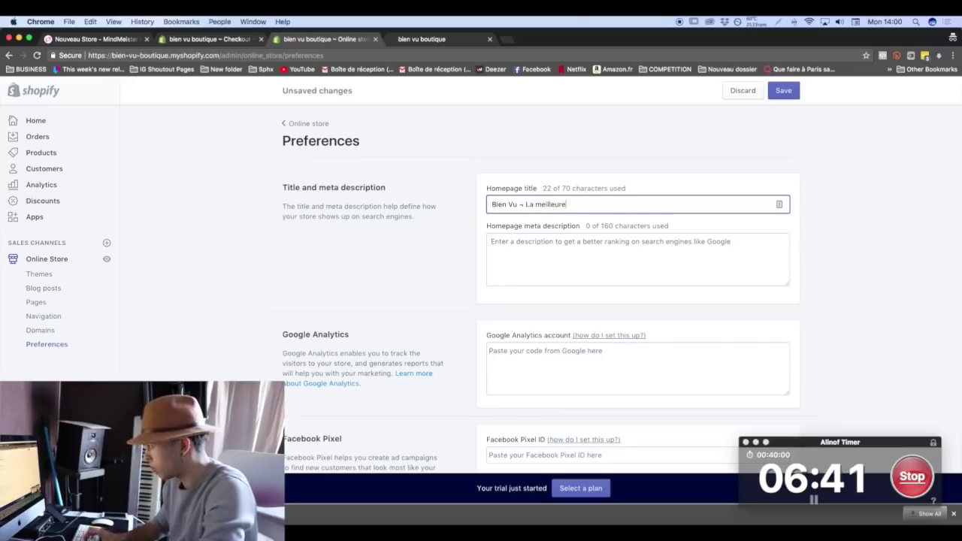
type("boutique")
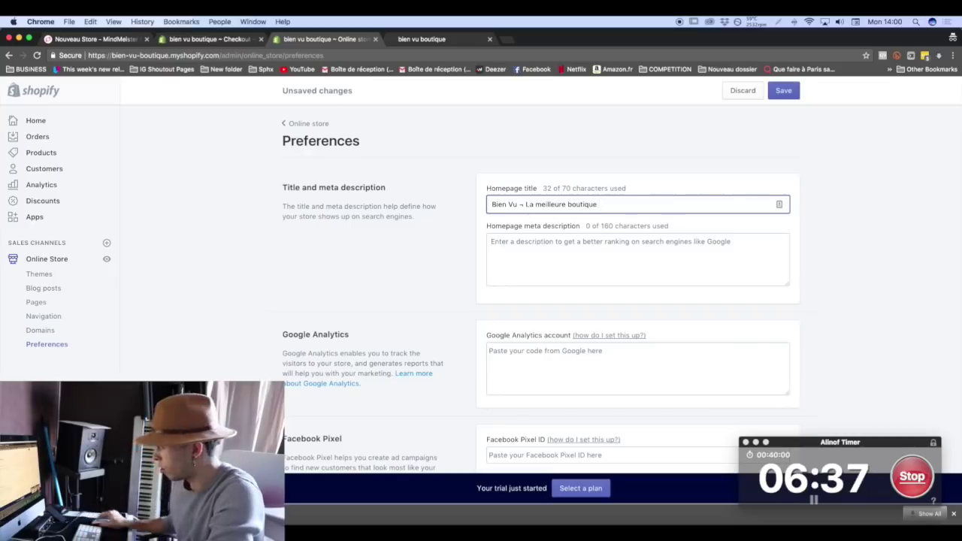
left_click(520, 205)
type("t")
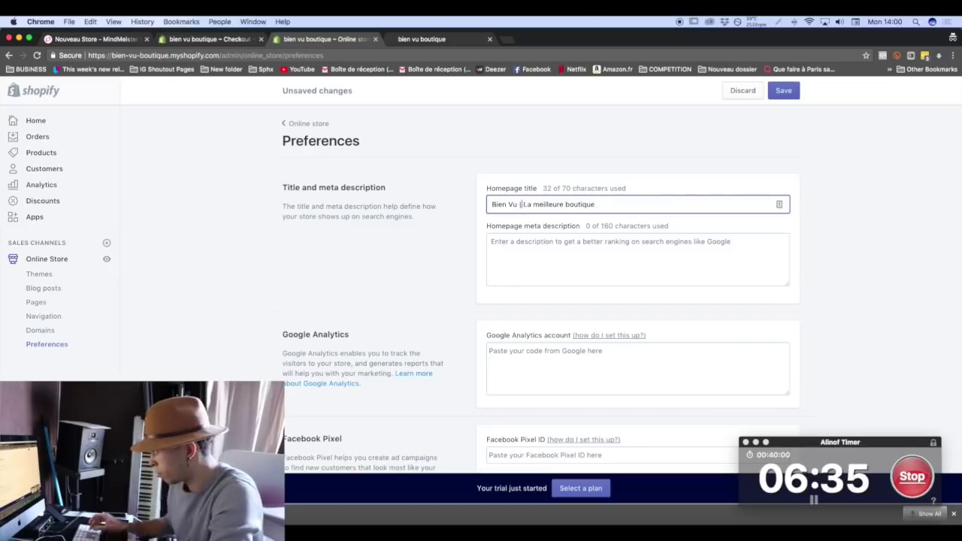
type("rouvez Vos ")
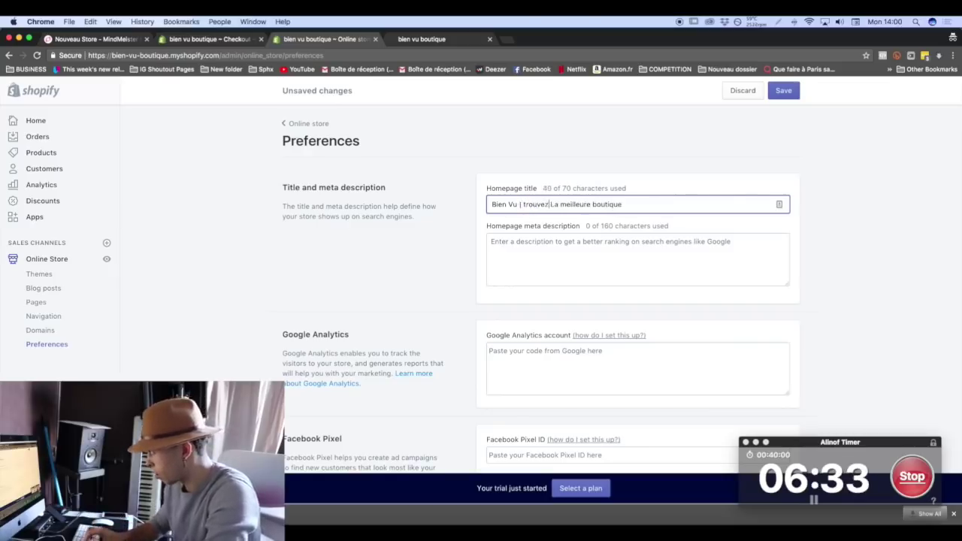
type("Cadeaux origi")
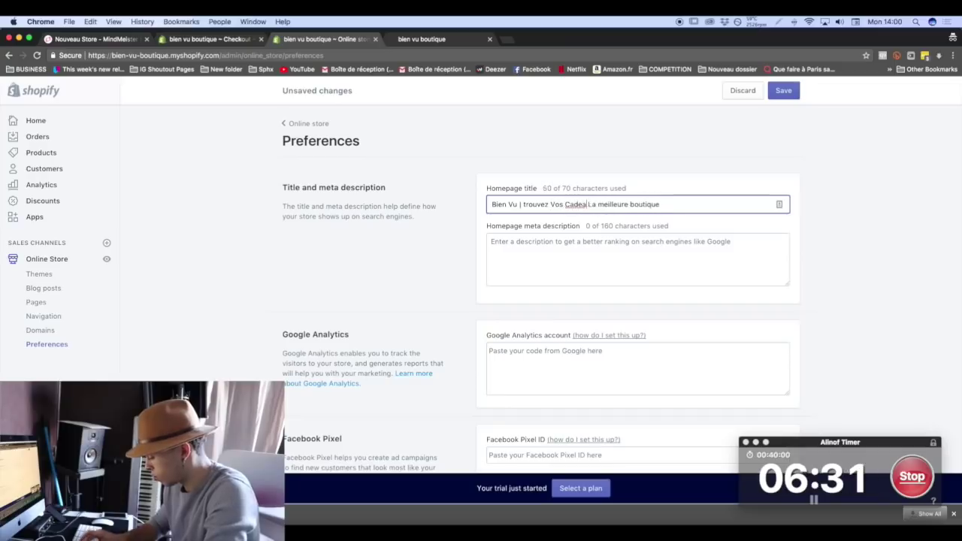
type("naux Pour No")
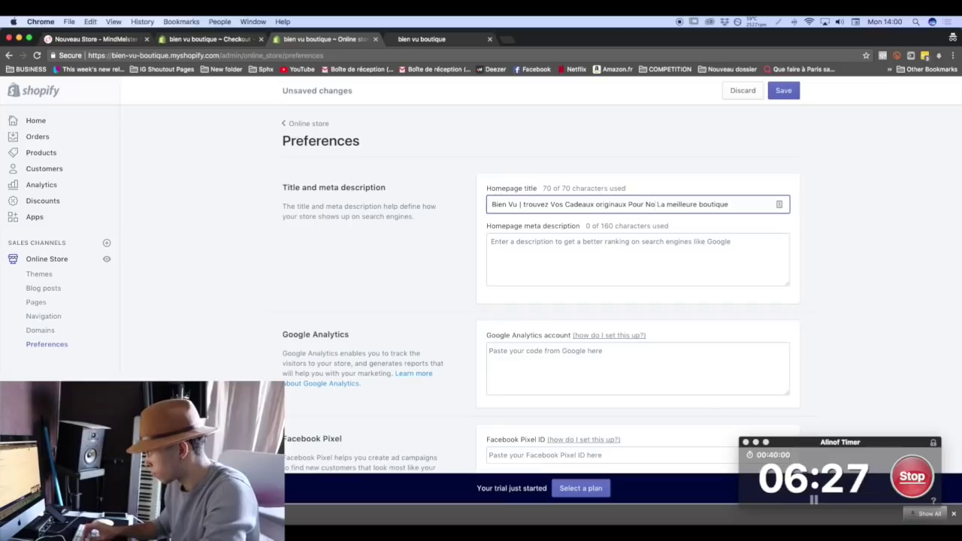
key("Delete")
type("ël")
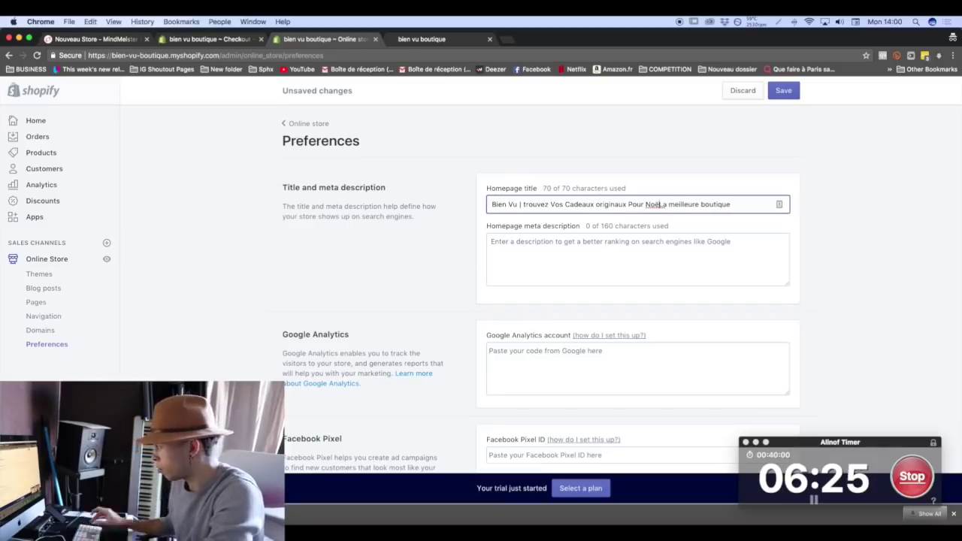
key("Delete")
key("Delete")
key("Delete")
key("Delete")
key("Delete")
key("Delete")
key("Delete")
key("Delete")
key("Delete")
key("Delete")
key("Delete")
key("Delete")
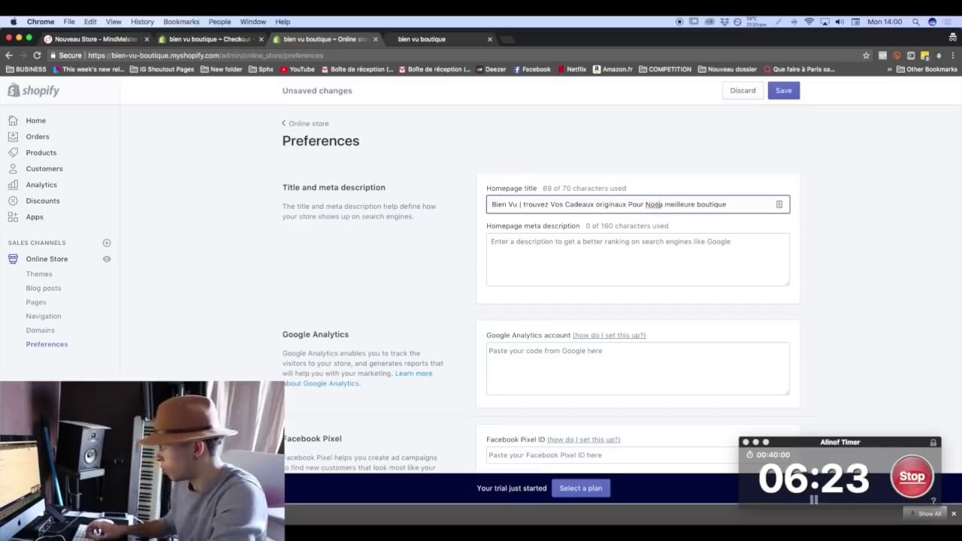
key("Delete")
key("Delete")
key("Delete")
key("Delete")
key("Delete")
key("Delete")
key("Delete")
key("Delete")
key("Delete")
key("Delete")
key("Delete")
key("Delete")
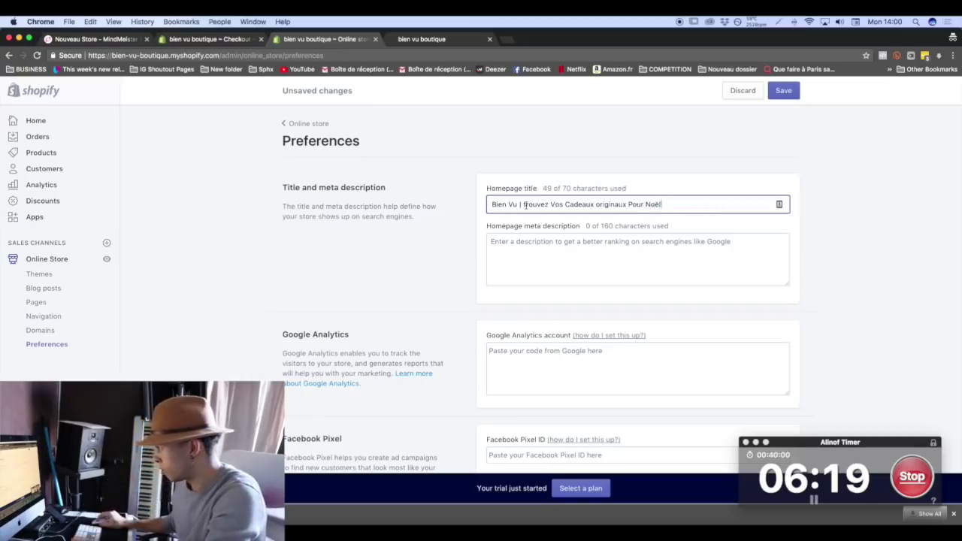
left_click_drag(524, 204, 662, 204)
Write a Christmas-gift meta description ending 'la marque qu'il vous faut!' and save the preferences.
left_click(501, 239)
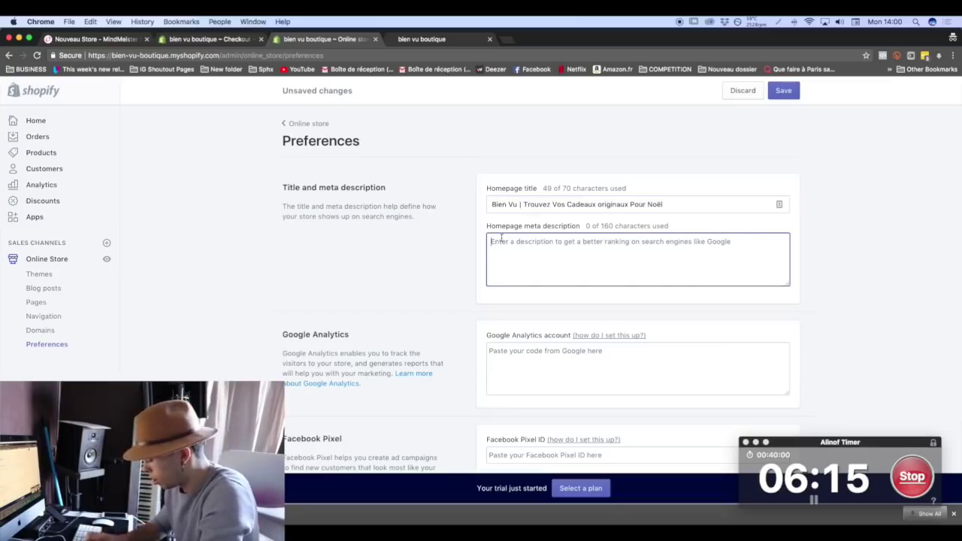
type("Vous ce")
type("erchez des sup")
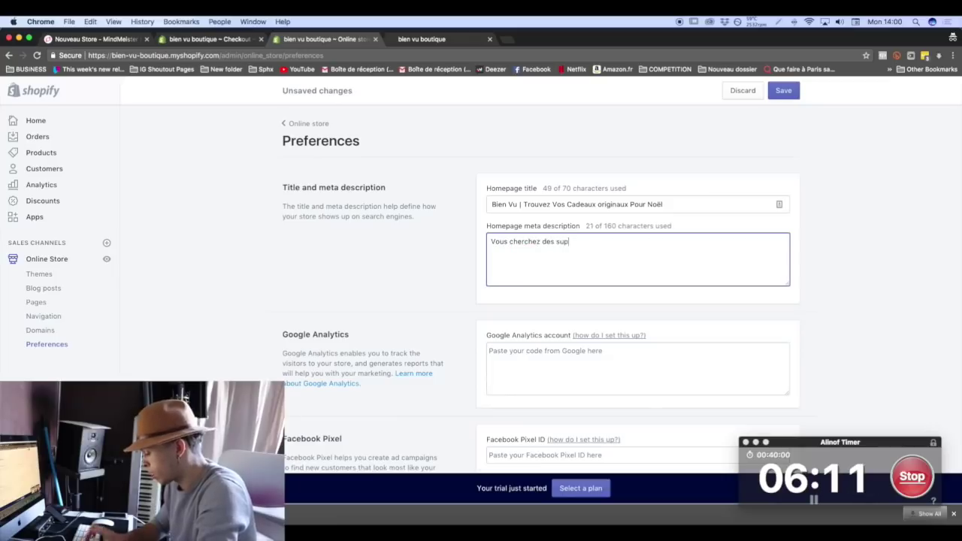
type("ers cadeaux")
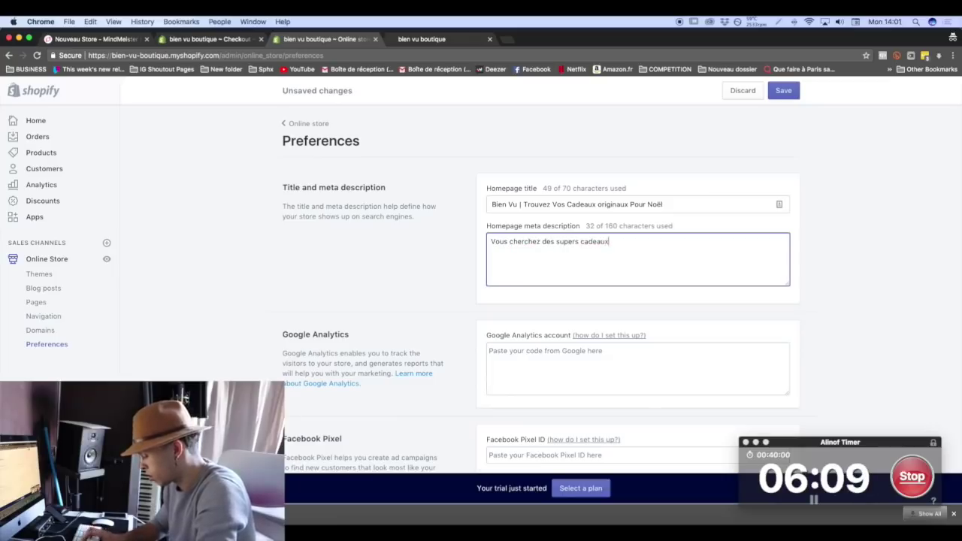
type(" à offrir p")
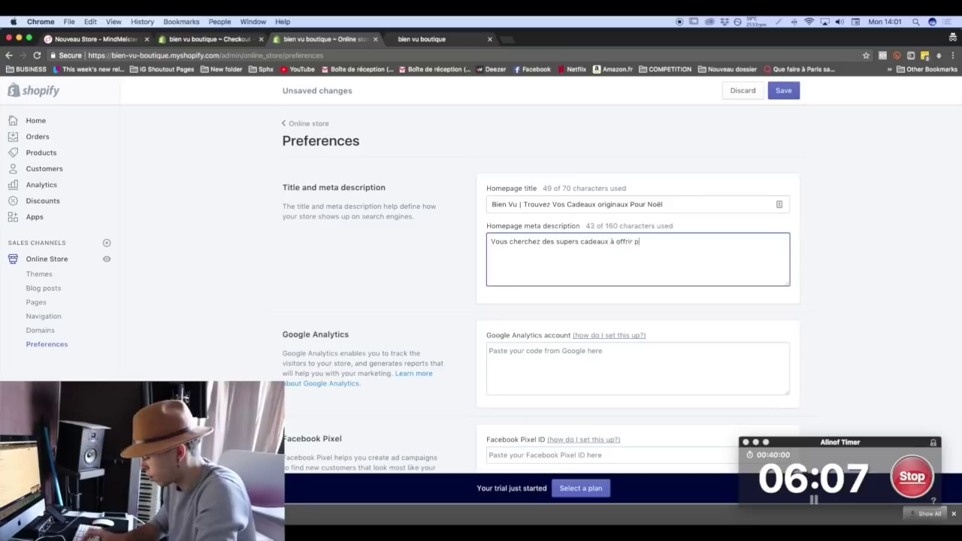
type("our No")
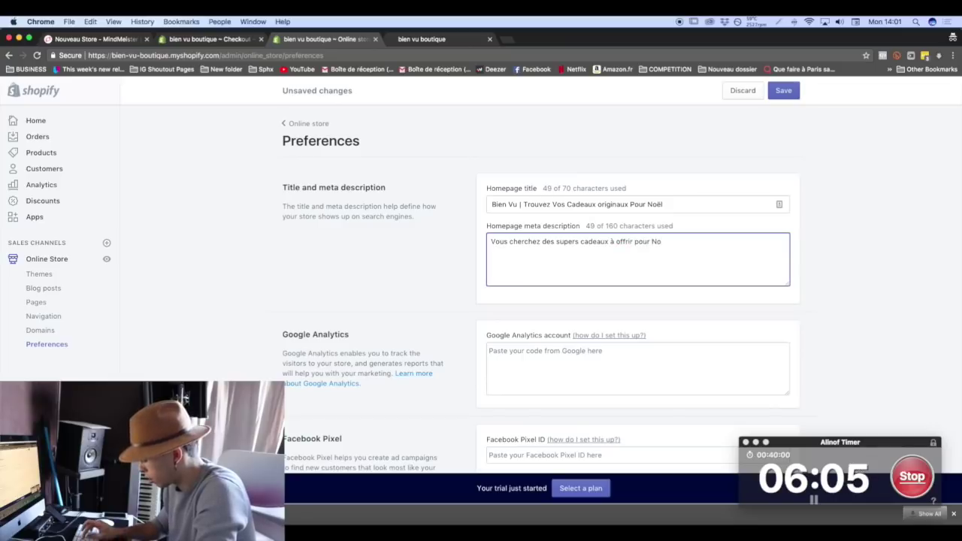
type("ël ? ")
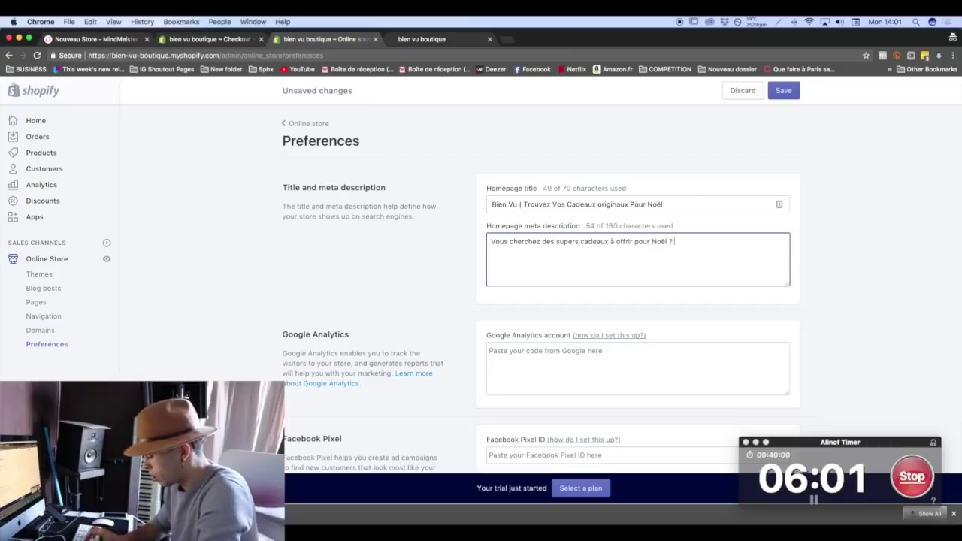
type("Alors Bien Vu bputique ")
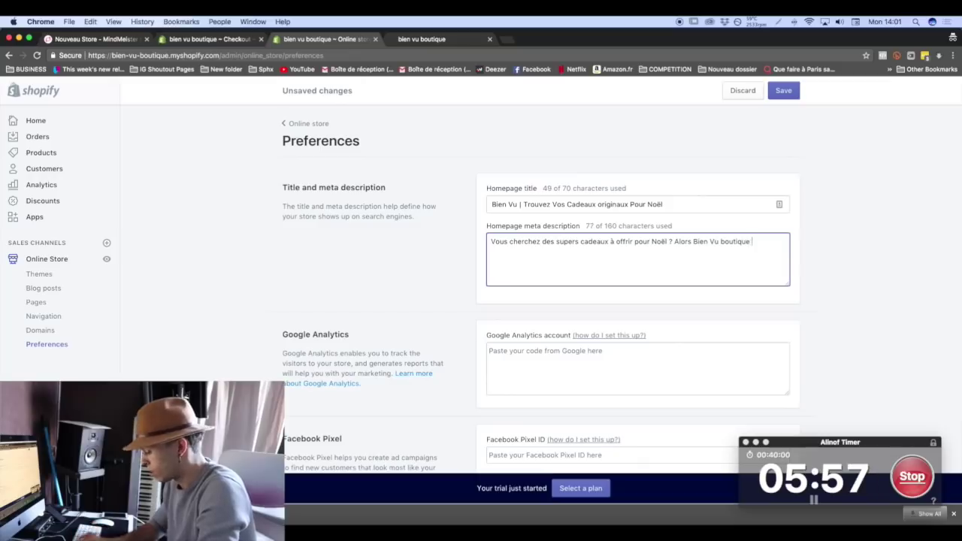
type("est fait")
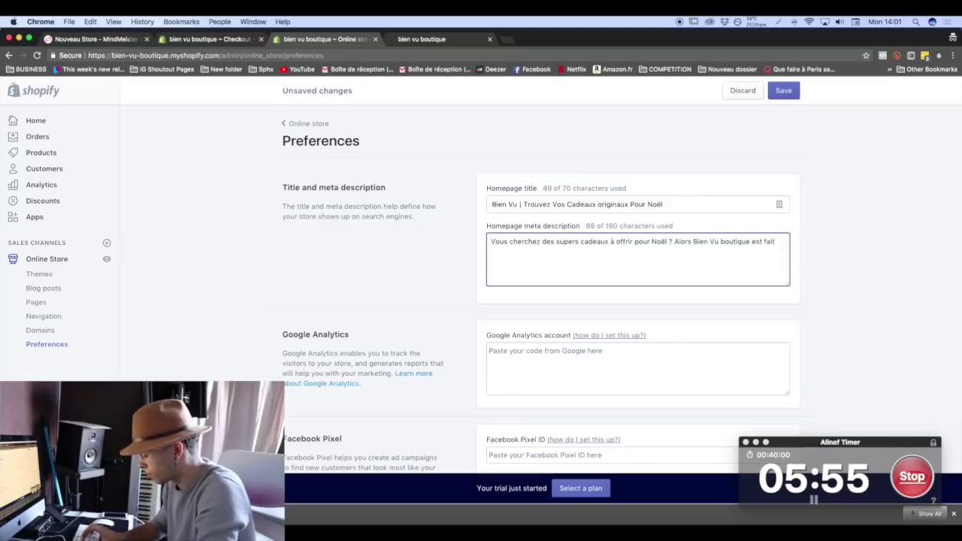
type(" pour vous!")
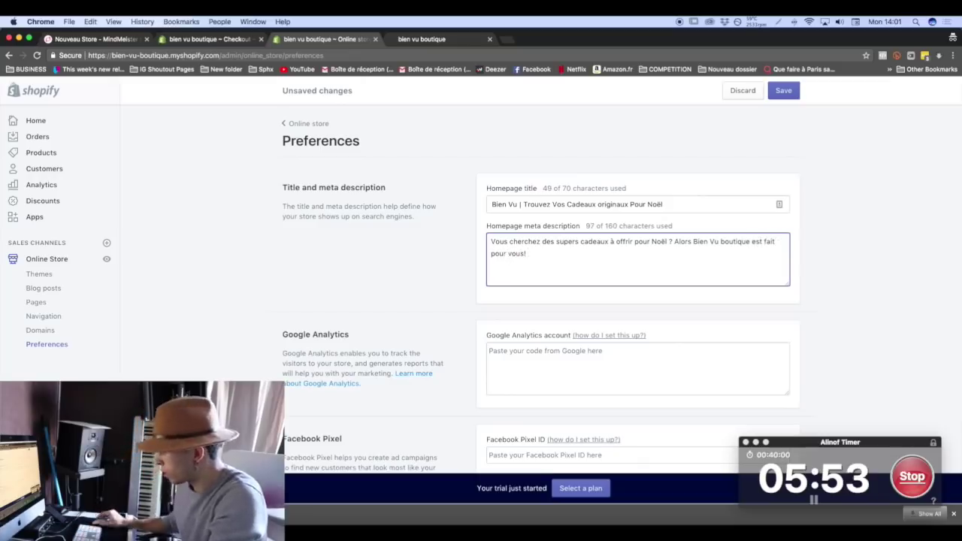
left_click_drag(749, 241, 801, 241)
key("BackSpace")
type("la marque qu'il vous faut!")
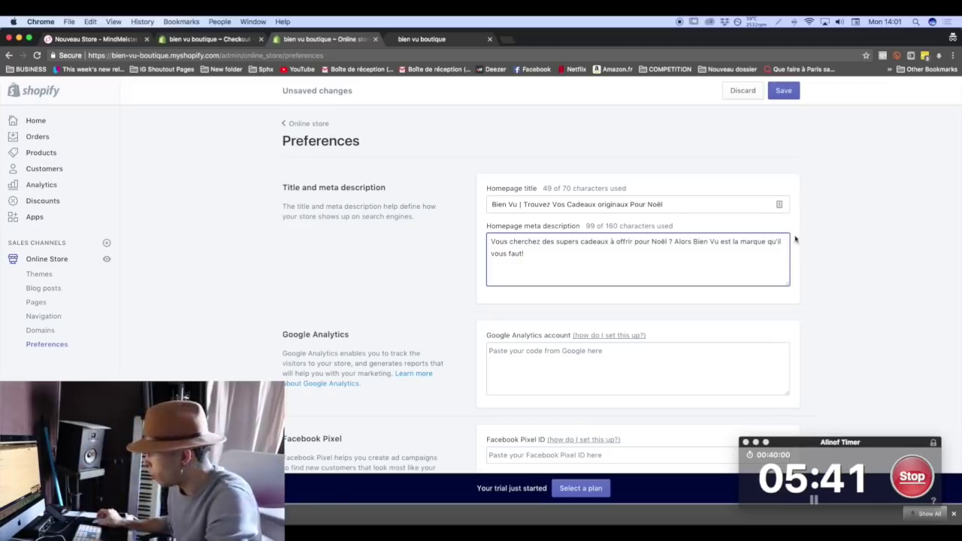
scroll(470, 271, "down", 5)
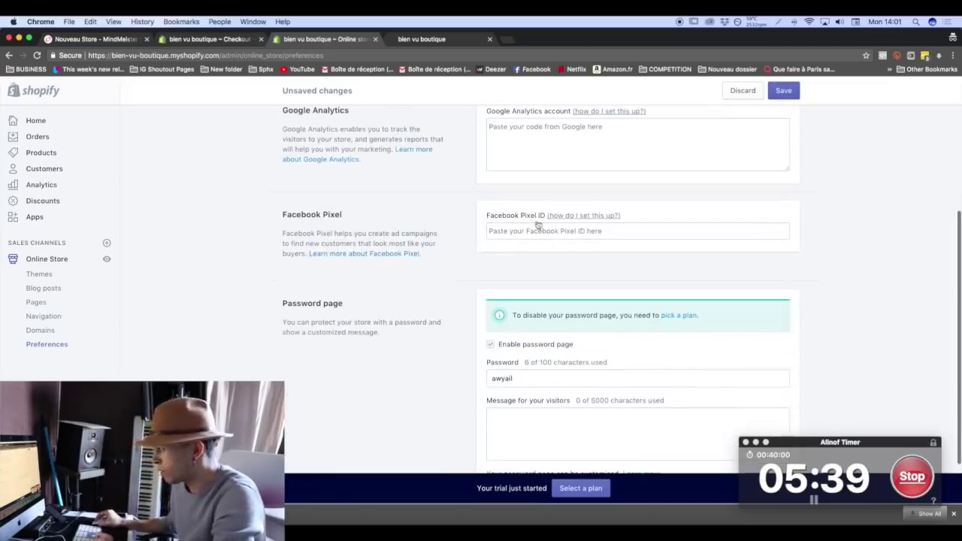
scroll(369, 274, "down", 2)
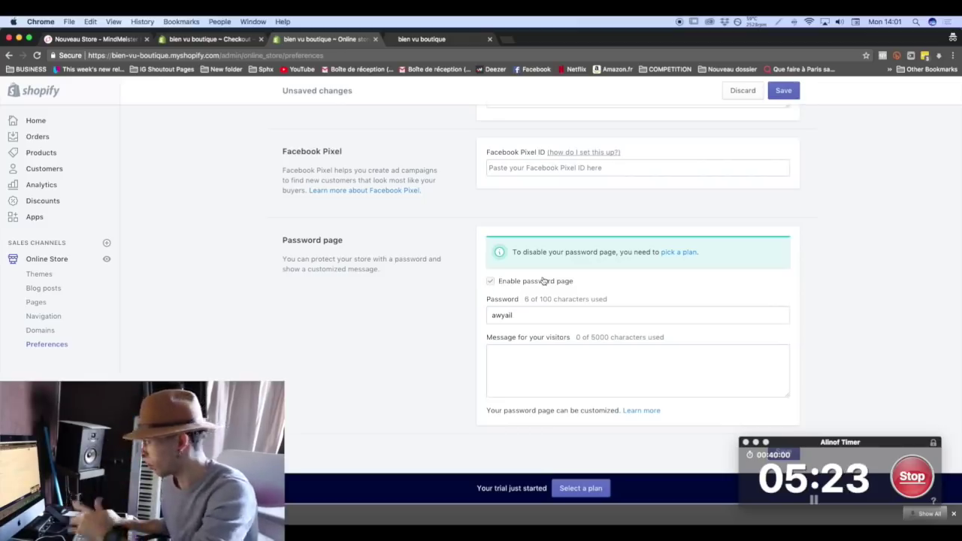
left_click(783, 91)
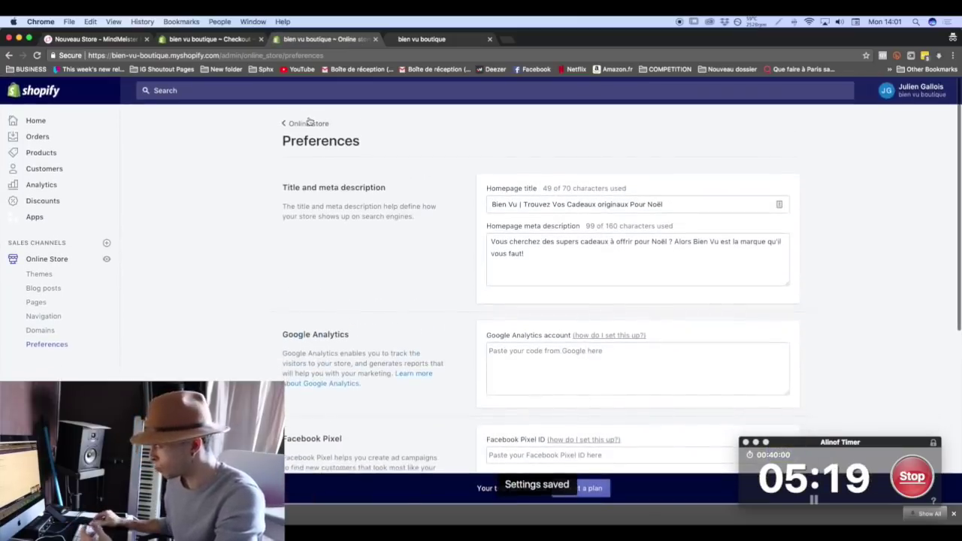
left_click(305, 123)
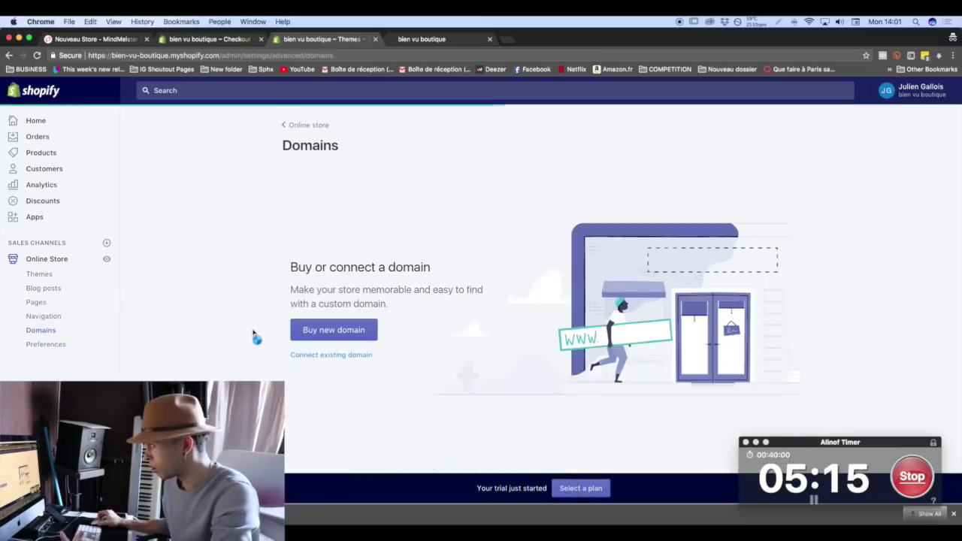
left_click(327, 332)
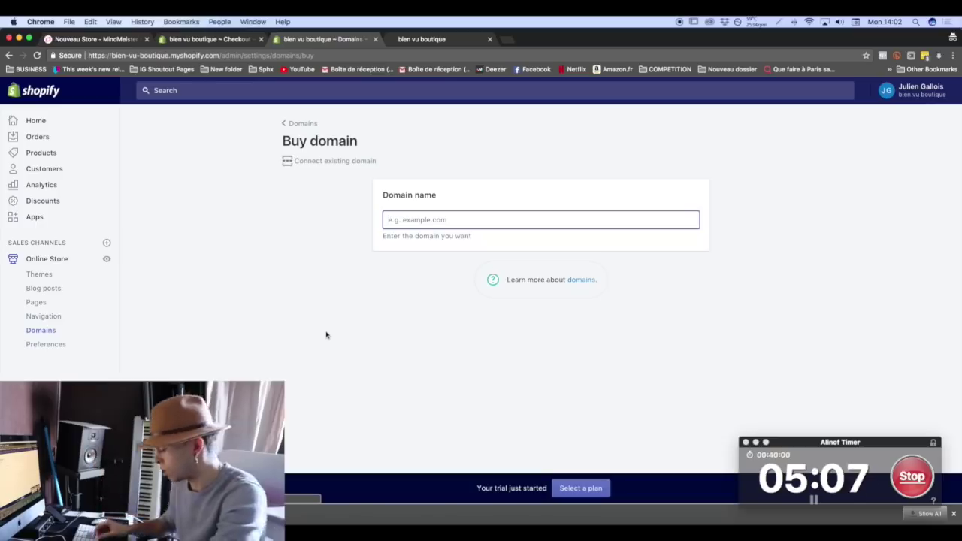
type("www.")
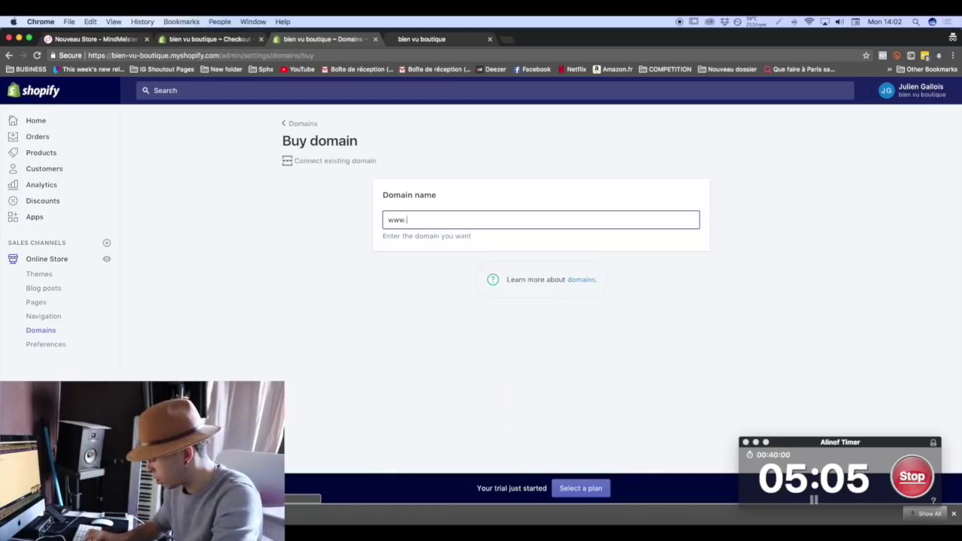
type("bienvu.fr")
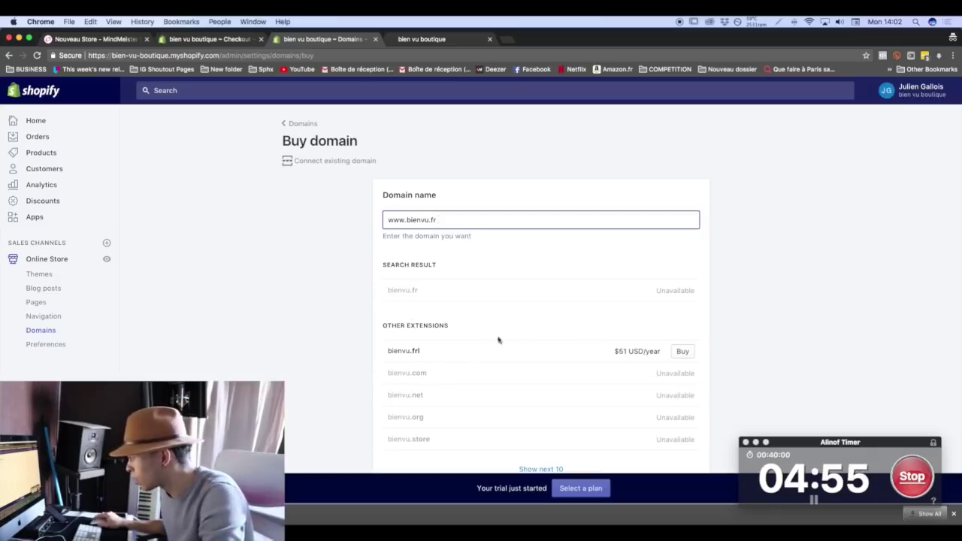
double_click(434, 220)
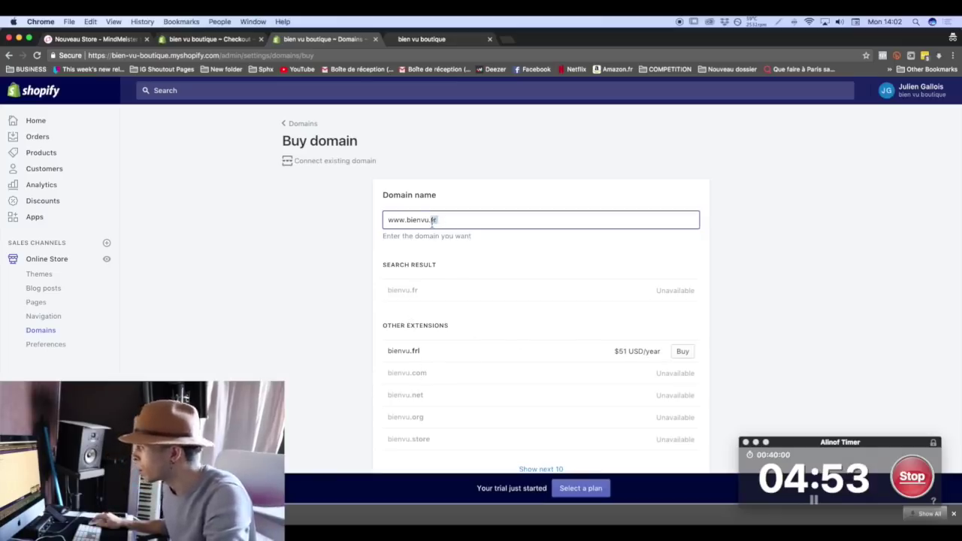
type("com")
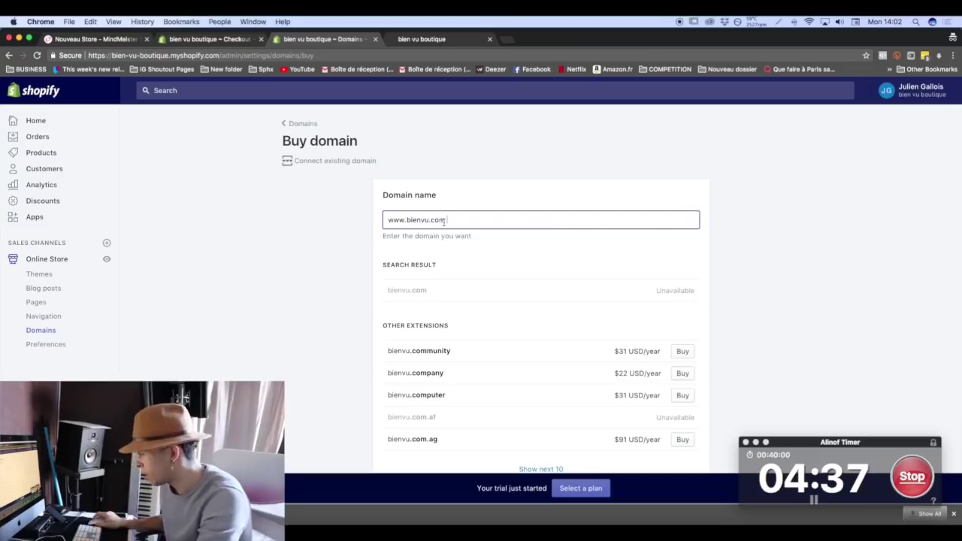
left_click(429, 220)
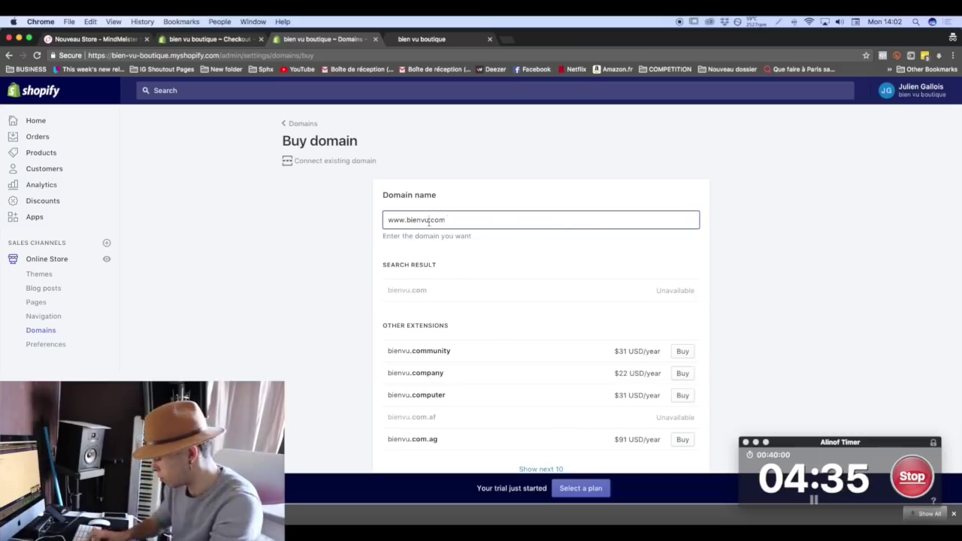
type("boutique")
key("shift+Right")
key("shift+Right")
key("shift+Right")
key("shift+Right")
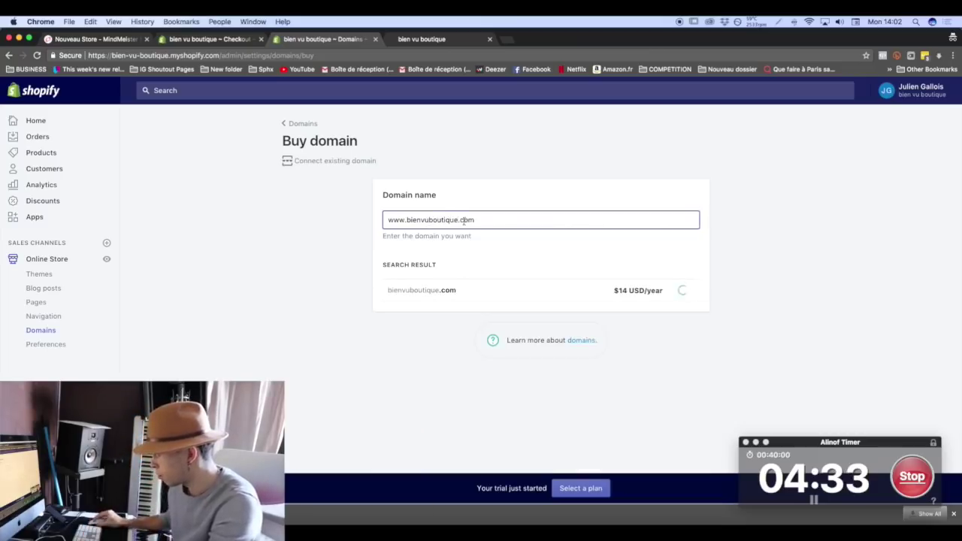
type("fr")
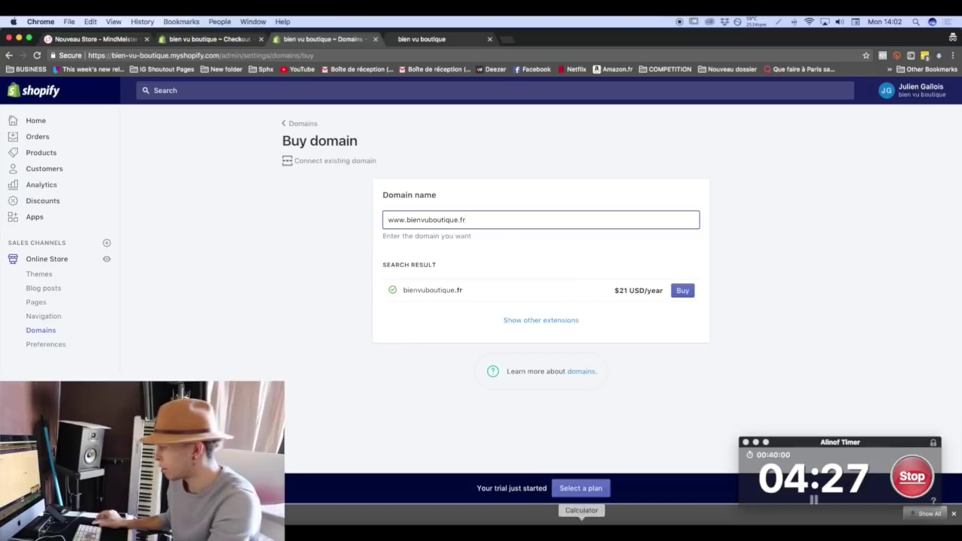
key("super+space")
type("calc")
key("Return")
key("1")
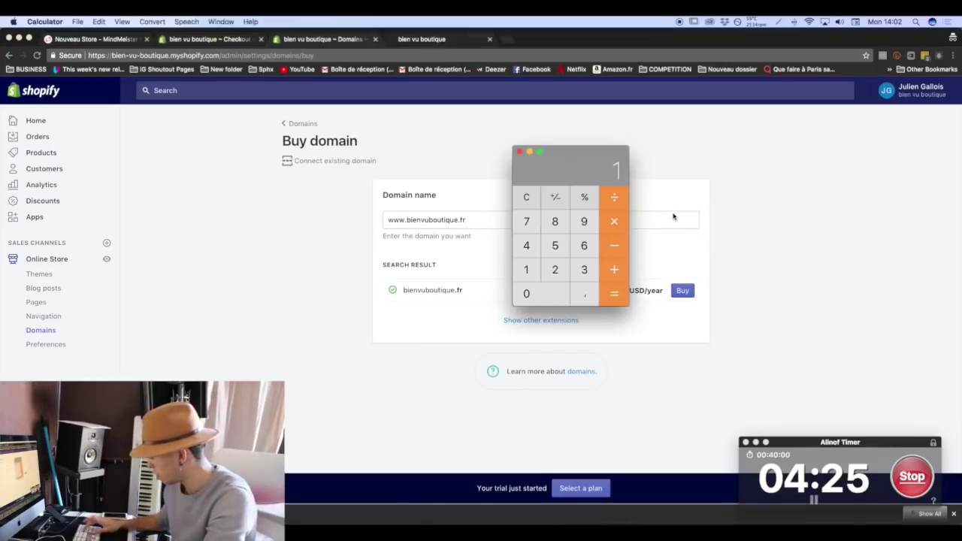
type("21/12")
key("Return")
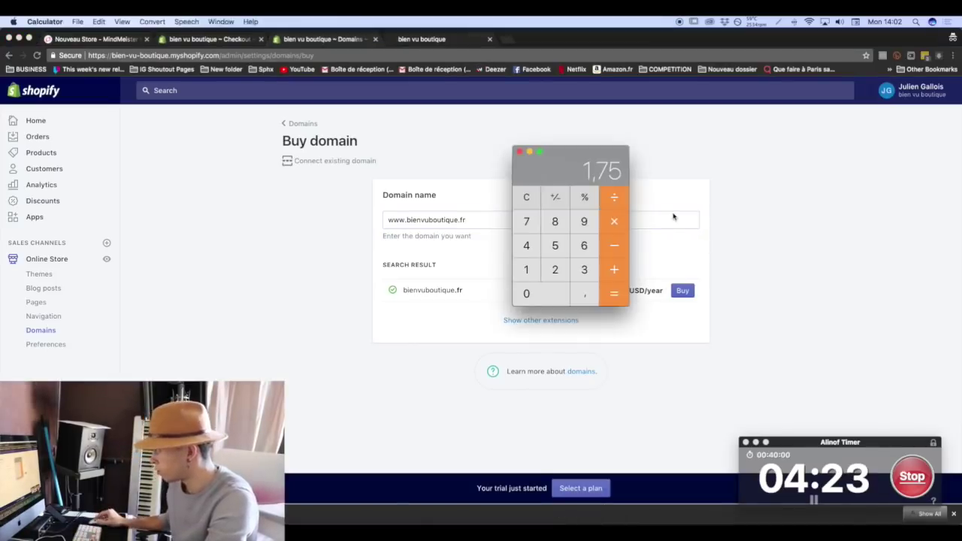
left_click(519, 152)
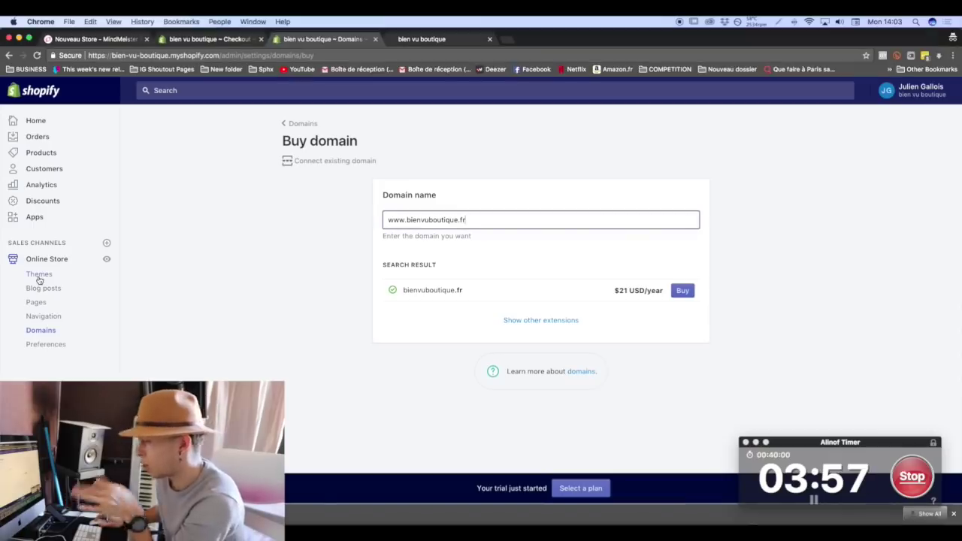
Open the live Bien Vu Boutique storefront in a new tab and scroll to its footer.
key("super+Tab")
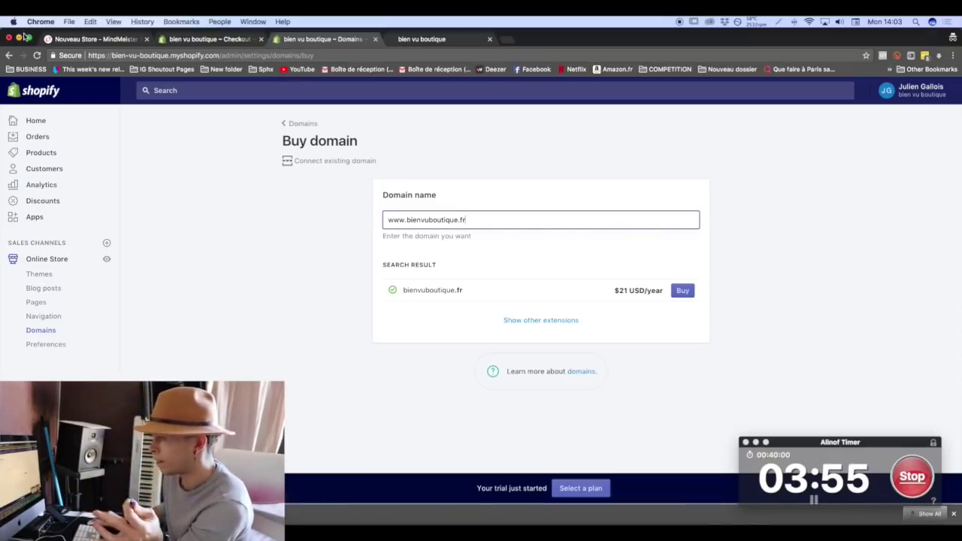
left_click(107, 259)
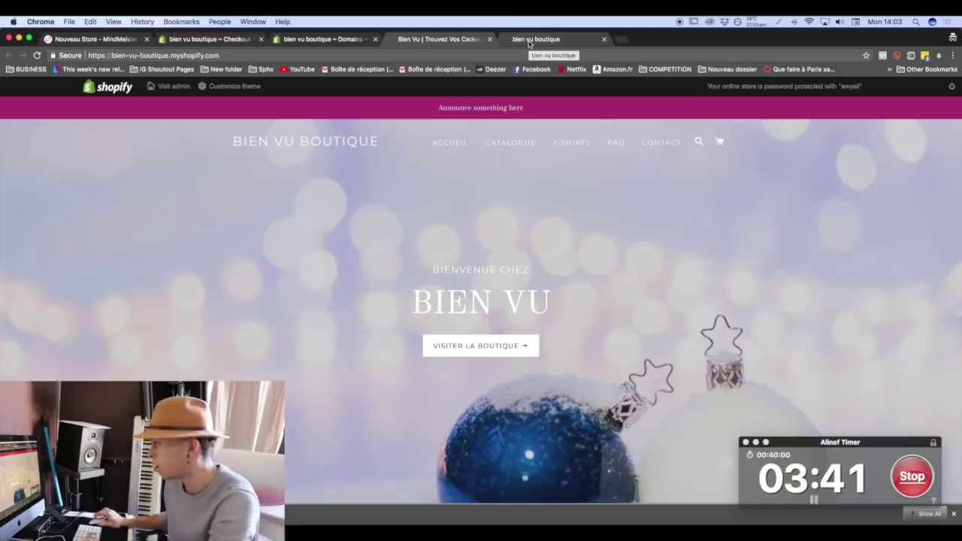
key("super+Down")
left_click(518, 55)
Search Google for freepik and open the Freepik website.
type("canva")
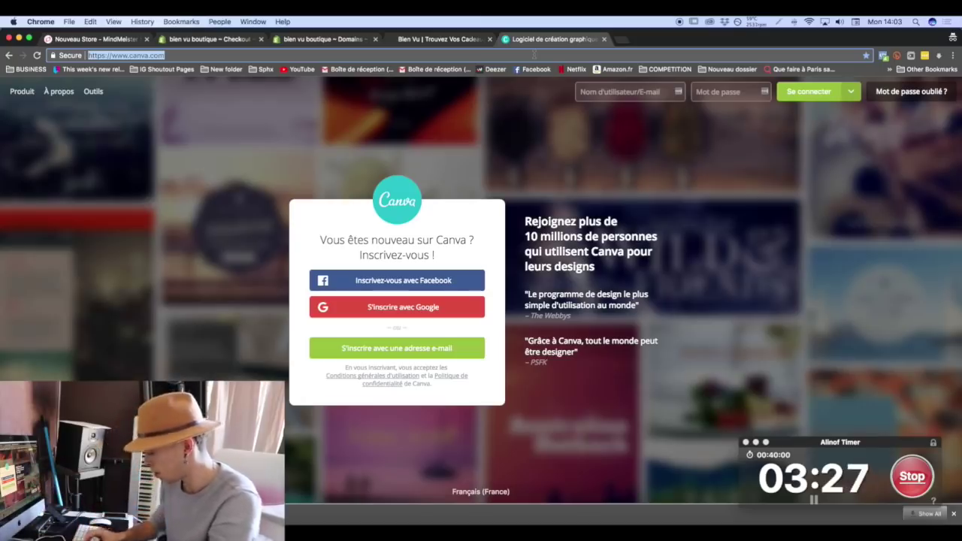
type("frepik")
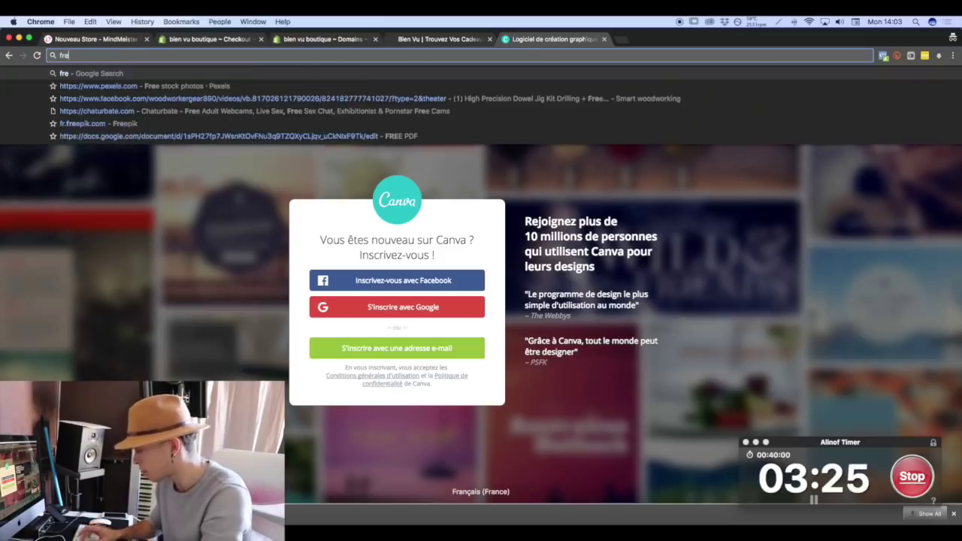
key("BackSpace")
key("BackSpace")
key("BackSpace")
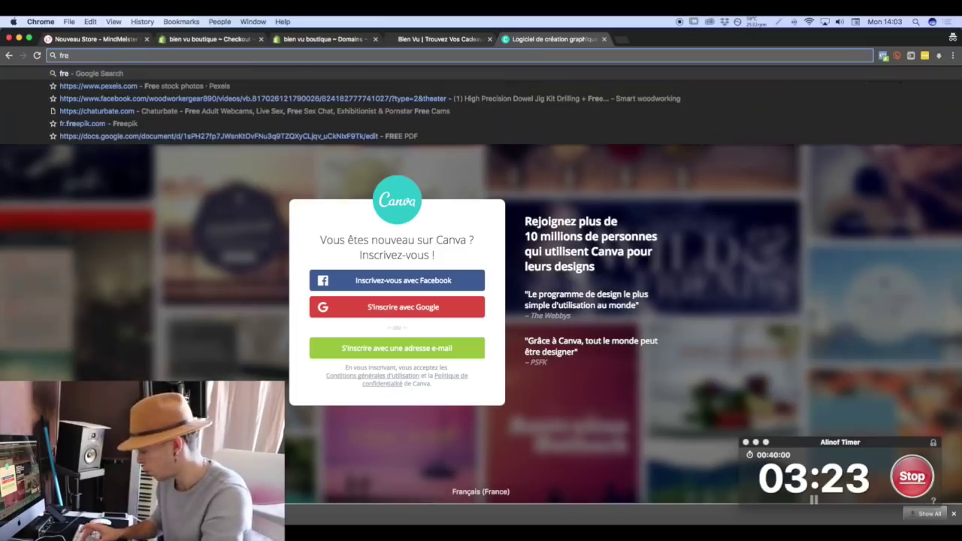
type("epik")
key("Return")
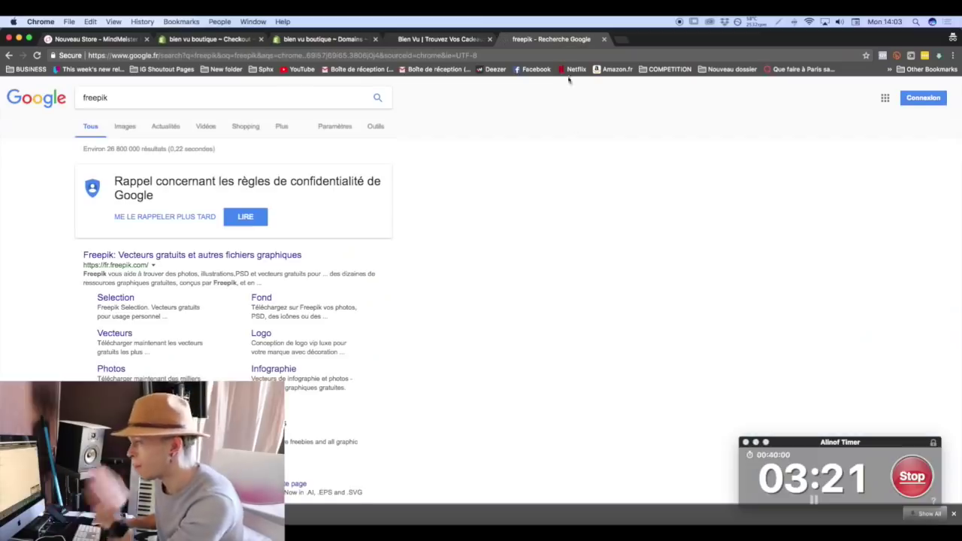
left_click(239, 257)
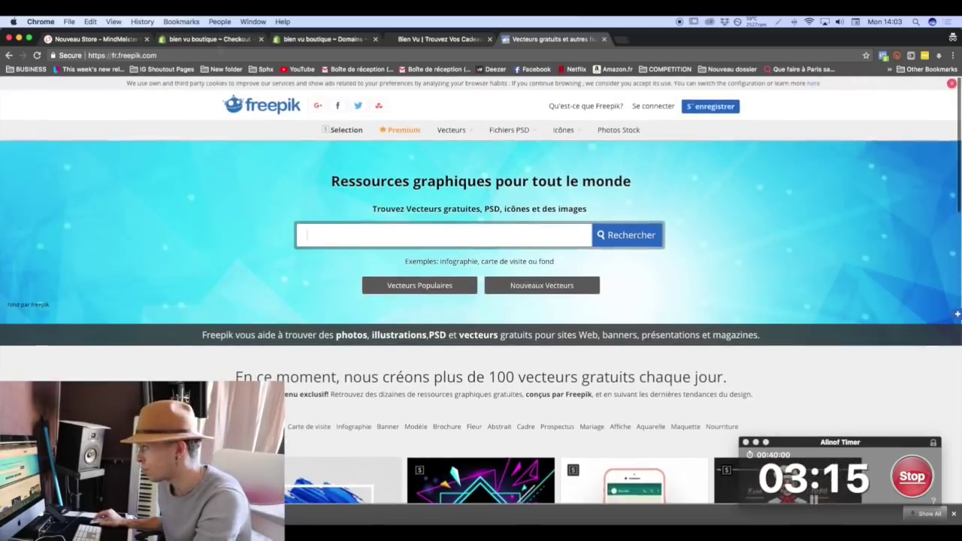
Search Freepik for 'pouce' and open the hand-drawn hand gestures vector.
type("pouce")
key("Return")
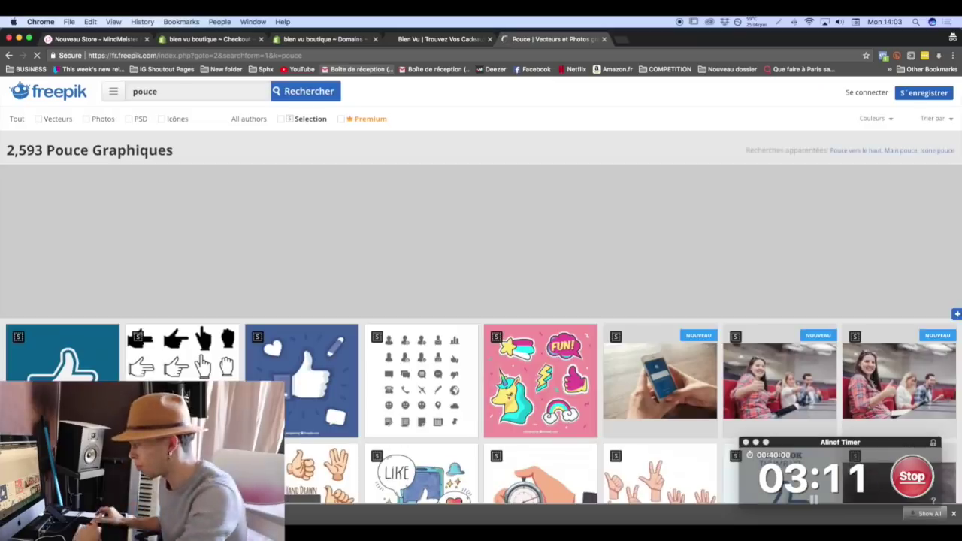
scroll(374, 88, "down", 4)
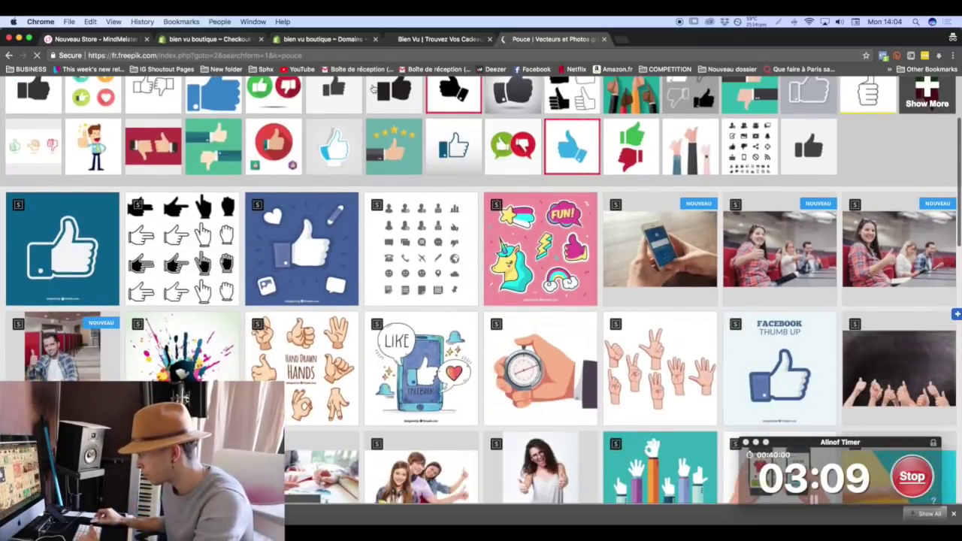
scroll(373, 88, "down", 4)
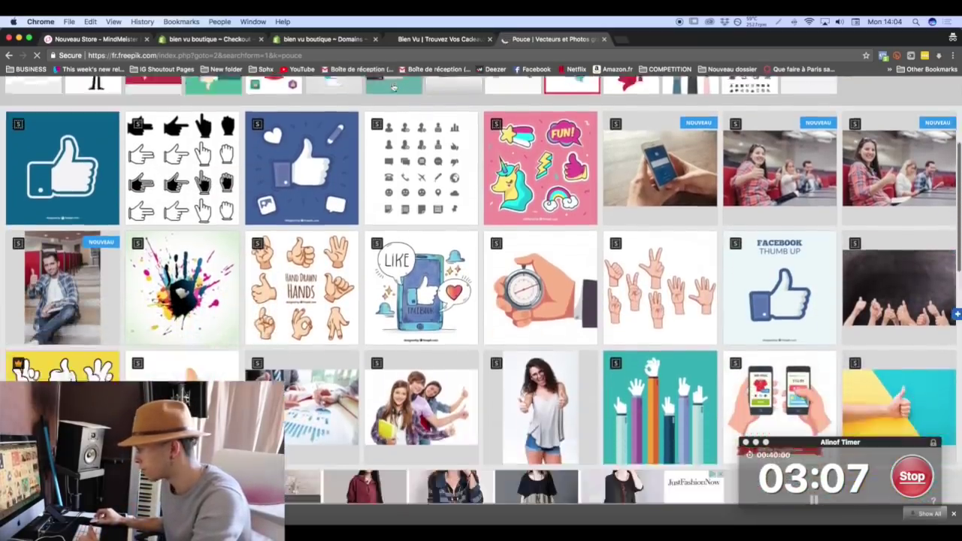
scroll(393, 87, "down", 2)
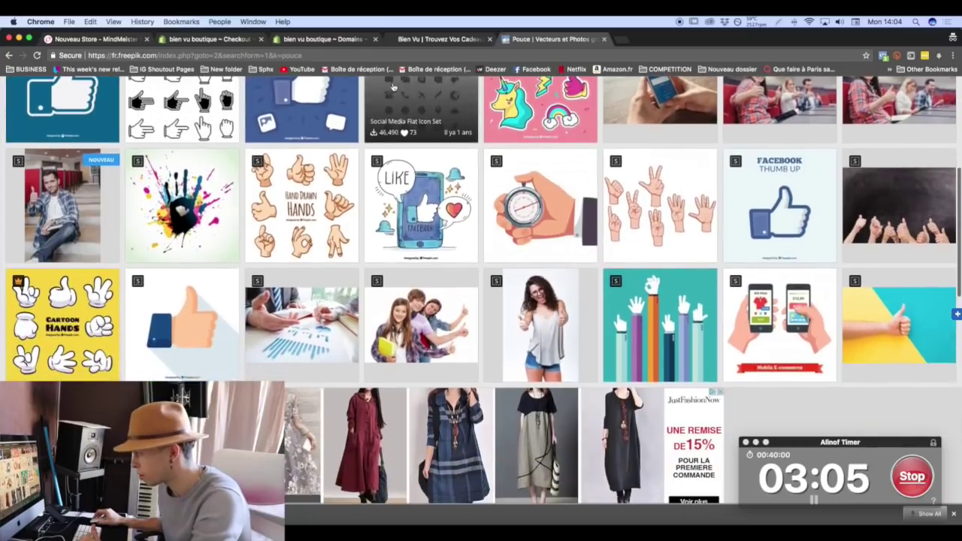
scroll(377, 162, "down", 3)
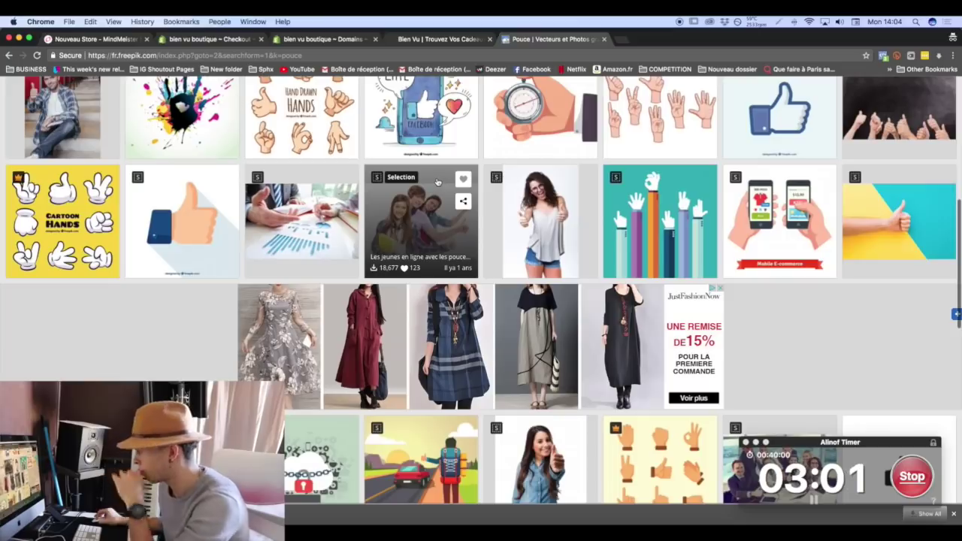
scroll(437, 183, "down", 4)
scroll(437, 182, "down", 6)
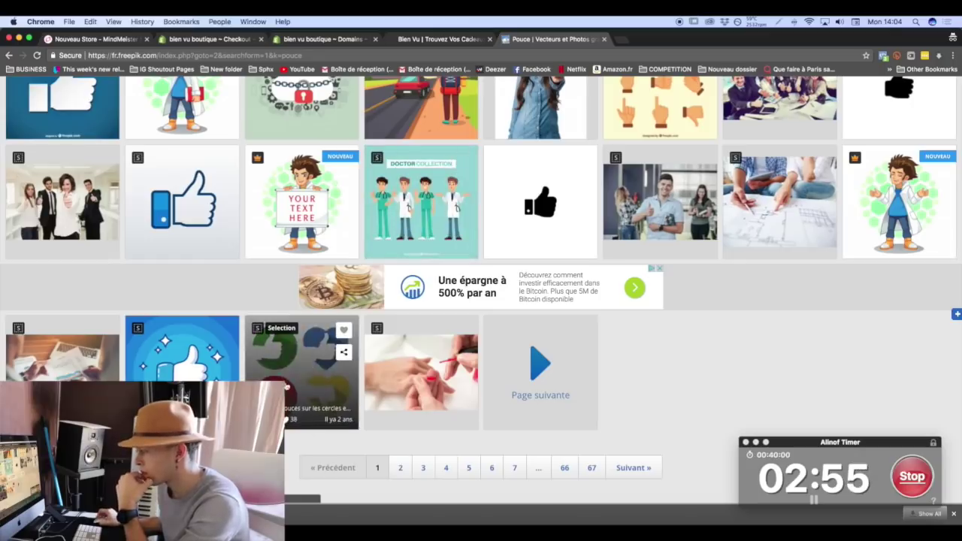
scroll(285, 381, "down", 1)
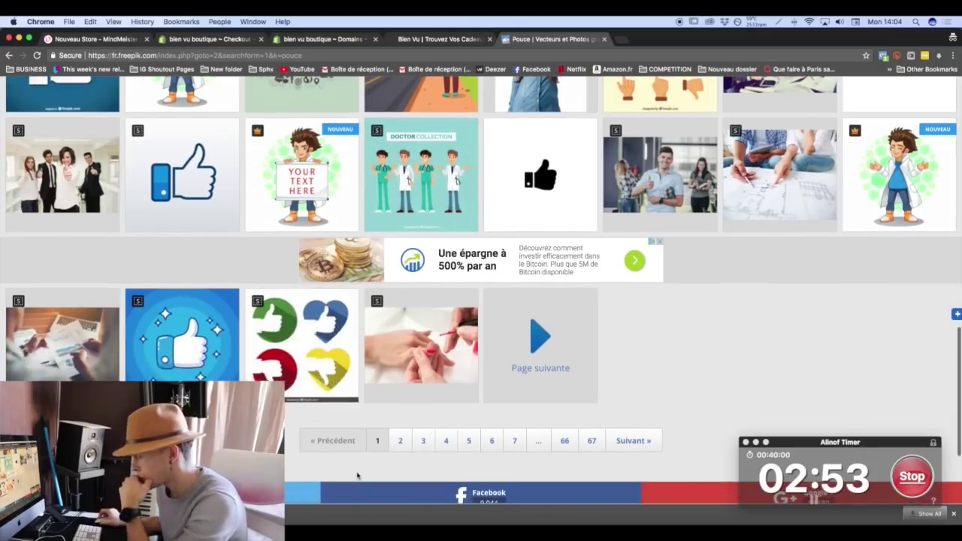
scroll(358, 475, "up", 20)
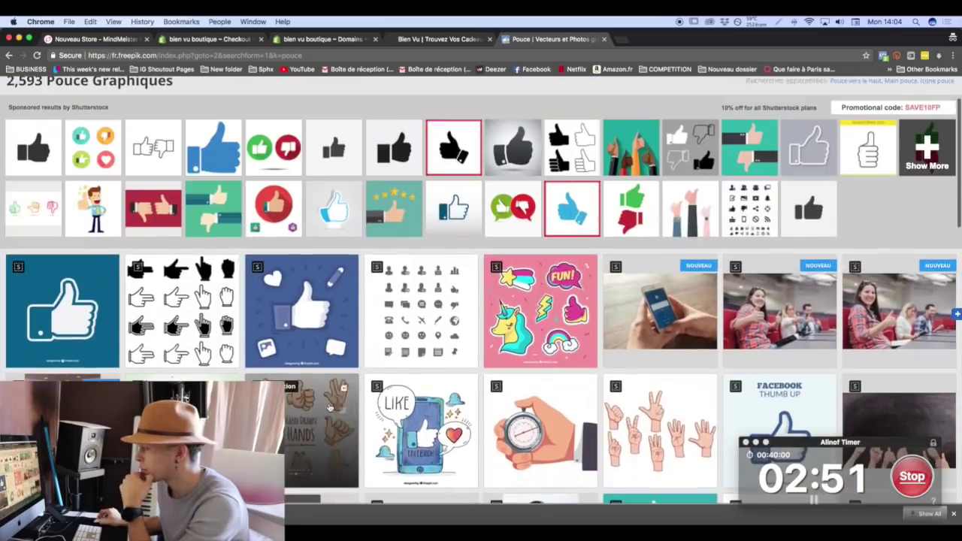
left_click(297, 419)
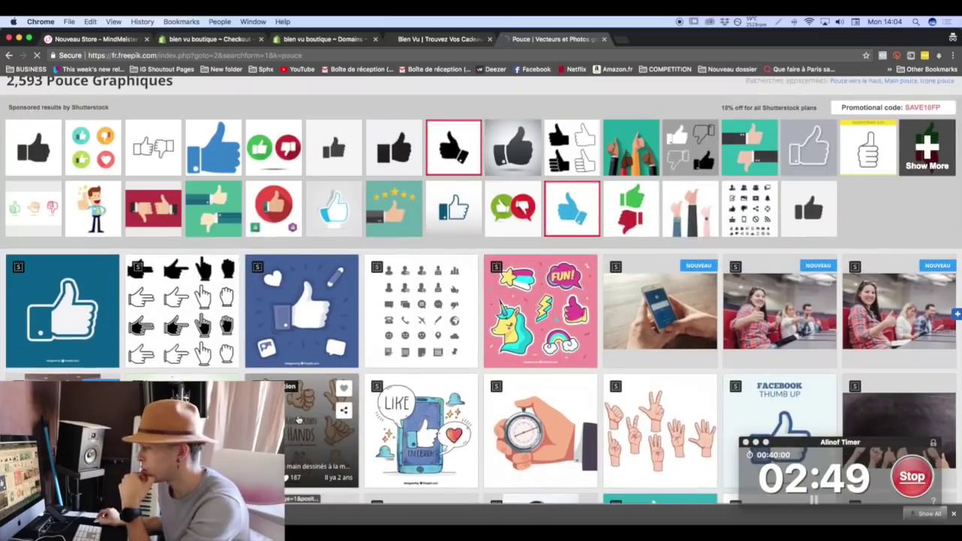
Download the vector for free with attribution and open it in Downloads.
scroll(379, 309, "down", 1)
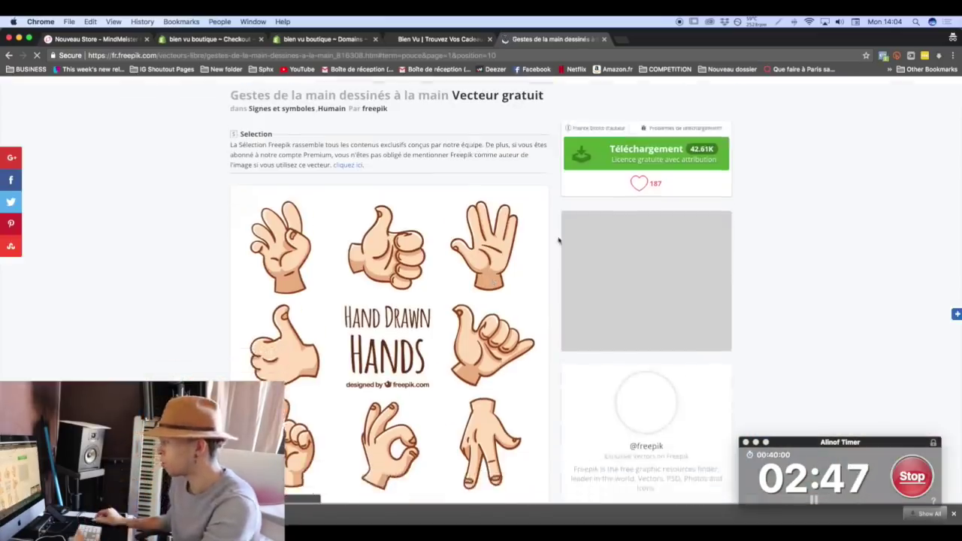
left_click(593, 154)
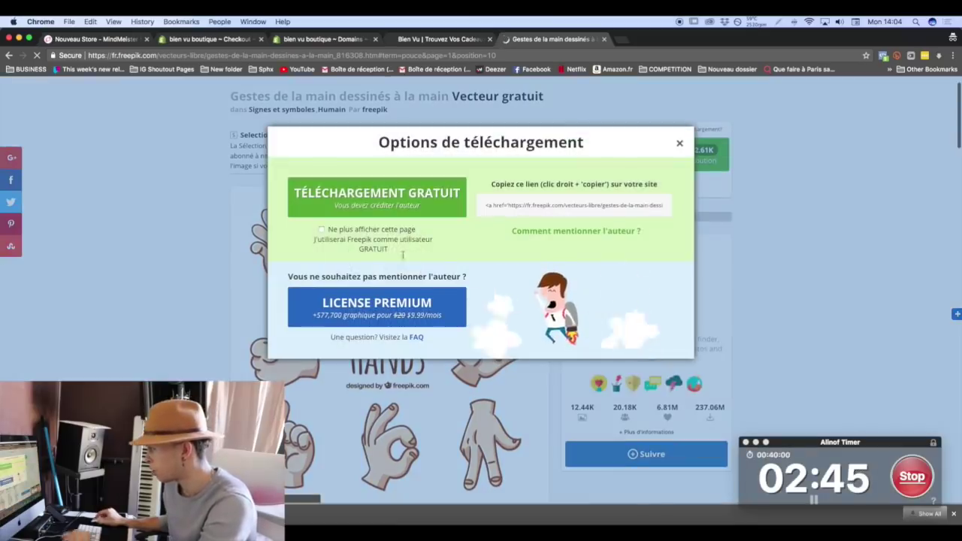
left_click(399, 214)
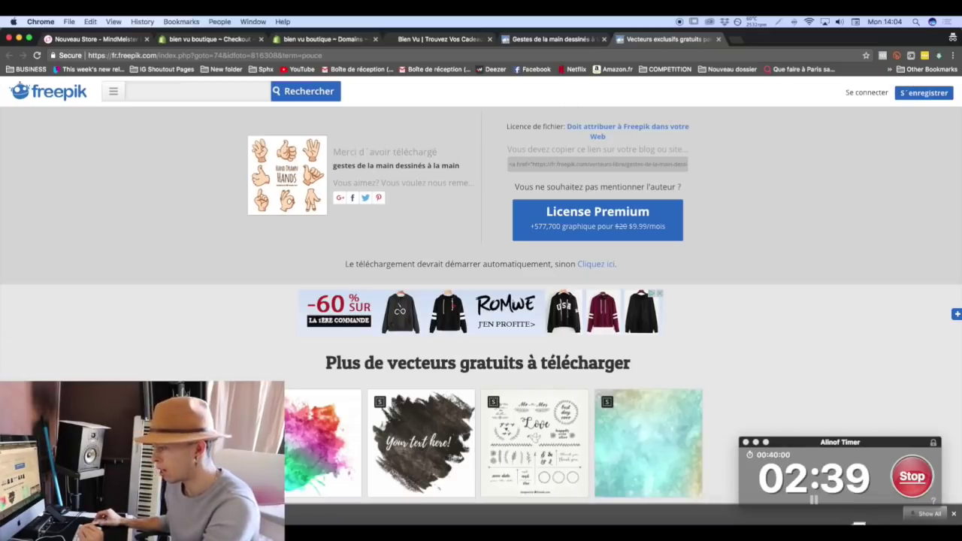
left_click(68, 513)
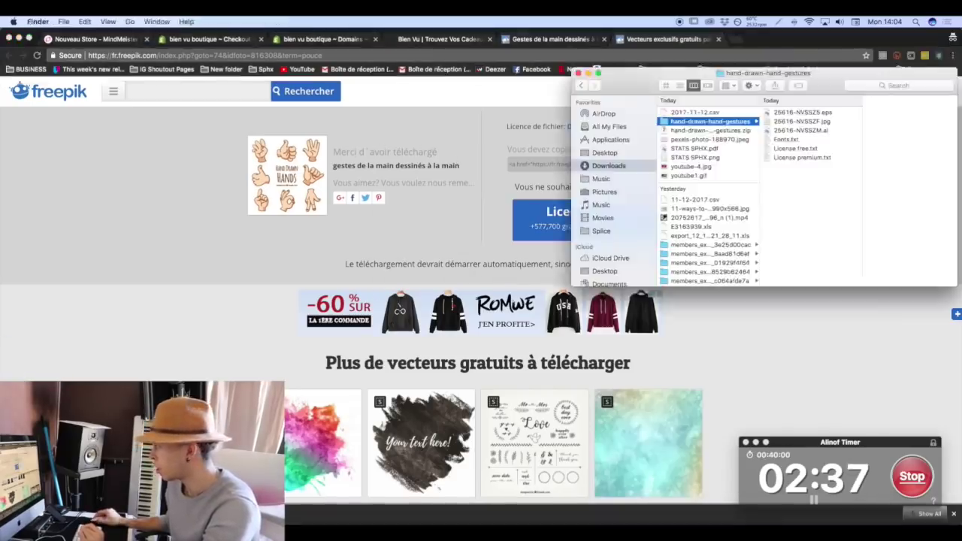
Select 25616-NVSSZM.ai in the hand-drawn-hand-gestures folder.
left_click(791, 131)
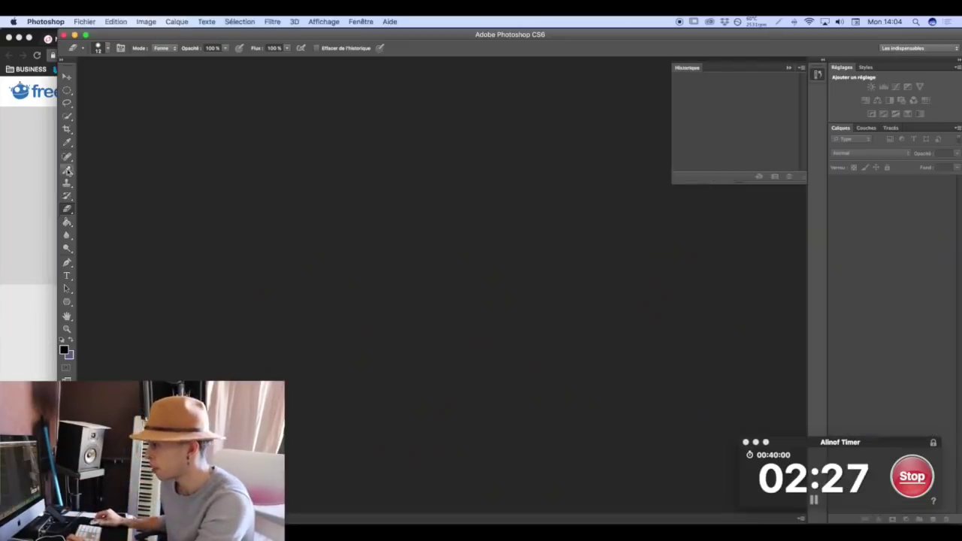
Open the hands artwork in Photoshop, rasterizing the EPS, and set up a larger Eraser brush.
left_click_drag(57, 185, 2, 167)
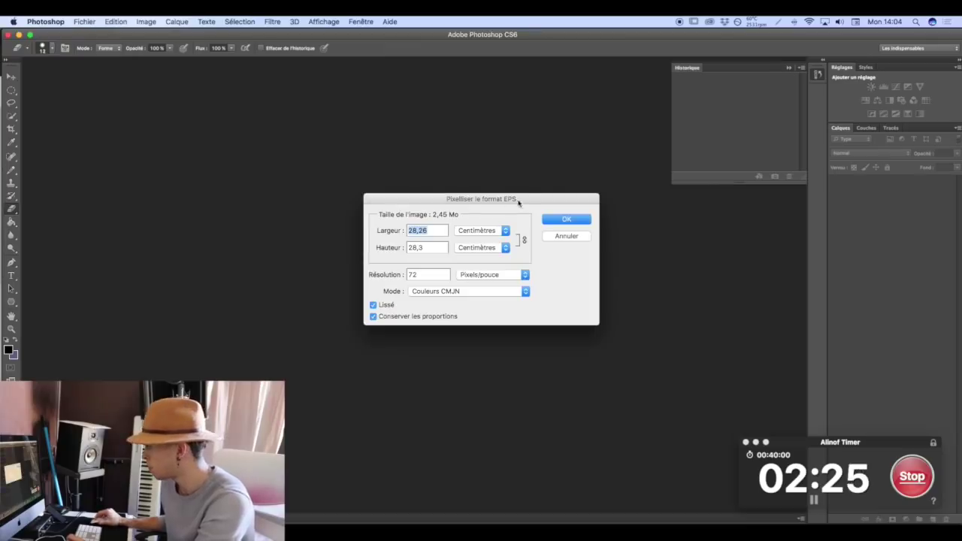
left_click(563, 219)
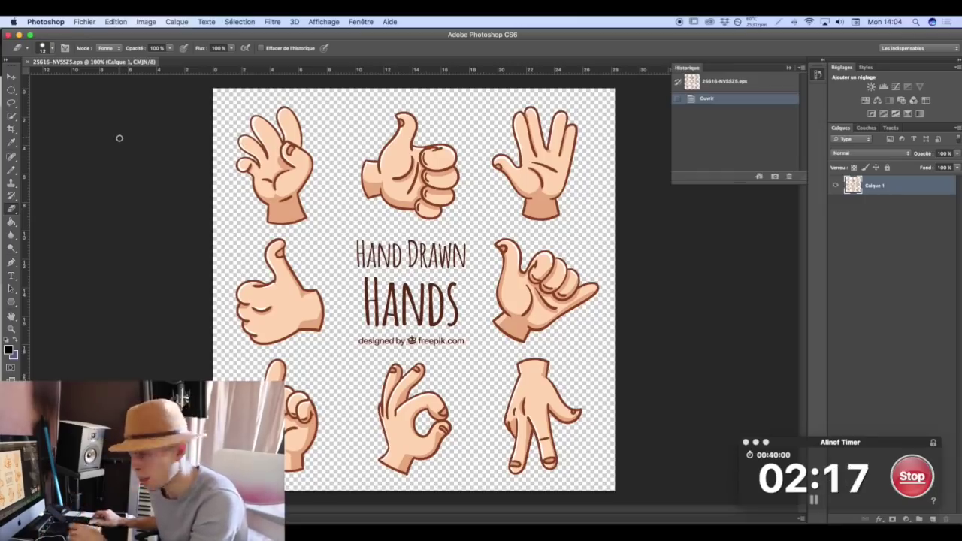
left_click(12, 115)
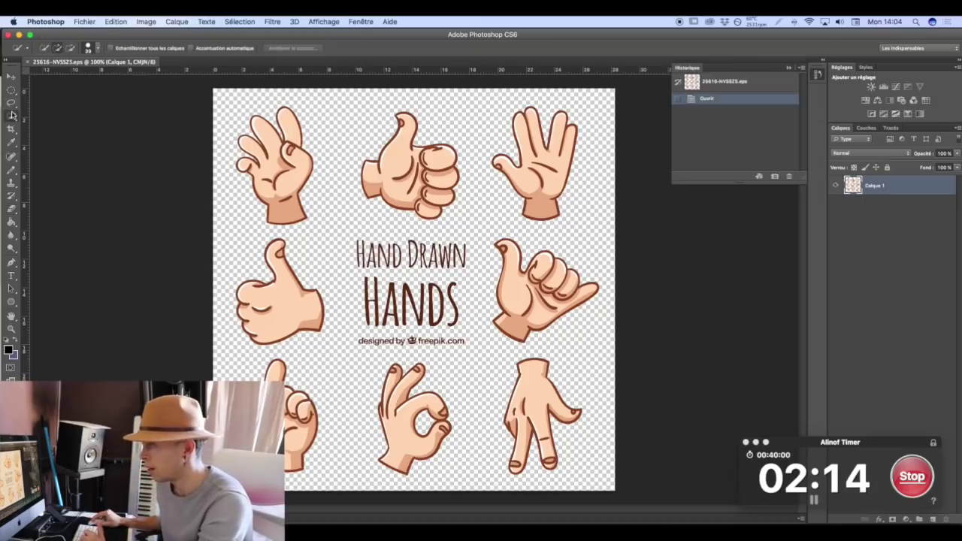
left_click(12, 208)
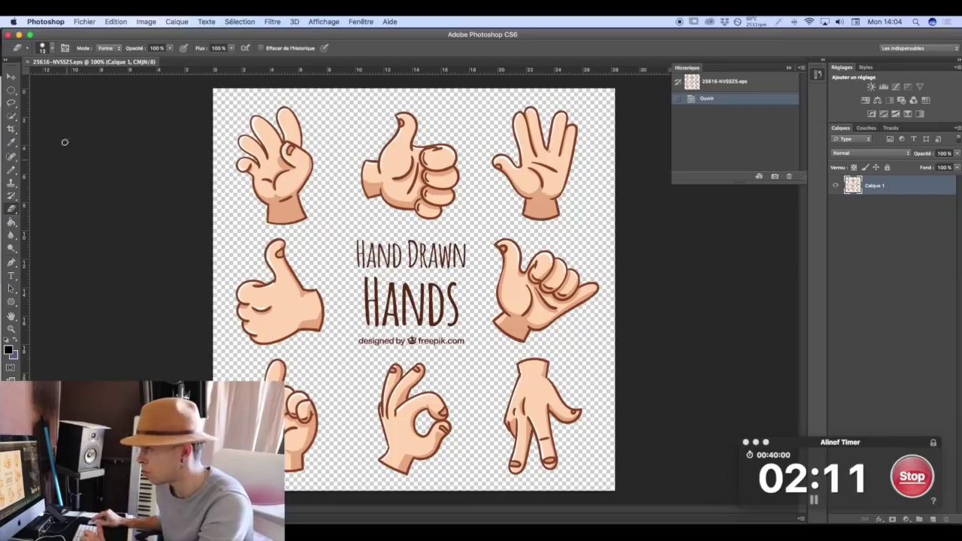
left_click(43, 49)
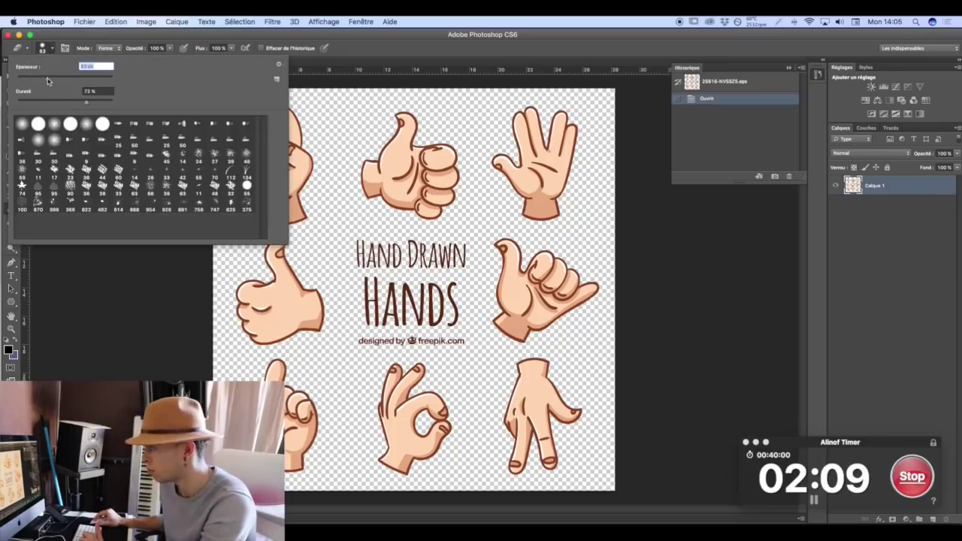
key("Return")
Erase all other hands, the title text and stray dots, leaving only the OK hand.
mouse_move(308, 315)
left_mouse_down()
mouse_move(316, 443)
mouse_move(271, 368)
mouse_move(293, 319)
left_mouse_up()
mouse_move(316, 289)
left_mouse_down()
mouse_move(263, 157)
mouse_move(290, 188)
mouse_move(254, 118)
mouse_move(607, 154)
mouse_move(526, 124)
mouse_move(361, 195)
mouse_move(331, 124)
mouse_move(424, 184)
mouse_move(305, 217)
mouse_move(318, 214)
mouse_move(342, 284)
left_mouse_up()
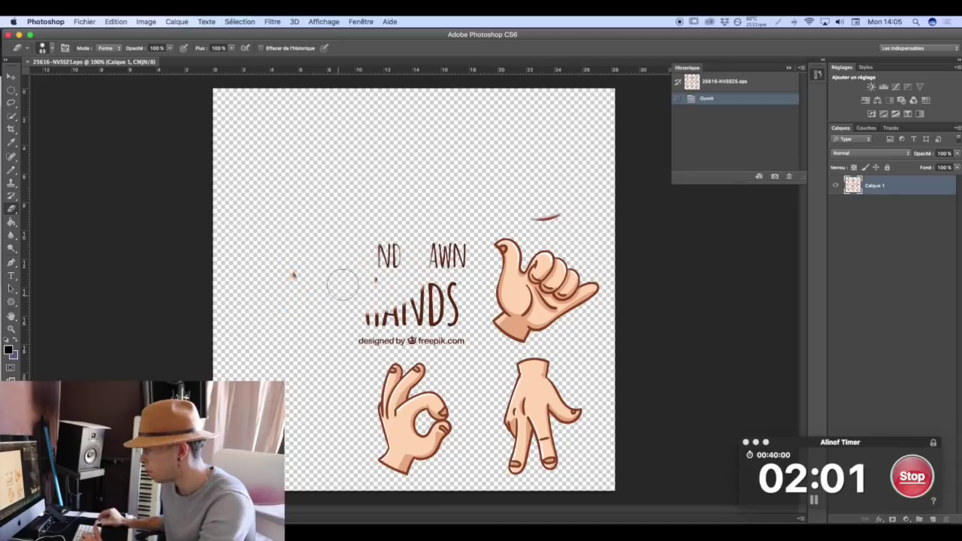
mouse_move(395, 353)
left_mouse_down()
mouse_move(519, 334)
mouse_move(308, 279)
mouse_move(511, 232)
mouse_move(587, 357)
mouse_move(624, 295)
mouse_move(561, 298)
mouse_move(562, 474)
mouse_move(554, 408)
mouse_move(515, 350)
mouse_move(544, 491)
mouse_move(587, 407)
left_mouse_up()
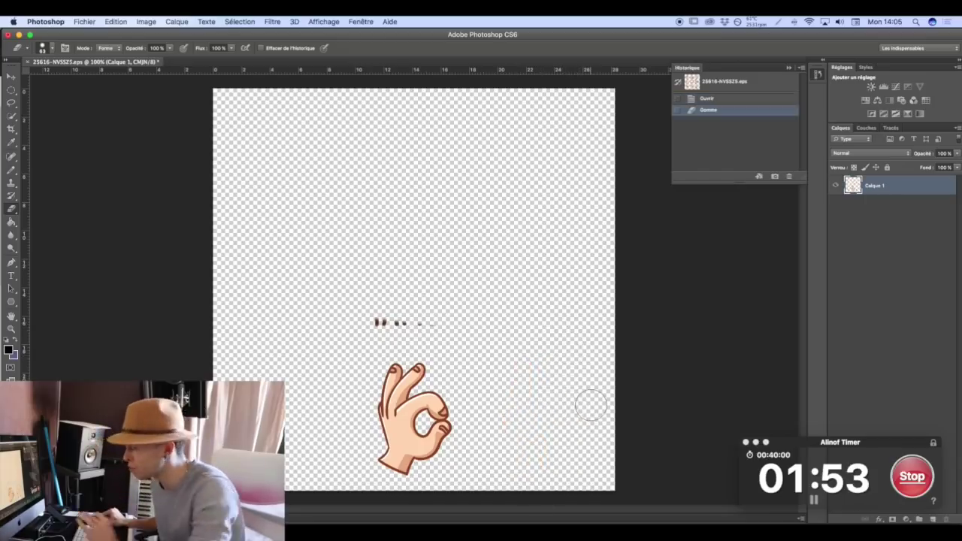
left_click_drag(446, 333, 375, 324)
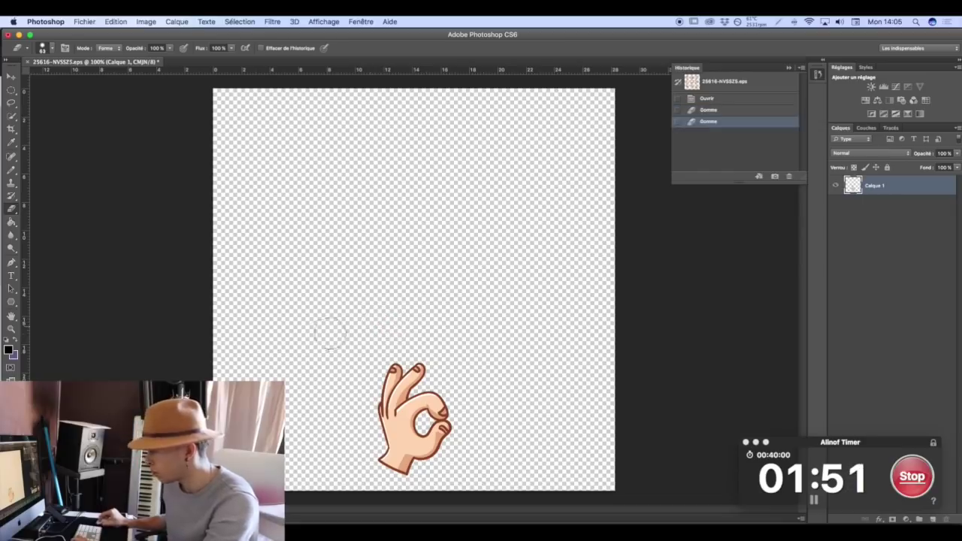
left_click(375, 324)
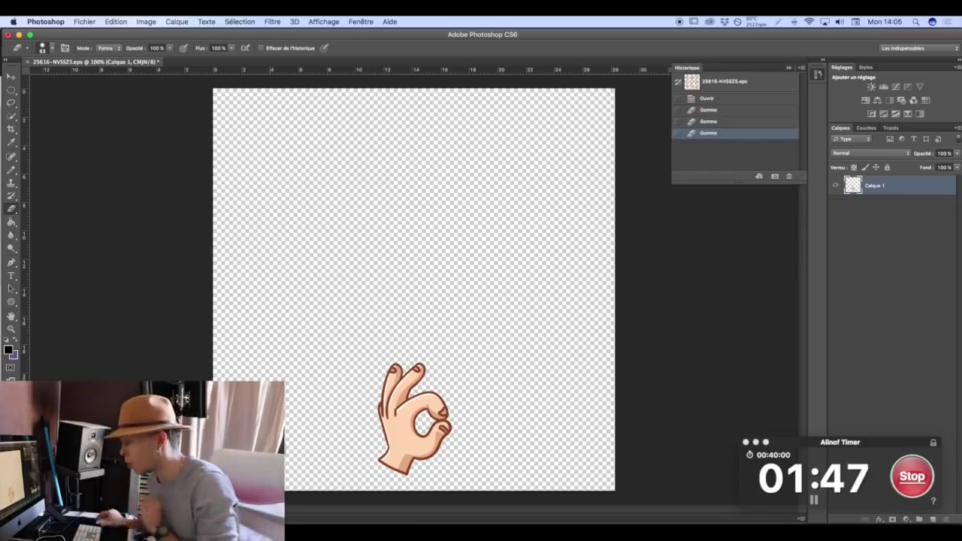
Crop the canvas free-form around the OK hand, widening the right edge into a wide banner.
left_click(11, 129)
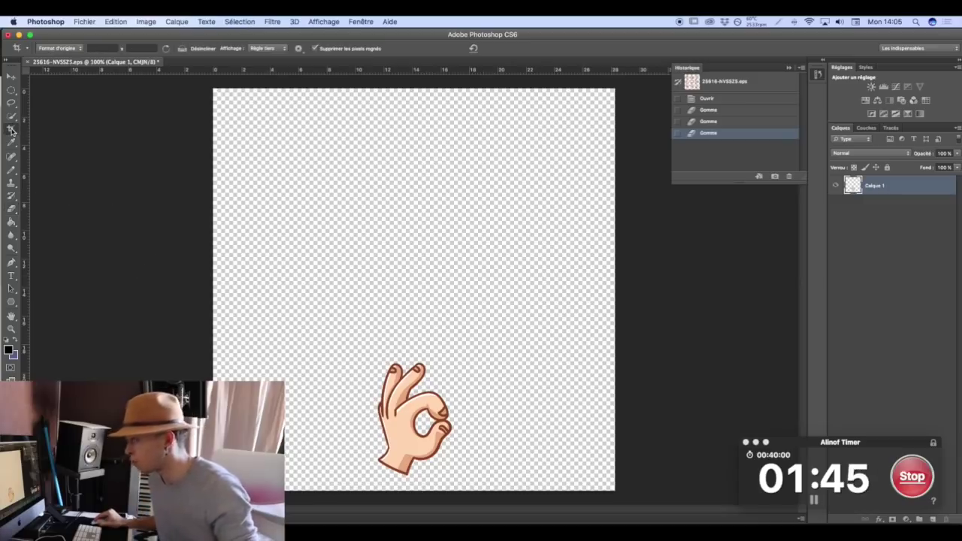
left_click_drag(412, 89, 414, 227)
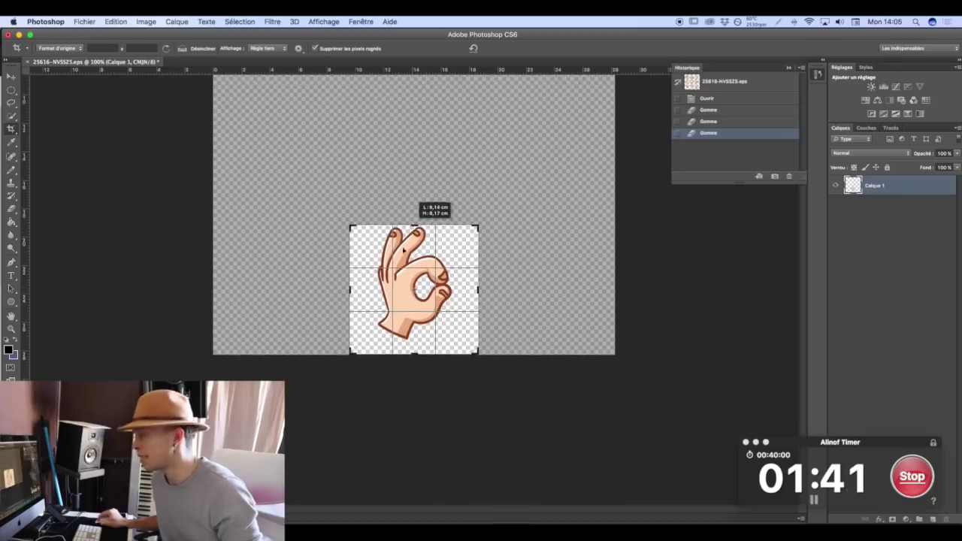
left_click_drag(417, 289, 390, 293)
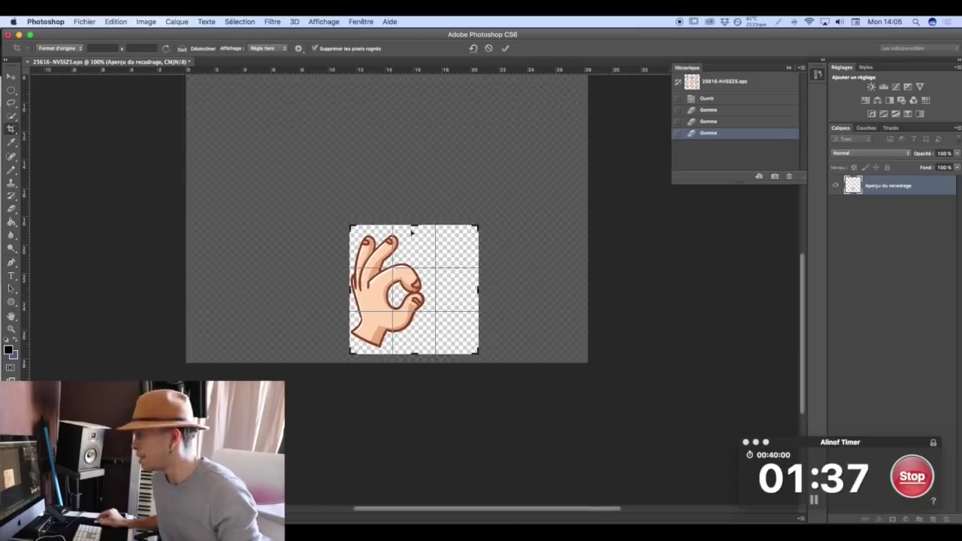
left_click_drag(414, 227, 414, 230)
left_click(63, 49)
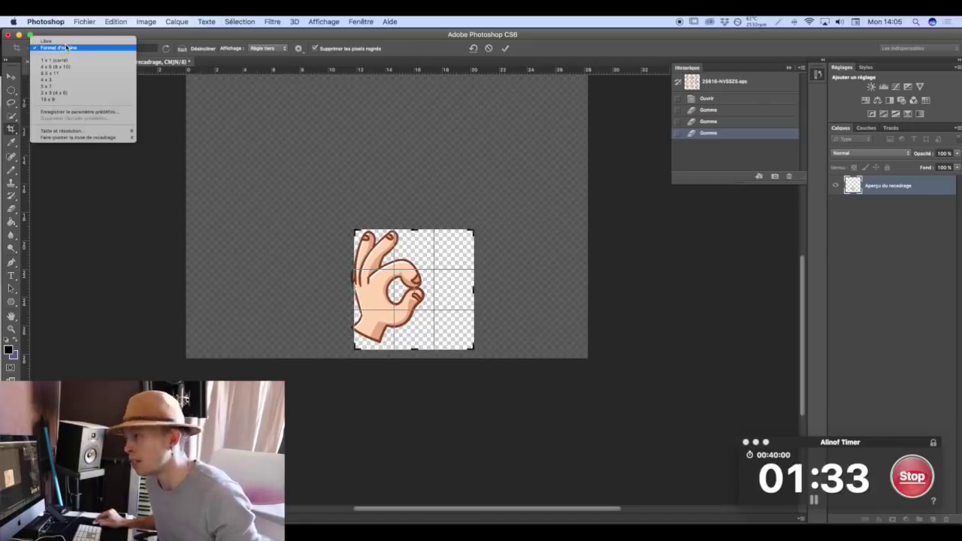
left_click(46, 40)
left_click_drag(429, 295, 437, 299)
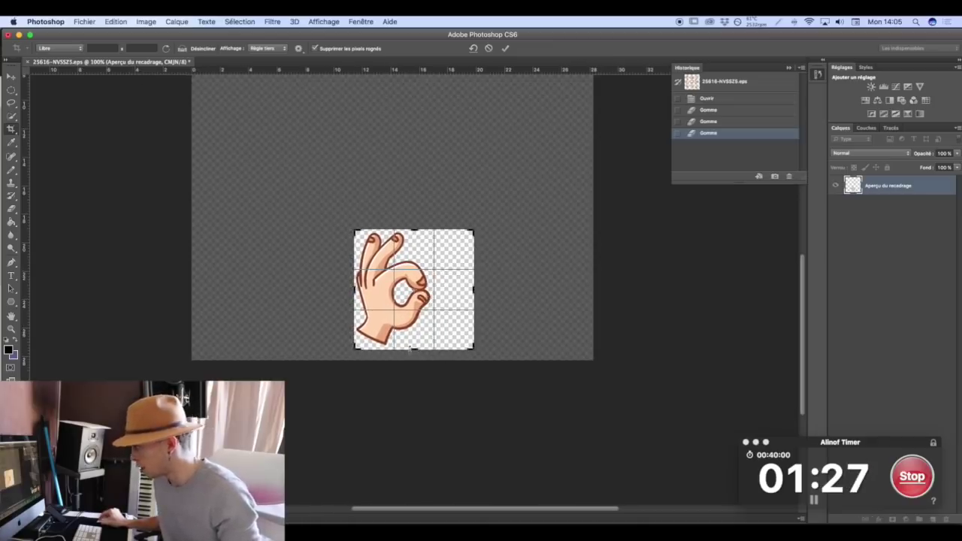
left_click_drag(410, 348, 411, 347)
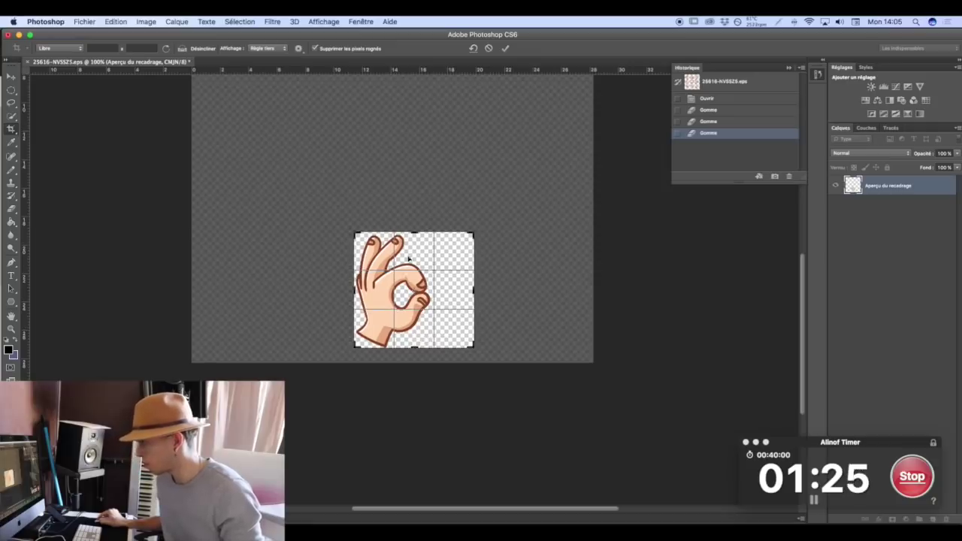
left_click_drag(412, 232, 411, 233)
left_click_drag(481, 290, 532, 290)
key("Return")
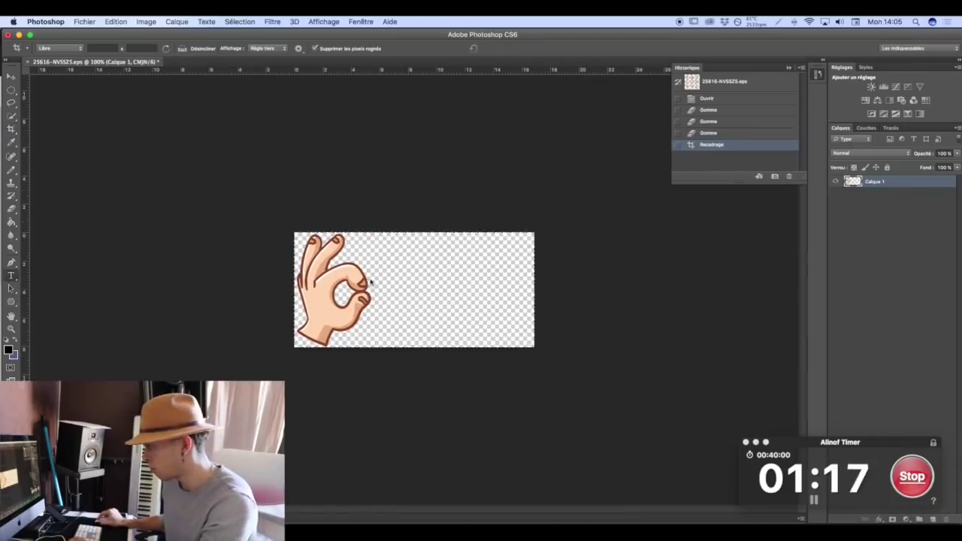
Add the text 'BIEN VU' and move it to the right of the hand.
key("t")
left_click(371, 282)
type("BIEN VU")
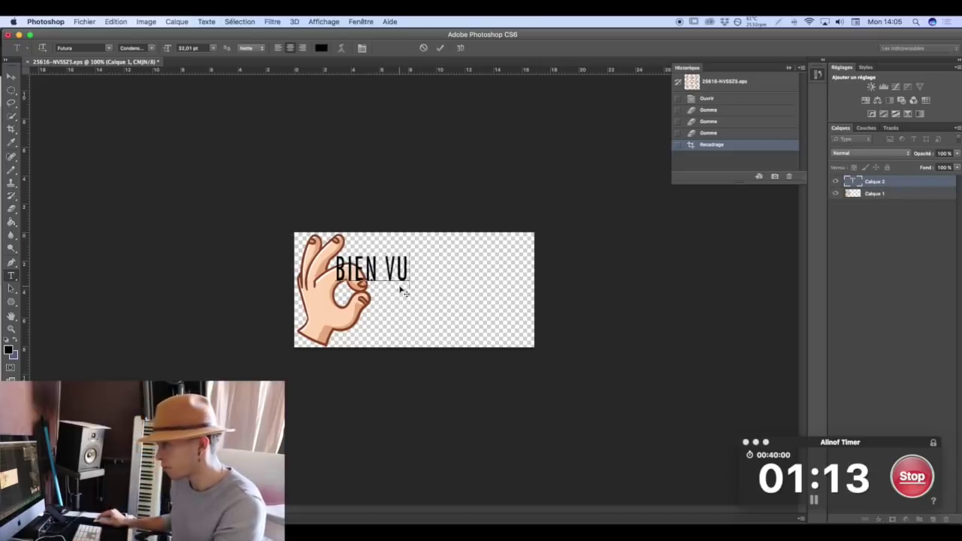
left_click(12, 79)
left_click_drag(373, 274, 443, 294)
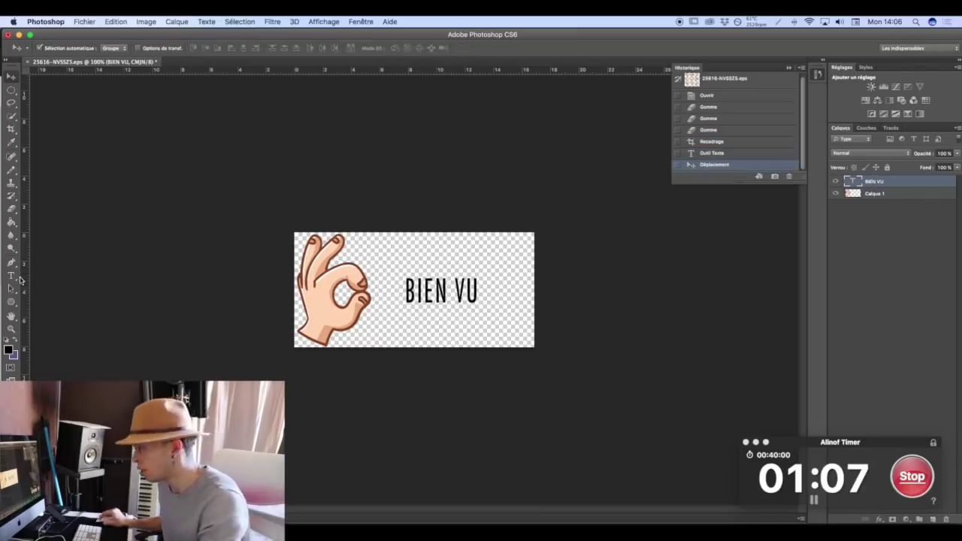
Enlarge BIEN VU to about 69–71 pt and position it snugly against the hand.
left_click(11, 276)
left_click(438, 282)
key("super+a")
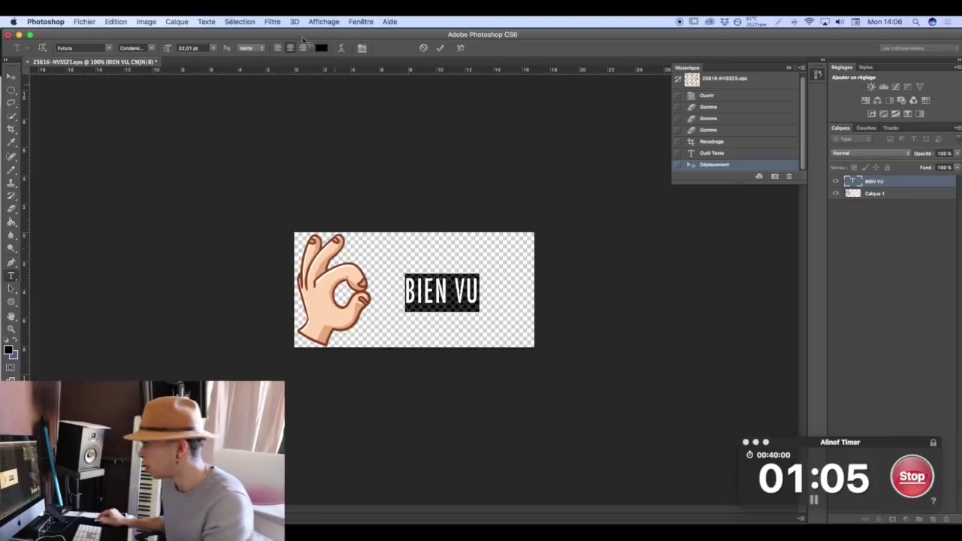
left_click(362, 48)
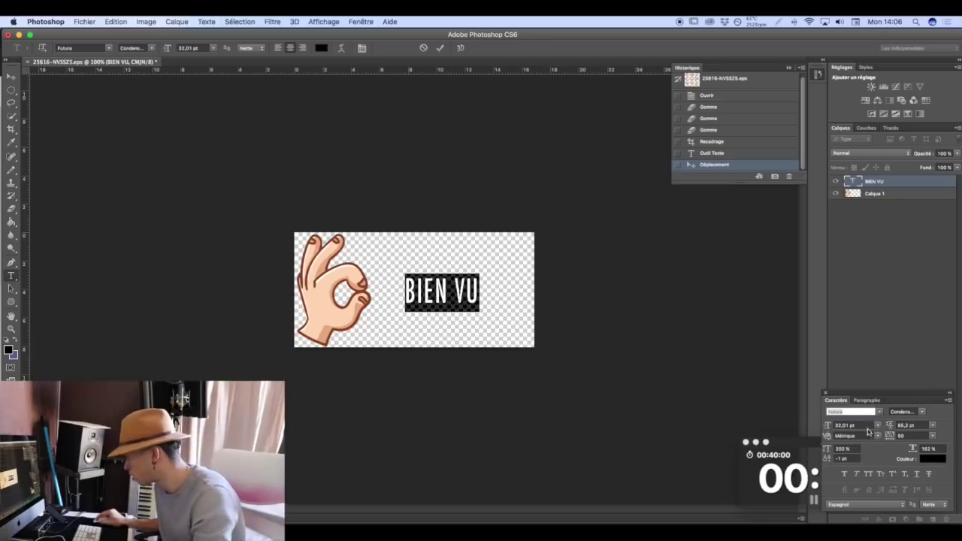
left_click_drag(827, 430, 846, 429)
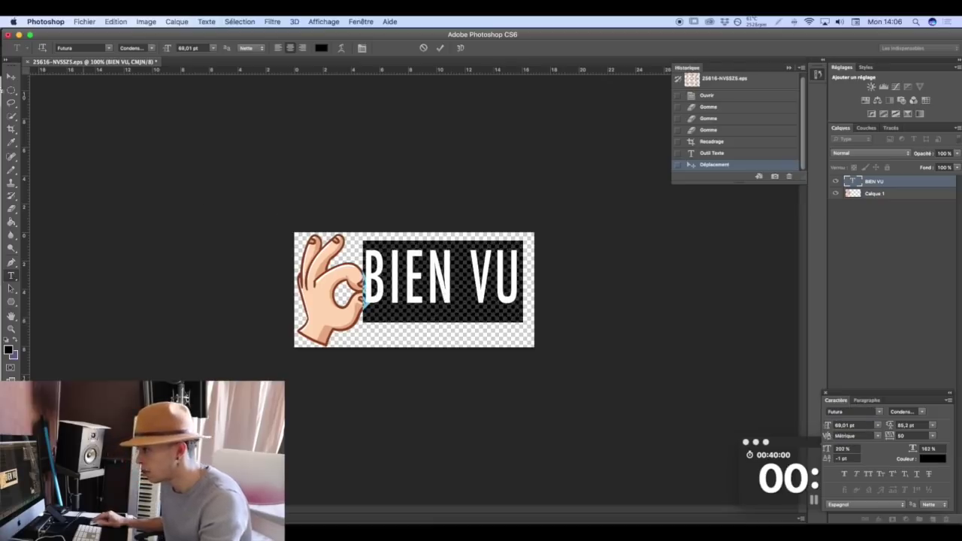
left_click(11, 76)
left_click_drag(406, 284, 450, 306)
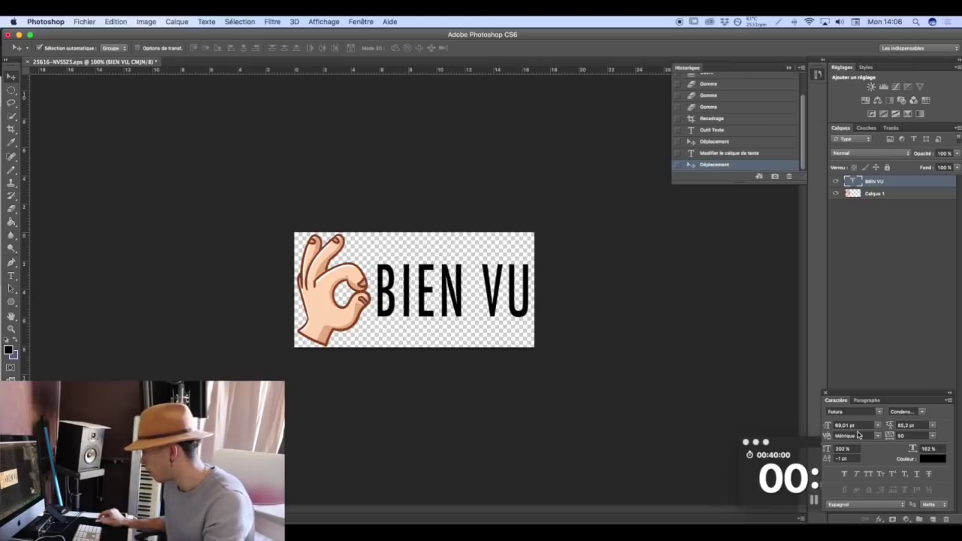
left_click_drag(833, 428, 832, 429)
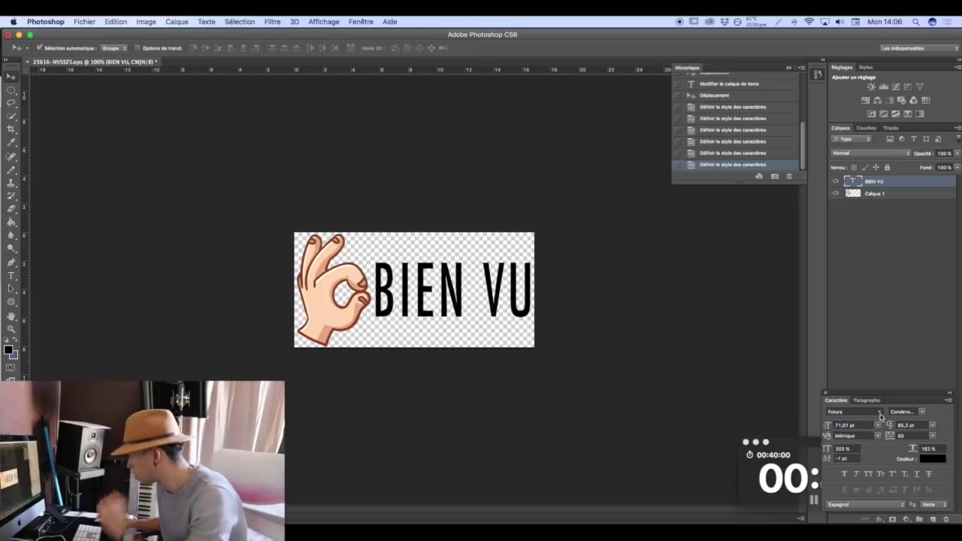
Try Euphemia UCAS, Droid Sans and Chalkduster on BIEN VU, then set Arial Black.
left_click(881, 413)
left_click(893, 401)
left_click(879, 412)
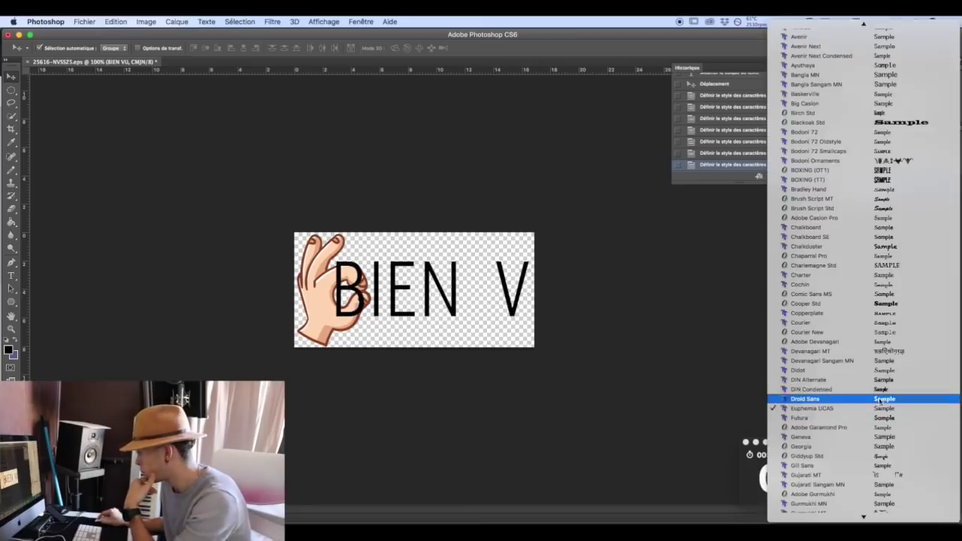
left_click(876, 404)
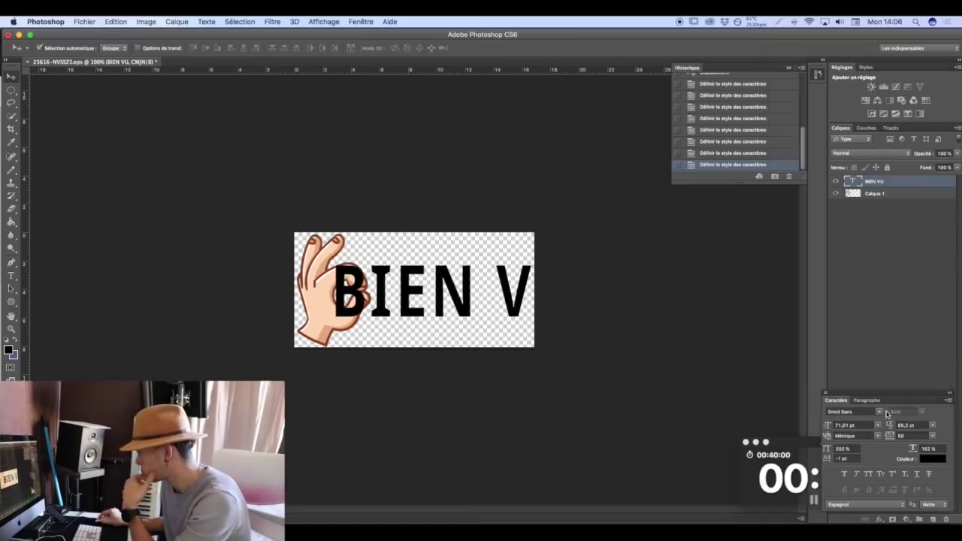
left_click(886, 413)
left_click(885, 404)
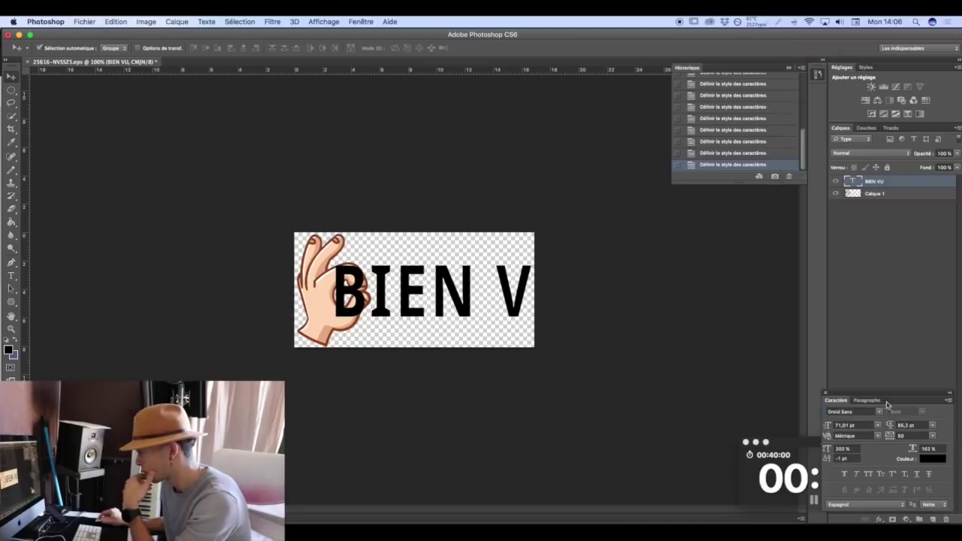
scroll(881, 413, "up", 1)
left_click(880, 413)
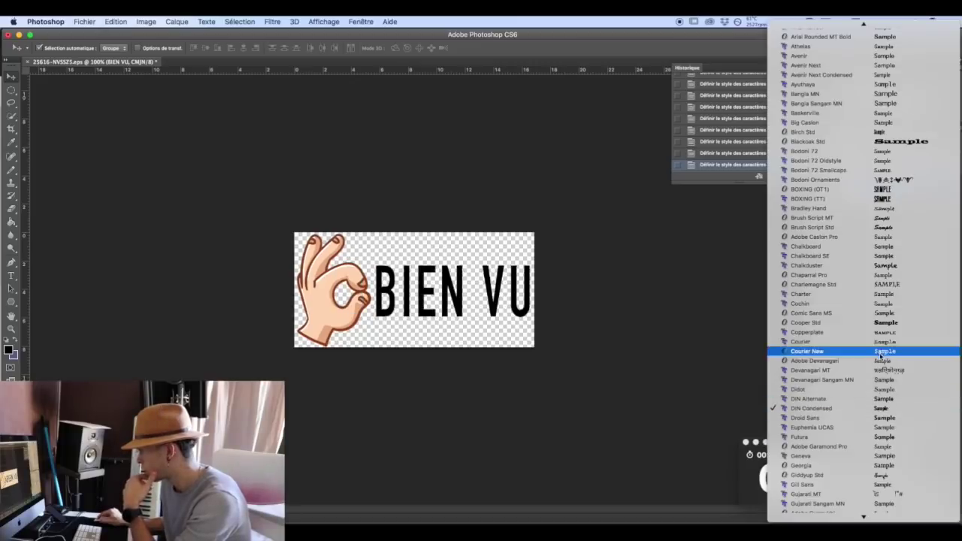
left_click(894, 267)
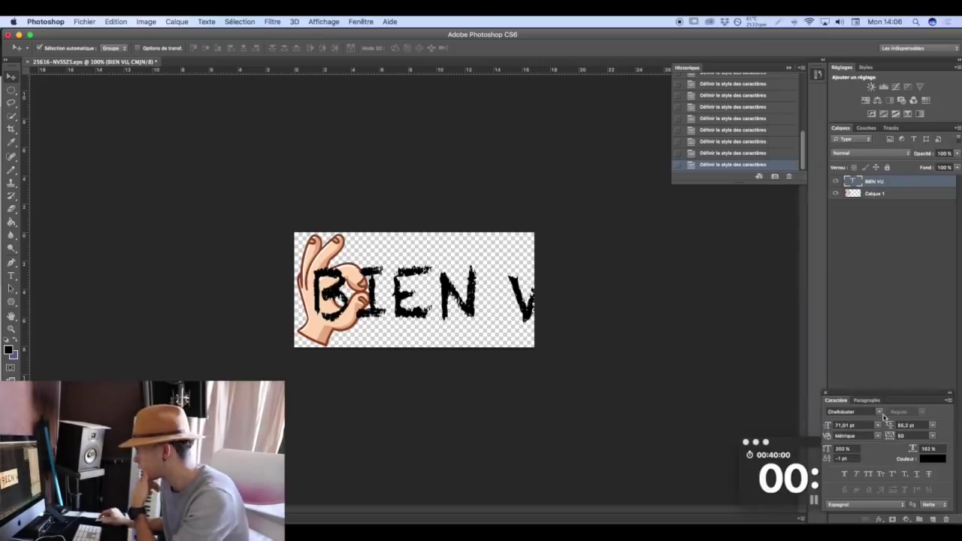
left_click(880, 414)
left_click(894, 157)
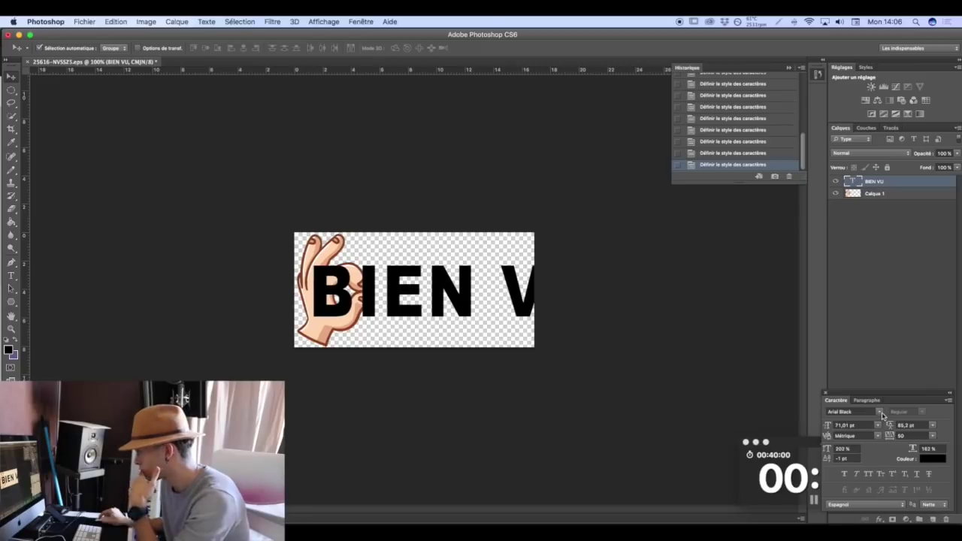
Try A Charming Font Expanded, American Typewriter and Arial, then apply Arial Narrow.
left_click(881, 414)
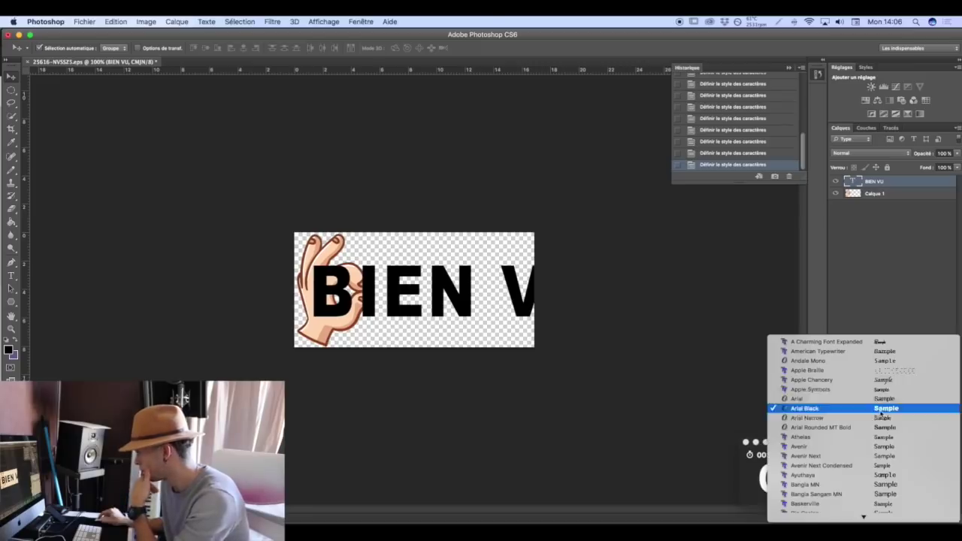
left_click(896, 345)
left_click(883, 412)
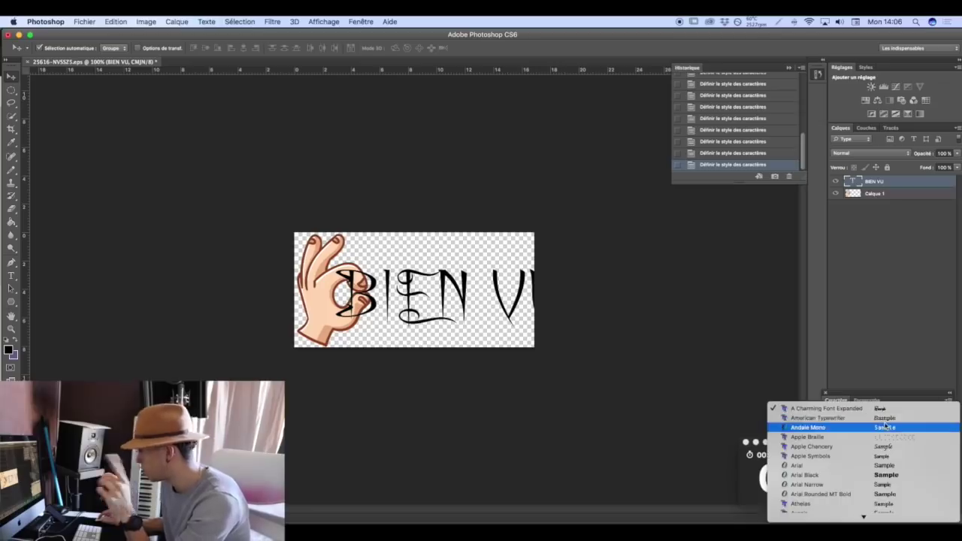
left_click(884, 418)
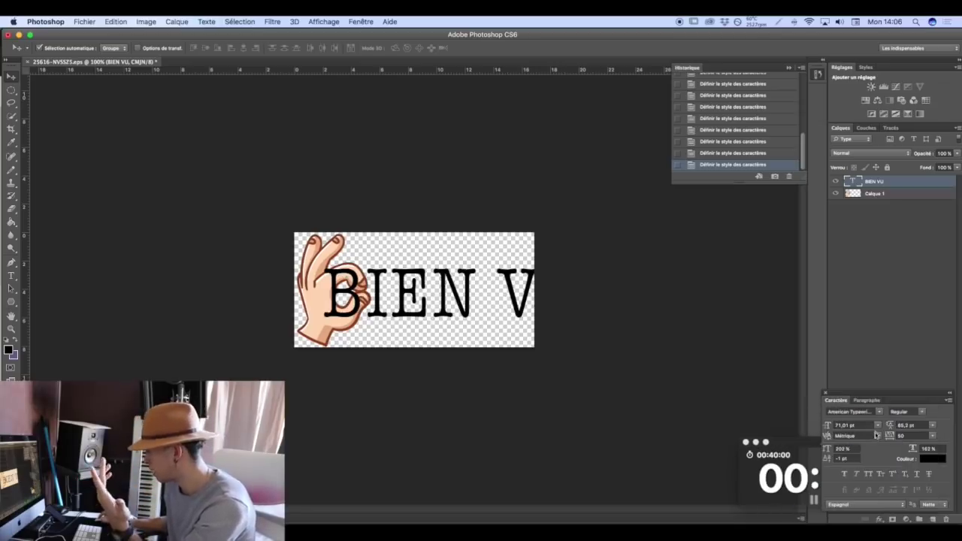
left_click(882, 414)
key("Down")
key("Down")
key("Down")
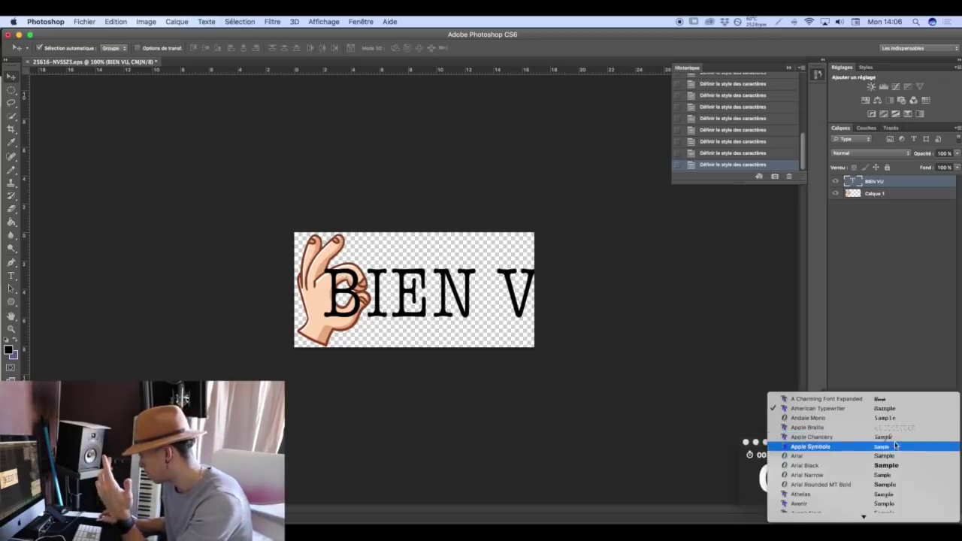
key("Return")
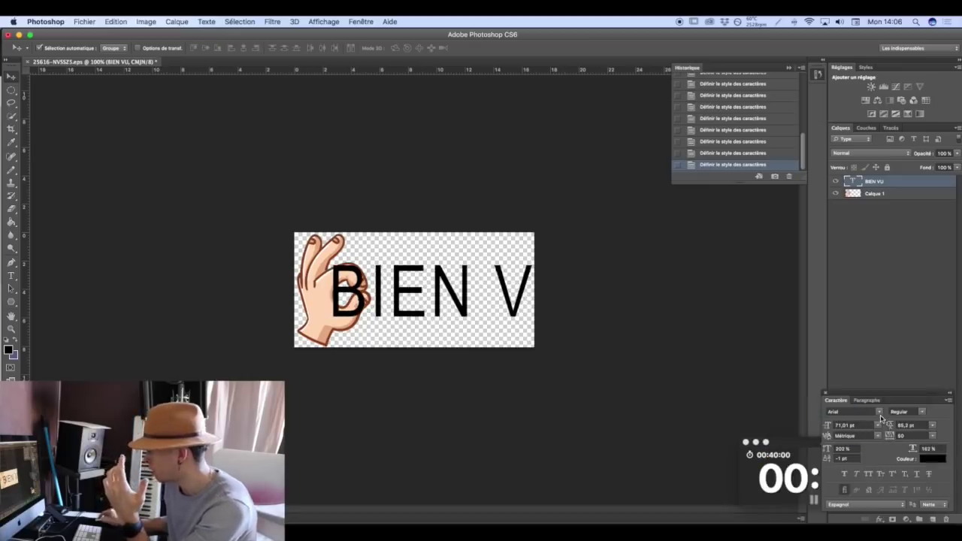
left_click(880, 414)
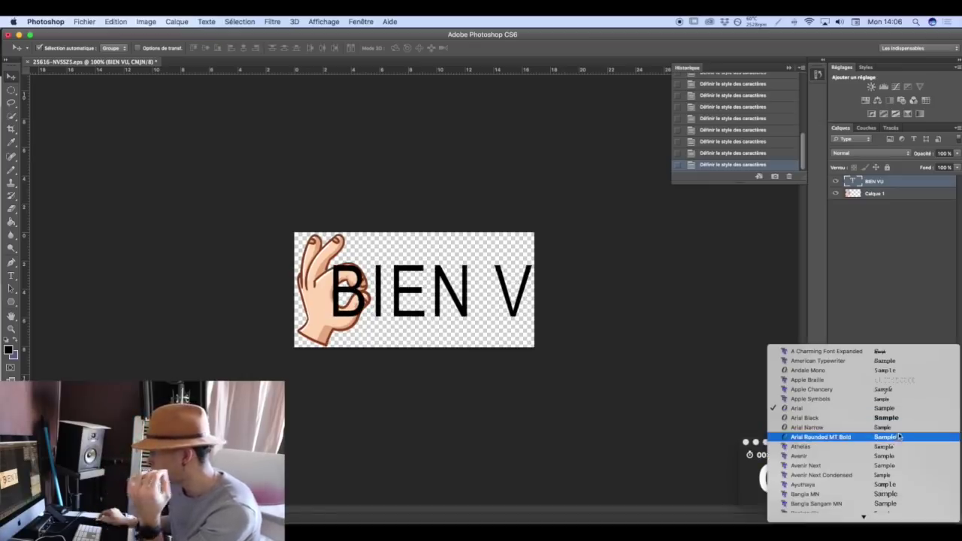
left_click(891, 427)
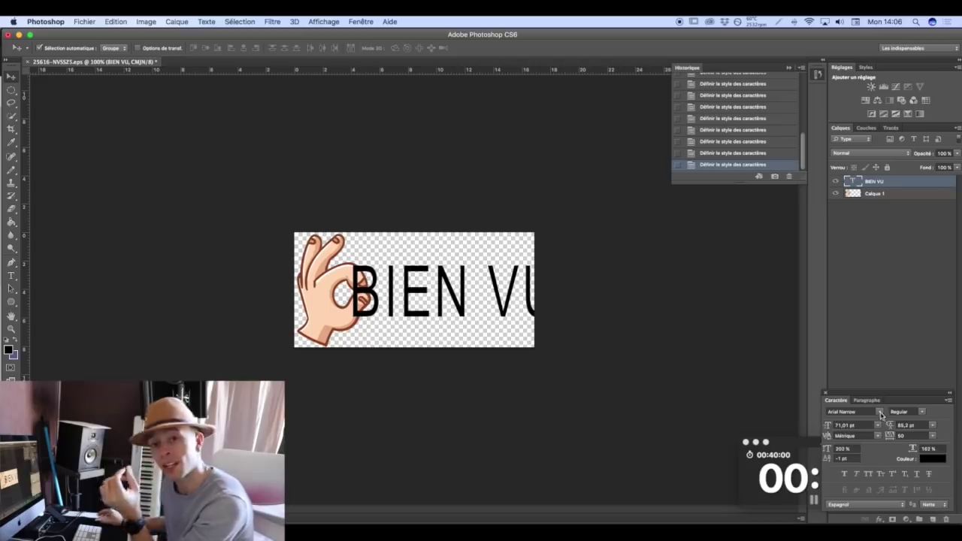
left_click(880, 413)
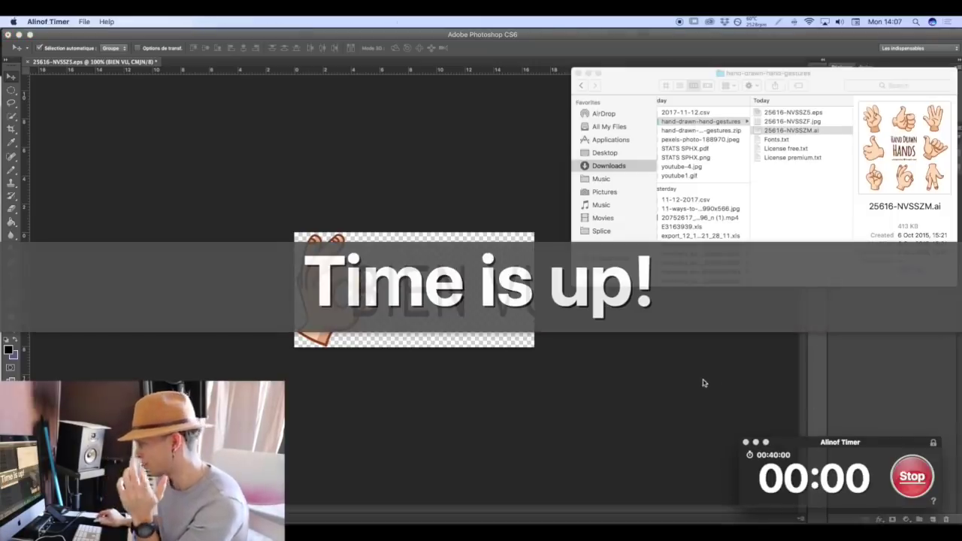
left_click(885, 376)
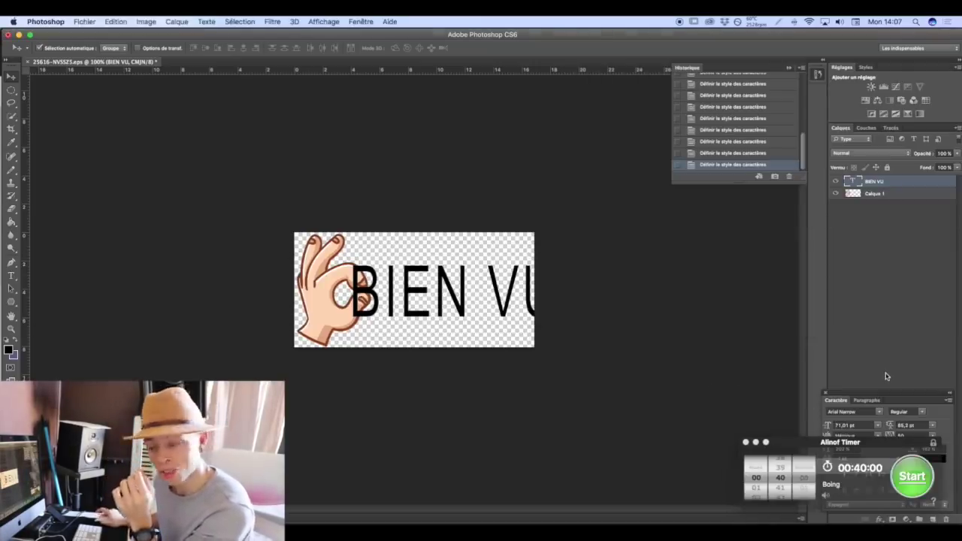
left_click_drag(825, 439, 641, 427)
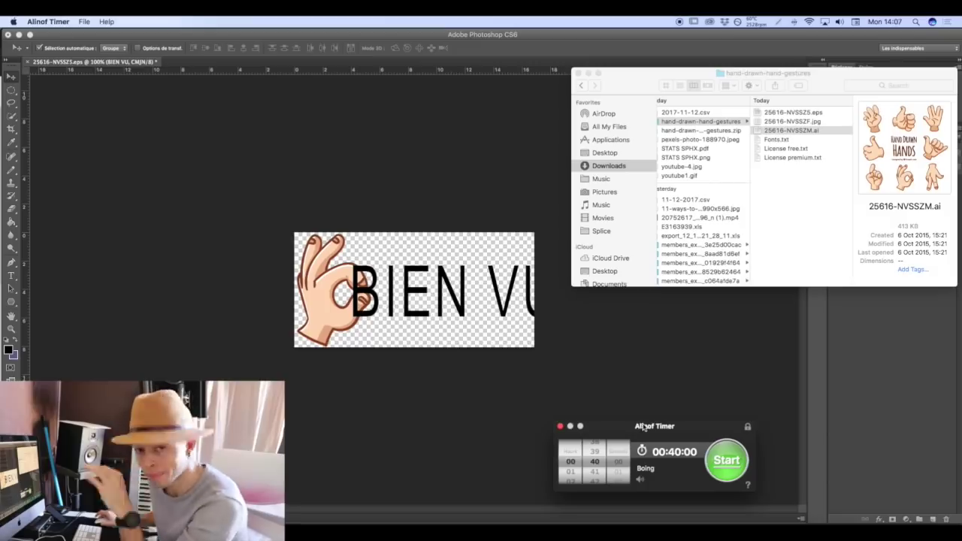
left_click(540, 301)
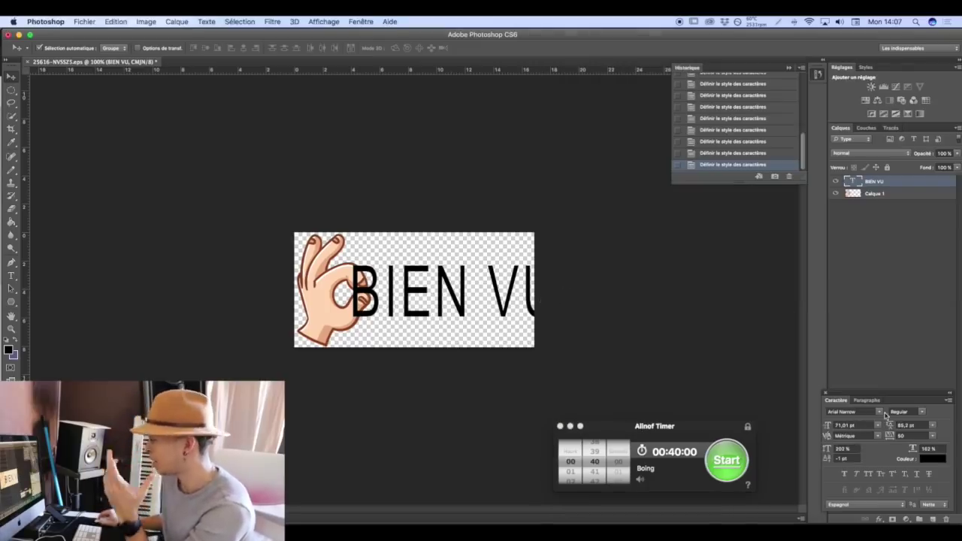
Switch BIEN VU to Big Caslon and shrink it to 42,01 pt.
left_click(878, 411)
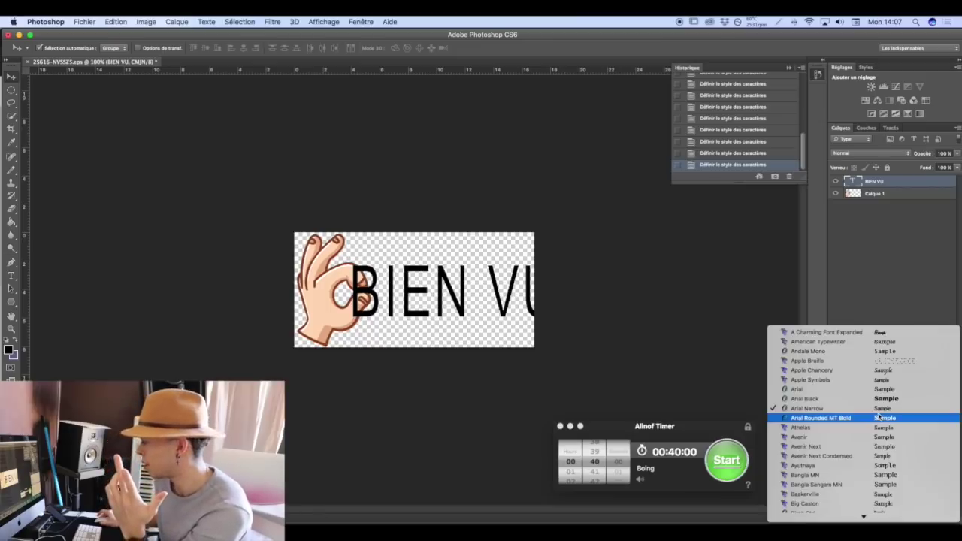
scroll(879, 416, "down", 3)
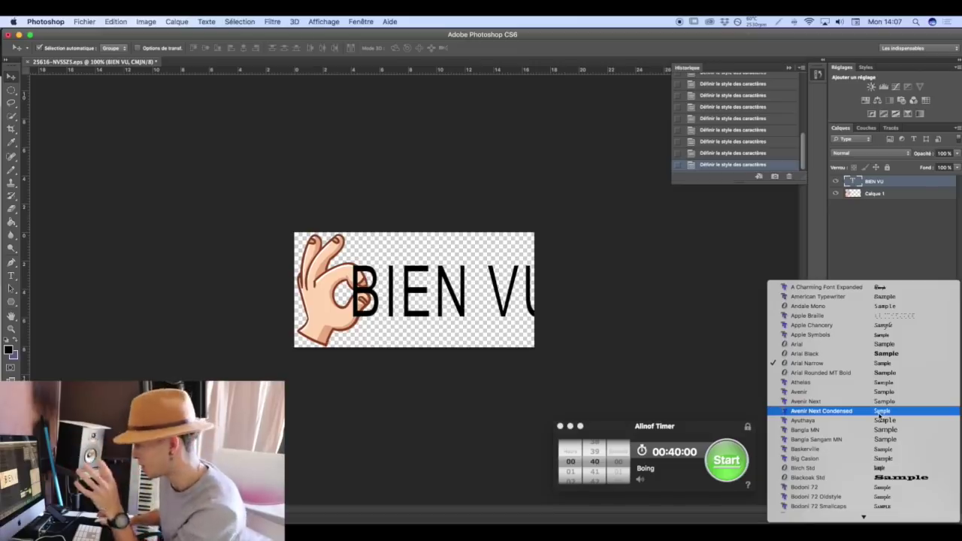
left_click(909, 457)
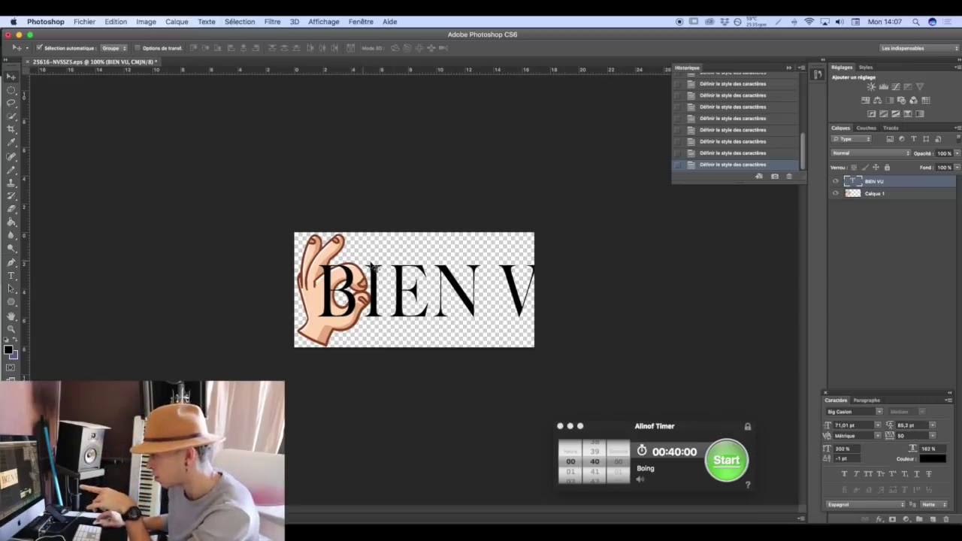
left_click_drag(826, 425, 825, 433)
Scale the hand layer Calque 1 down to about 48% and place it beside the B.
left_click(877, 194)
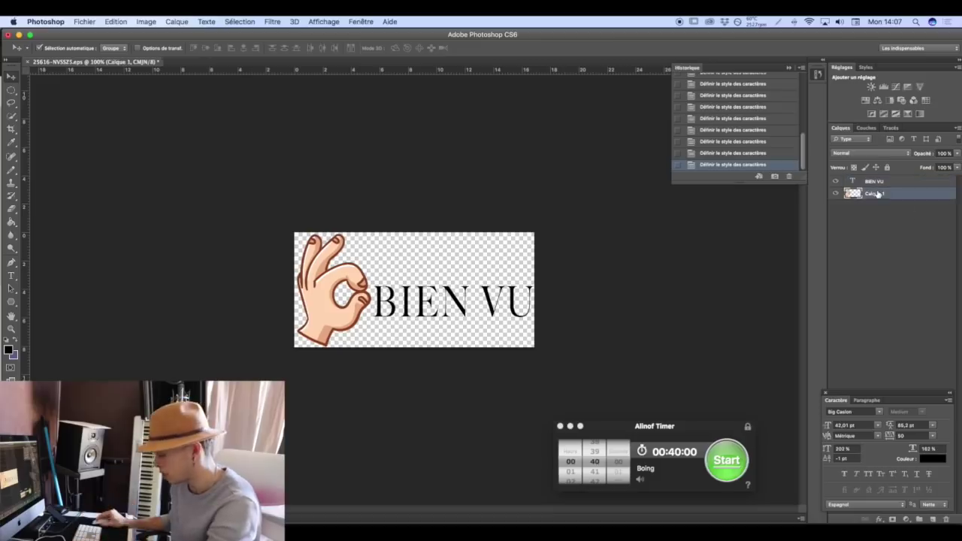
key("super+t")
left_click_drag(295, 234, 361, 289)
left_click_drag(396, 336, 365, 320)
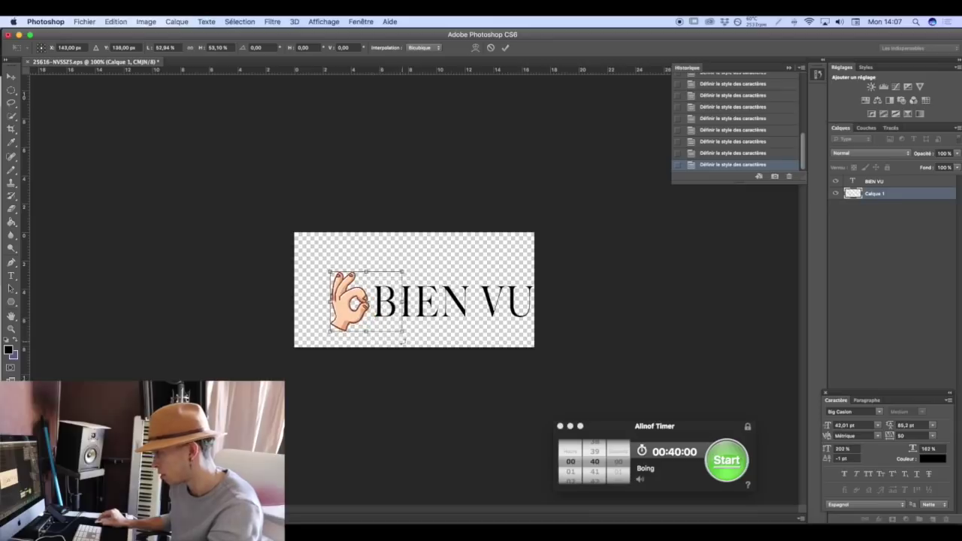
left_click_drag(328, 271, 336, 277)
mouse_move(384, 316)
left_mouse_down()
mouse_move(376, 315)
mouse_move(395, 324)
mouse_move(388, 322)
left_mouse_up()
key("Return")
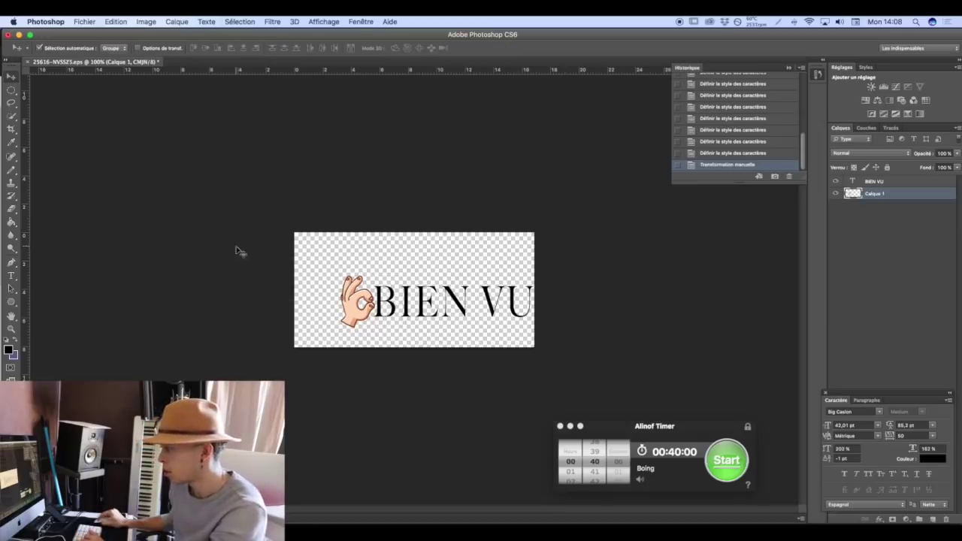
Crop the canvas tightly around the hand and BIEN VU lettering.
left_click(11, 128)
left_click_drag(293, 291, 318, 291)
left_click_drag(418, 345, 421, 340)
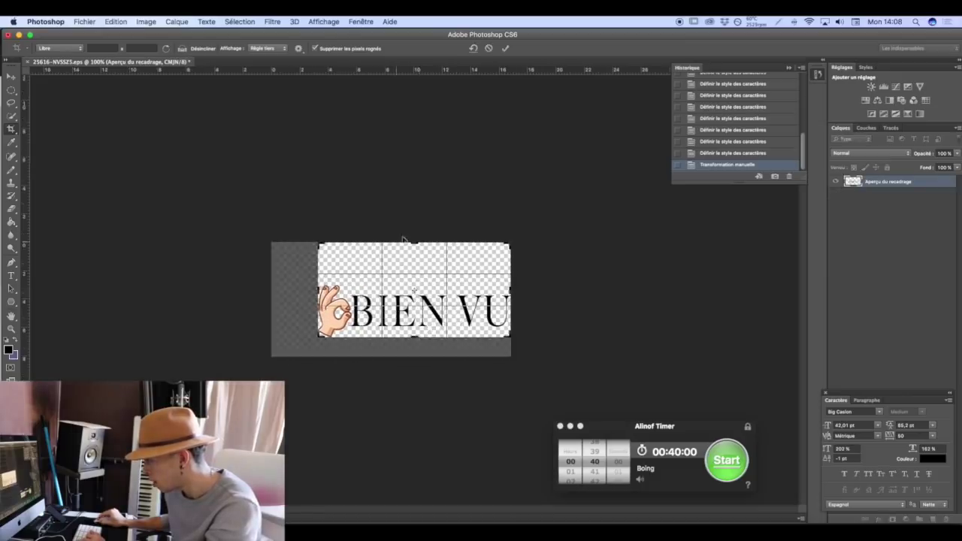
left_click_drag(401, 241, 412, 263)
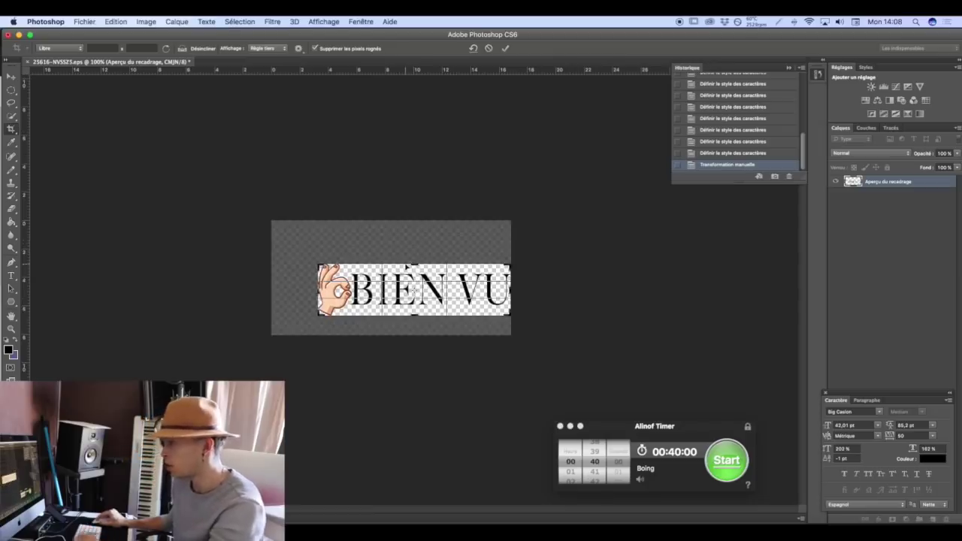
key("Return")
Export the logo via Save for Web as PNG-24 '25616-NVSSZS.png' on the Desktop.
left_click(84, 21)
left_click(281, 188)
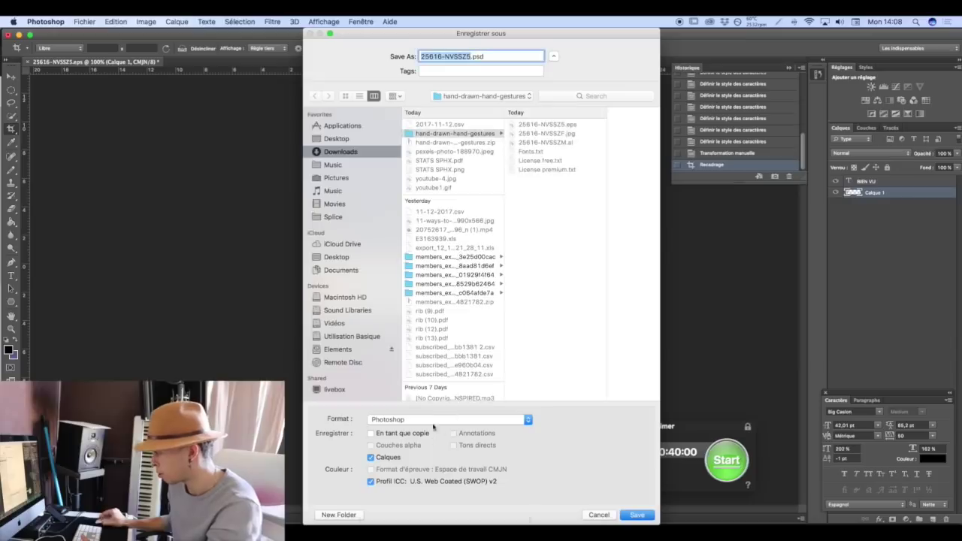
left_click(436, 421)
left_click(574, 457)
left_click(599, 515)
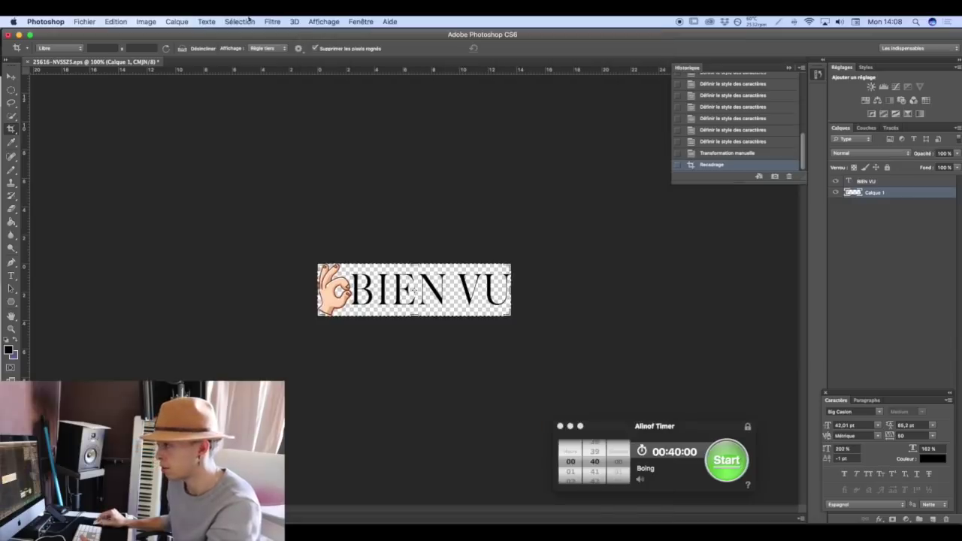
left_click(96, 20)
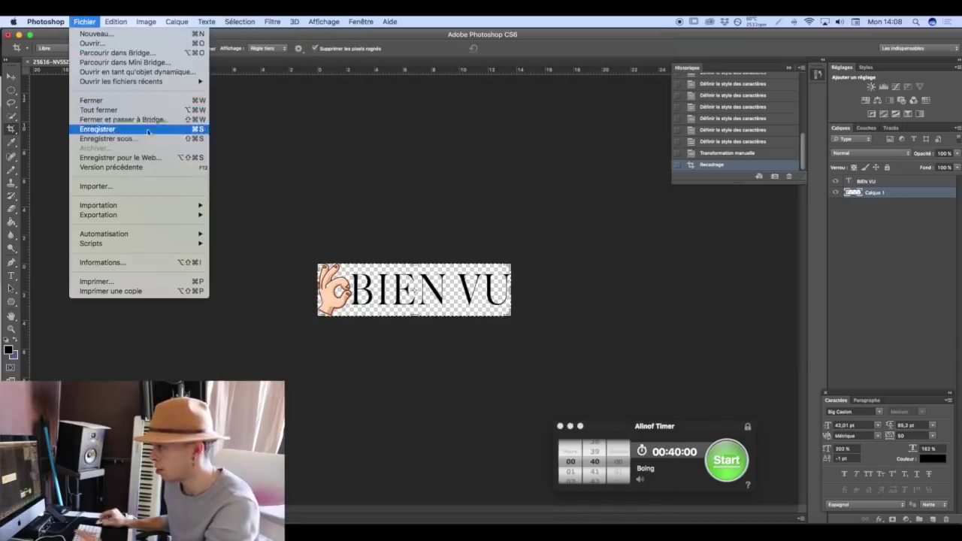
left_click(150, 158)
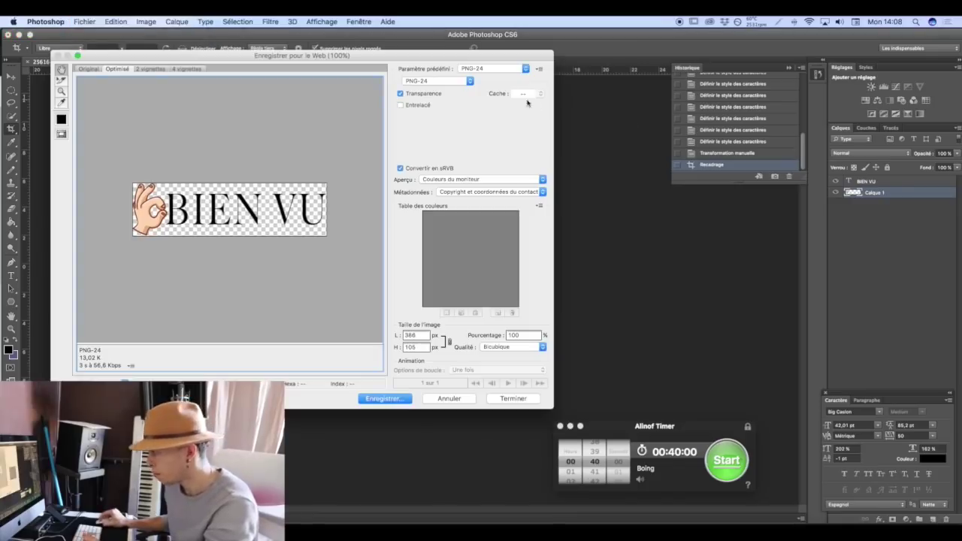
left_click(377, 399)
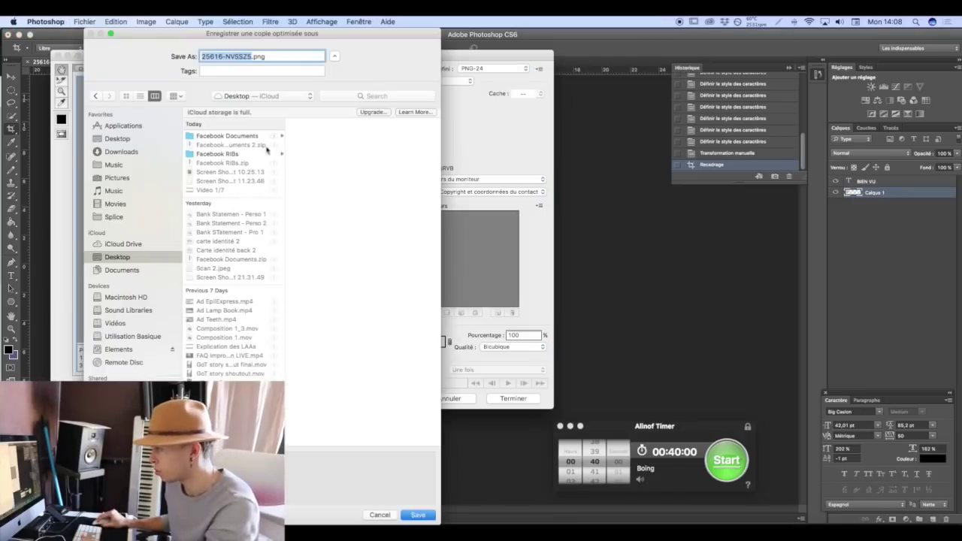
left_click(118, 139)
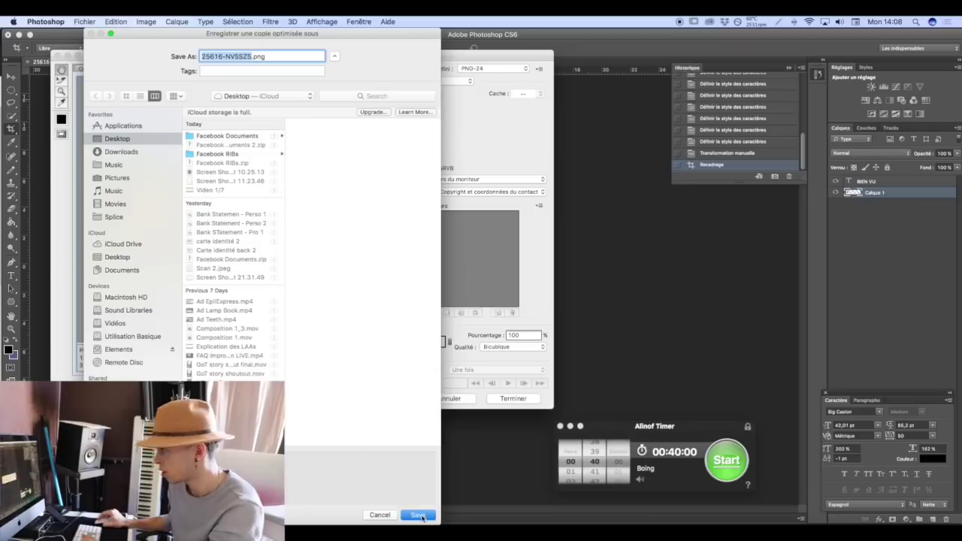
left_click(418, 515)
left_click(370, 521)
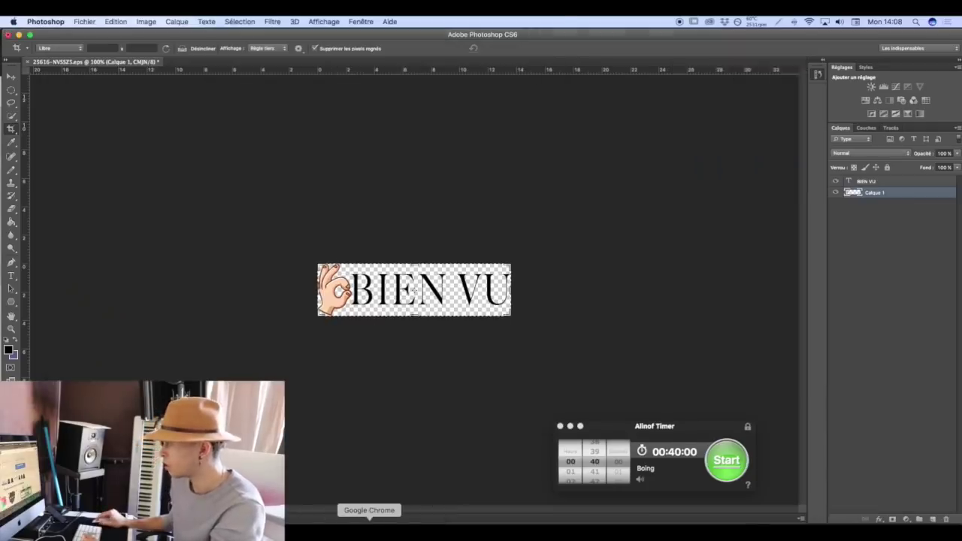
Open the Brooklyn theme editor from the online store's themes.
left_click(199, 38)
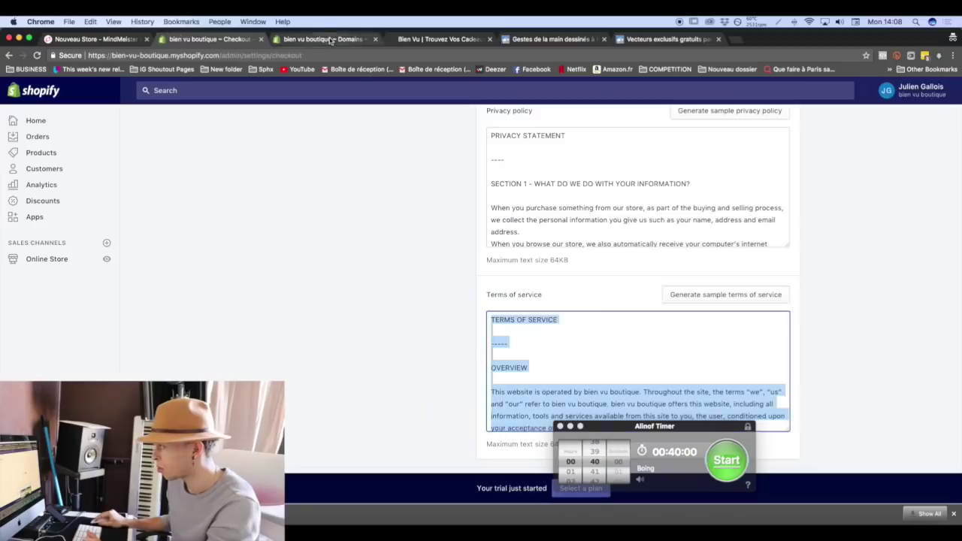
left_click(319, 38)
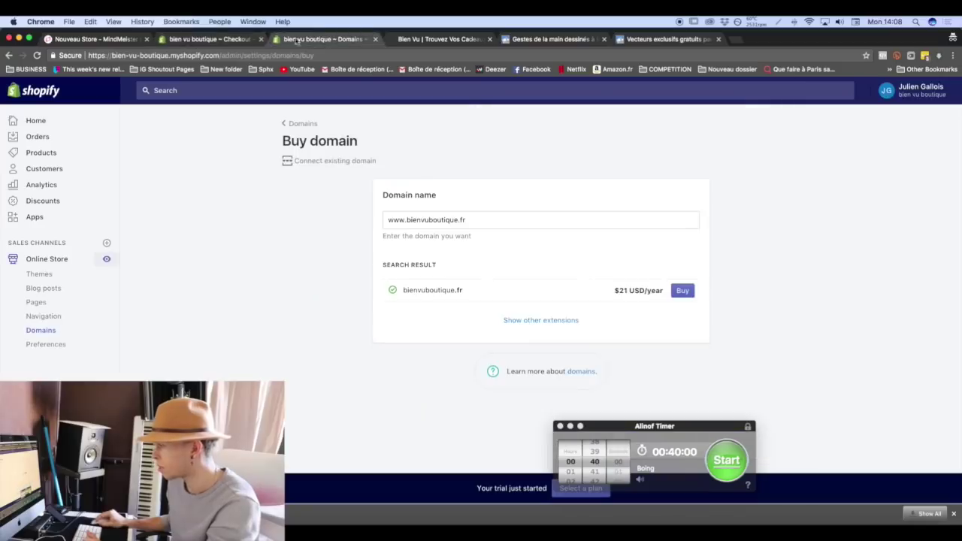
left_click(40, 259)
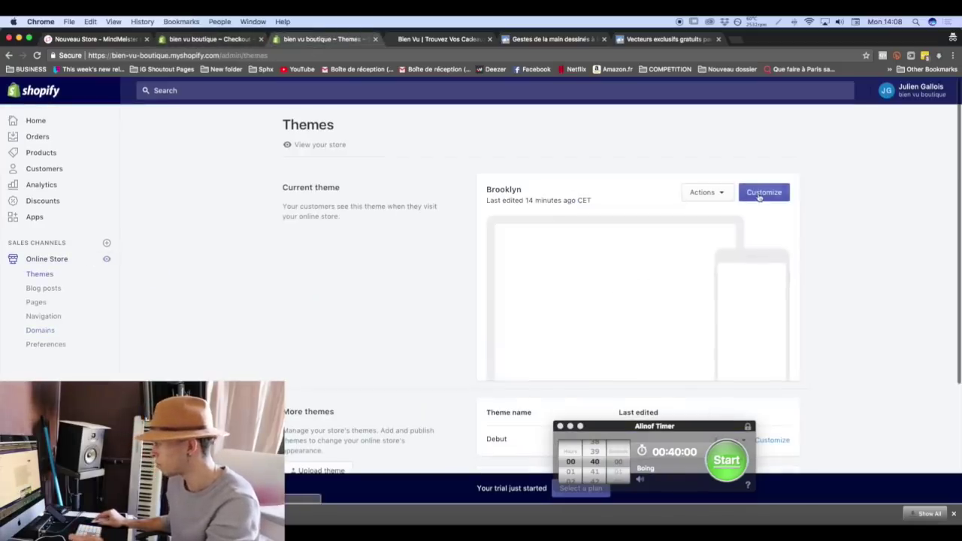
left_click(762, 193)
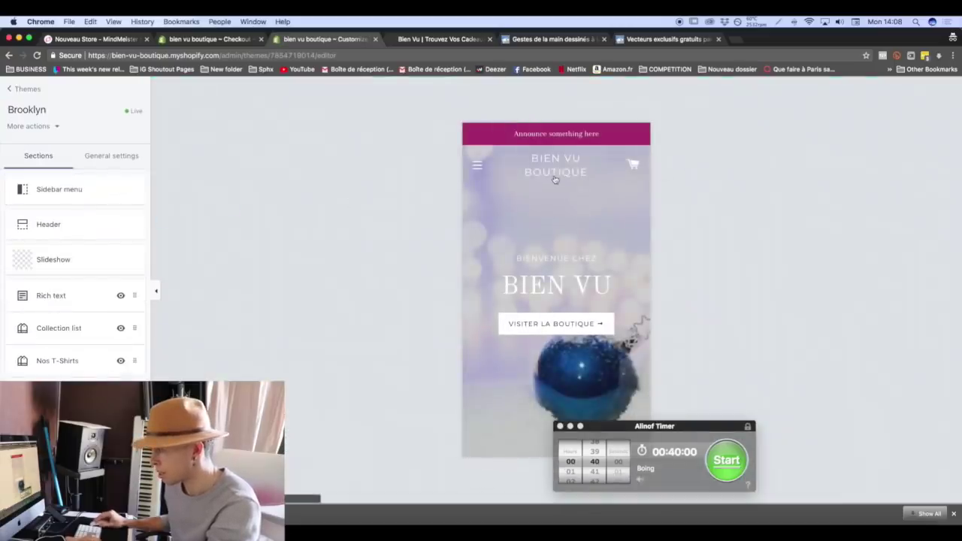
Upload the BIEN VU PNG from the Desktop as the header logo.
left_click(47, 226)
left_click(78, 245)
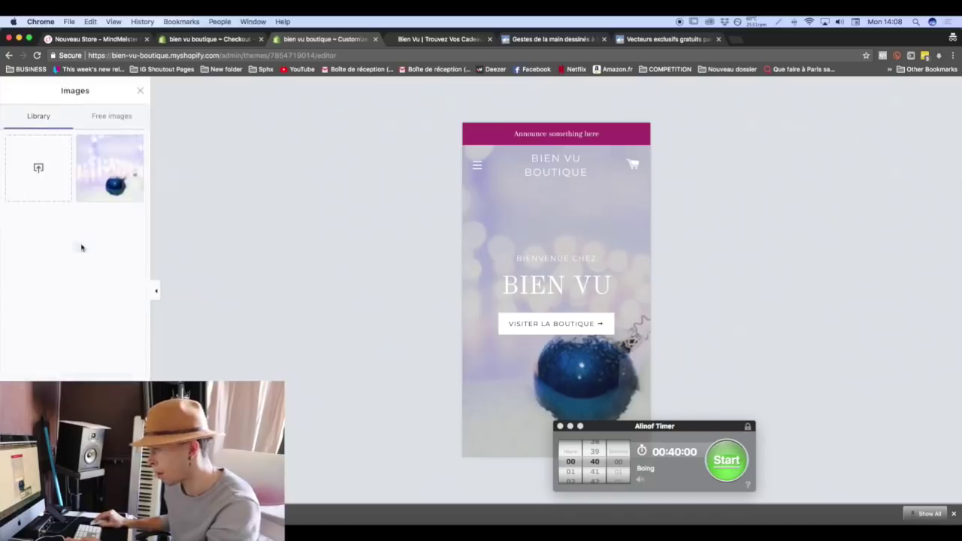
left_click(47, 188)
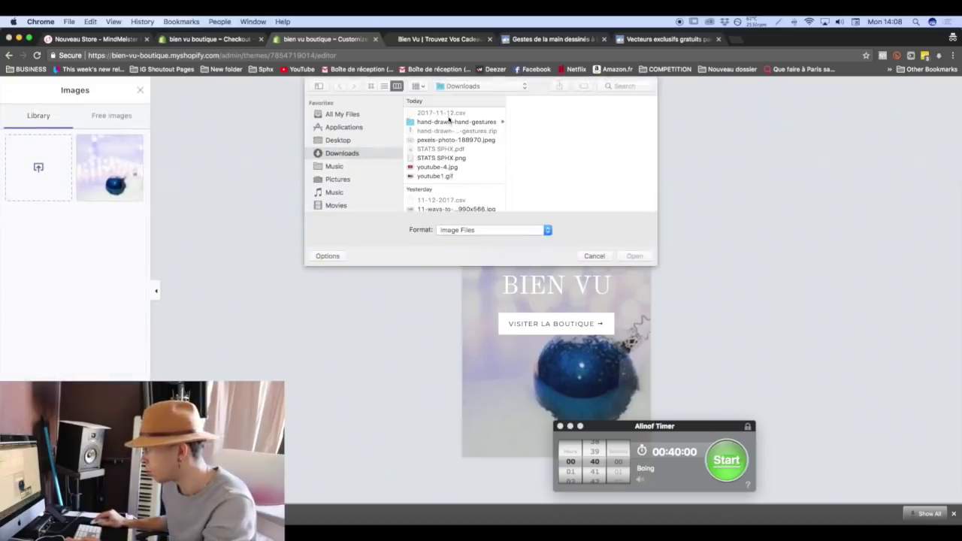
left_click(345, 141)
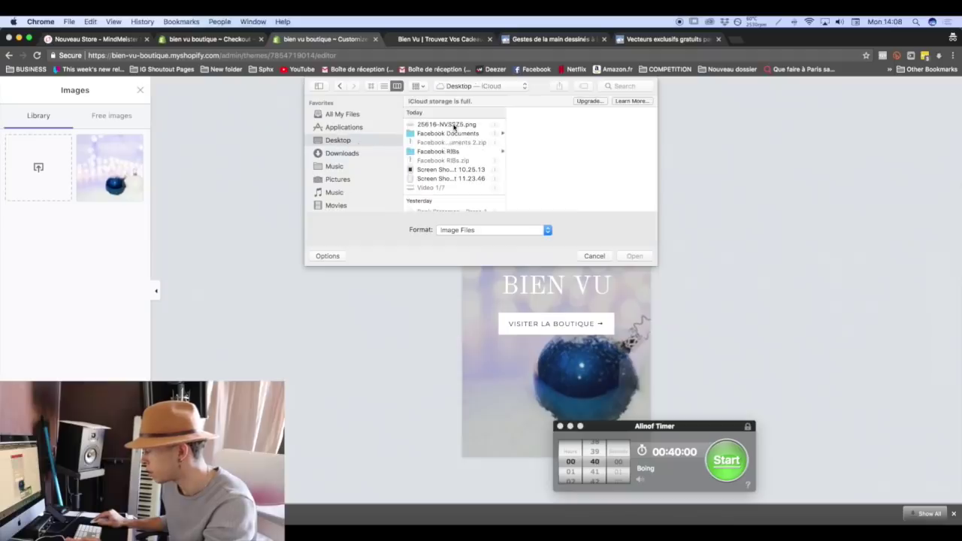
double_click(453, 126)
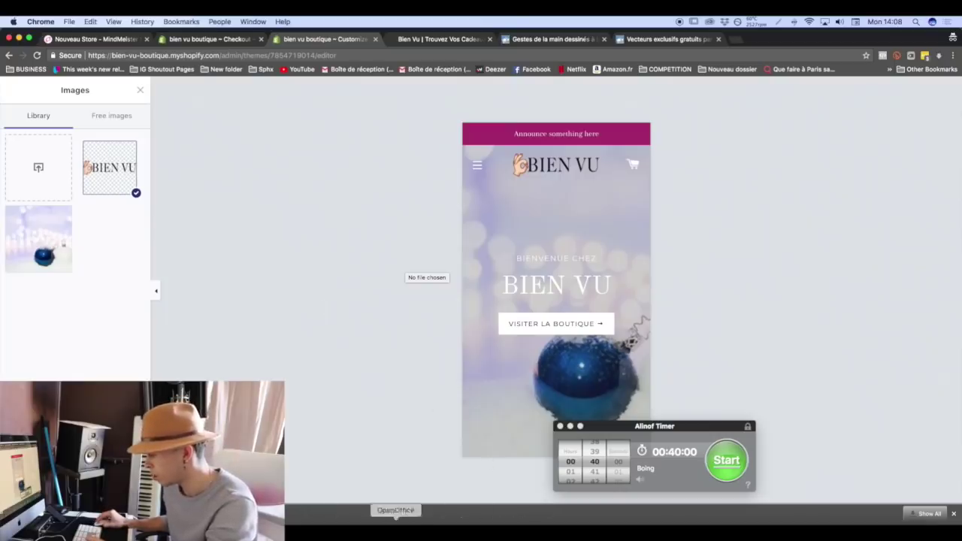
key("super+Tab")
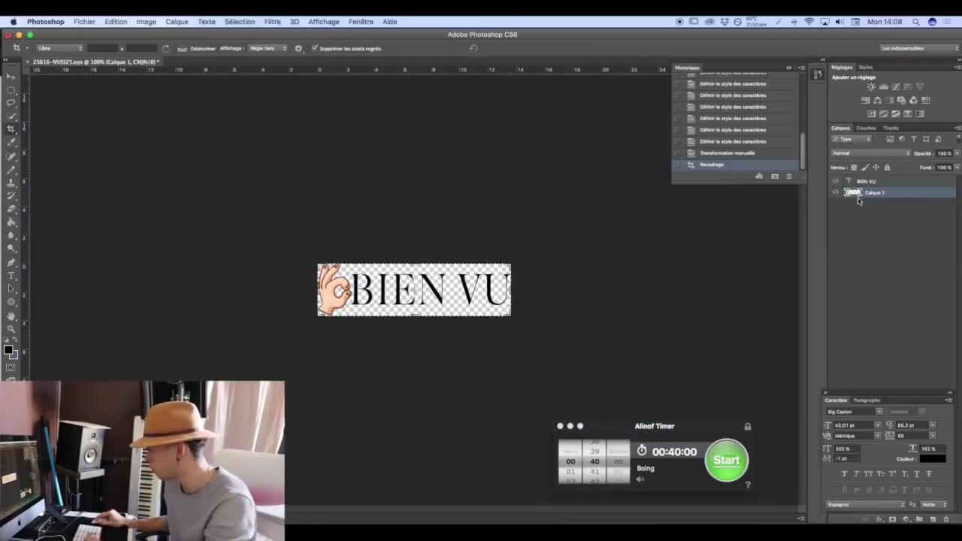
Change the BIEN VU text layer's colour to white.
left_click(864, 181)
left_click(927, 460)
left_click_drag(612, 351, 421, 247)
left_click(764, 286)
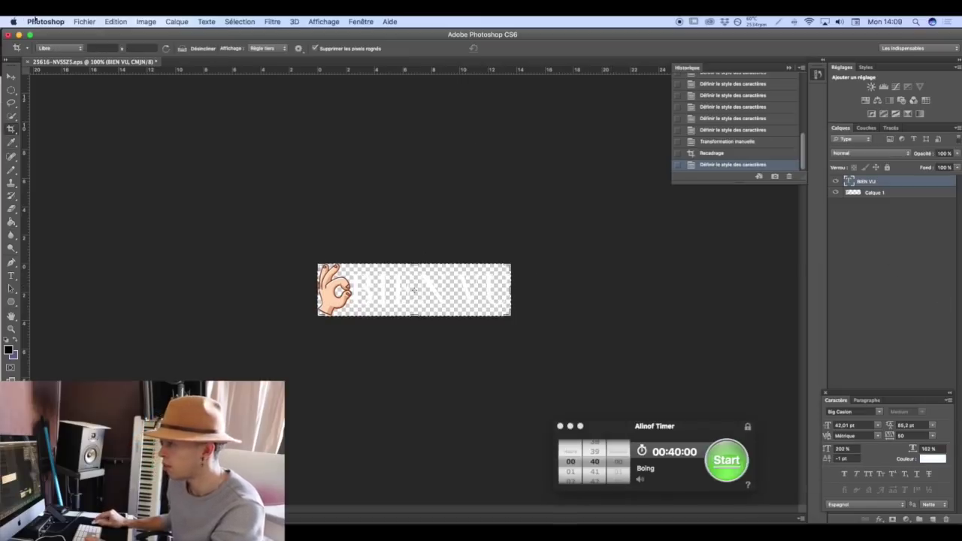
Save a web PNG copy named with 'blanc' added, '25616-NVSSZ5-blanc.png', to the Desktop.
left_click(82, 21)
left_click(113, 158)
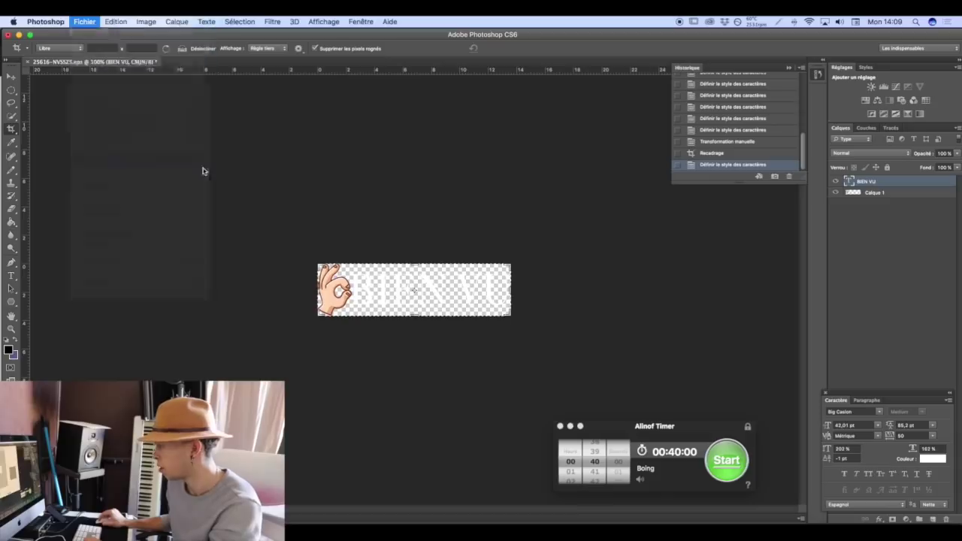
left_click(379, 398)
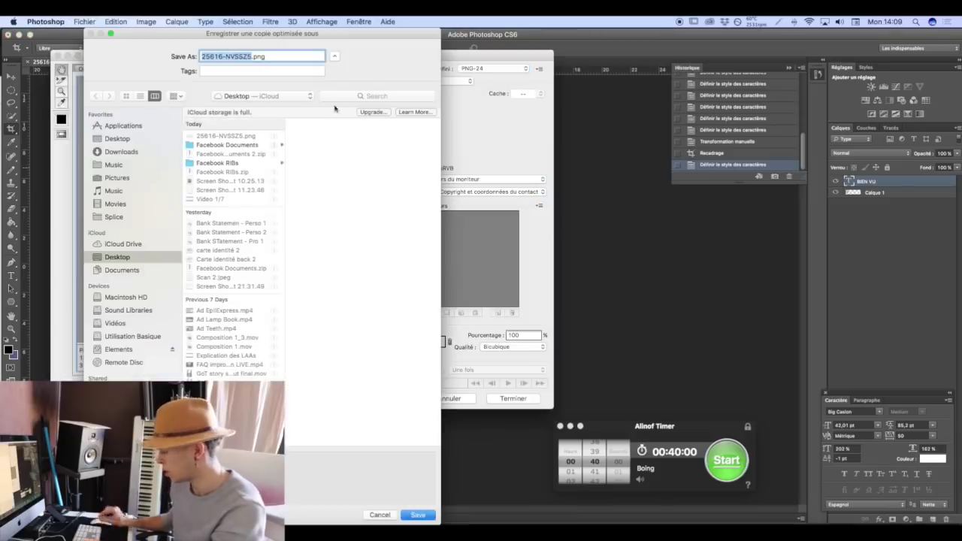
left_click(253, 56)
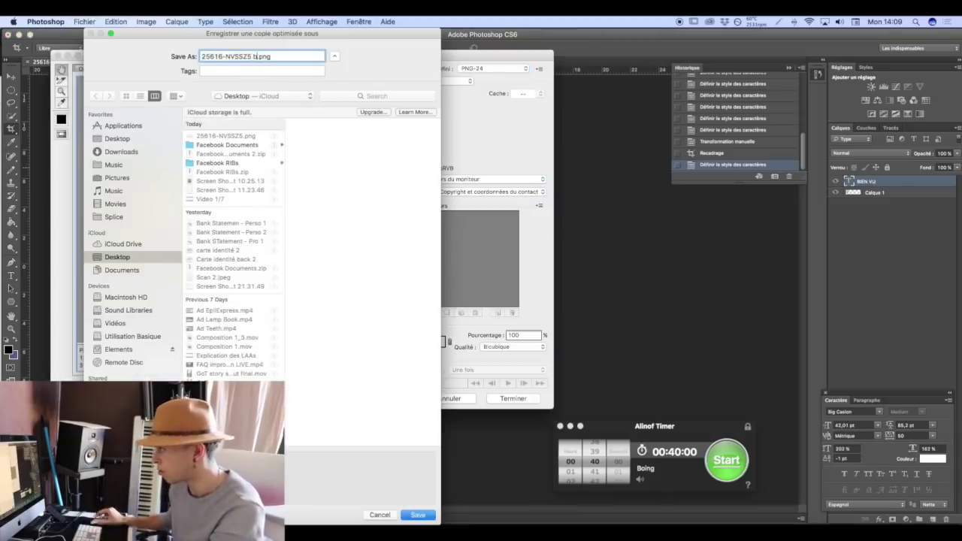
left_click(418, 514)
Upload 25616-NVSSZ5-blanc.png to the image library but keep the dark BIEN VU logo in the header.
left_click(380, 532)
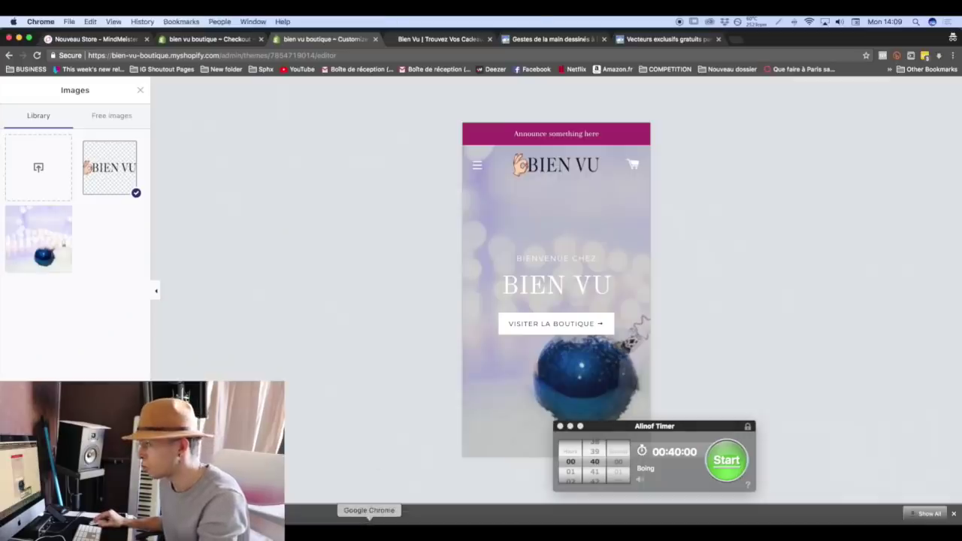
left_click(49, 180)
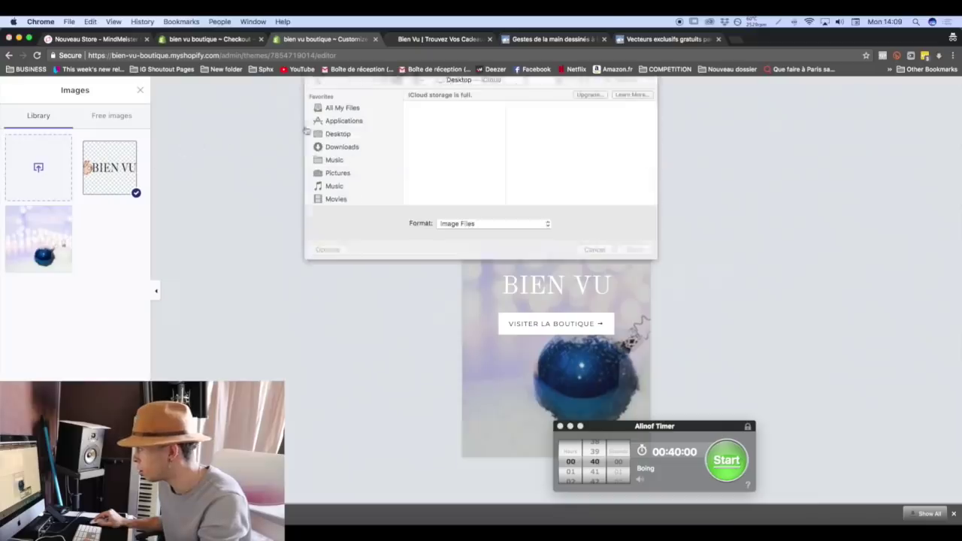
left_click(449, 124)
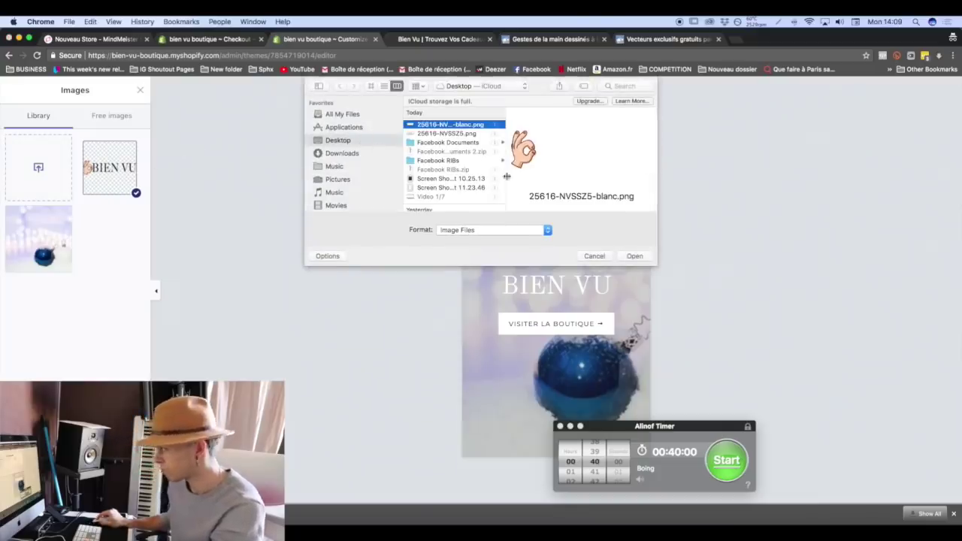
left_click(632, 255)
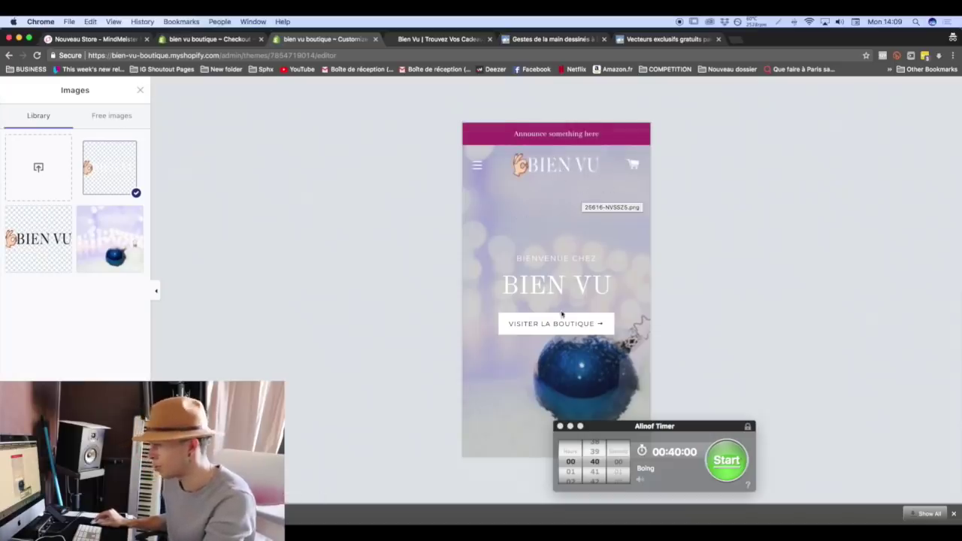
left_click(32, 238)
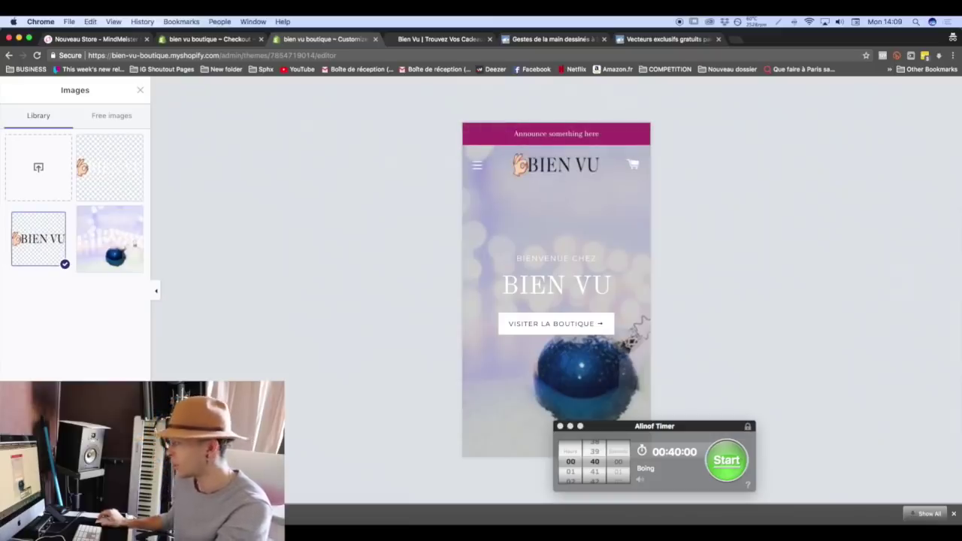
left_click(75, 488)
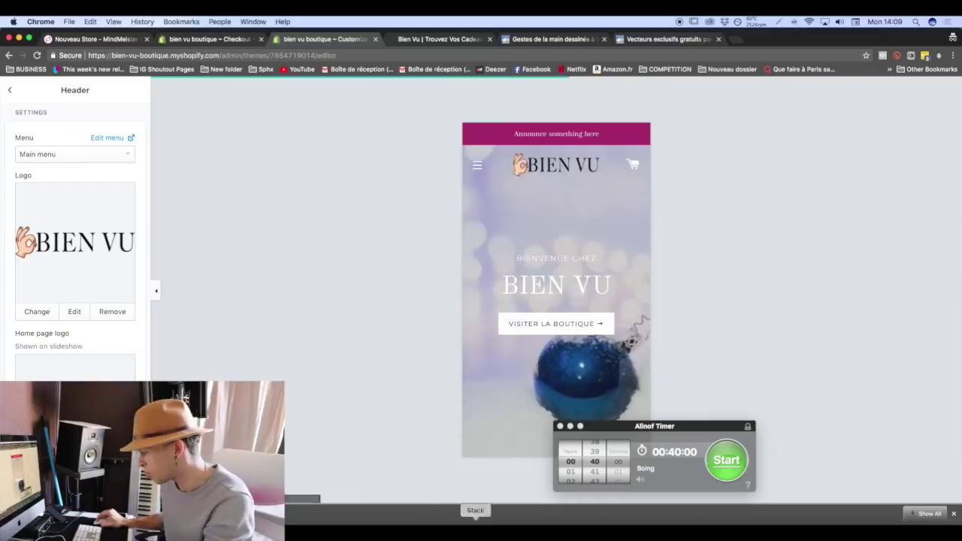
Preview the store at desktop width and check the footer's privacy policy page.
key("super+Tab")
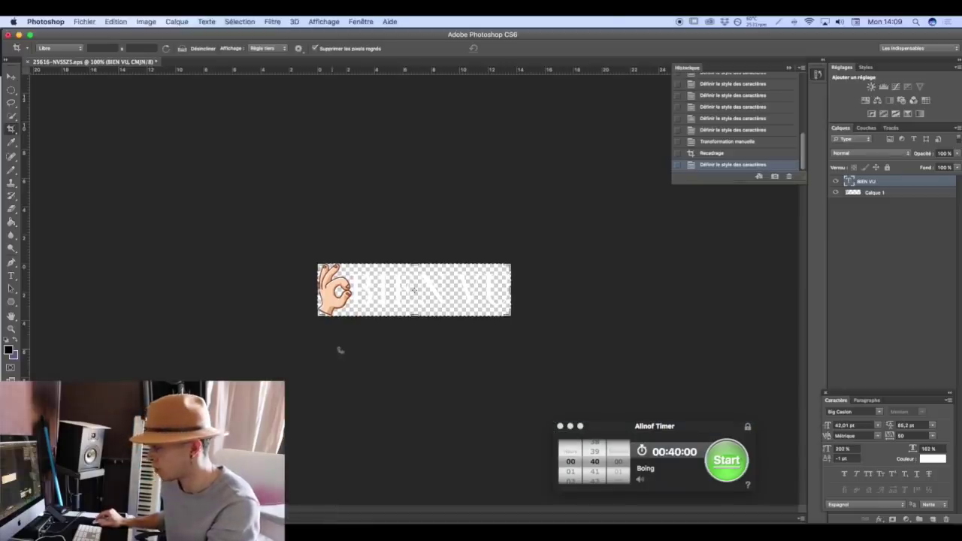
left_click(369, 532)
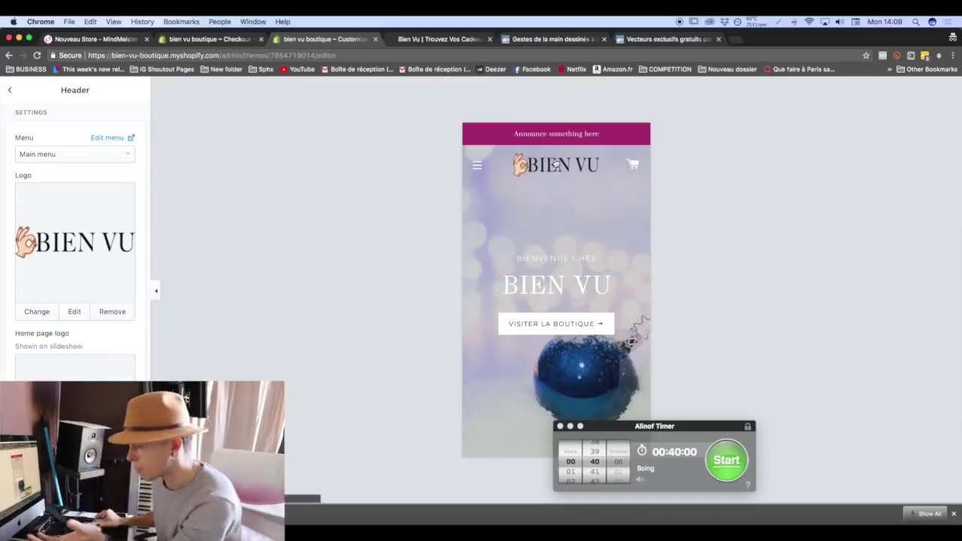
left_click(112, 496)
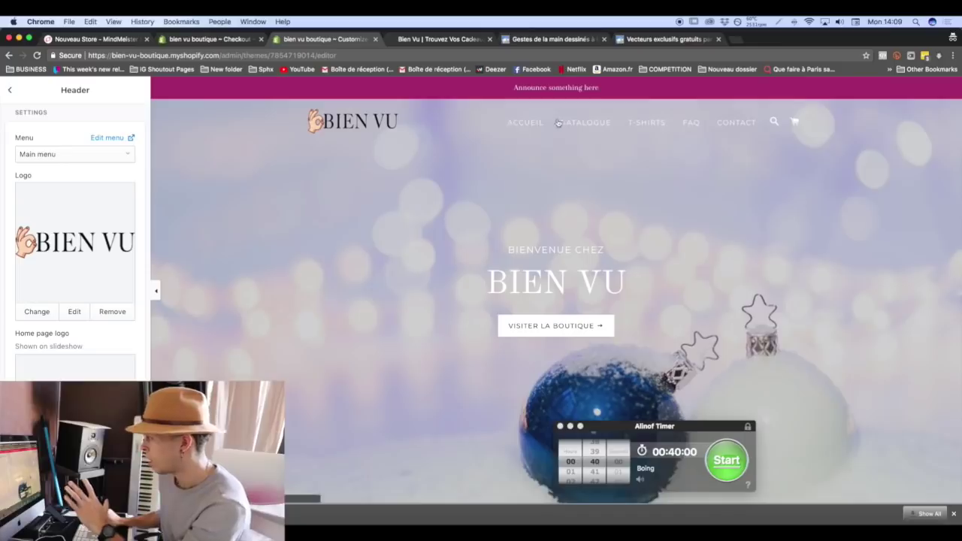
scroll(658, 129, "down", 15)
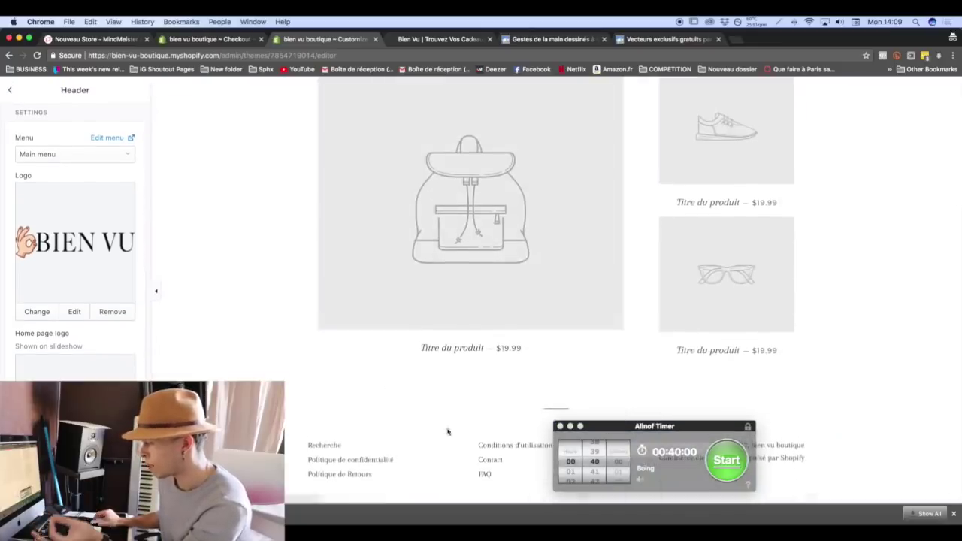
left_click(351, 461)
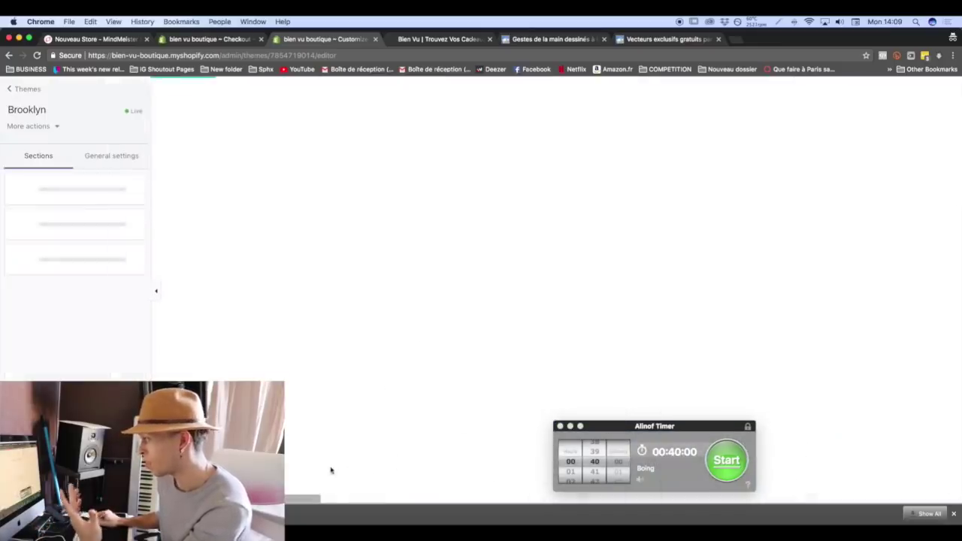
left_click(333, 103)
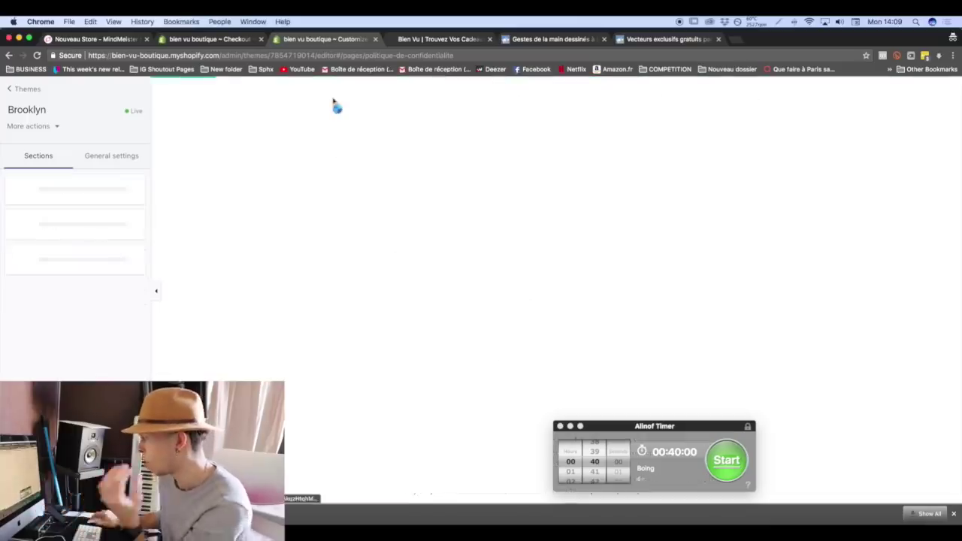